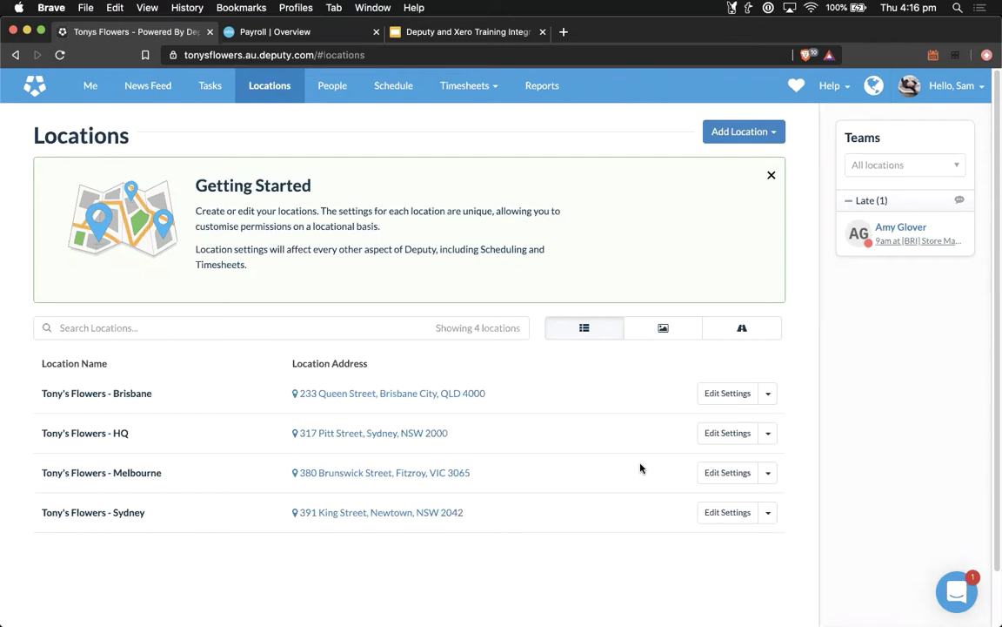
Step: Open the Melbourne location's payroll settings and start the Connect to Xero authorisation
{"action": "left_click", "coordinate": [728, 479]}
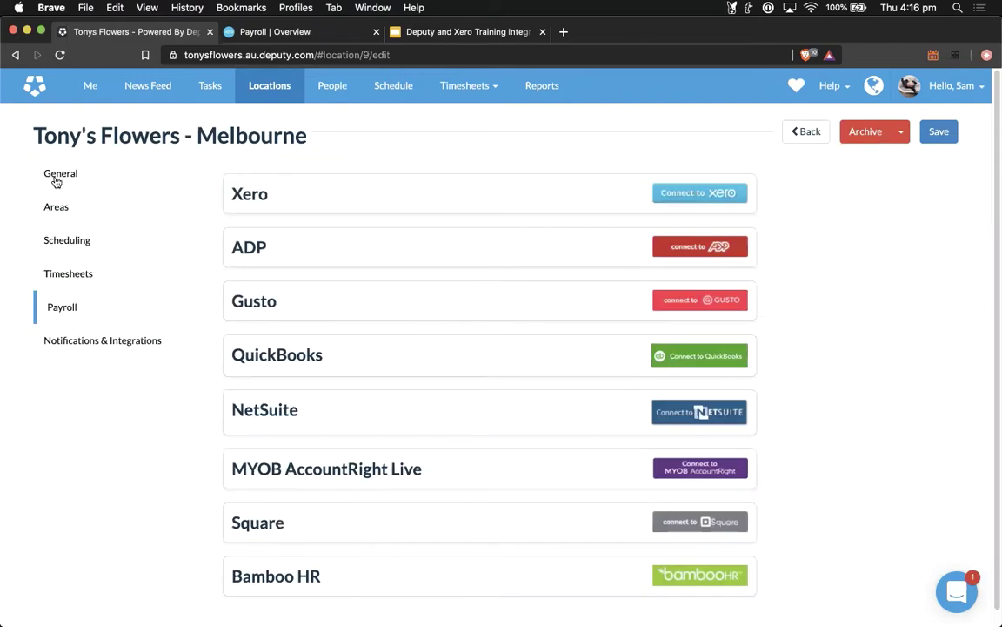
{"action": "left_click", "coordinate": [61, 174]}
{"action": "left_click", "coordinate": [52, 311]}
{"action": "scroll", "coordinate": [448, 305], "scroll_direction": "down", "scroll_amount": 2}
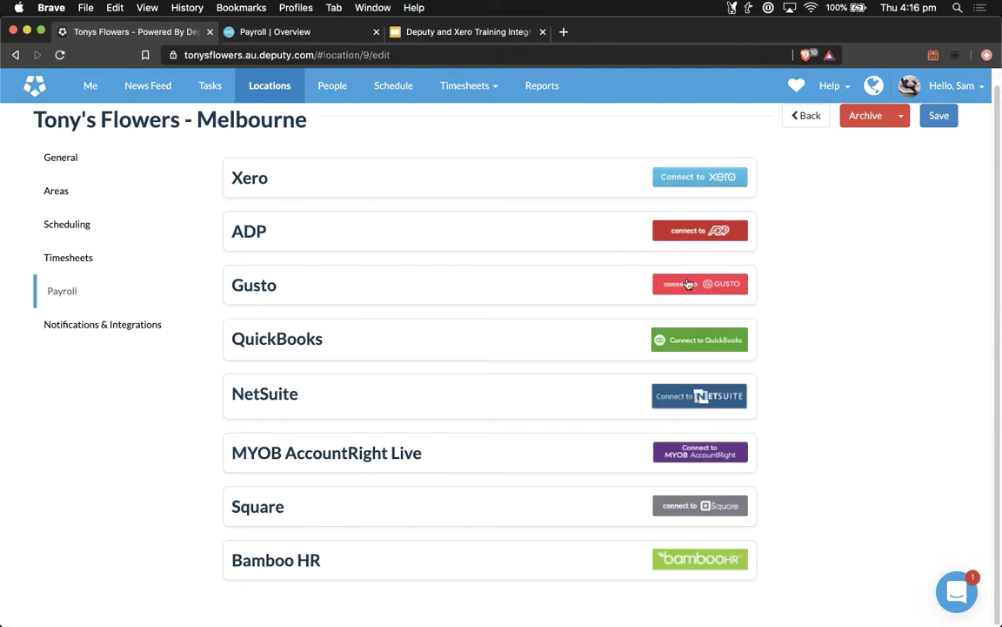
{"action": "left_click", "coordinate": [671, 178]}
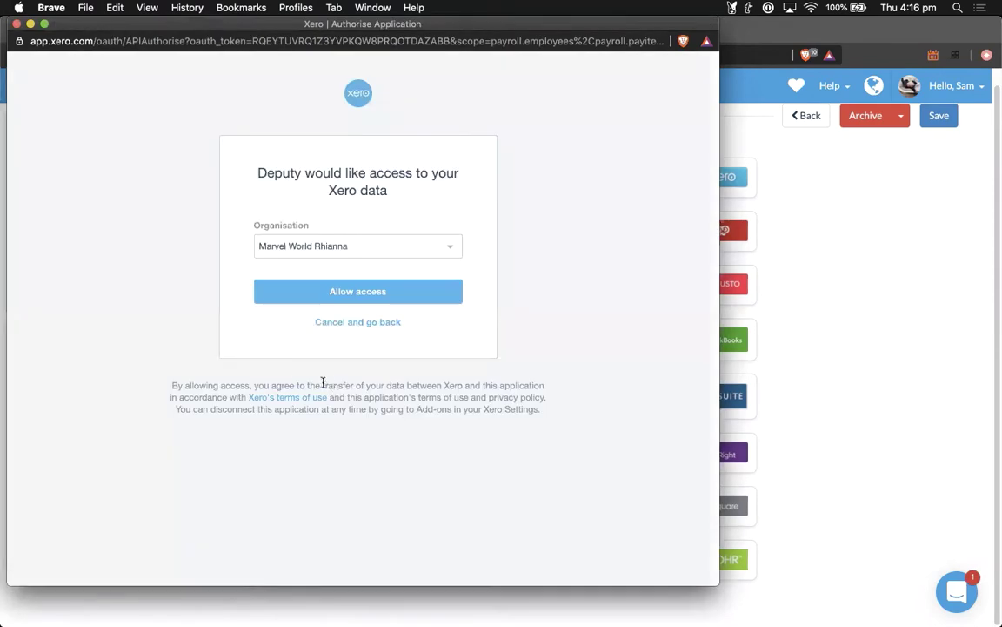
Step: Select the Tonys Flowers organisation in Xero and allow Deputy access
{"action": "left_click", "coordinate": [312, 246]}
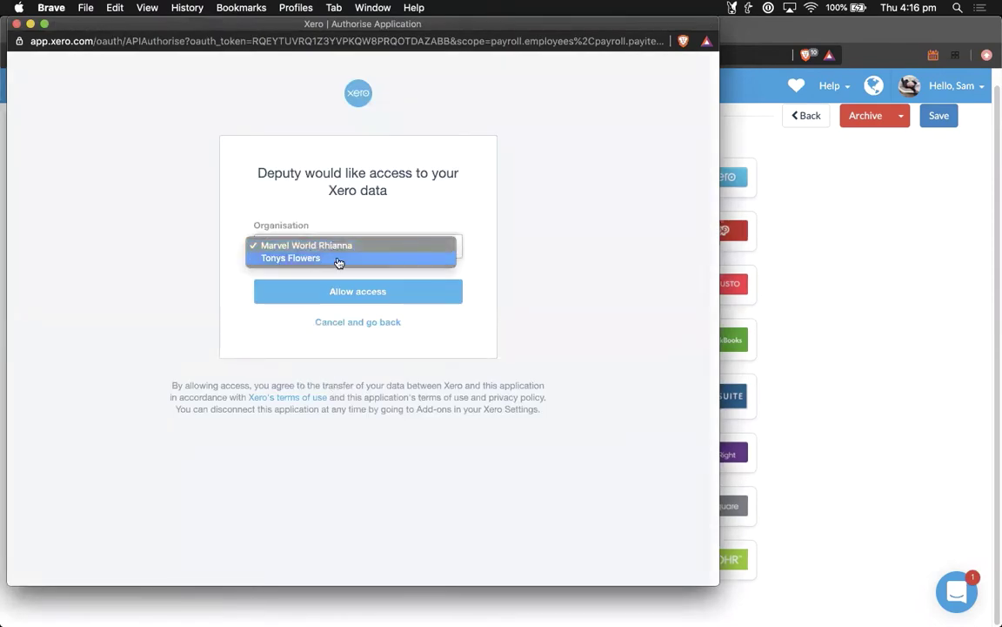
{"action": "left_click", "coordinate": [282, 260]}
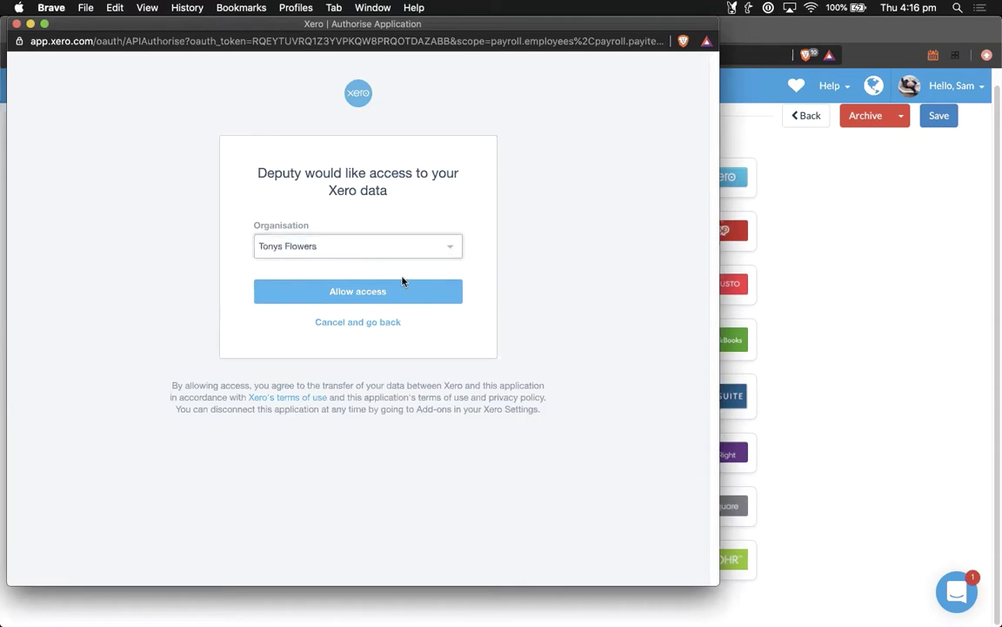
{"action": "left_click", "coordinate": [349, 296]}
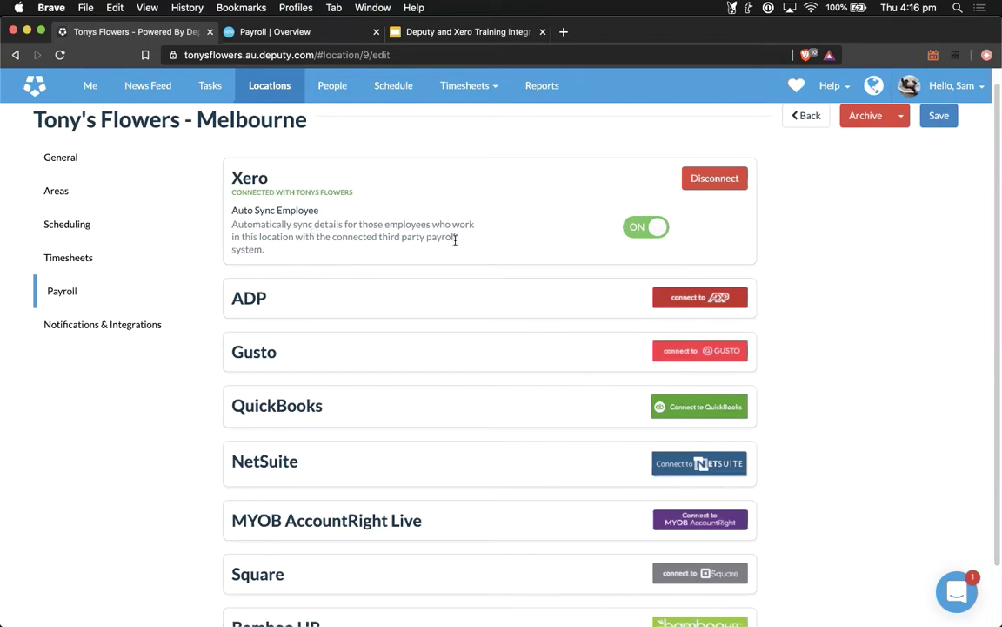
Step: Turn Auto Sync Employee off for Melbourne and save the location settings
{"action": "left_click", "coordinate": [638, 230]}
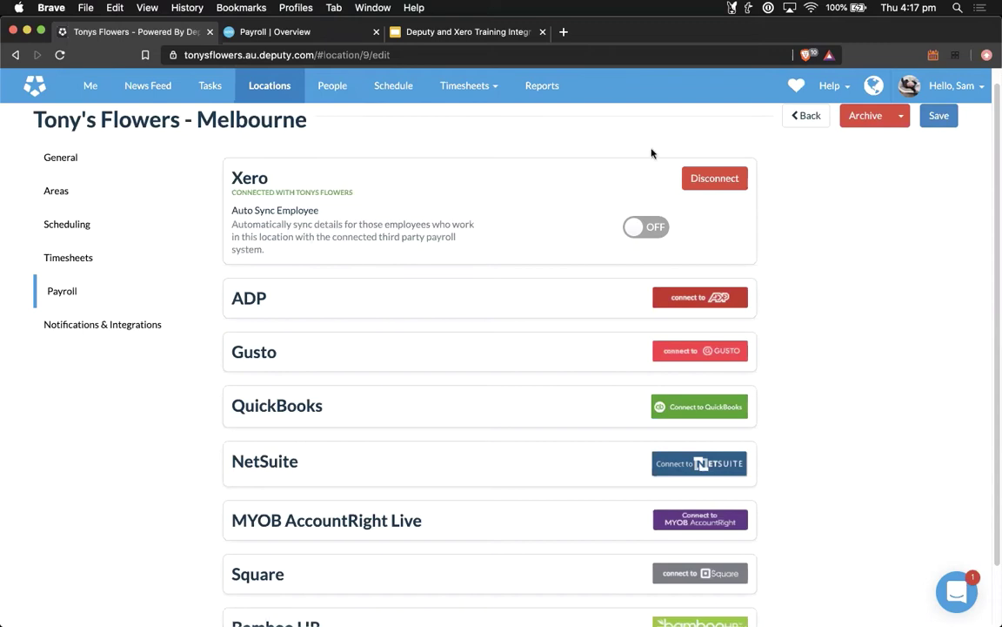
{"action": "left_click", "coordinate": [939, 118]}
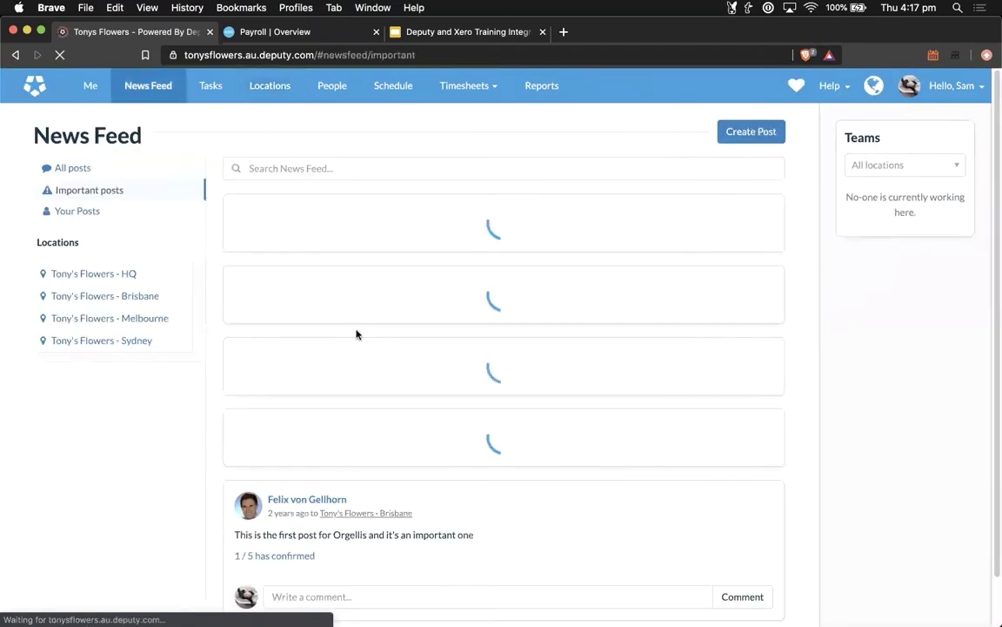
Step: Open Brisbane's payroll settings and confirm Xero is connected to Tonys Flowers
{"action": "left_click", "coordinate": [258, 93]}
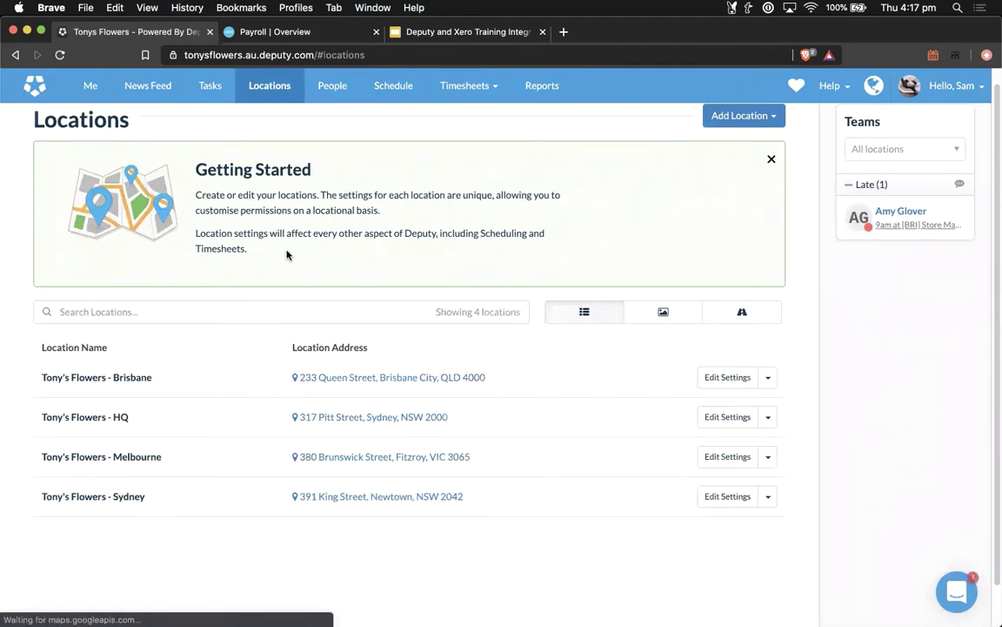
{"action": "left_click", "coordinate": [716, 385]}
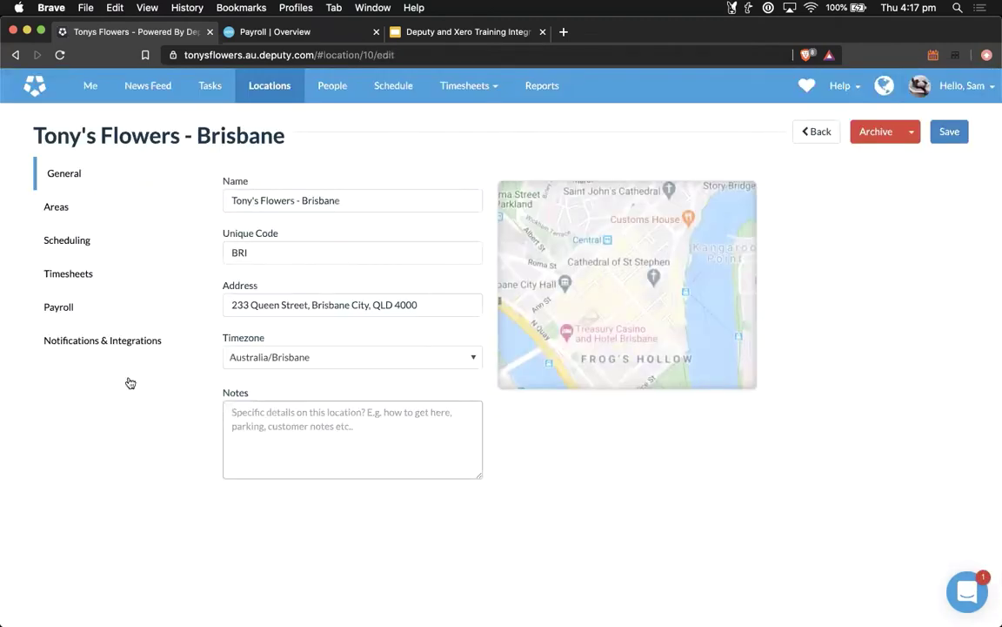
{"action": "left_click", "coordinate": [61, 306]}
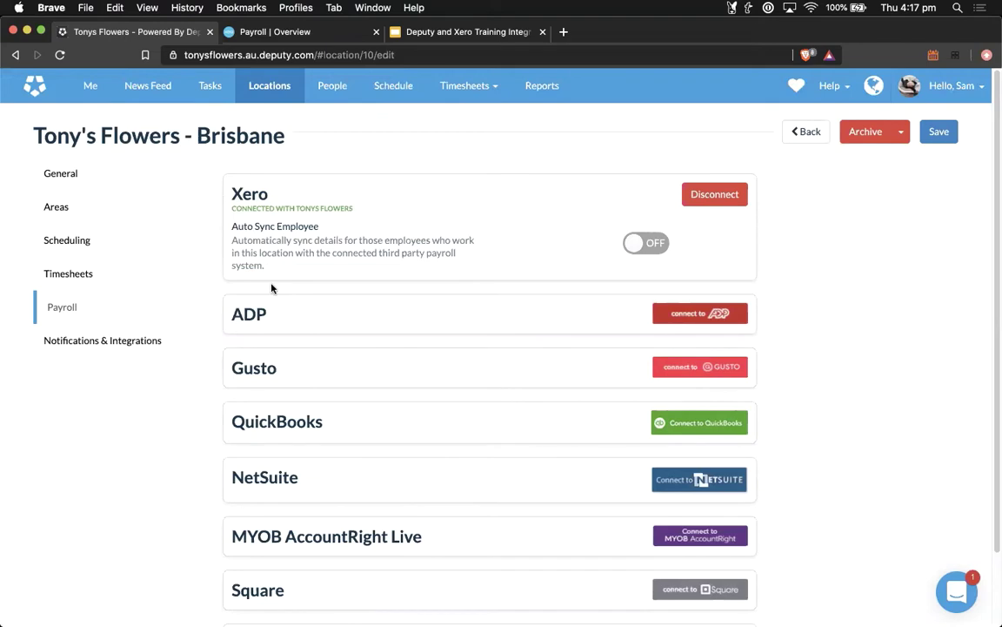
{"action": "left_click_drag", "start_coordinate": [233, 208], "coordinate": [353, 210]}
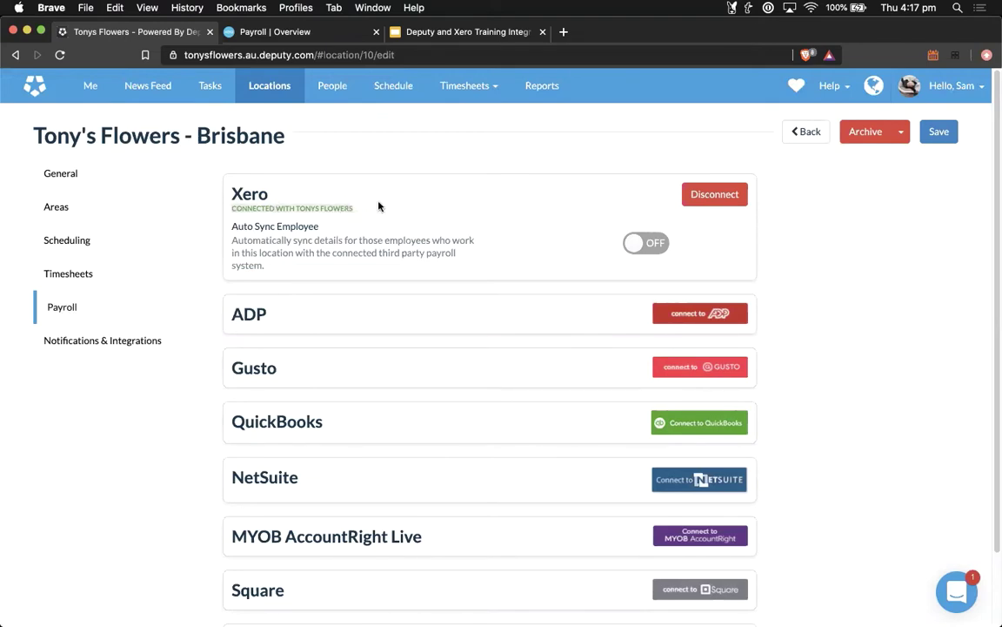
{"action": "left_click", "coordinate": [488, 323]}
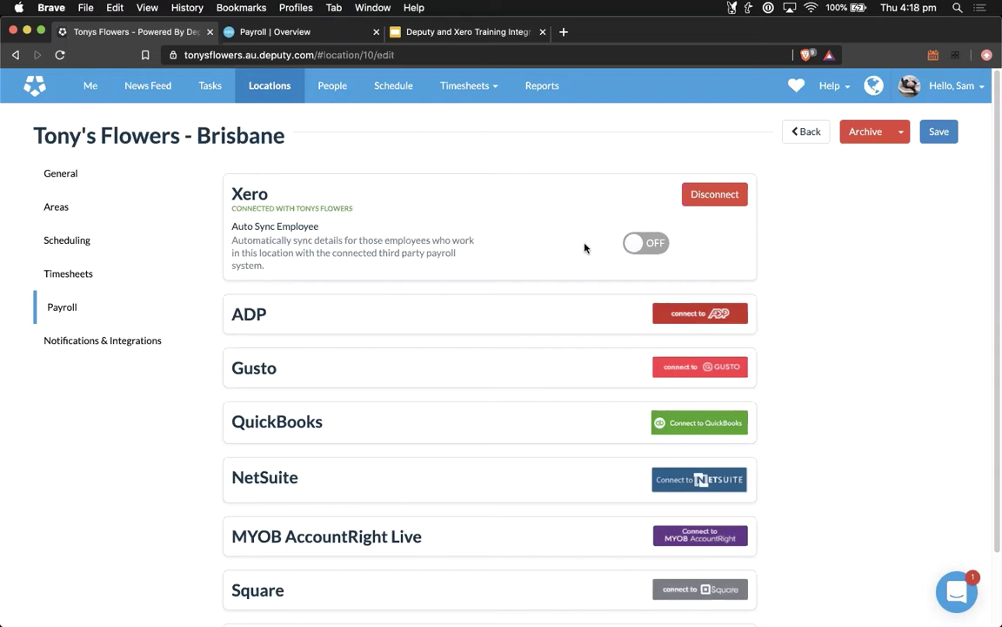
Step: Go from Locations to the People page and show the Add People options
{"action": "left_click", "coordinate": [271, 87]}
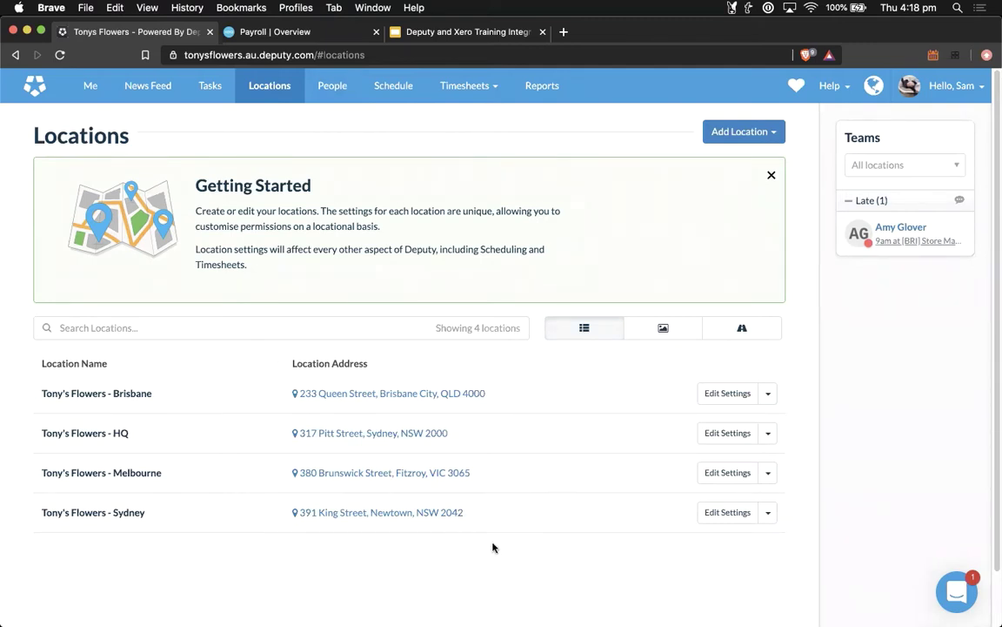
{"action": "left_click", "coordinate": [332, 91]}
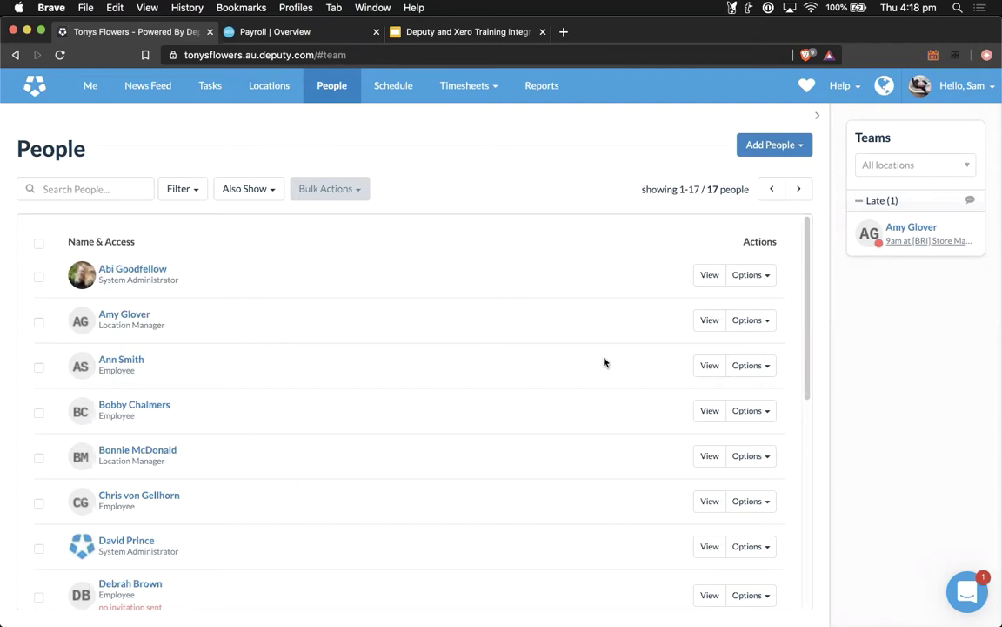
{"action": "left_click", "coordinate": [802, 146]}
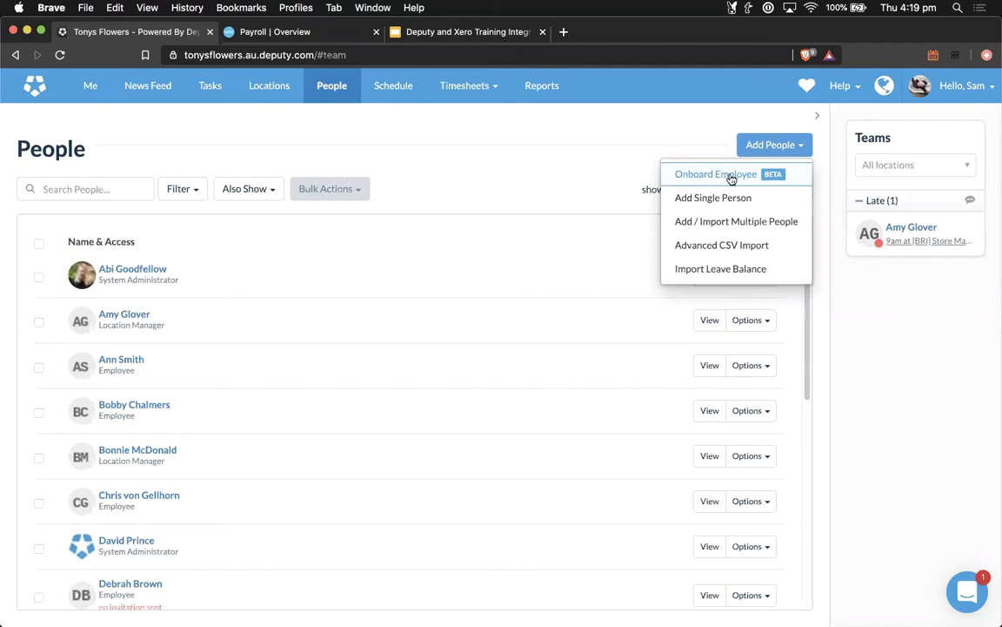
{"action": "left_click", "coordinate": [729, 174]}
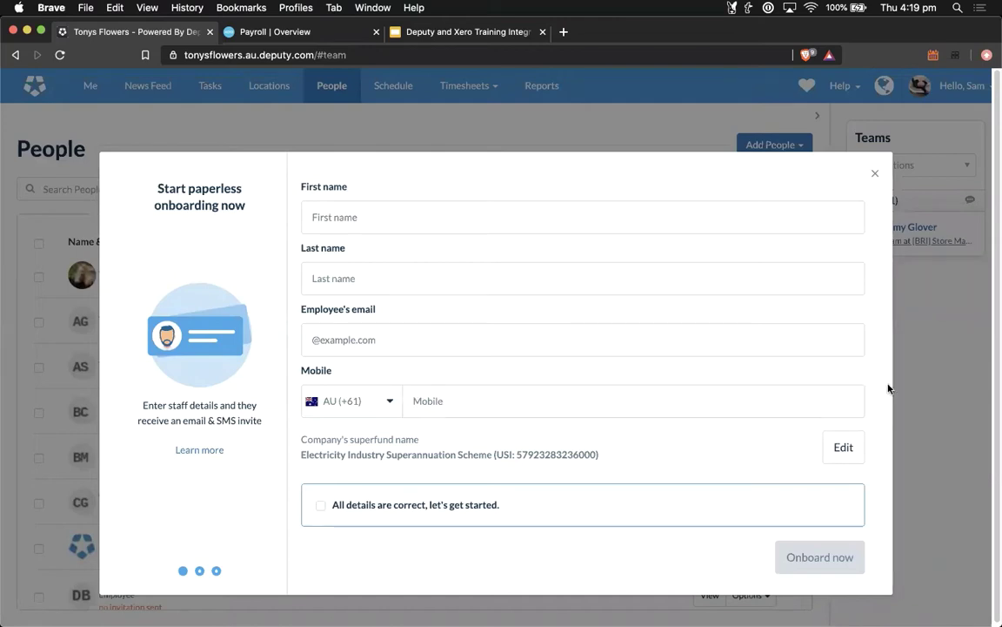
{"action": "left_click", "coordinate": [942, 395]}
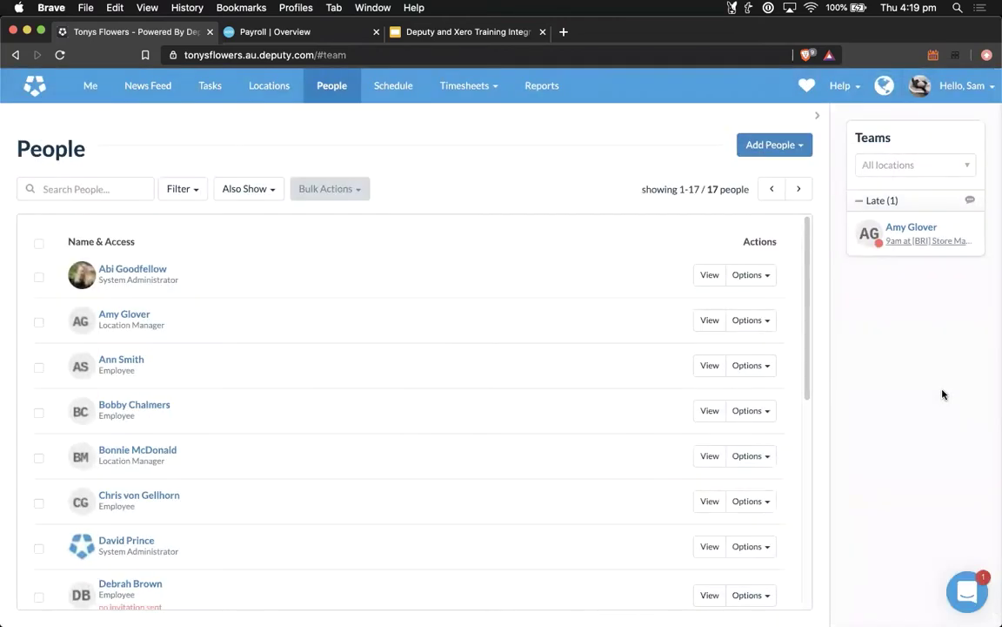
Step: Sync the fourth listed employee's HR forms to Xero payroll, check the sync time, and close
{"action": "left_click", "coordinate": [127, 407]}
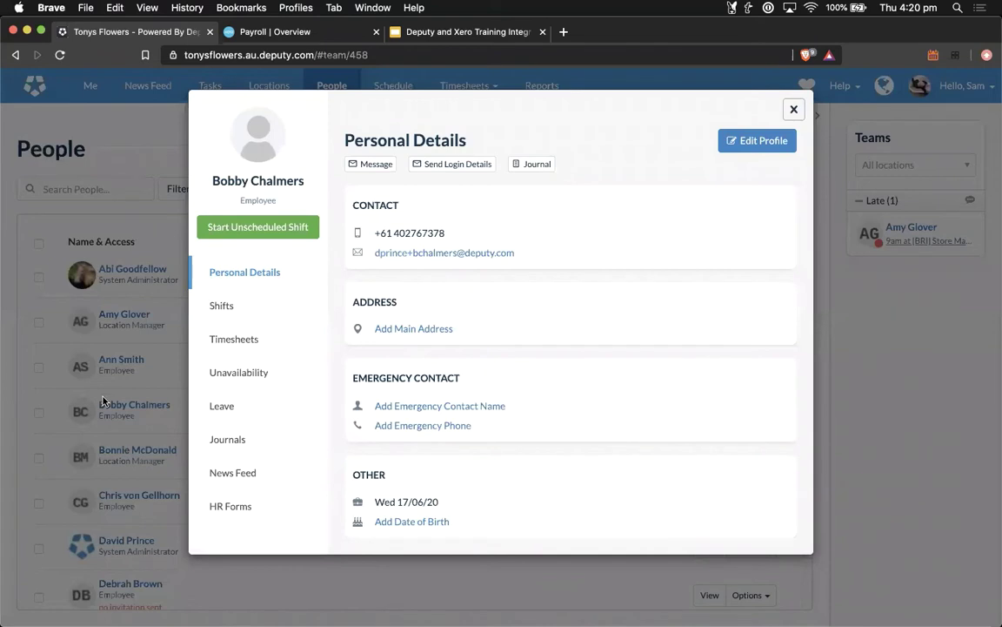
{"action": "left_click", "coordinate": [228, 508]}
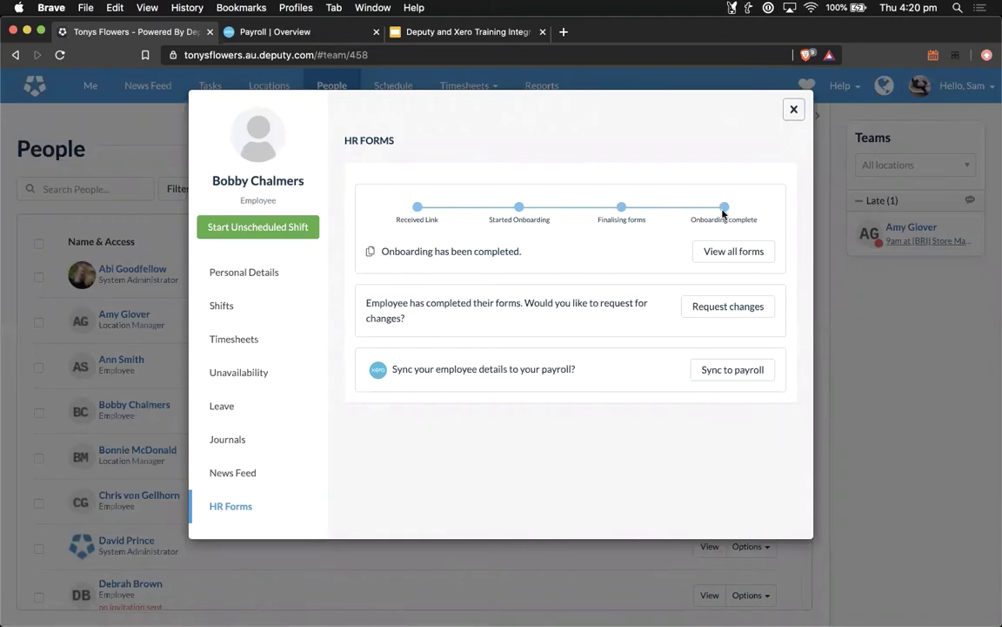
{"action": "left_click", "coordinate": [730, 376]}
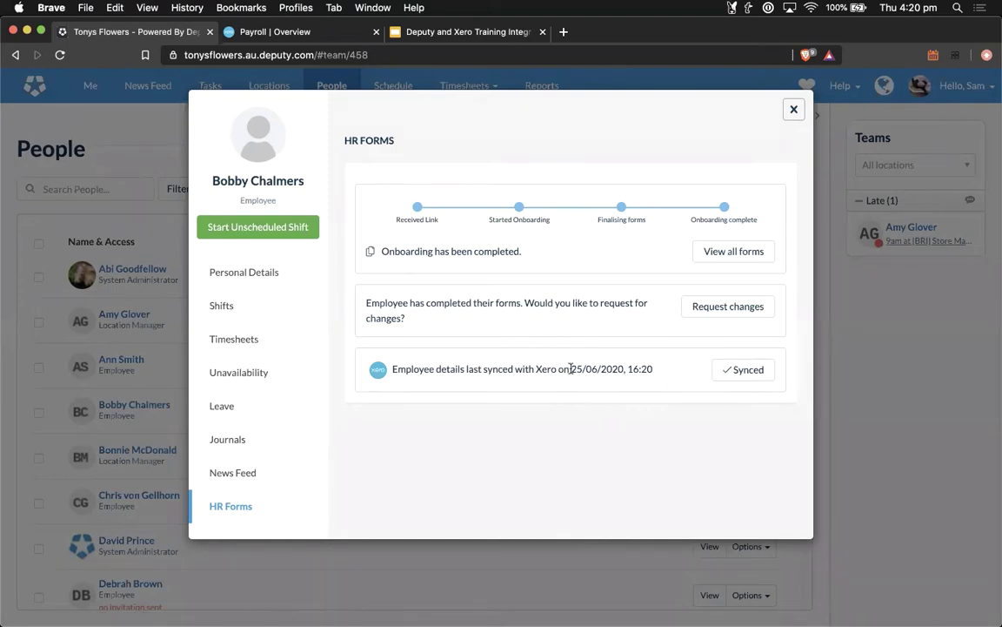
{"action": "left_click_drag", "start_coordinate": [570, 368], "coordinate": [661, 372]}
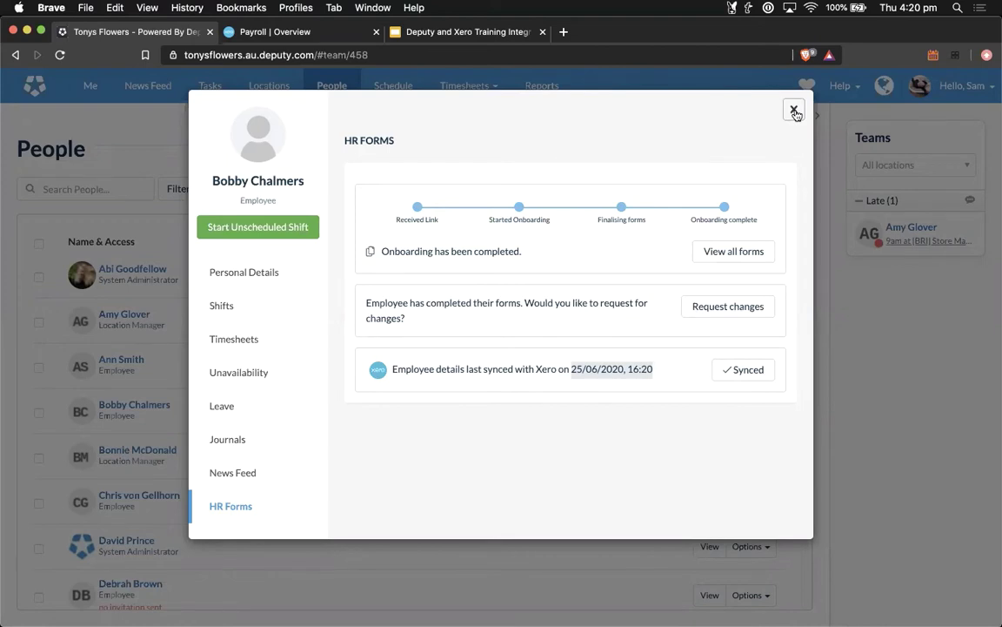
{"action": "left_click", "coordinate": [794, 111]}
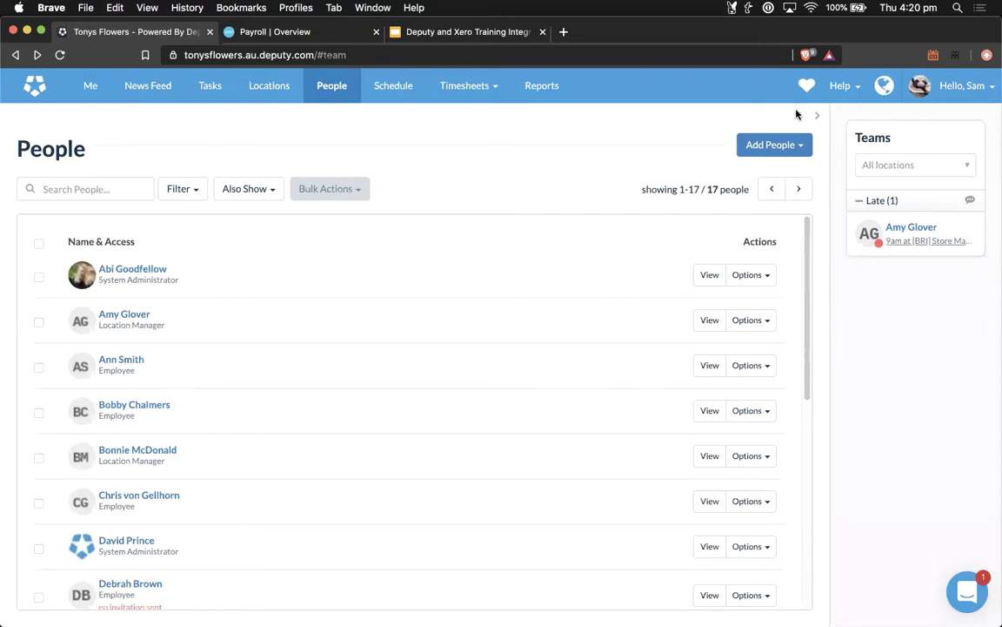
Step: Start adding a single person manually from the Add People menu
{"action": "left_click", "coordinate": [796, 143]}
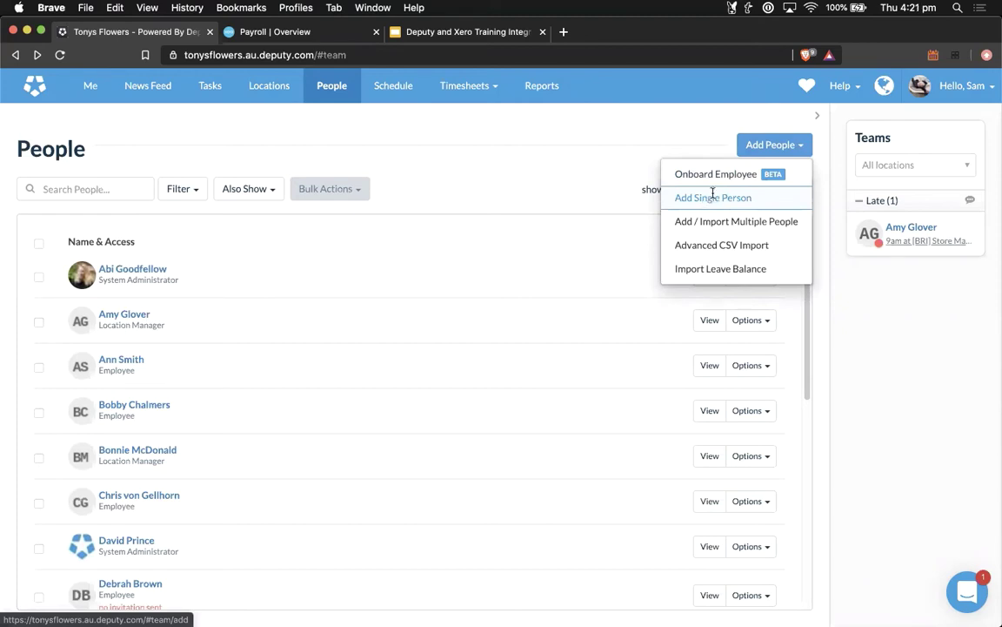
{"action": "left_click", "coordinate": [712, 197]}
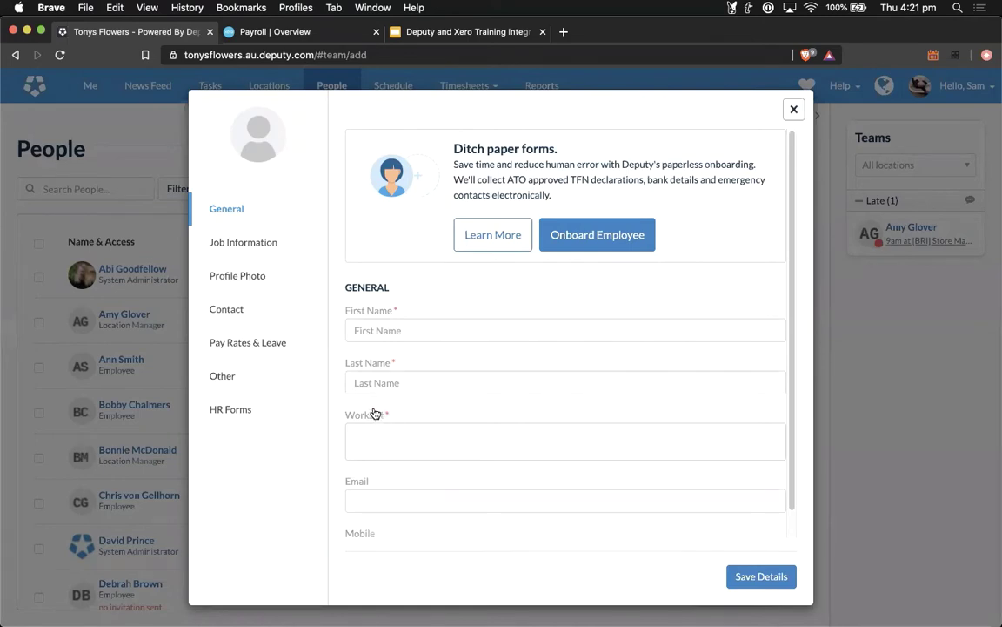
{"action": "scroll", "coordinate": [403, 446], "scroll_direction": "down", "scroll_amount": 1}
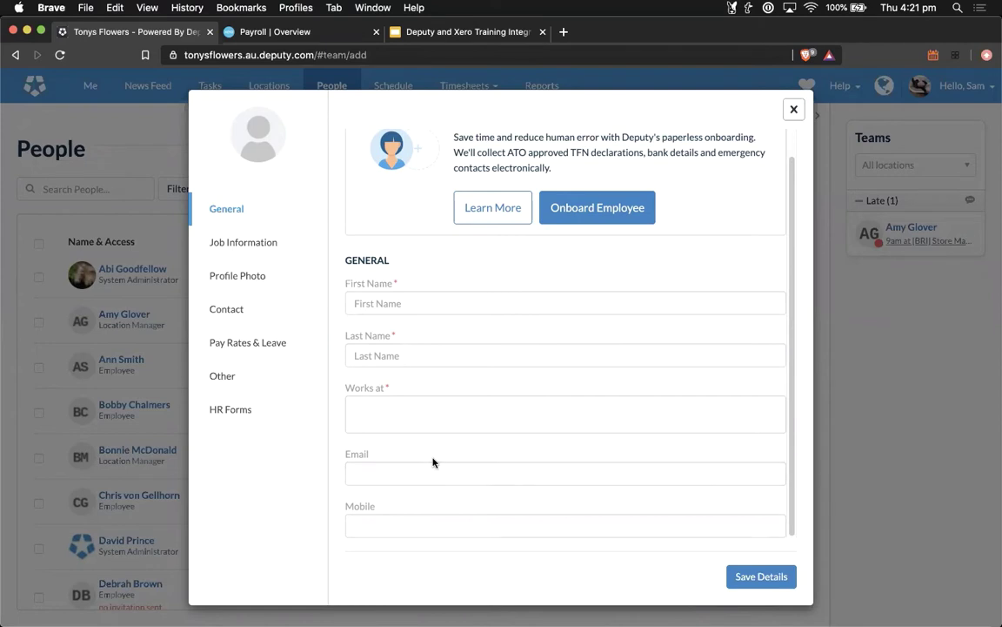
Step: Set Works at to Tony's Flowers - HQ, leaving the name fields blank
{"action": "left_click", "coordinate": [399, 305]}
{"action": "left_click", "coordinate": [405, 355]}
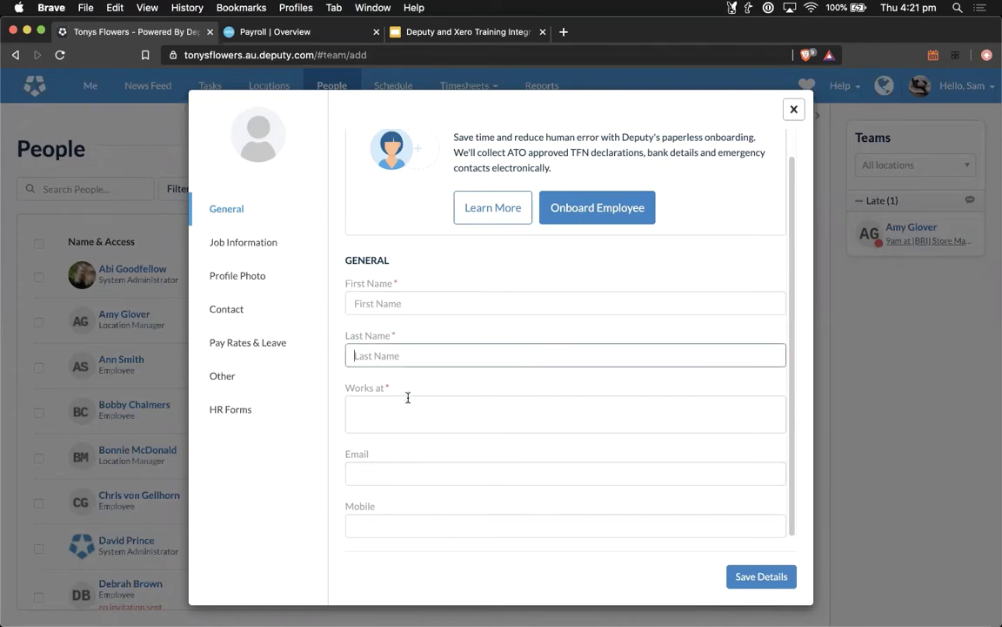
{"action": "left_click", "coordinate": [409, 409]}
{"action": "left_click", "coordinate": [422, 471]}
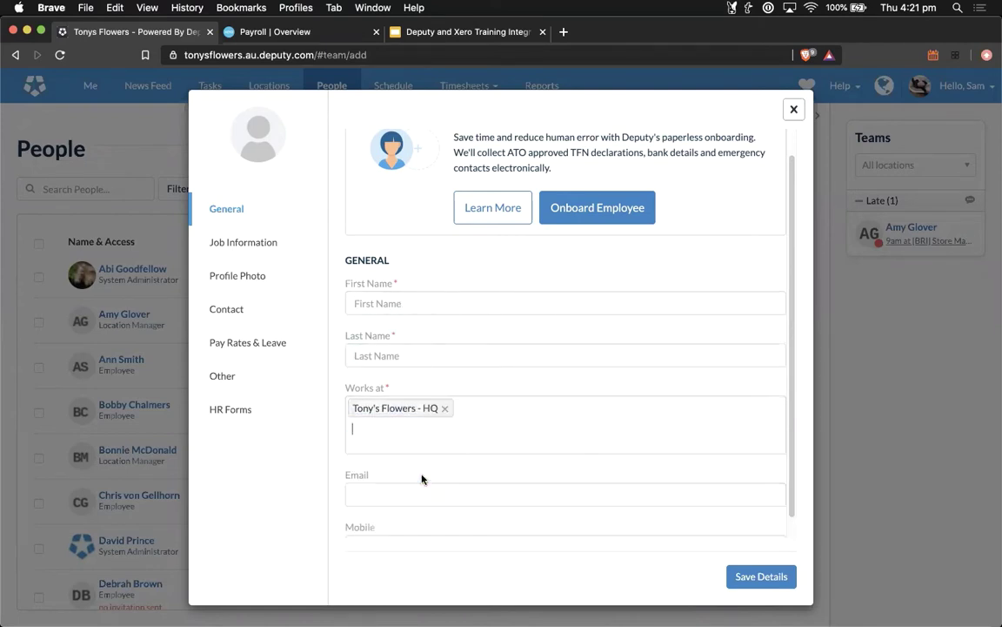
{"action": "scroll", "coordinate": [423, 478], "scroll_direction": "down", "scroll_amount": 1}
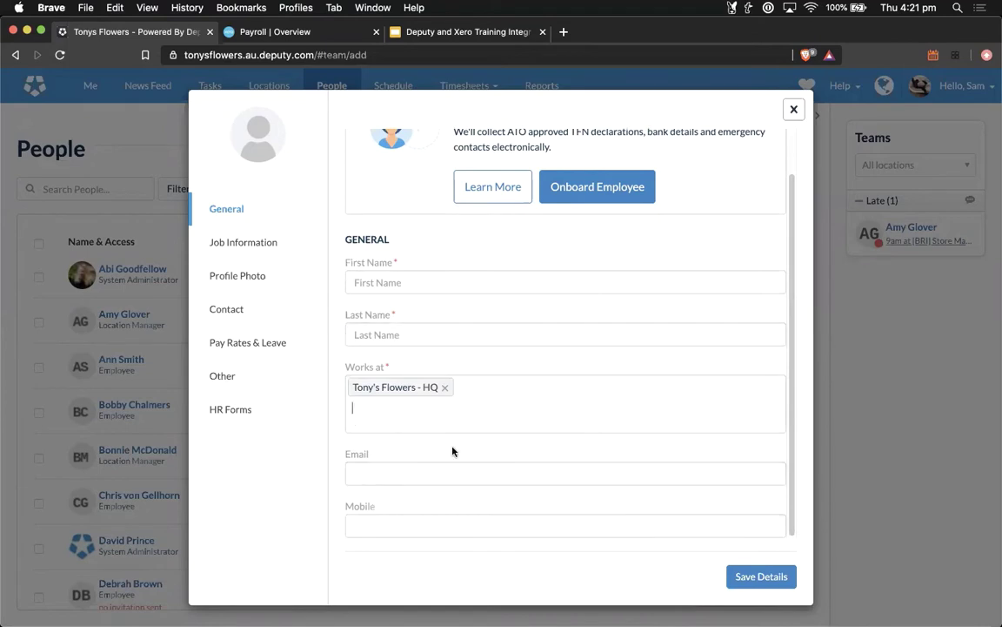
{"action": "scroll", "coordinate": [453, 451], "scroll_direction": "up", "scroll_amount": 2}
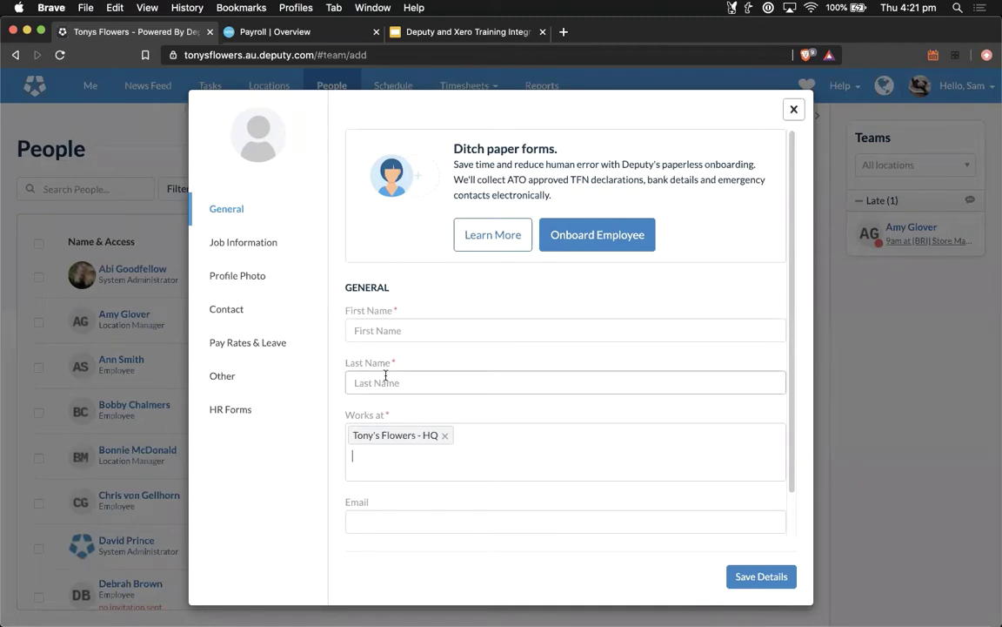
Step: In Pay Rates & Leave, enter the person's full name as the Time Sheet Export Code
{"action": "left_click", "coordinate": [222, 348]}
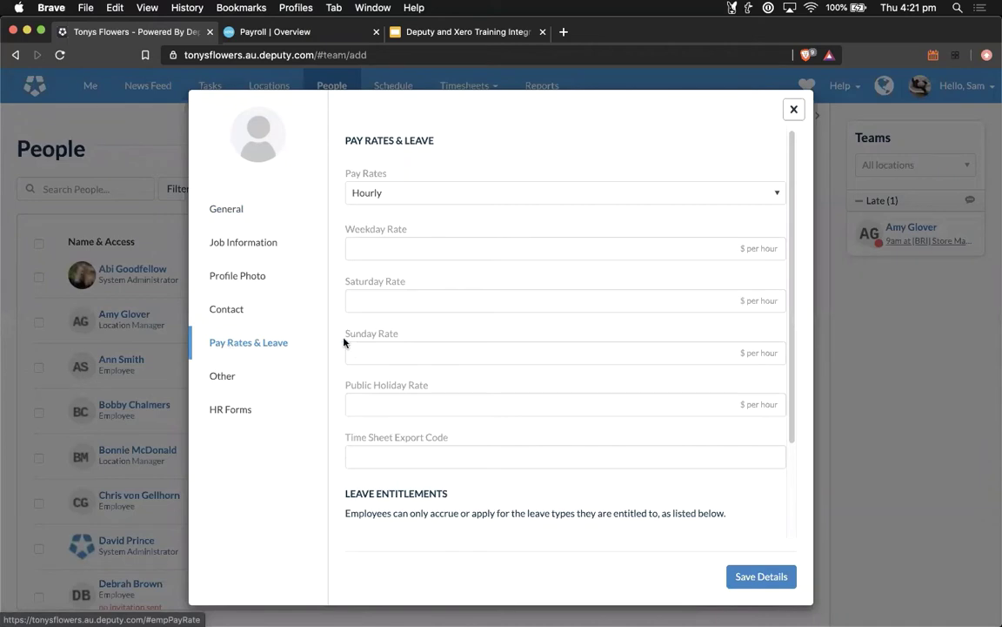
{"action": "scroll", "coordinate": [474, 338], "scroll_direction": "down", "scroll_amount": 2}
{"action": "scroll", "coordinate": [474, 338], "scroll_direction": "down", "scroll_amount": 1}
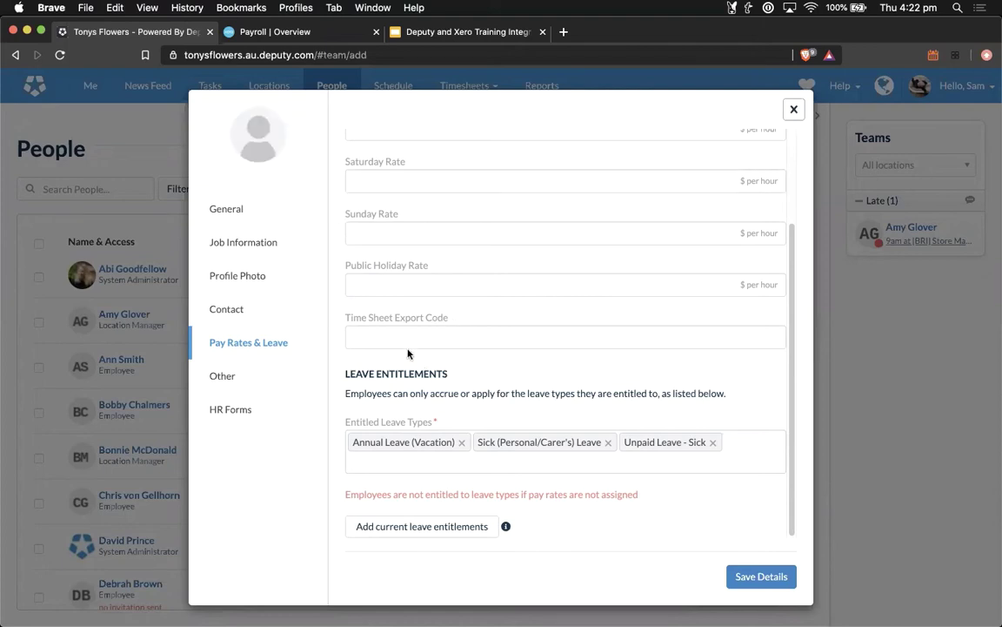
{"action": "left_click", "coordinate": [387, 338]}
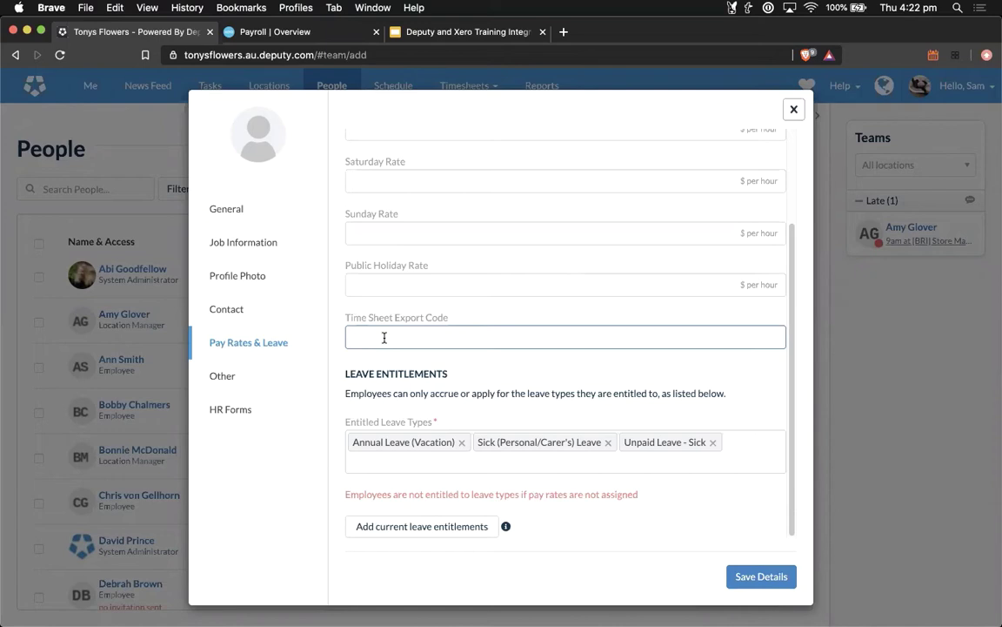
{"action": "left_click_drag", "start_coordinate": [426, 337], "coordinate": [350, 335]}
{"action": "left_click", "coordinate": [439, 338]}
{"action": "key", "text": "super+a"}
{"action": "left_click_drag", "start_coordinate": [440, 338], "coordinate": [349, 339]}
{"action": "scroll", "coordinate": [553, 325], "scroll_direction": "up", "scroll_amount": 3}
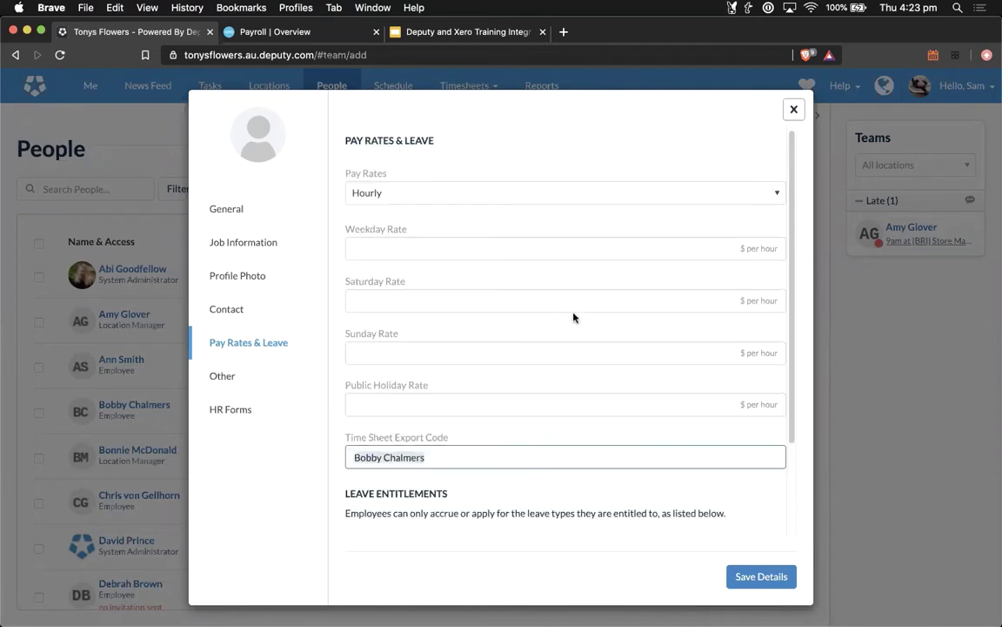
{"action": "left_click", "coordinate": [794, 111]}
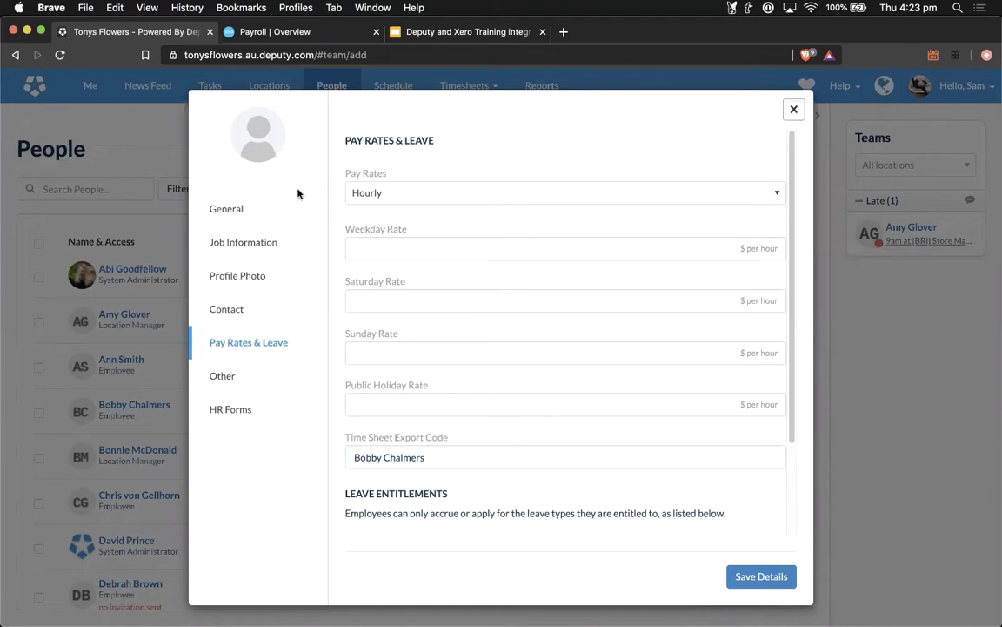
Step: Review the General and Pay Rates & Leave sections, then discard the unsaved form
{"action": "left_click", "coordinate": [244, 209]}
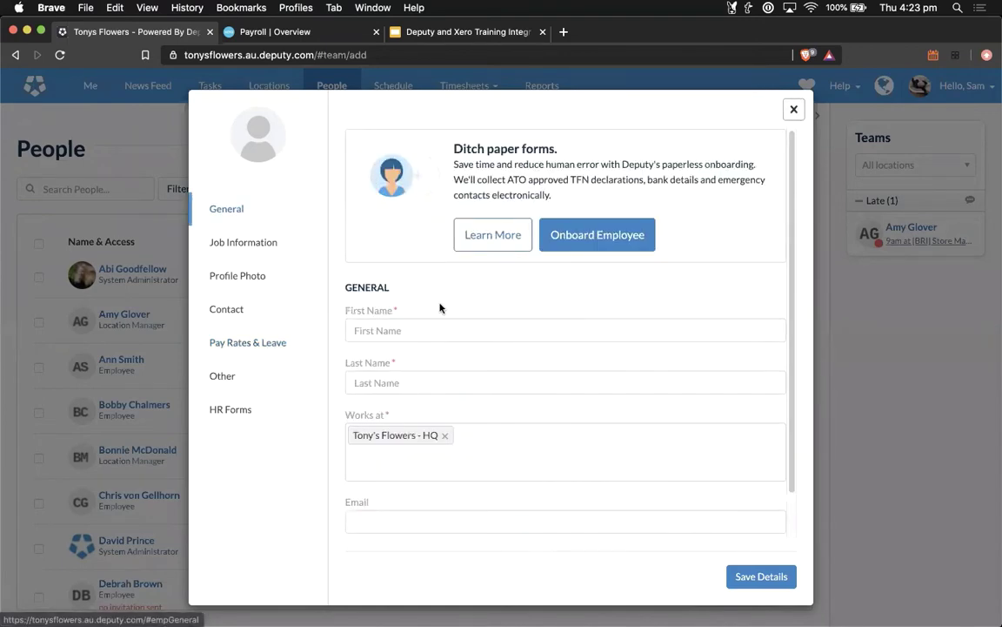
{"action": "left_click", "coordinate": [240, 344]}
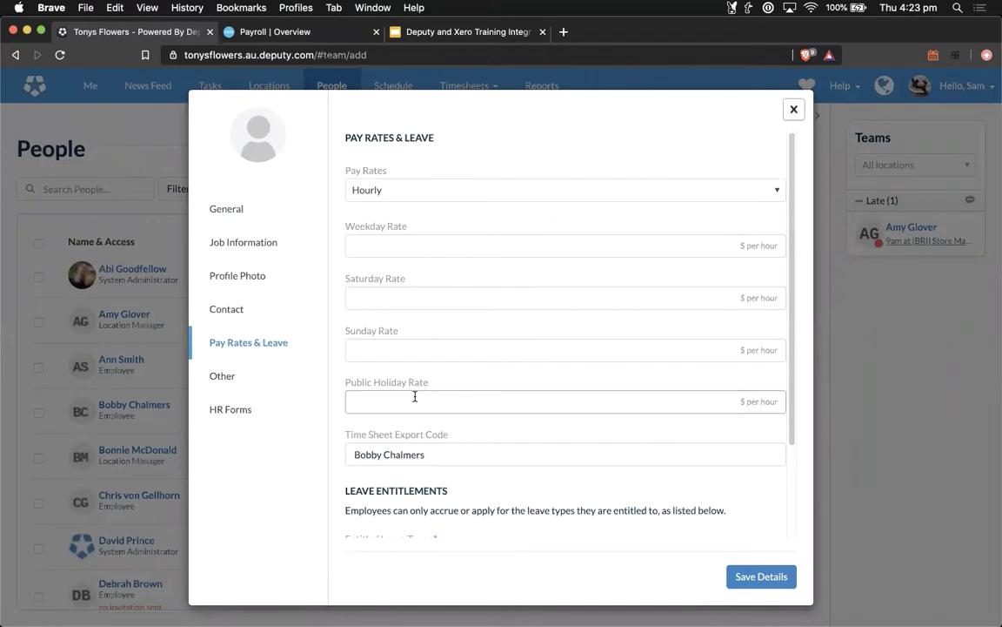
{"action": "left_click", "coordinate": [792, 113]}
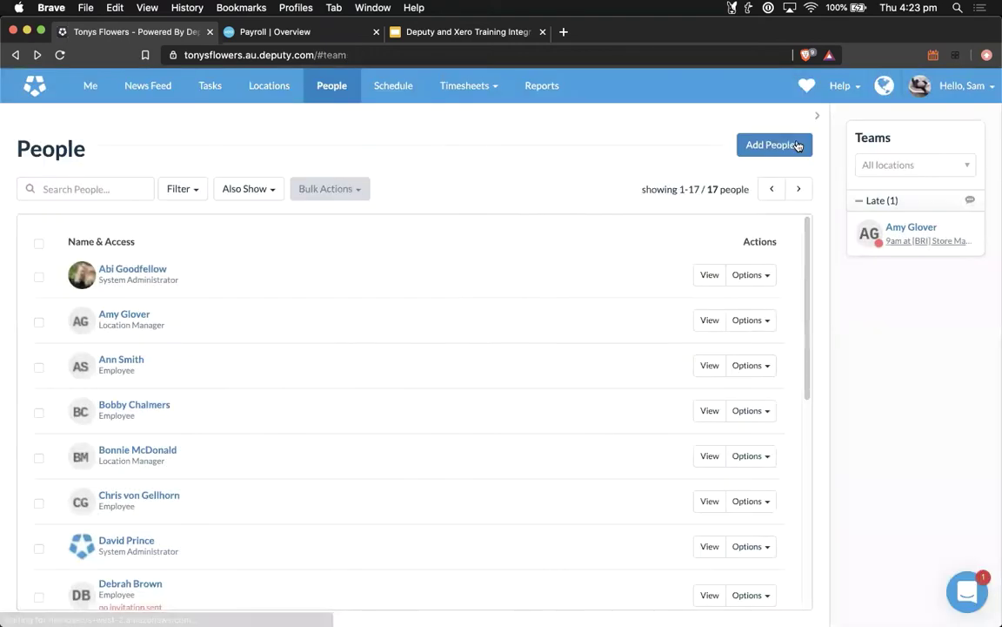
Step: Choose Add / Import Multiple People from the Add People menu
{"action": "left_click", "coordinate": [803, 145]}
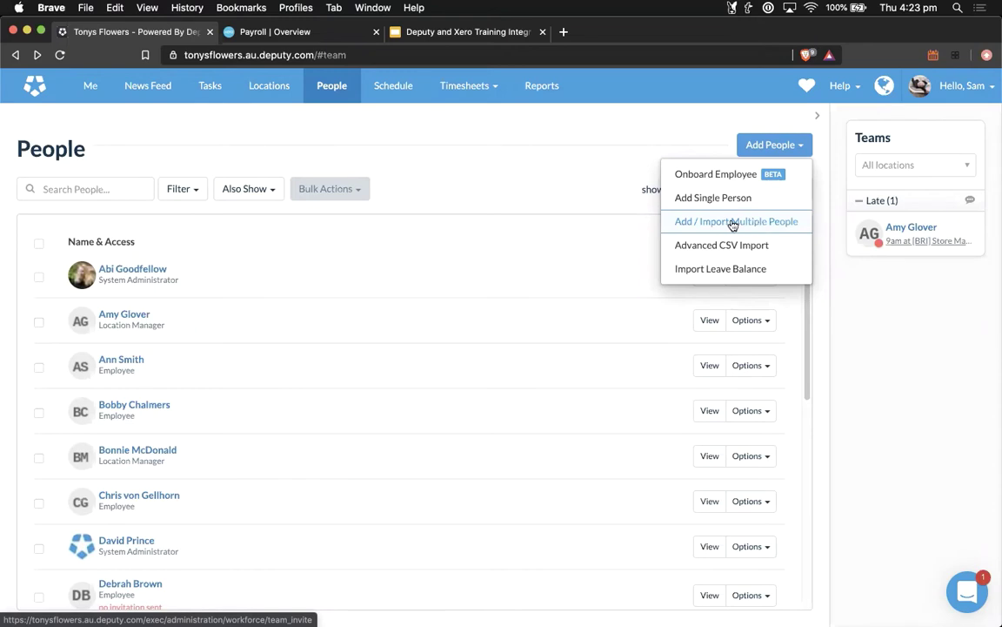
{"action": "left_click", "coordinate": [732, 223]}
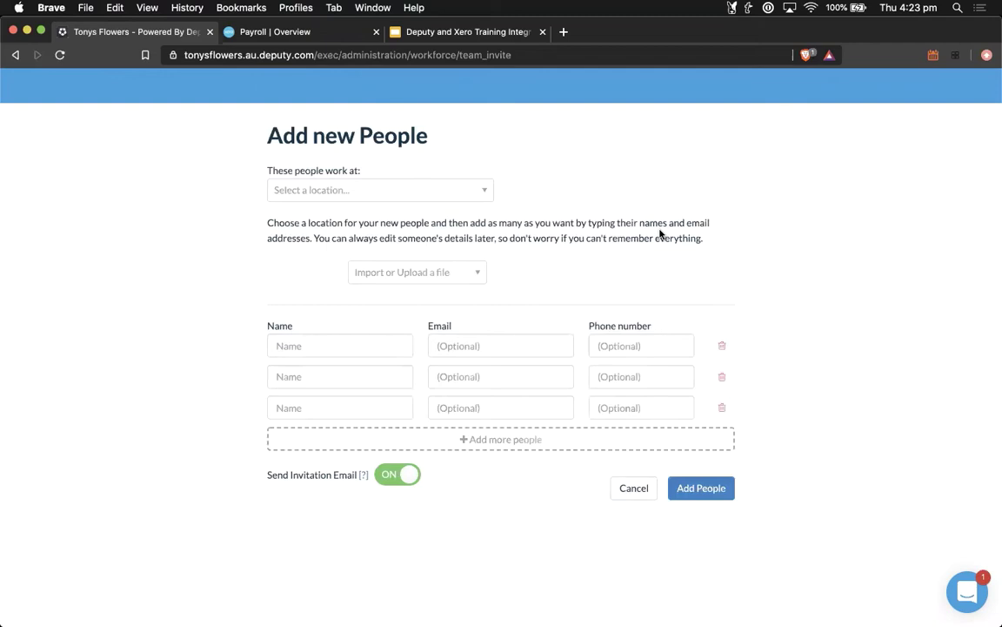
Step: Set the location to Tony's Flowers - Sydney and import people from Xero Payroll
{"action": "left_click", "coordinate": [481, 190]}
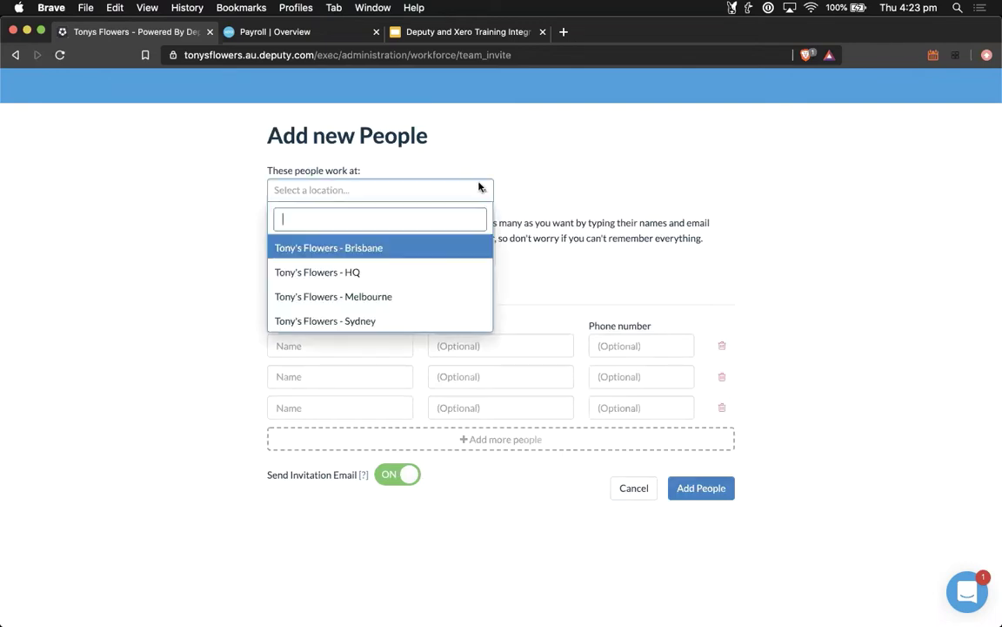
{"action": "left_click", "coordinate": [369, 326]}
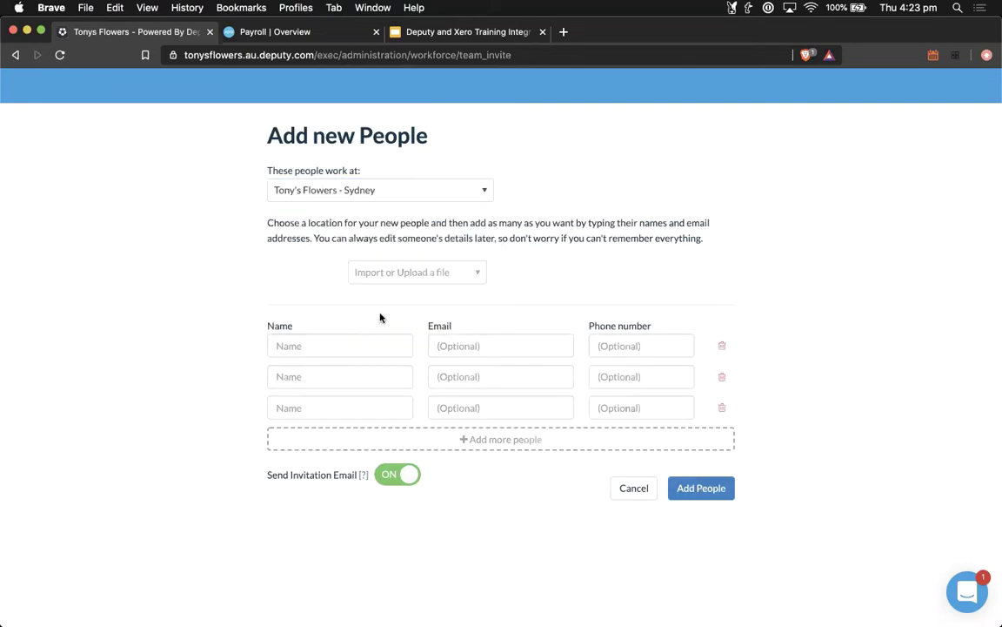
{"action": "left_click", "coordinate": [462, 275]}
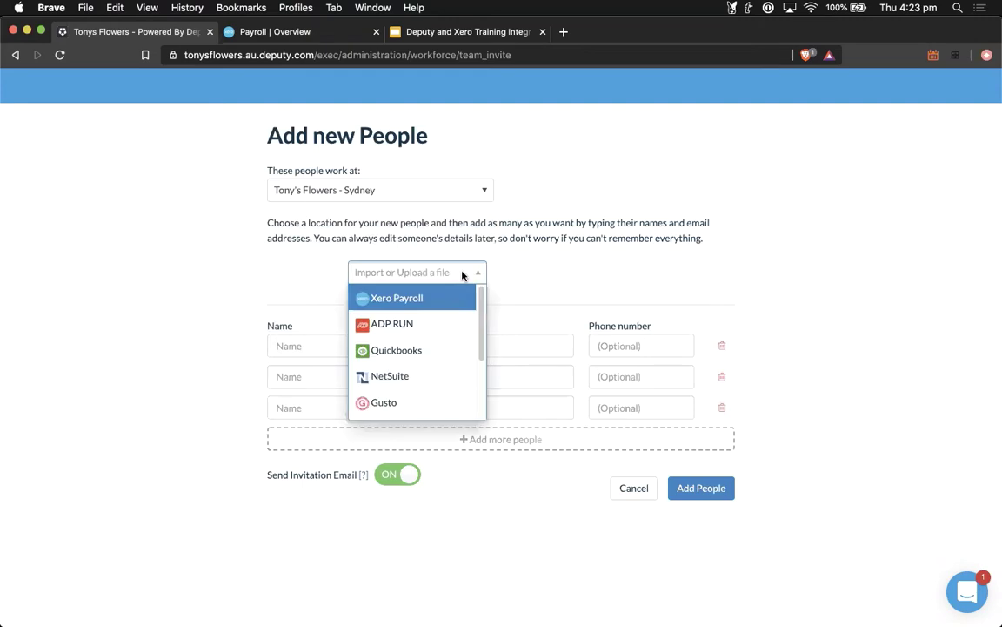
{"action": "left_click", "coordinate": [397, 299]}
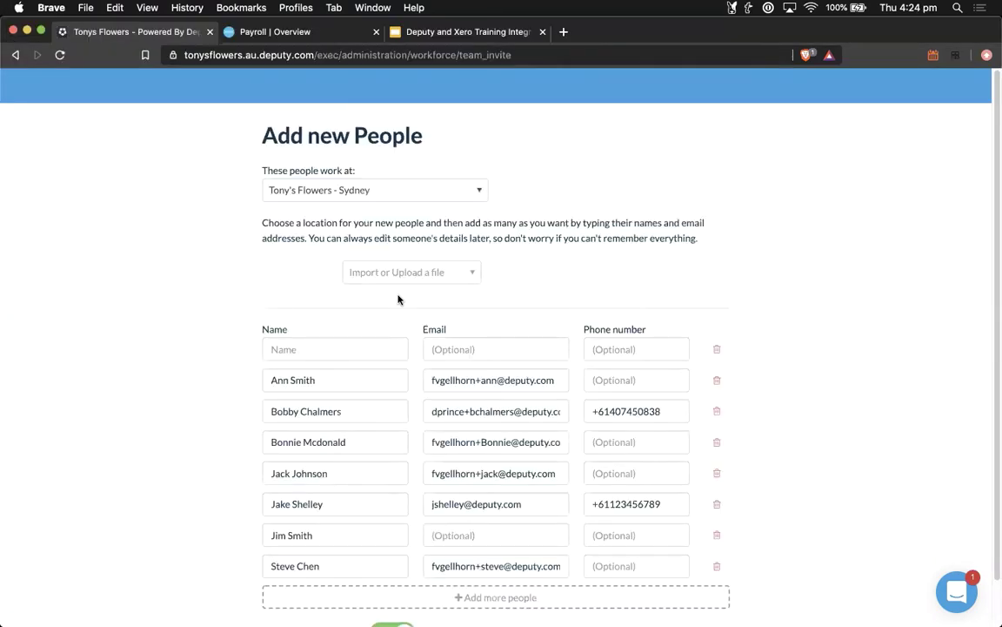
{"action": "scroll", "coordinate": [748, 286], "scroll_direction": "down", "scroll_amount": 2}
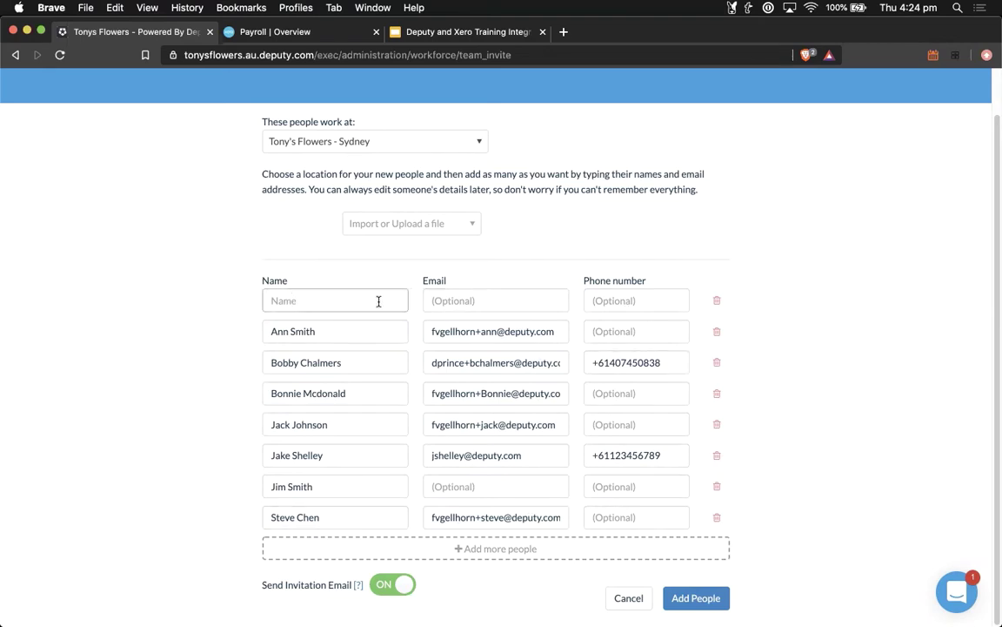
Step: Delete the empty and unwanted rows to keep three people, and turn invitation emails off
{"action": "left_click", "coordinate": [717, 301]}
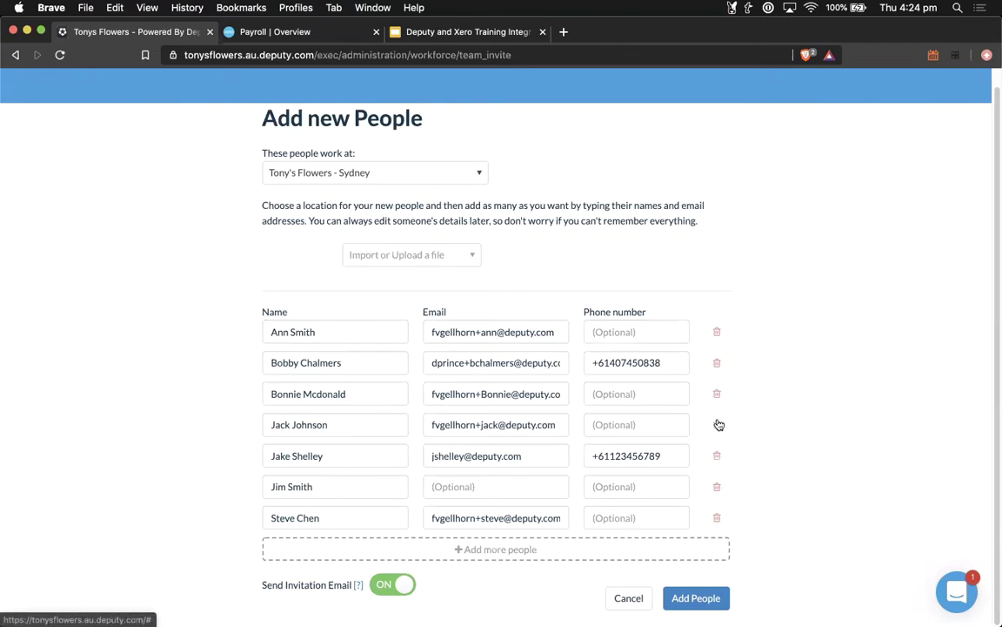
{"action": "left_click", "coordinate": [716, 486]}
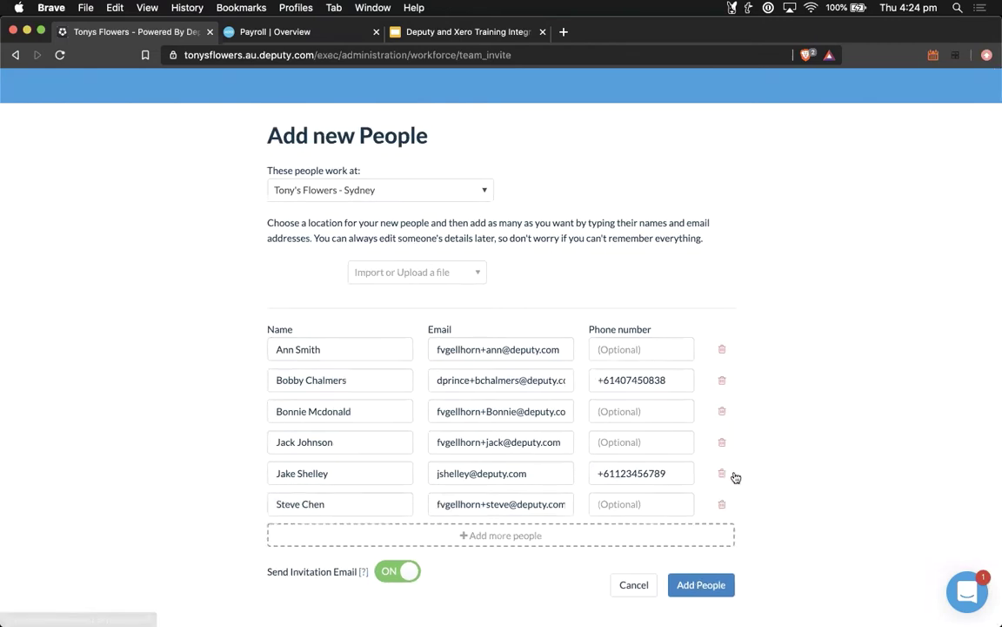
{"action": "left_click", "coordinate": [722, 441]}
{"action": "left_click", "coordinate": [725, 411]}
{"action": "left_click", "coordinate": [727, 349]}
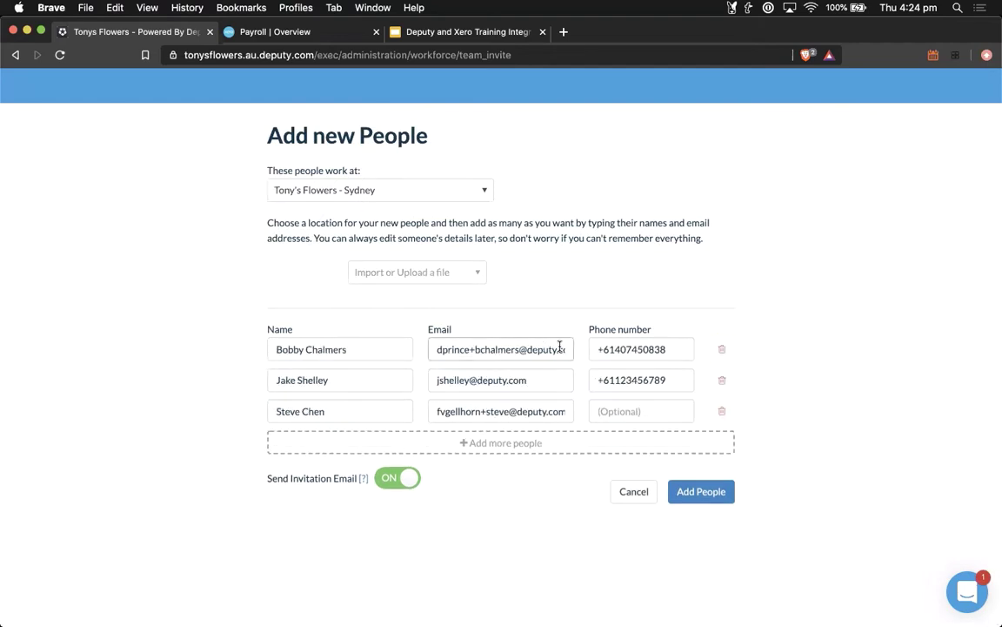
{"action": "left_click", "coordinate": [707, 492]}
{"action": "left_click", "coordinate": [399, 485]}
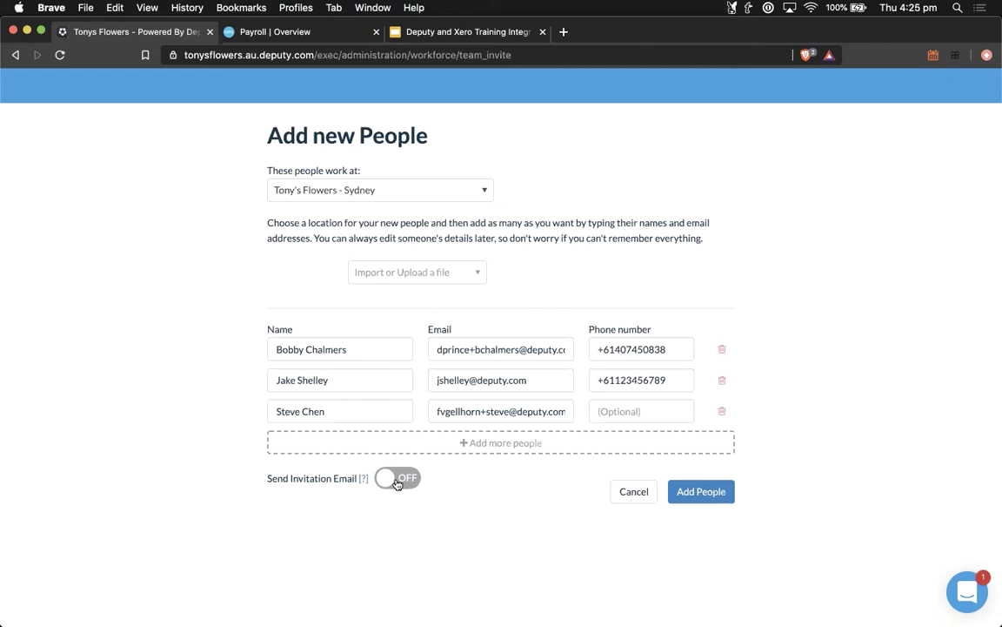
Step: Turn the Send Invitation Email option off for the new people
{"action": "left_click", "coordinate": [399, 485]}
{"action": "left_click", "coordinate": [395, 483]}
{"action": "left_click", "coordinate": [396, 483]}
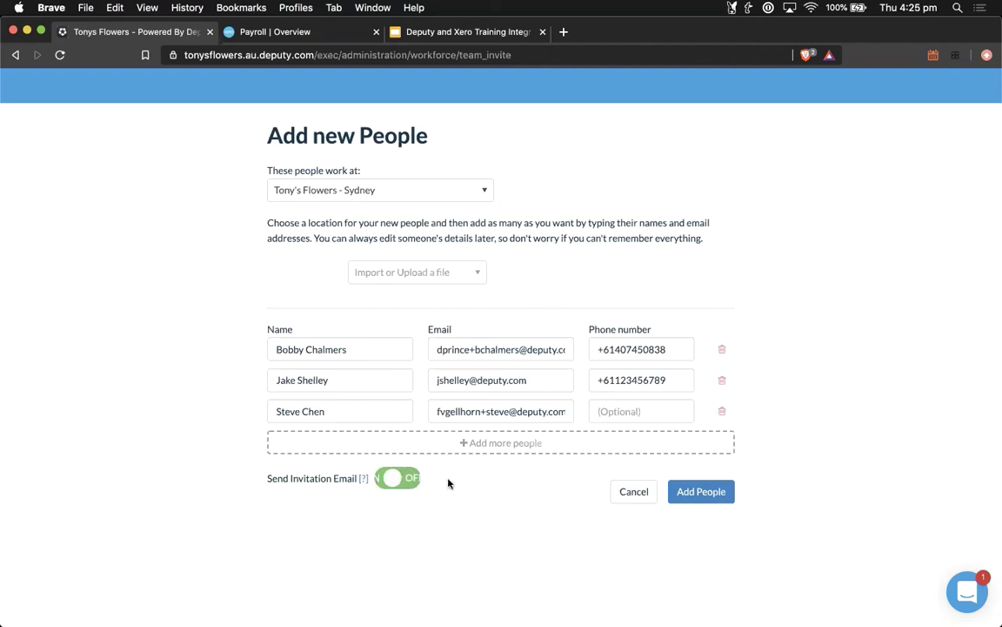
{"action": "left_click", "coordinate": [414, 482]}
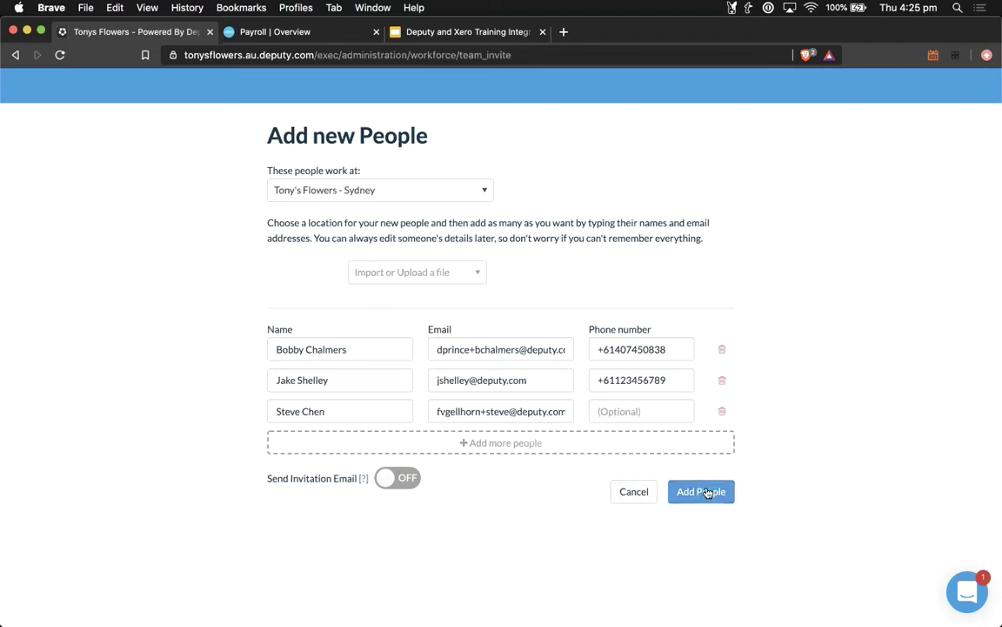
Step: Leave the add-people form, return to the People list and show the Add People options
{"action": "left_click", "coordinate": [636, 495]}
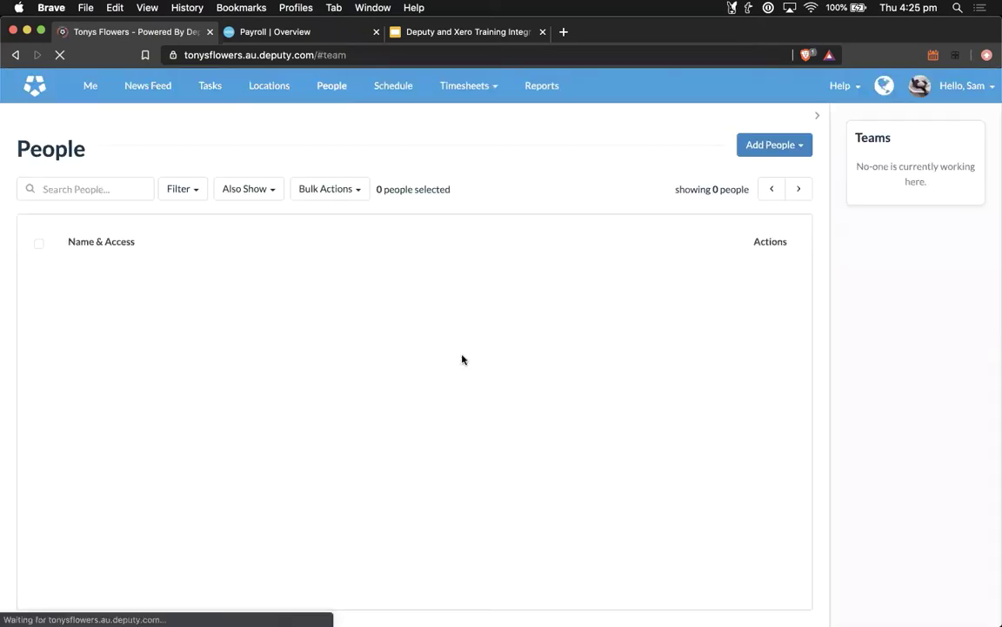
{"action": "left_click", "coordinate": [331, 85]}
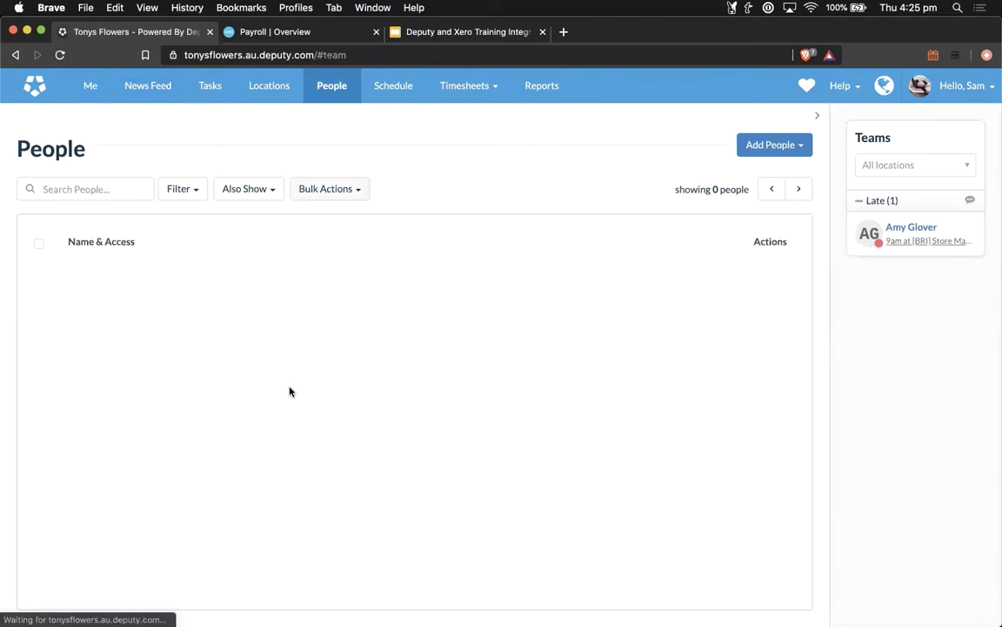
{"action": "left_click", "coordinate": [795, 149]}
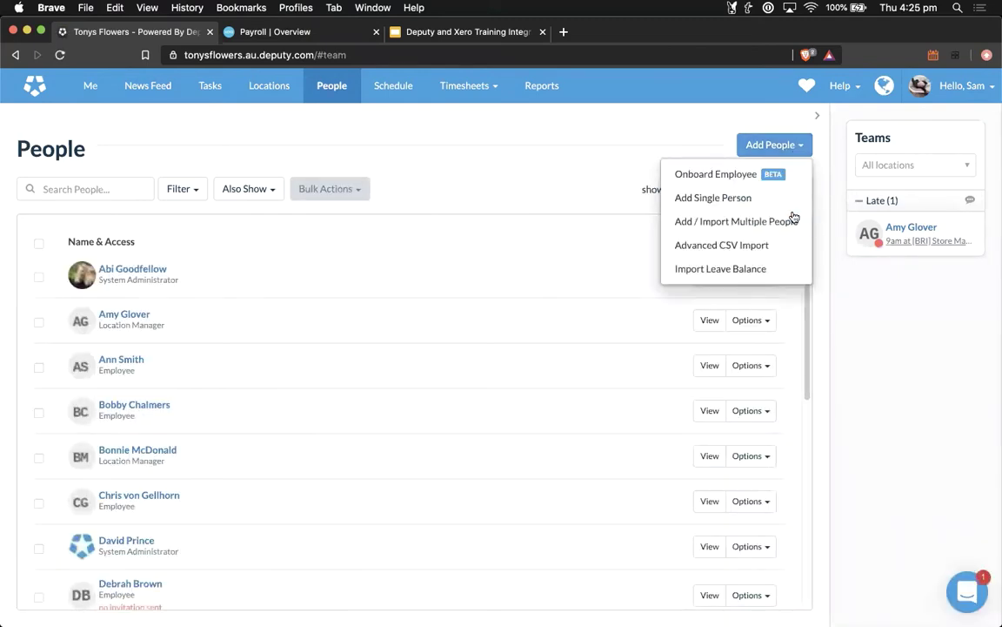
Step: Open the advanced CSV employee import, then close it without uploading a file
{"action": "left_click", "coordinate": [756, 247]}
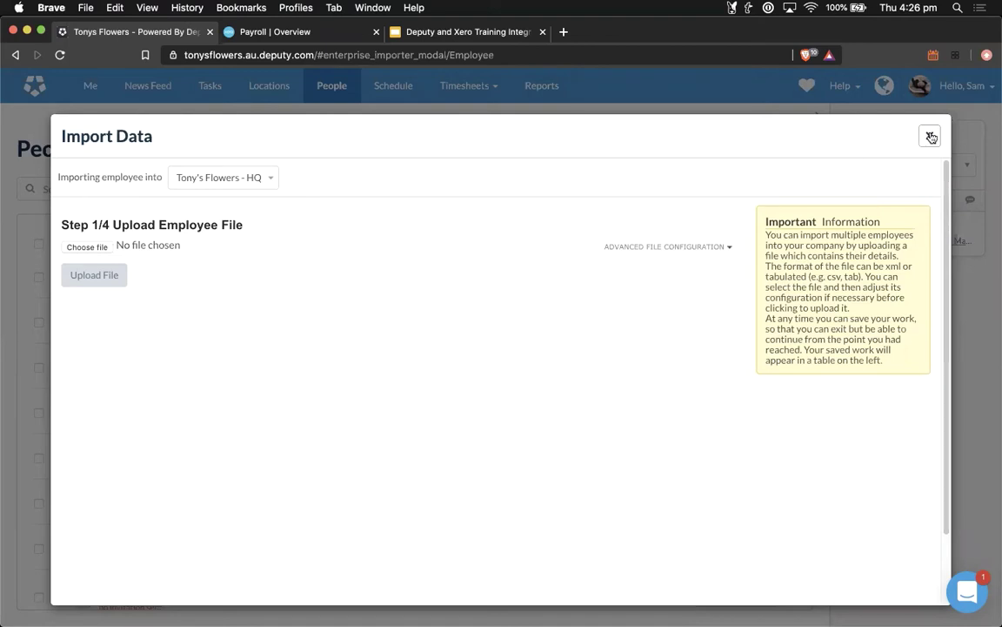
{"action": "left_click", "coordinate": [930, 137]}
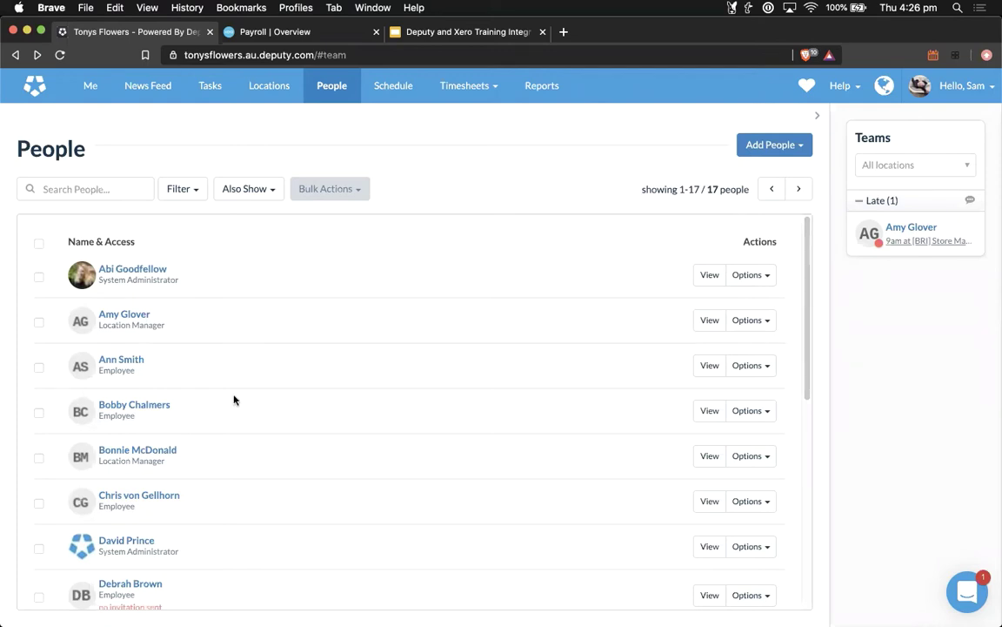
{"action": "left_click", "coordinate": [157, 376]}
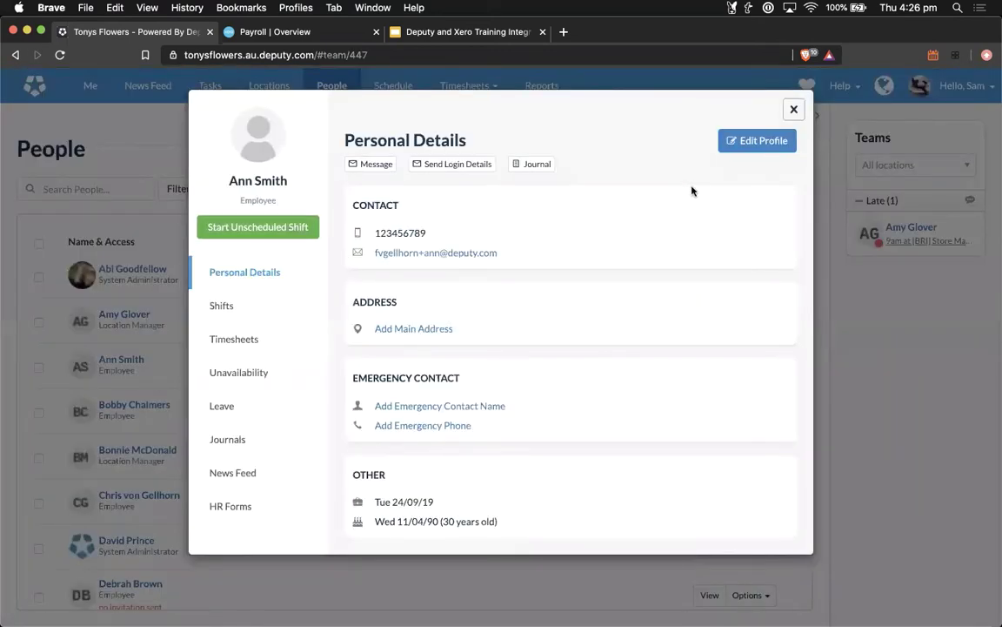
{"action": "left_click", "coordinate": [746, 143]}
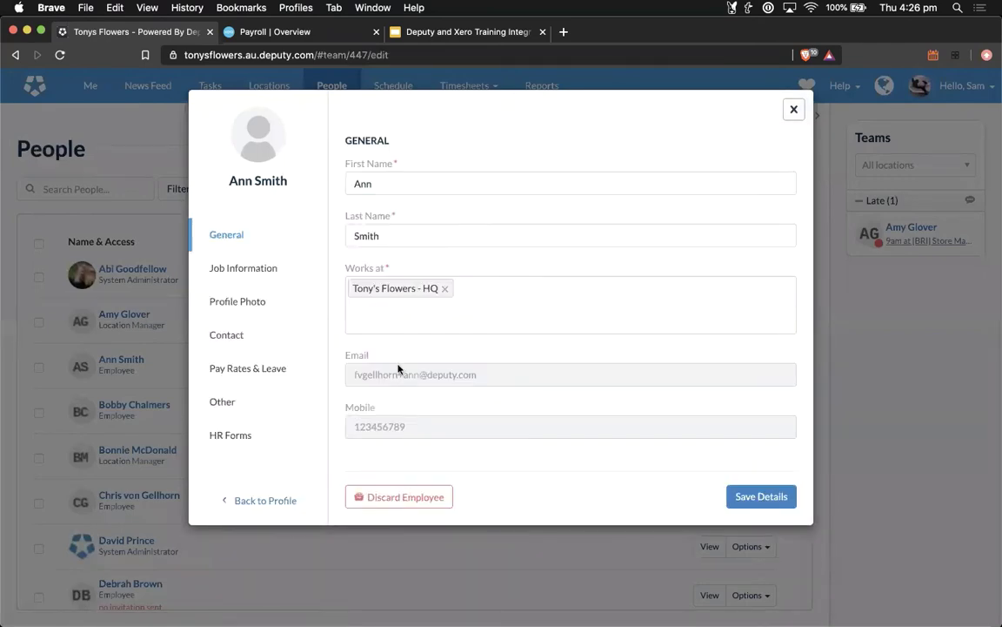
{"action": "left_click", "coordinate": [218, 368]}
{"action": "scroll", "coordinate": [471, 441], "scroll_direction": "down", "scroll_amount": 15}
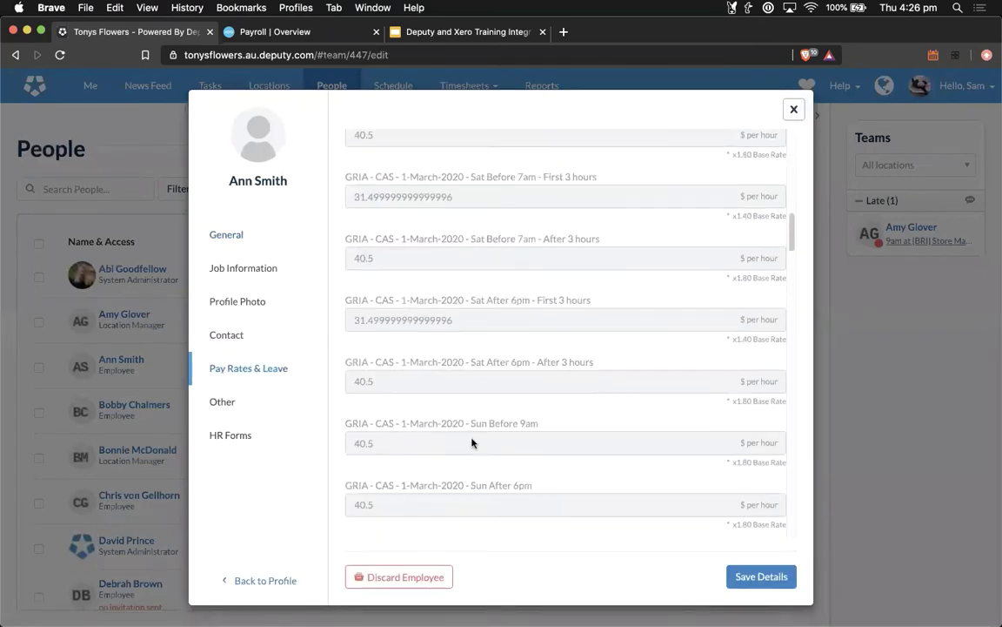
{"action": "scroll", "coordinate": [471, 442], "scroll_direction": "down", "scroll_amount": 5}
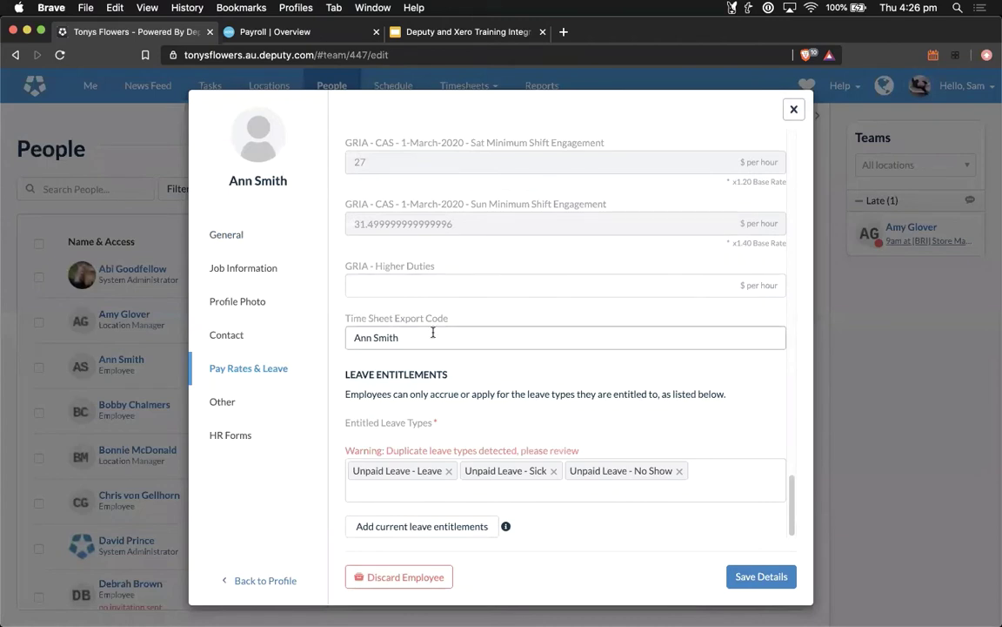
{"action": "left_click_drag", "start_coordinate": [406, 337], "coordinate": [348, 336]}
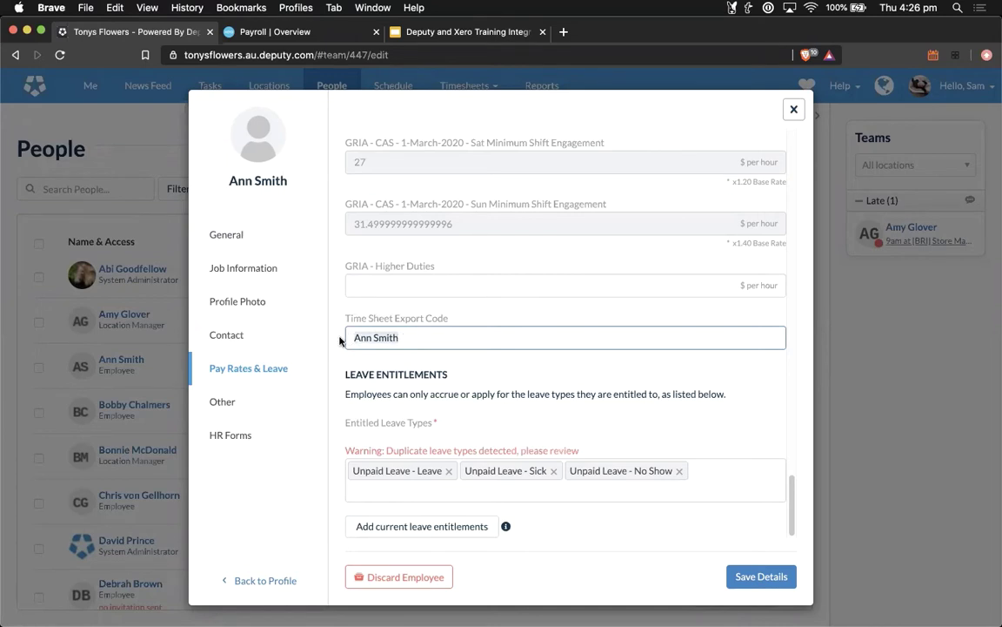
{"action": "left_click", "coordinate": [795, 108]}
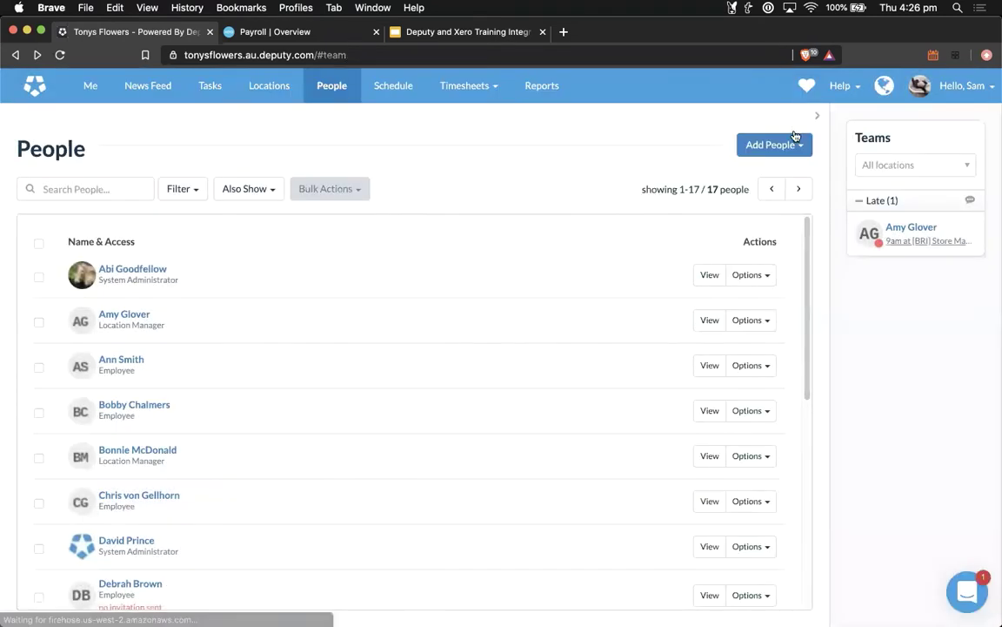
Step: Import Xero Payroll employees into the multiple-people form for Tony's Flowers - Sydney, then cancel
{"action": "left_click", "coordinate": [795, 143]}
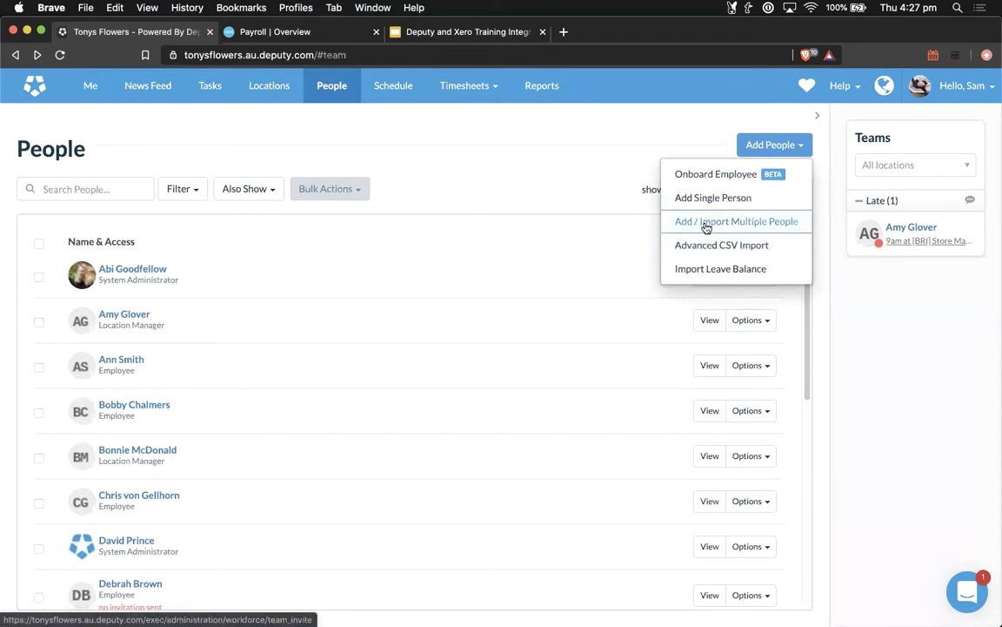
{"action": "left_click", "coordinate": [711, 225]}
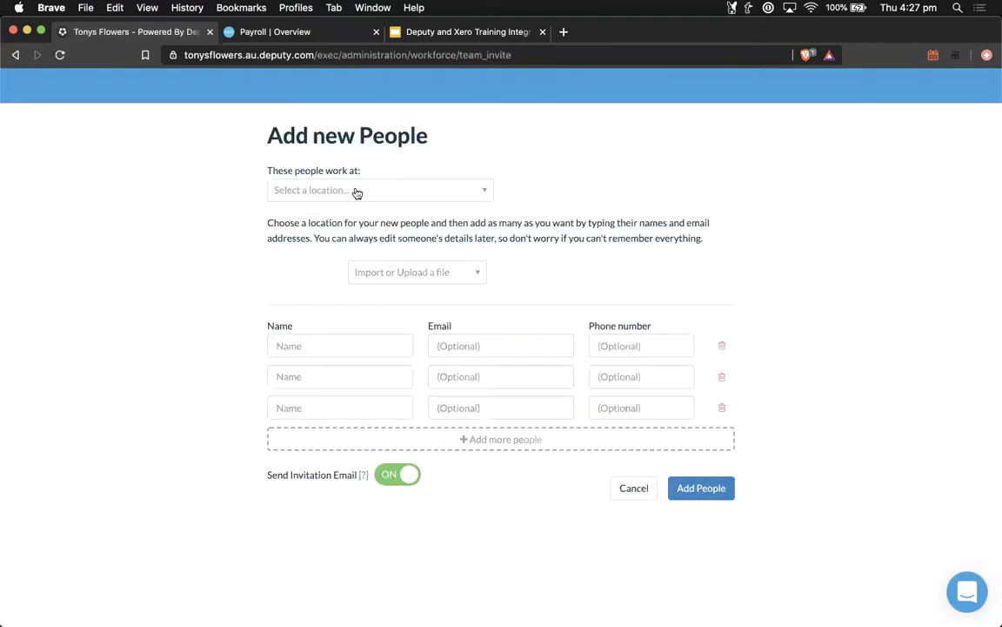
{"action": "left_click", "coordinate": [384, 192]}
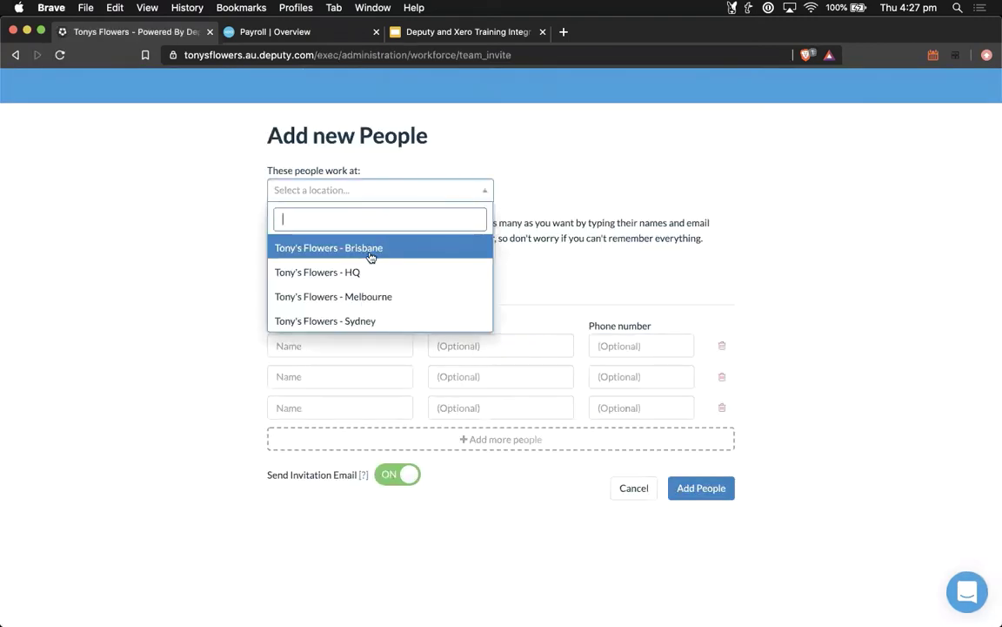
{"action": "left_click", "coordinate": [364, 318]}
{"action": "left_click", "coordinate": [428, 276]}
{"action": "left_click", "coordinate": [426, 296]}
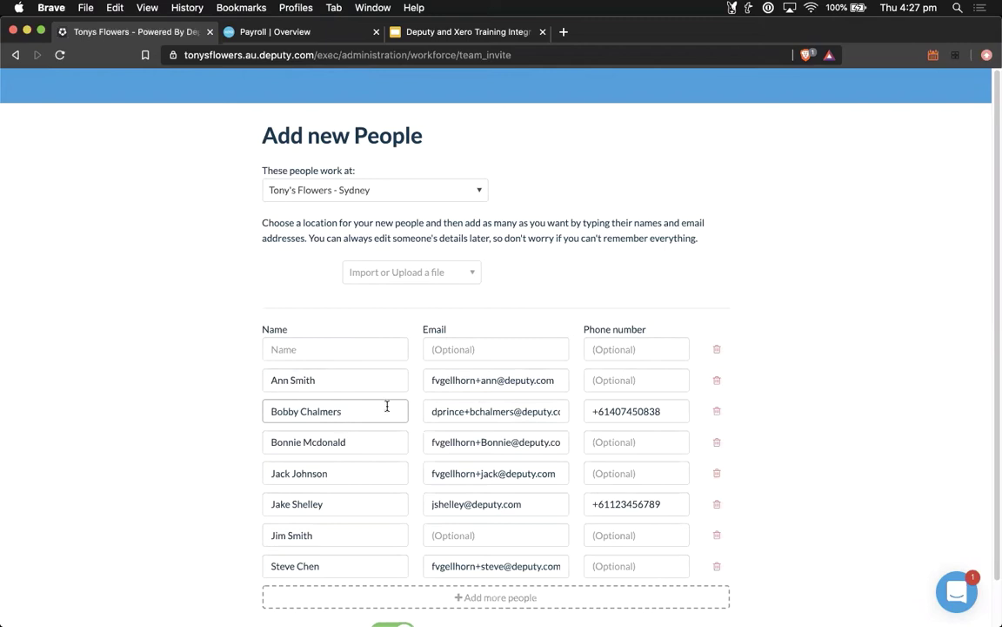
{"action": "scroll", "coordinate": [389, 405], "scroll_direction": "down", "scroll_amount": 1}
{"action": "left_click", "coordinate": [620, 598]}
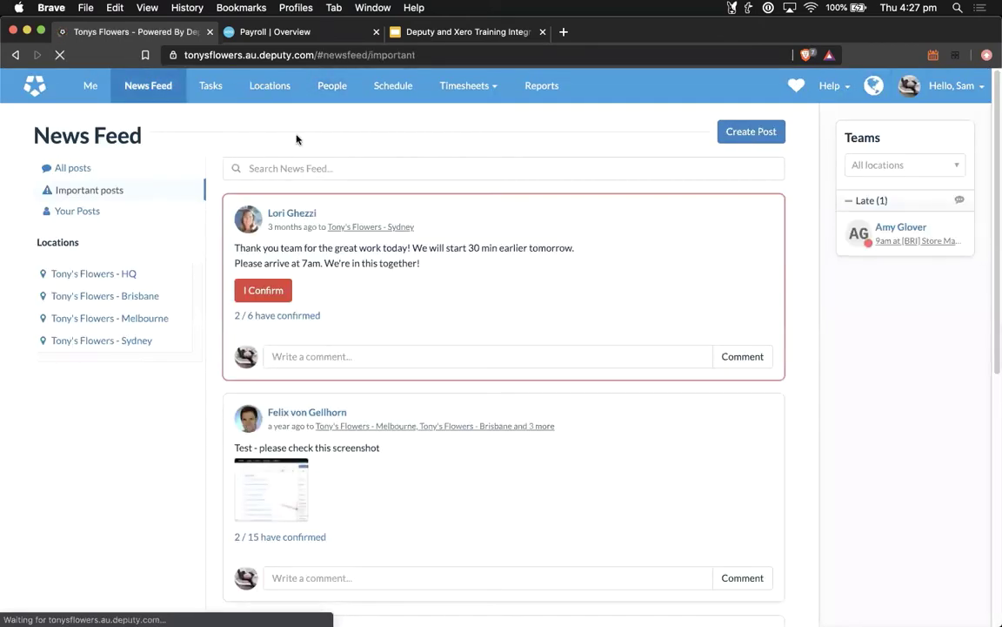
Step: Return to the People list, then bring up the Timesheets menu
{"action": "left_click", "coordinate": [330, 87]}
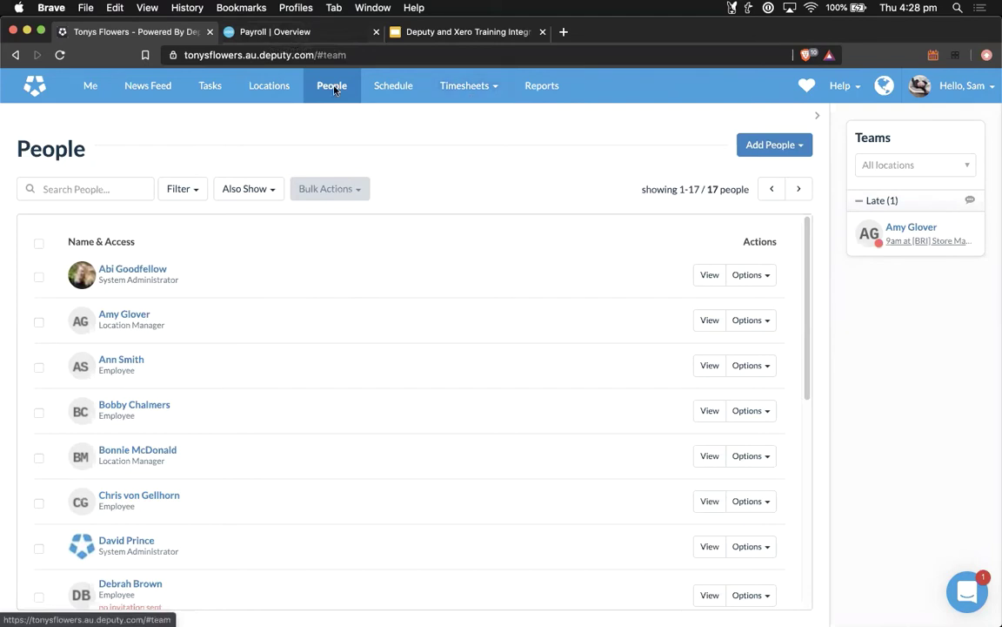
{"action": "left_click", "coordinate": [470, 85]}
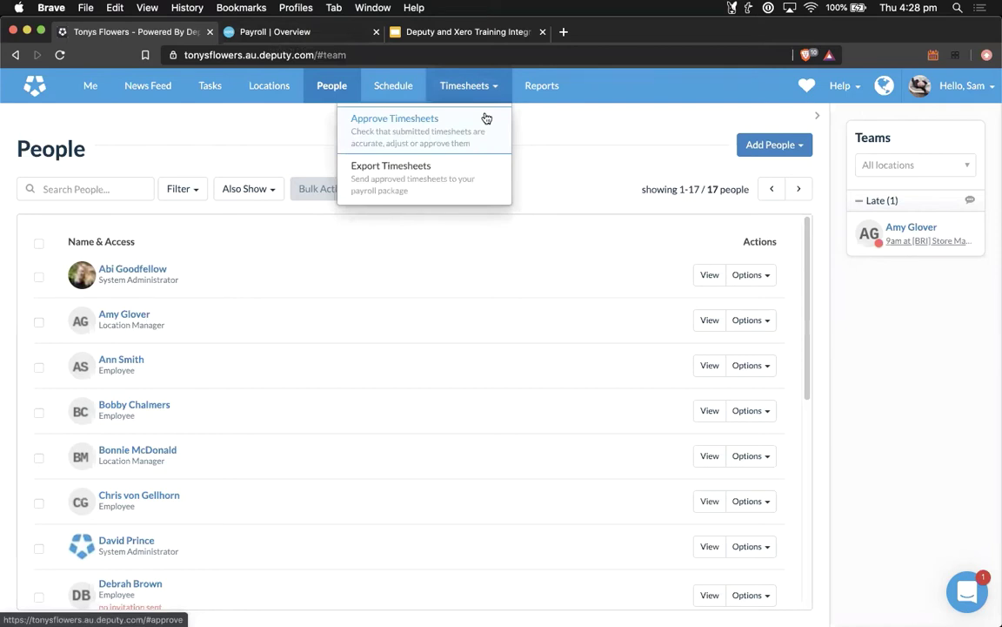
Step: Approve the Wed 24/06 timesheet on the Approve Timesheets page
{"action": "left_click", "coordinate": [484, 118]}
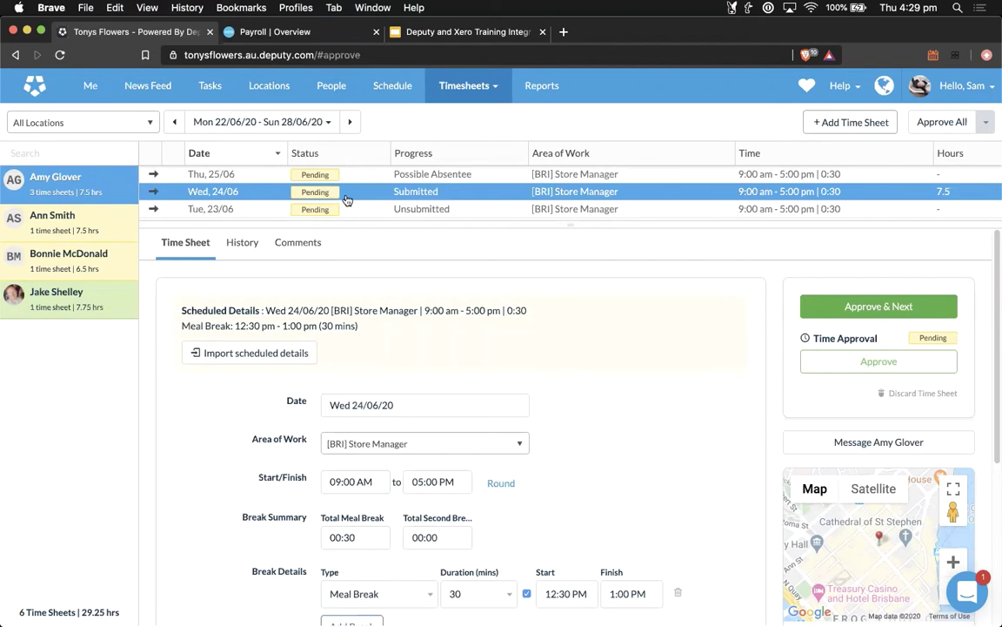
{"action": "left_click", "coordinate": [901, 364]}
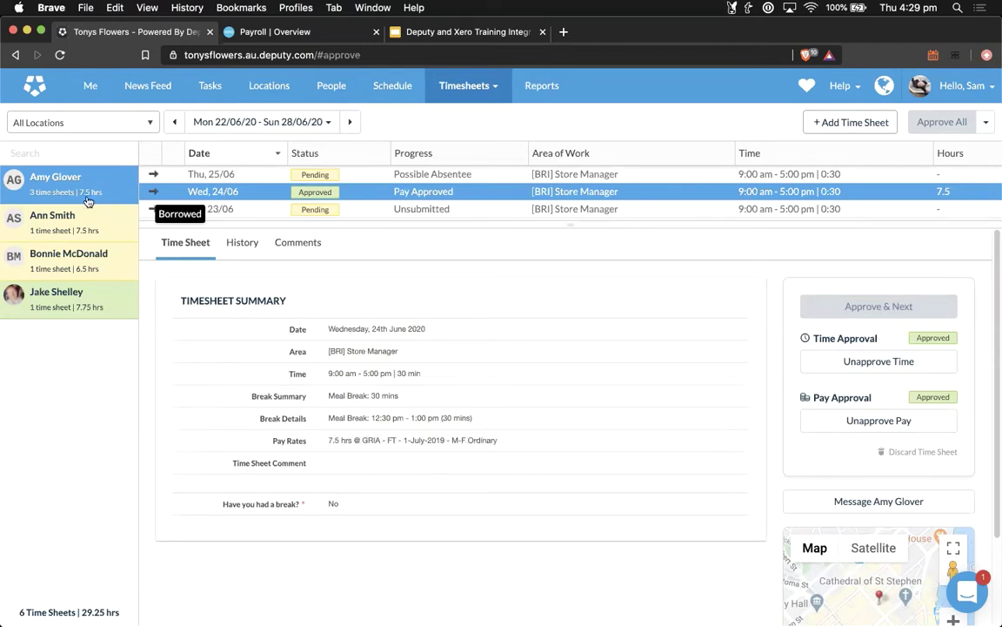
Step: Switch to the 15–21 June week and show the employee's timesheets
{"action": "left_click", "coordinate": [174, 121]}
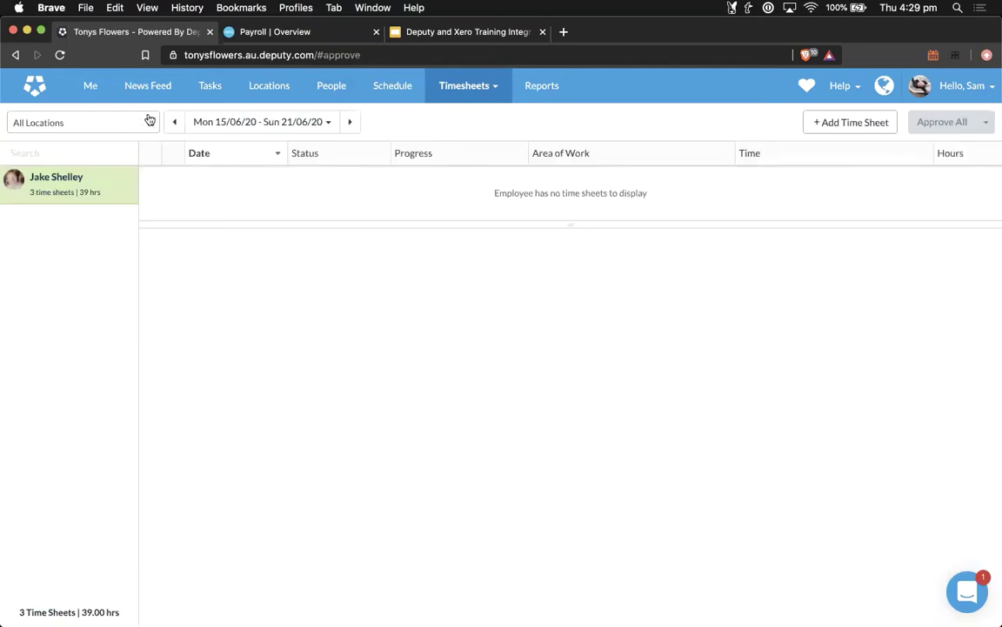
{"action": "left_click", "coordinate": [49, 190]}
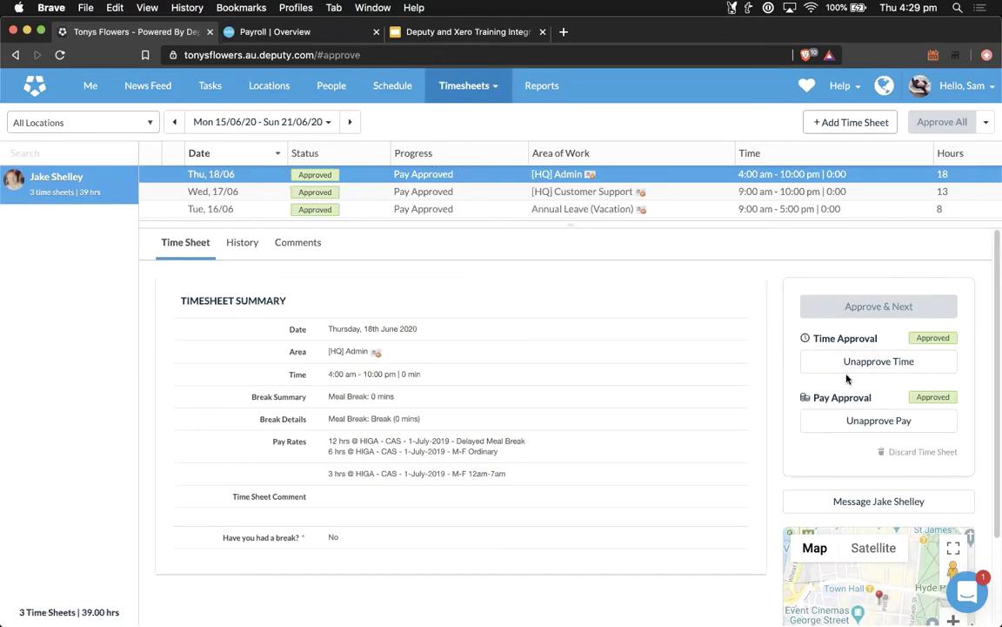
{"action": "left_click", "coordinate": [431, 87]}
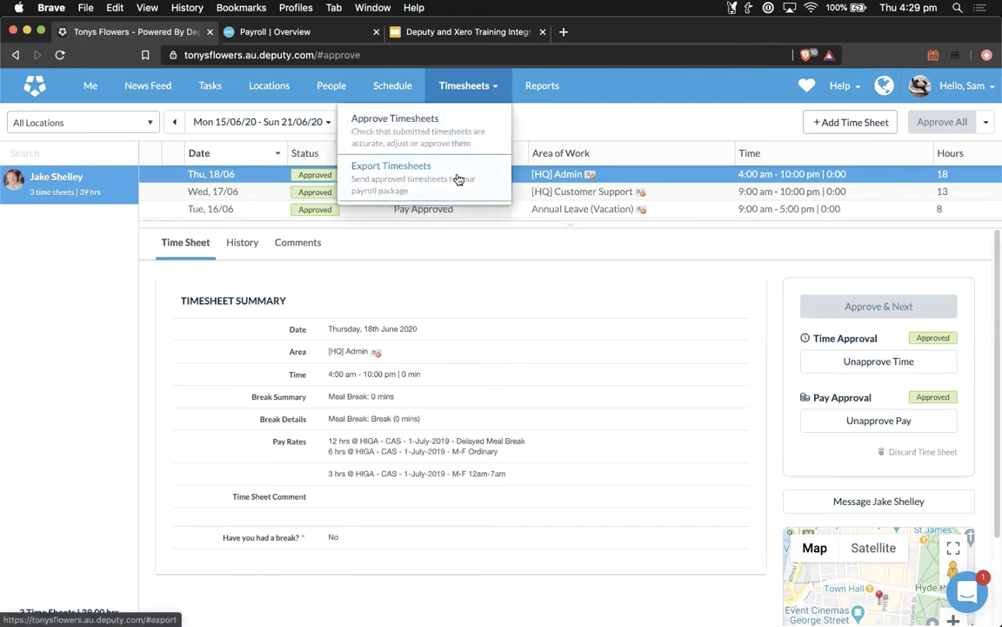
{"action": "left_click", "coordinate": [429, 82]}
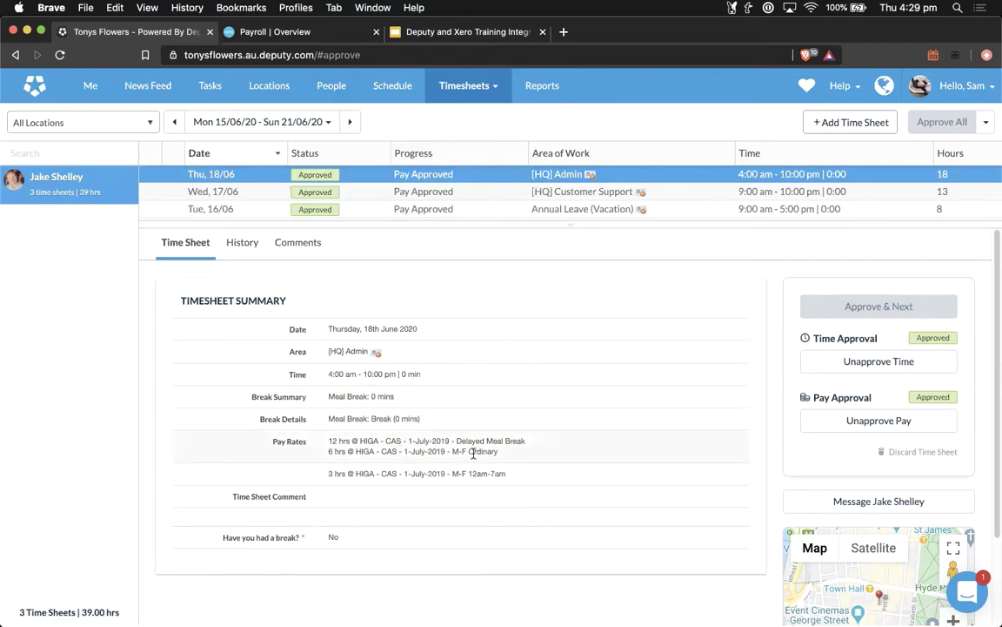
Step: Unapprove and re-approve the Thu 18/06 timesheet, then review its Delayed Meal Break rate
{"action": "left_click", "coordinate": [932, 361]}
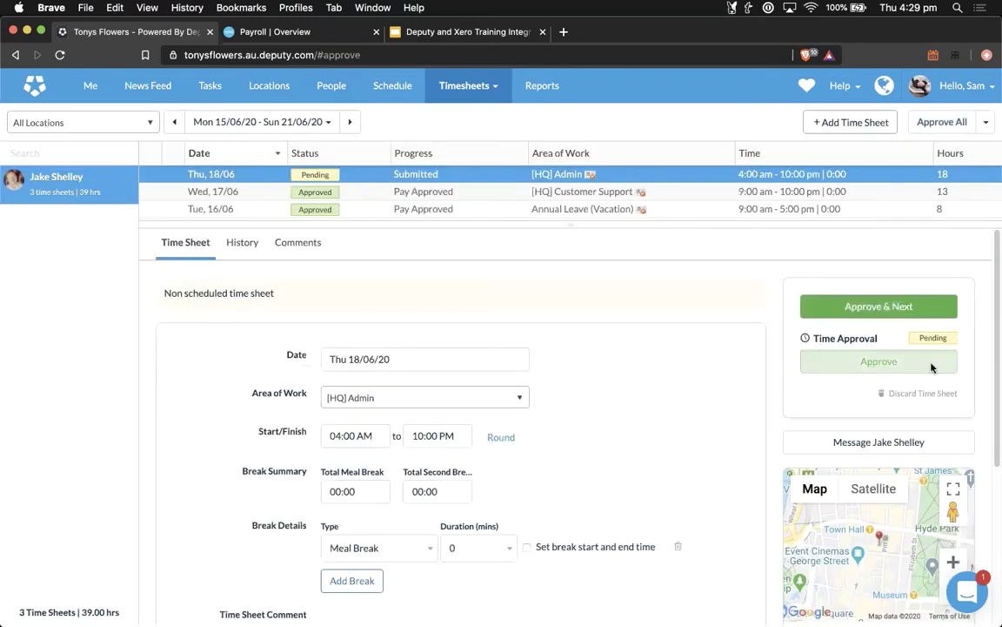
{"action": "left_click", "coordinate": [878, 362]}
{"action": "left_click", "coordinate": [621, 419]}
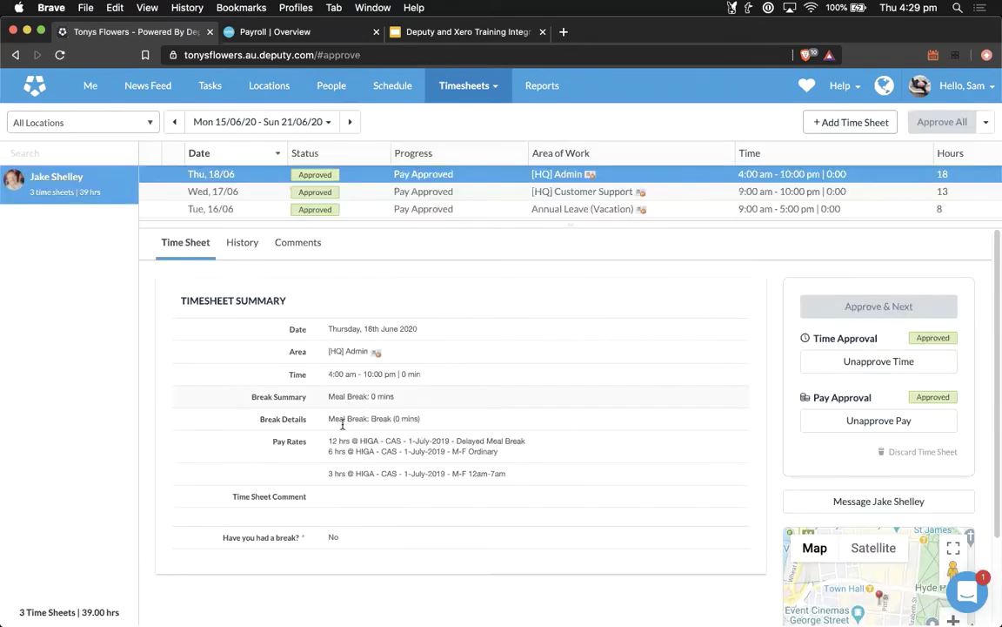
{"action": "left_click_drag", "start_coordinate": [329, 441], "coordinate": [466, 441]}
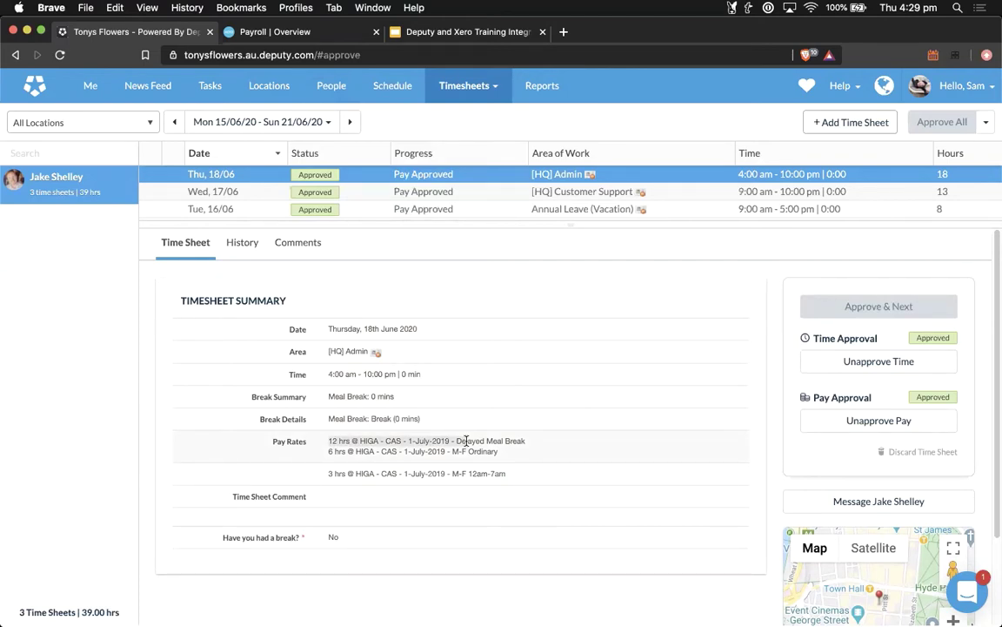
{"action": "left_click_drag", "start_coordinate": [467, 441], "coordinate": [463, 442]}
{"action": "left_click", "coordinate": [409, 397]}
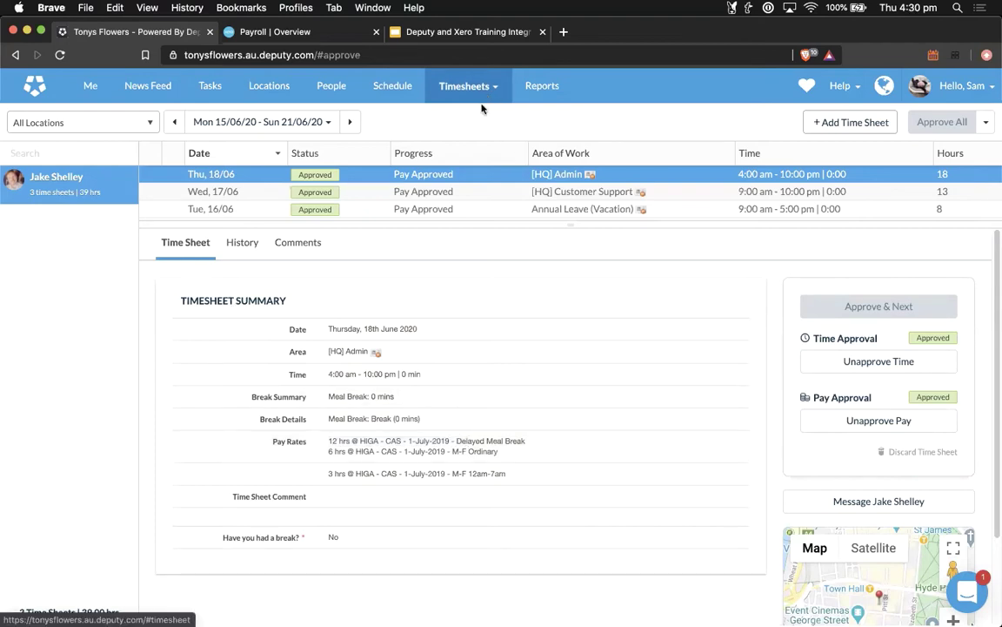
Step: Select all three 15–21 June timesheets on the export page and open their export options
{"action": "mouse_move", "coordinate": [483, 100]}
{"action": "left_click", "coordinate": [449, 165]}
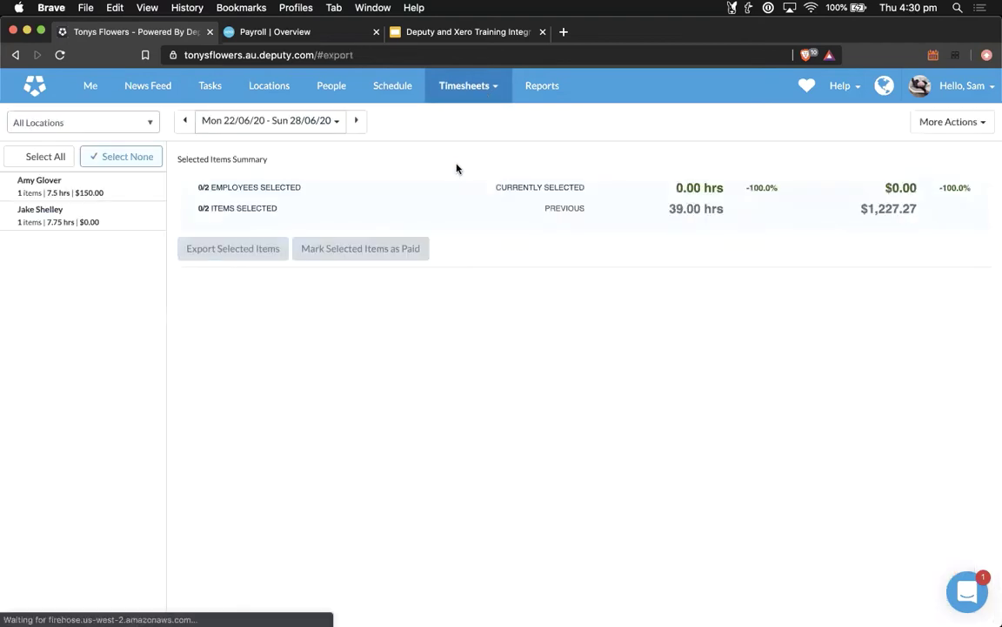
{"action": "left_click", "coordinate": [186, 122]}
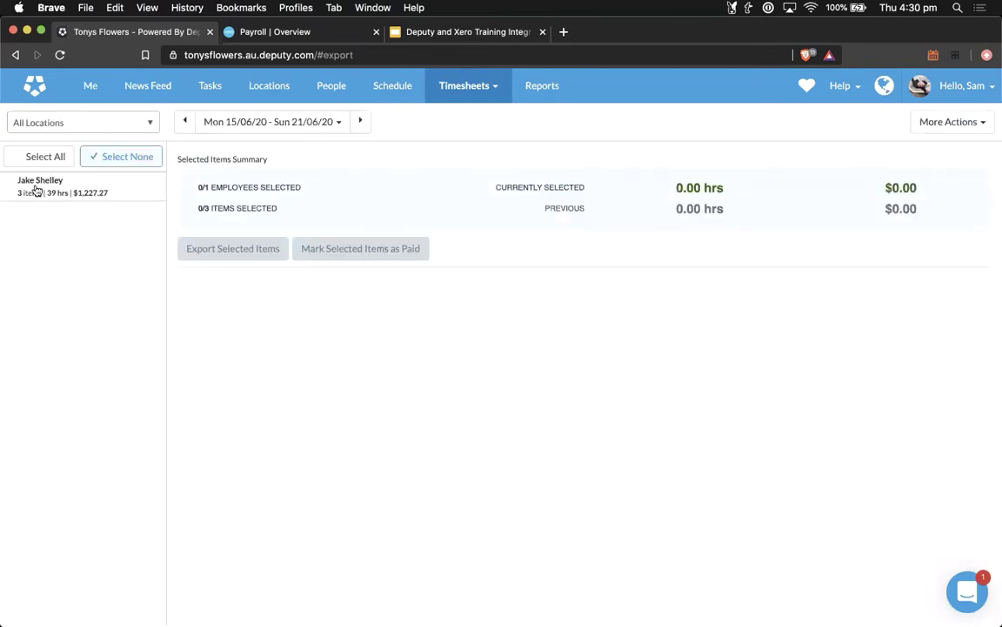
{"action": "left_click", "coordinate": [37, 188]}
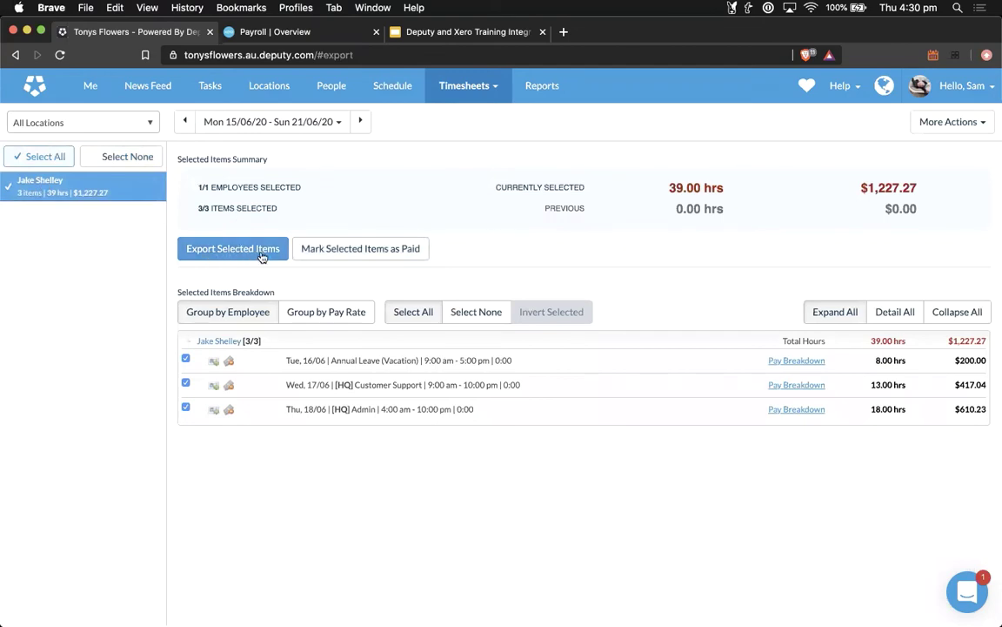
{"action": "left_click", "coordinate": [261, 256]}
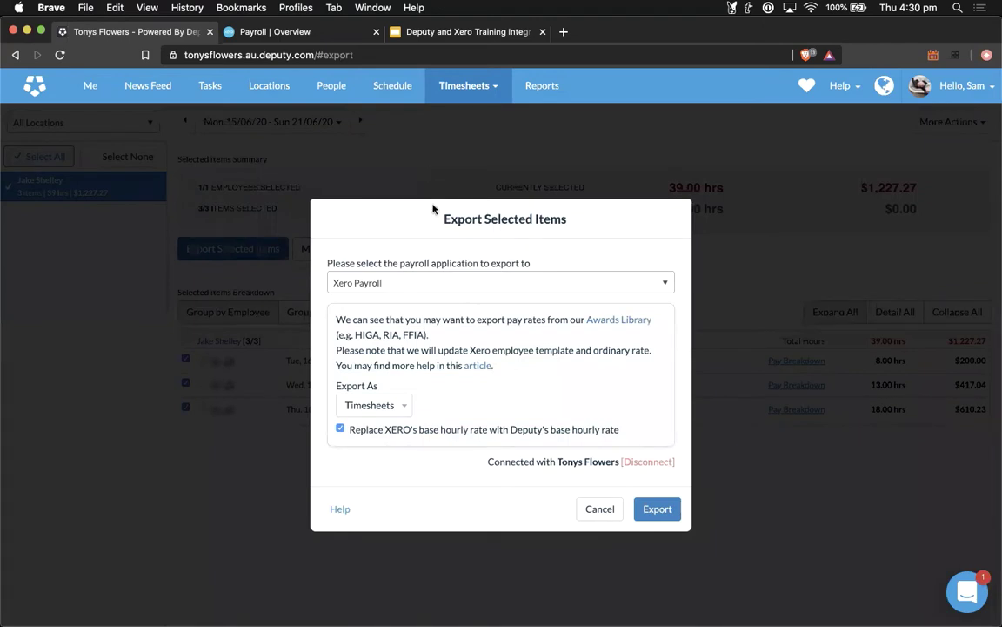
Step: Export the three timesheets to Xero Payroll as timesheets, replacing Xero's base hourly rate
{"action": "left_click", "coordinate": [428, 289]}
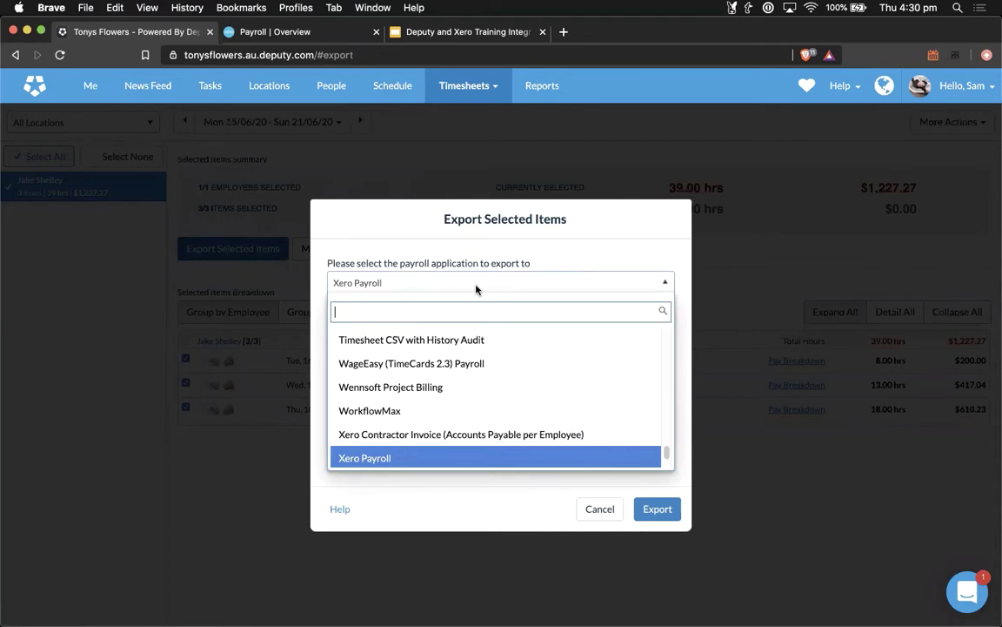
{"action": "scroll", "coordinate": [443, 404], "scroll_direction": "up", "scroll_amount": 5}
{"action": "scroll", "coordinate": [430, 417], "scroll_direction": "up", "scroll_amount": 10}
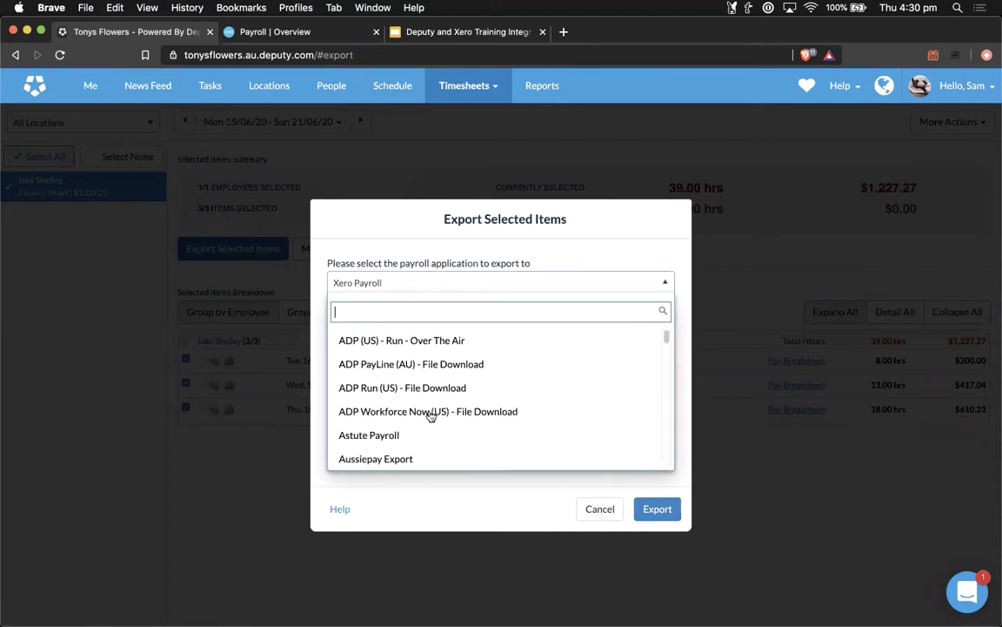
{"action": "scroll", "coordinate": [406, 389], "scroll_direction": "down", "scroll_amount": 15}
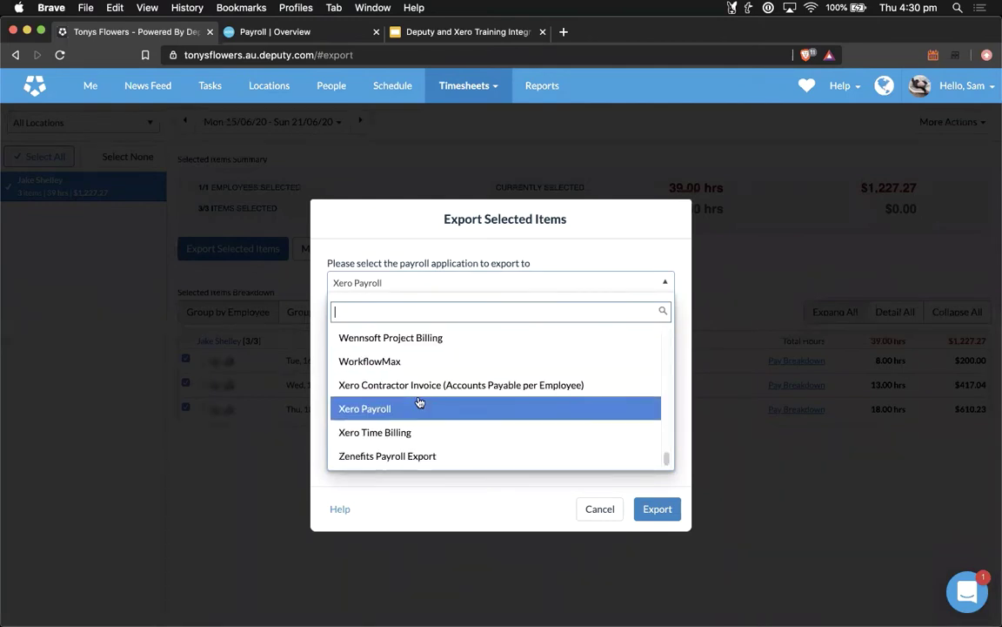
{"action": "left_click", "coordinate": [359, 415]}
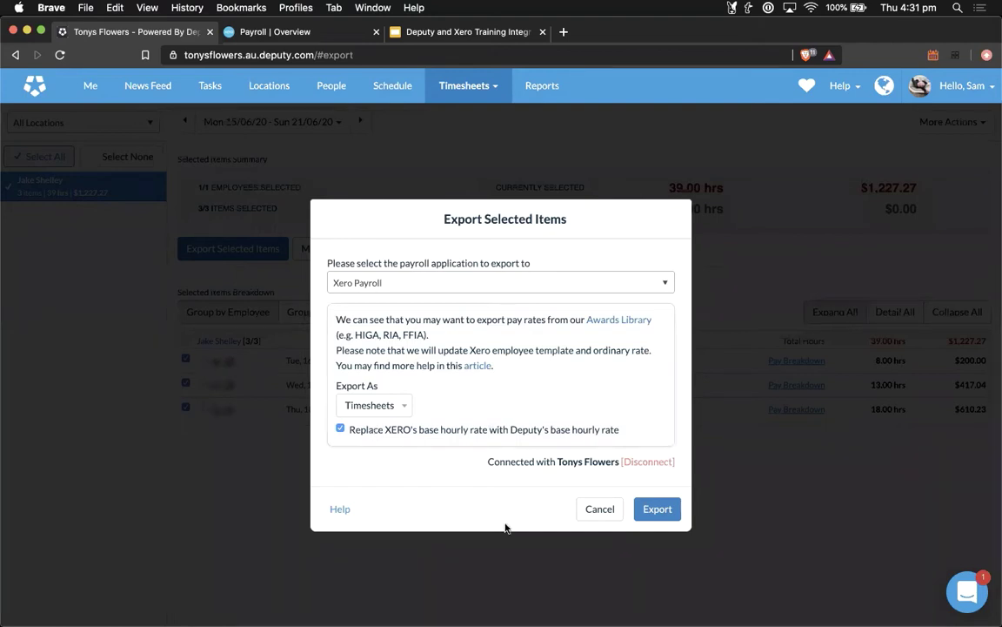
{"action": "left_click", "coordinate": [658, 516]}
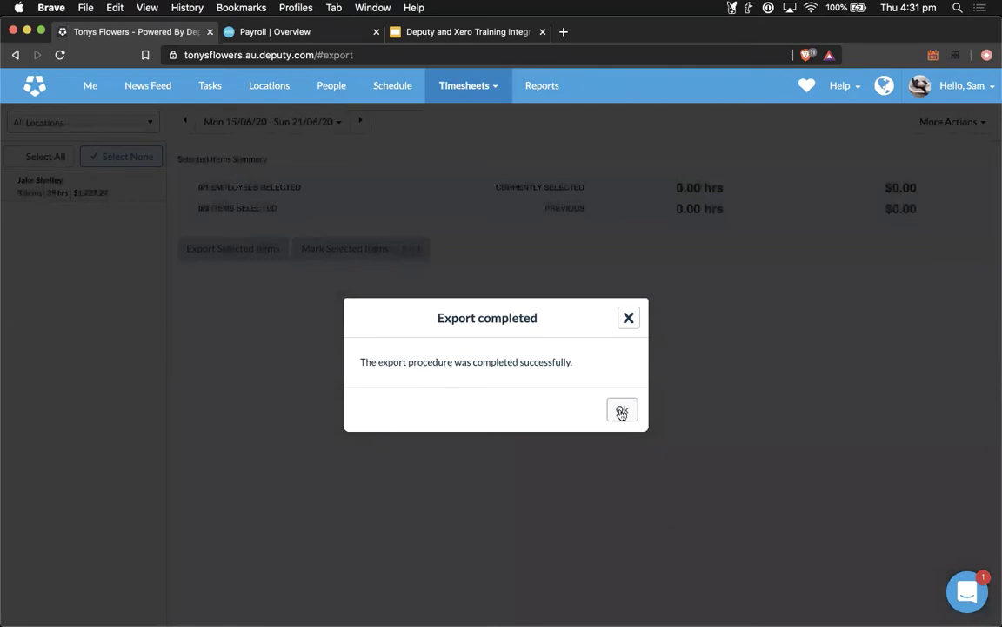
{"action": "left_click", "coordinate": [622, 410]}
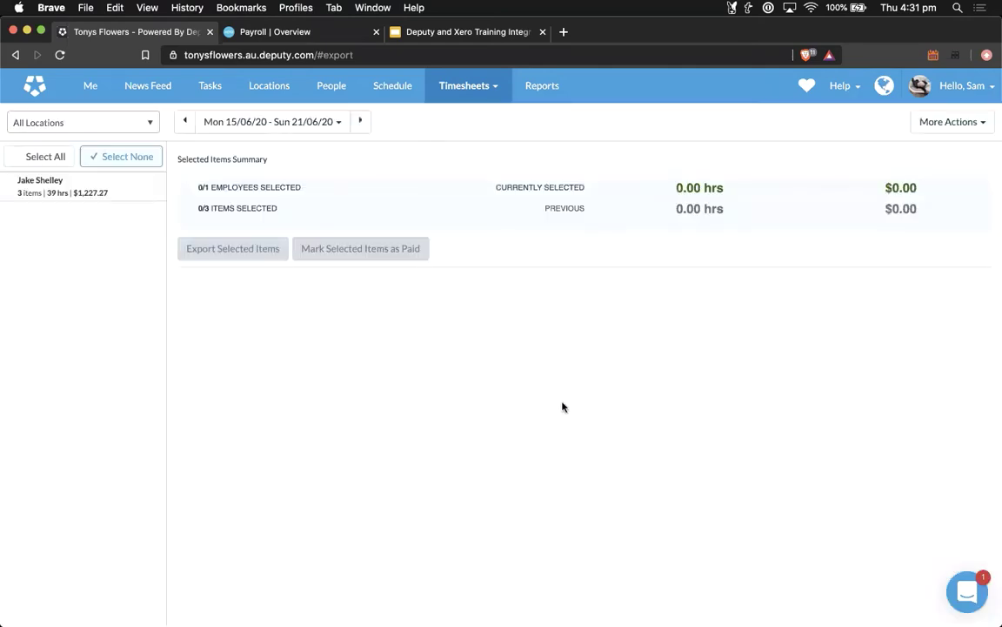
Step: Switch to Xero and open the Pay Runs page under Payroll
{"action": "left_click", "coordinate": [282, 34]}
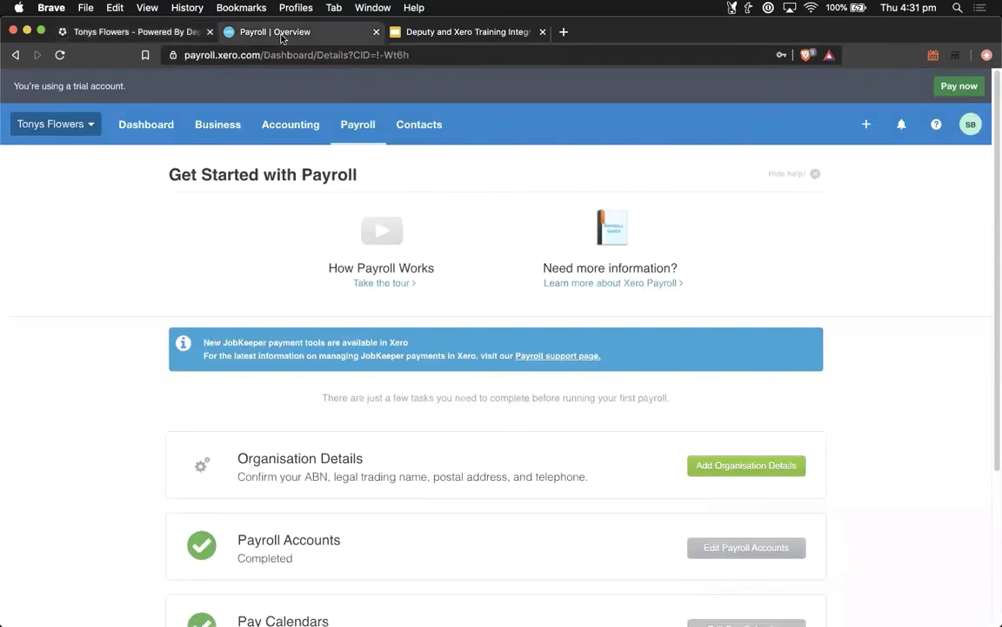
{"action": "left_click", "coordinate": [354, 130]}
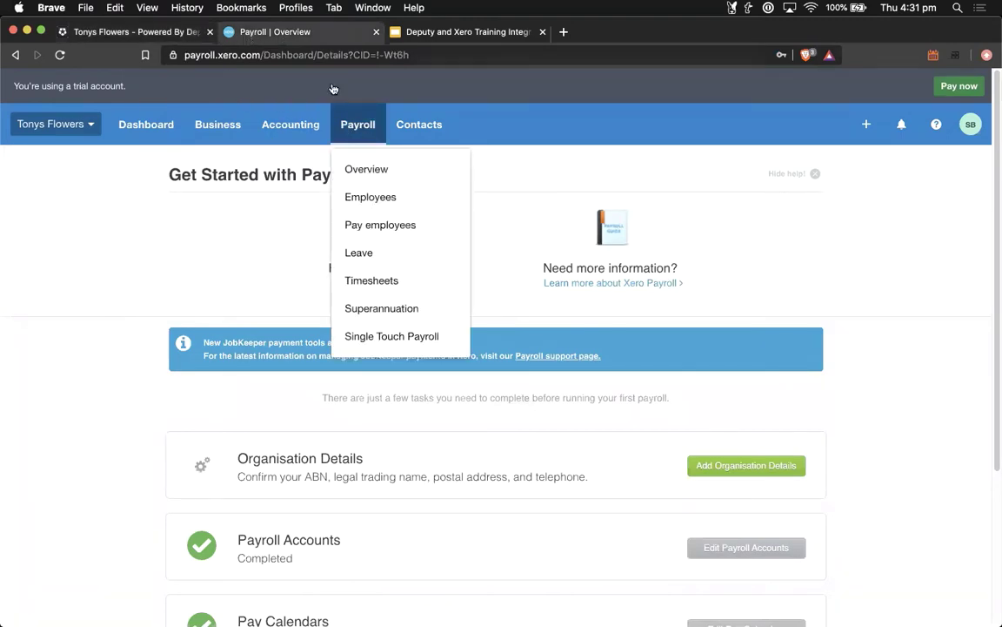
{"action": "left_click", "coordinate": [383, 225]}
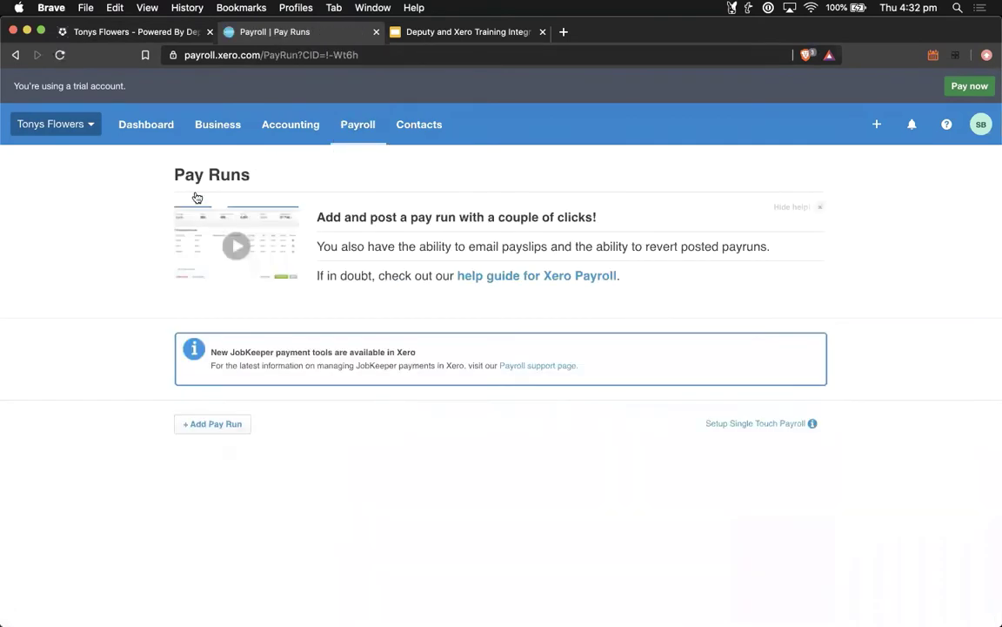
Step: Add an unscheduled pay run for week ending 21 Jun 2020, checking the week in Deputy
{"action": "left_click", "coordinate": [202, 423]}
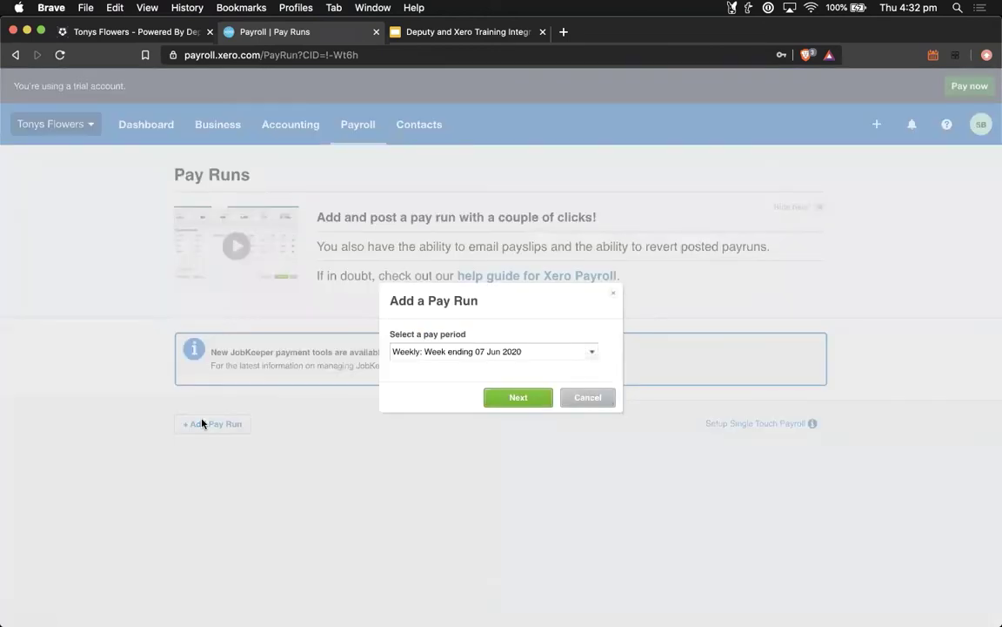
{"action": "left_click", "coordinate": [593, 352]}
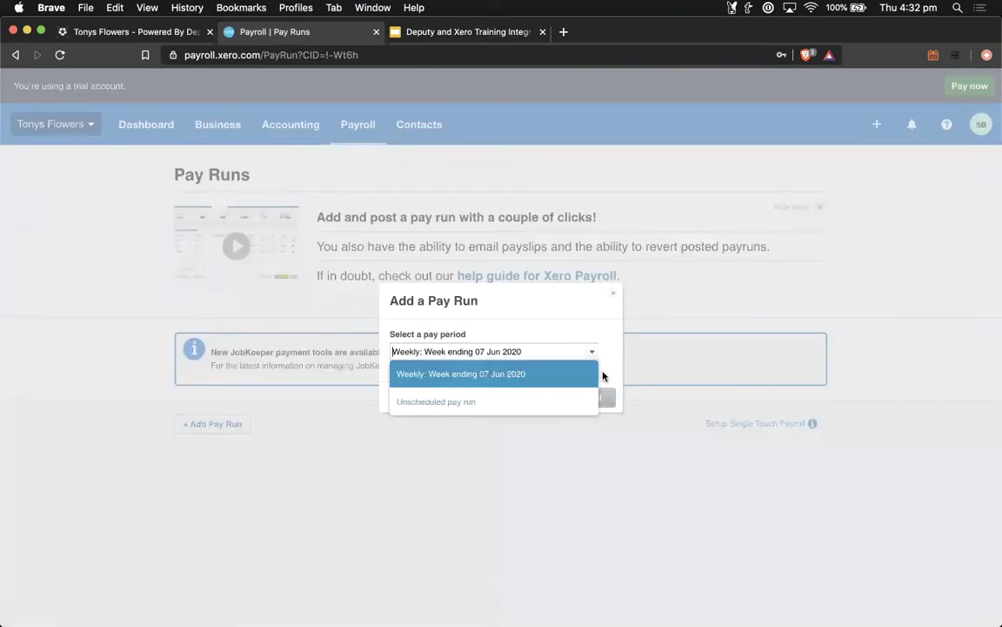
{"action": "left_click", "coordinate": [465, 407]}
{"action": "left_click", "coordinate": [146, 35]}
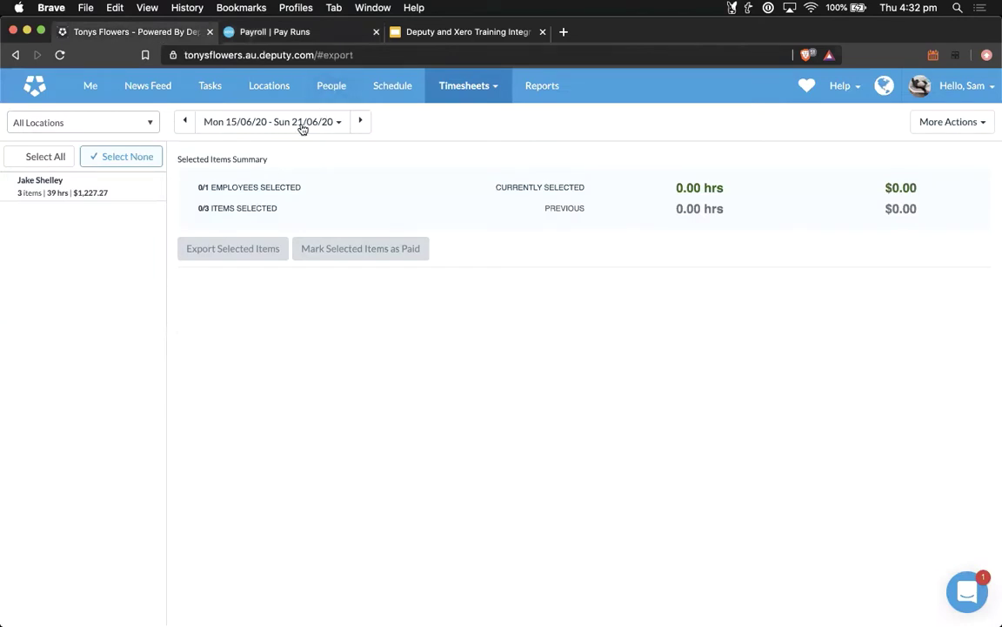
{"action": "left_click", "coordinate": [299, 34]}
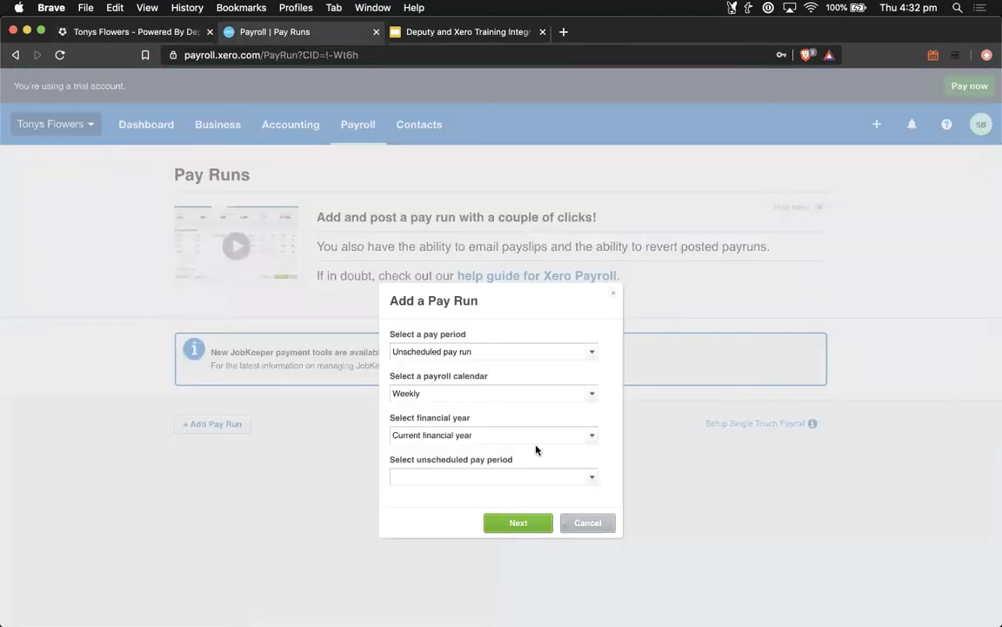
{"action": "left_click", "coordinate": [588, 477]}
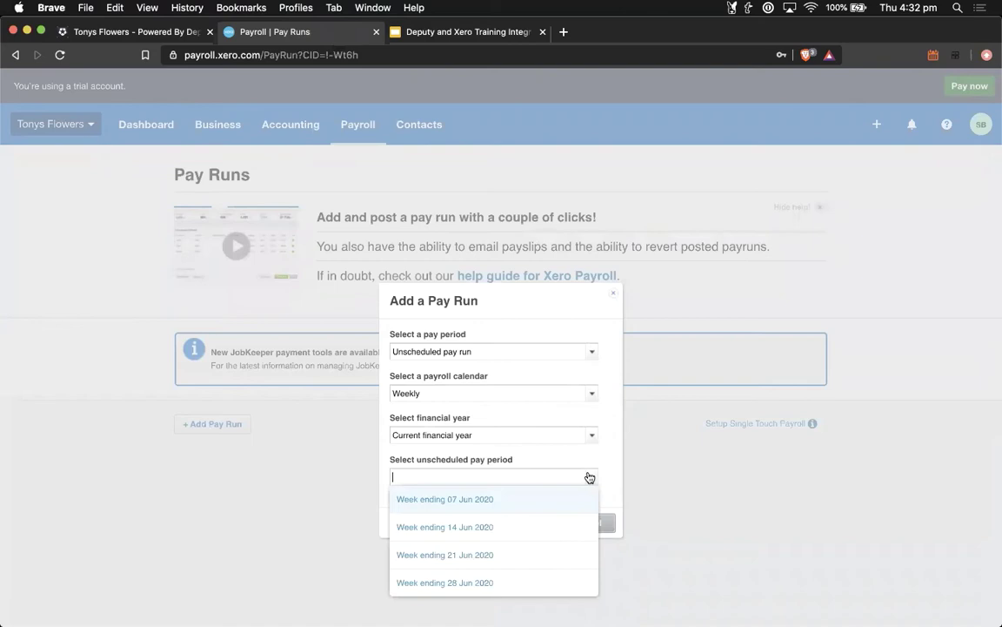
{"action": "left_click", "coordinate": [510, 558]}
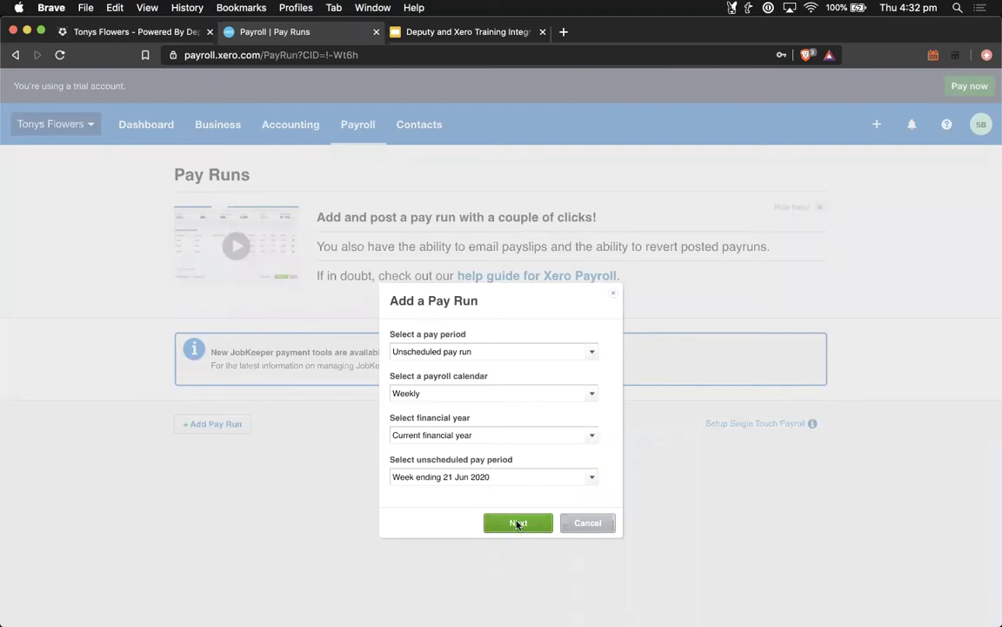
{"action": "left_click", "coordinate": [518, 523]}
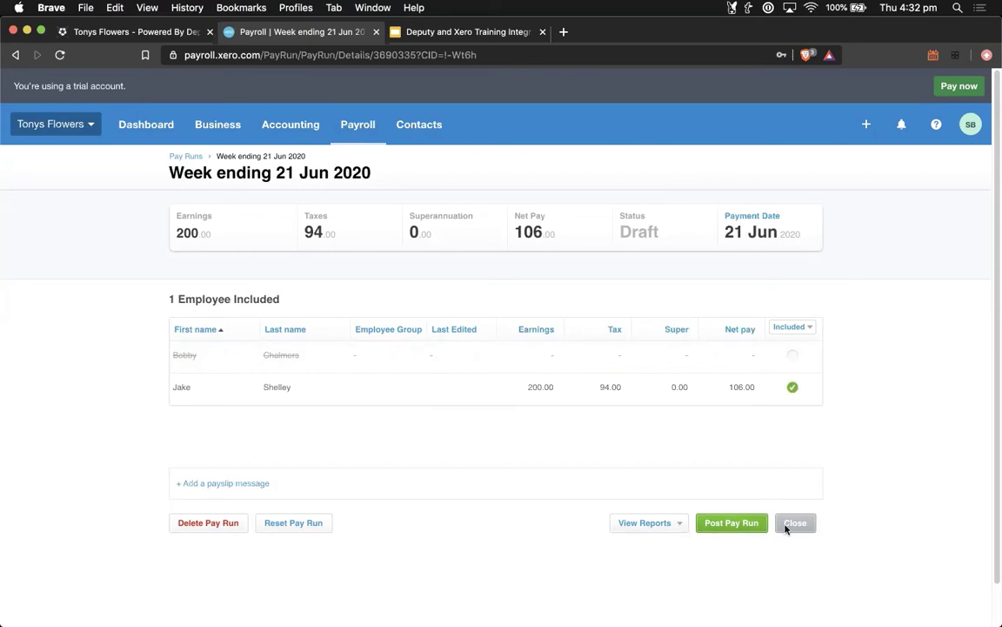
Step: Decline posting the week-ending 21 Jun 2020 pay run so it stays a draft, then go back to Deputy's export
{"action": "left_click", "coordinate": [751, 524]}
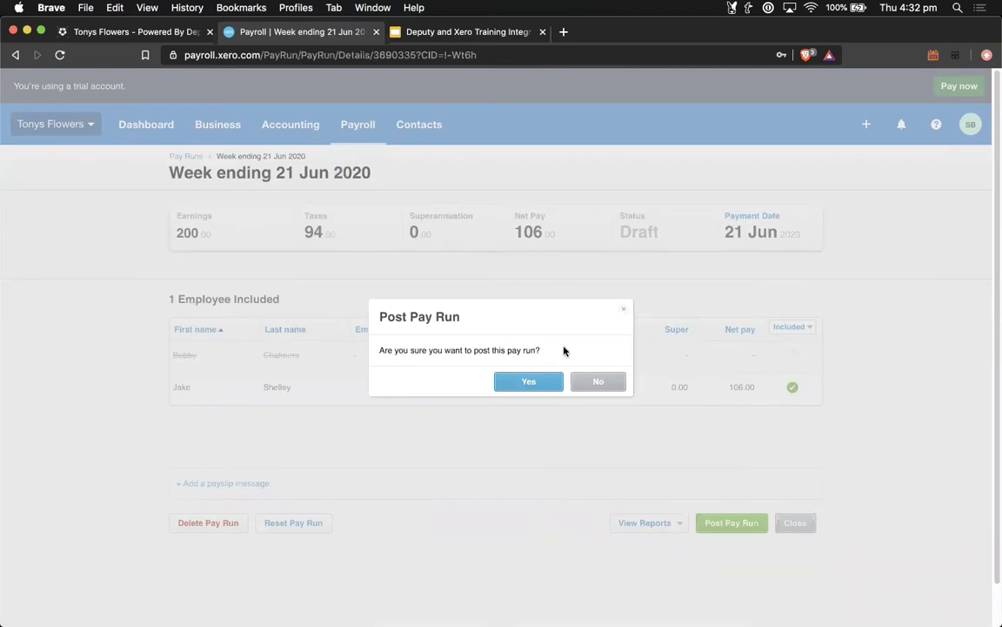
{"action": "left_click", "coordinate": [598, 382]}
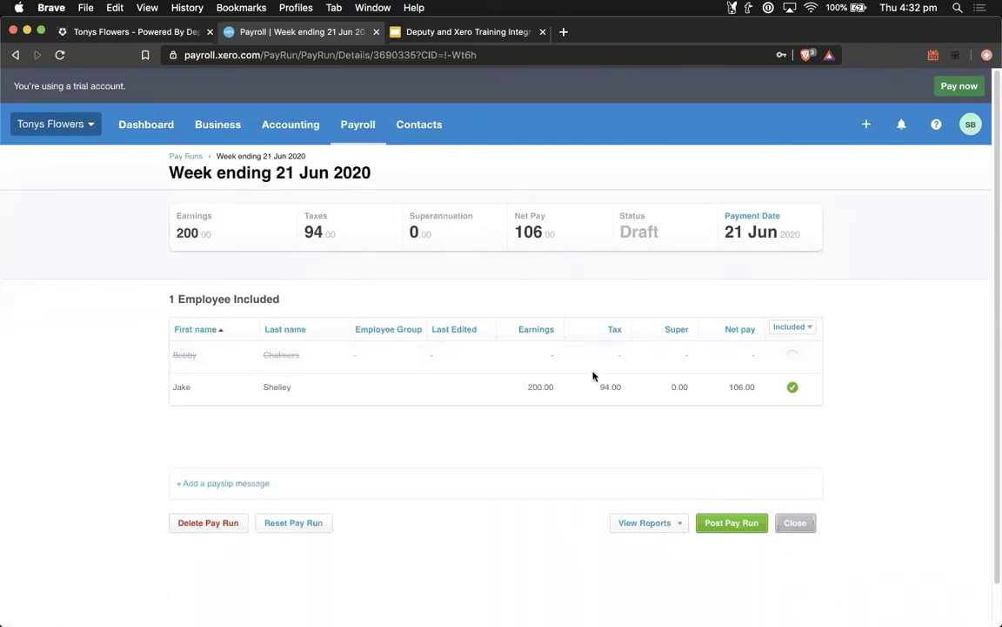
{"action": "left_click", "coordinate": [134, 31]}
Step: Check the employee's 15–21 June items (8 hrs annual leave, 13 hrs, 18 hrs), then return to Xero
{"action": "left_click", "coordinate": [67, 188]}
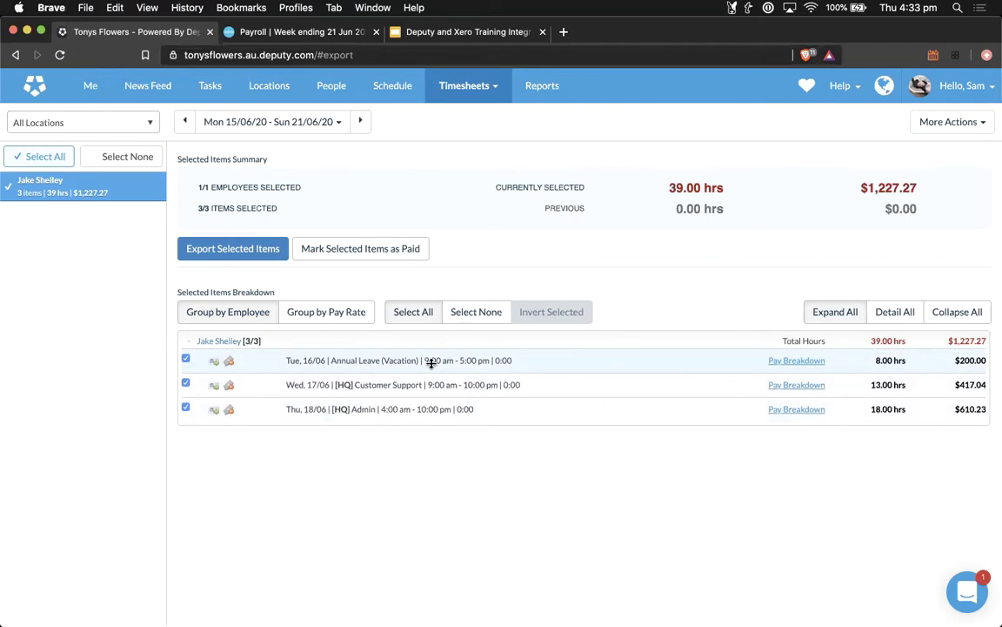
{"action": "left_click", "coordinate": [269, 32]}
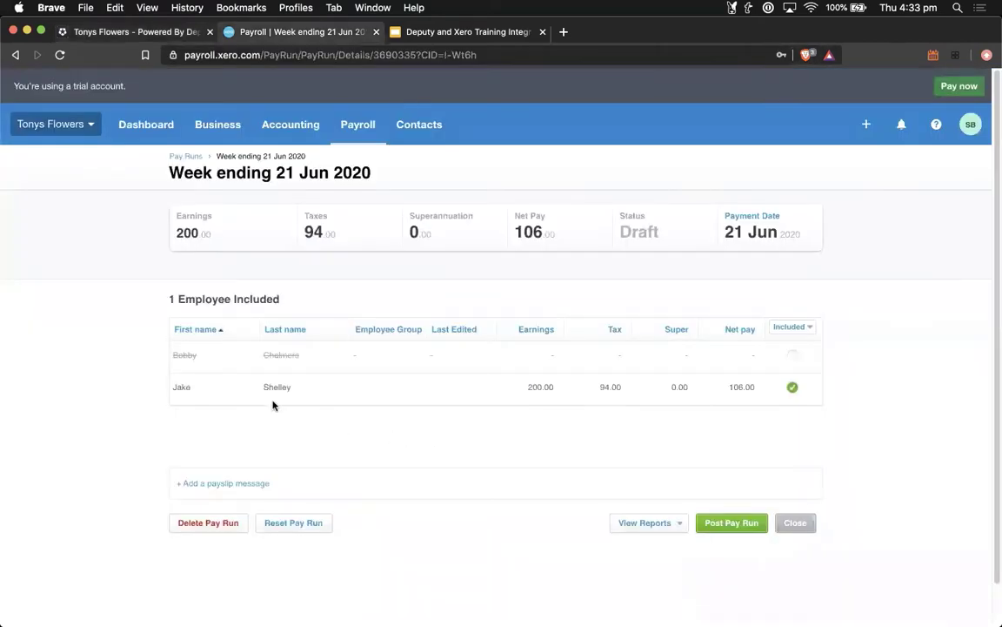
Step: Open the employee's payslip and check the 8-hour Annual Leave entry totalling 200.00
{"action": "left_click", "coordinate": [191, 392]}
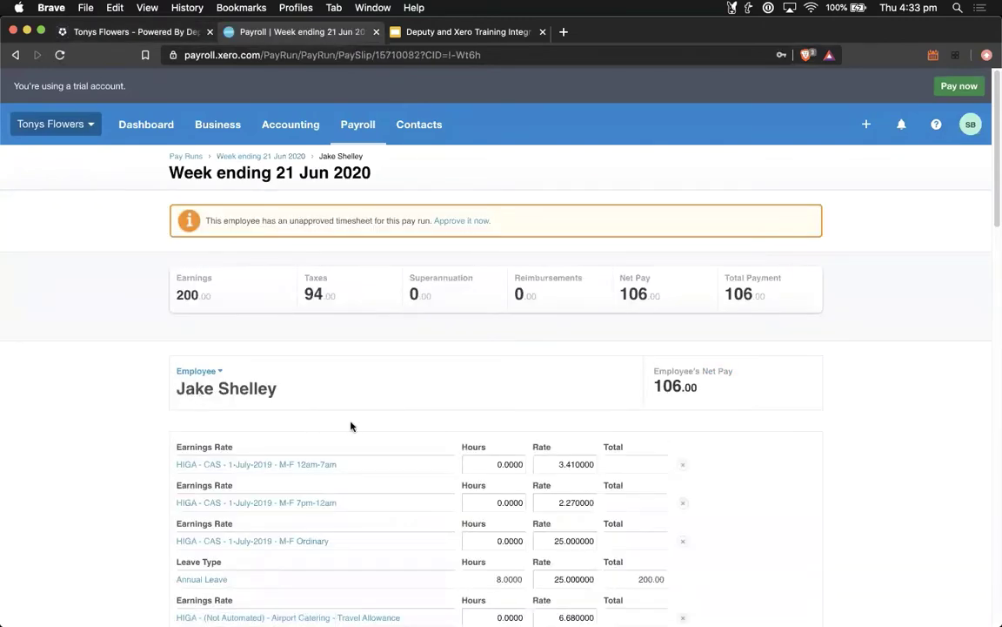
{"action": "scroll", "coordinate": [351, 425], "scroll_direction": "down", "scroll_amount": 5}
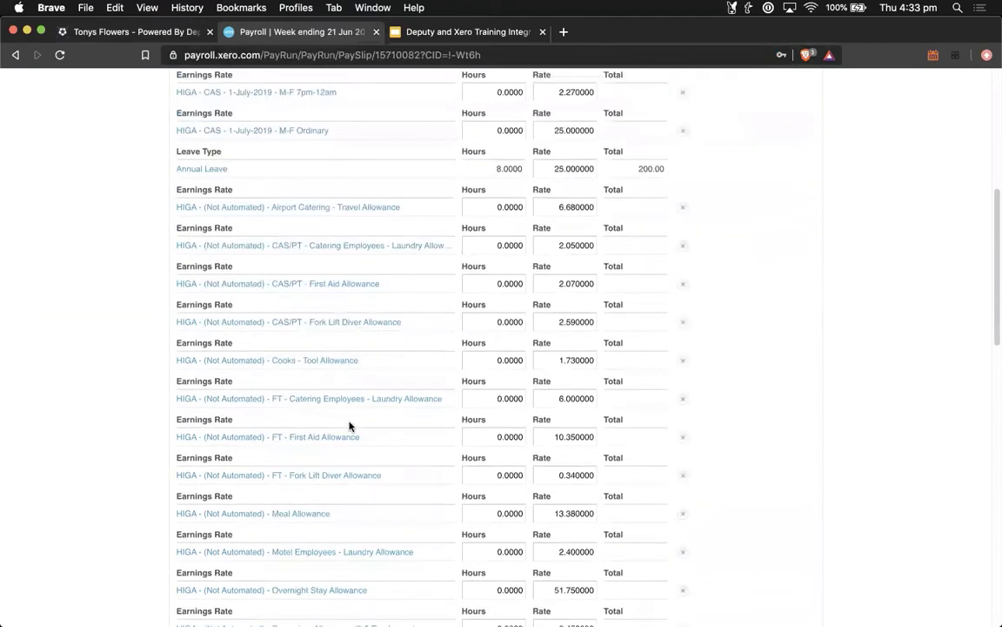
{"action": "scroll", "coordinate": [350, 425], "scroll_direction": "up", "scroll_amount": 1}
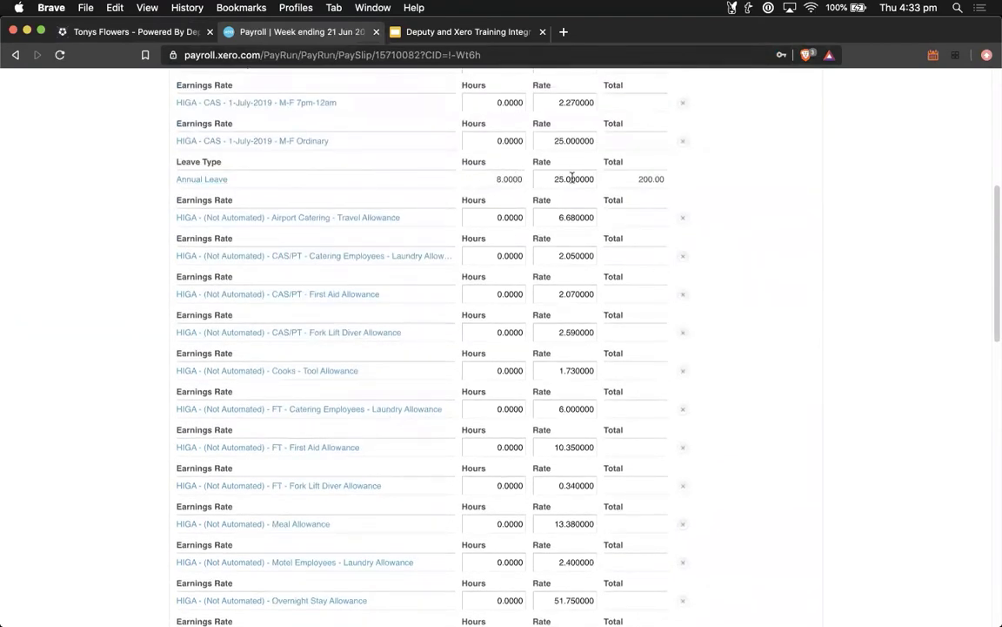
{"action": "triple_click", "coordinate": [664, 180]}
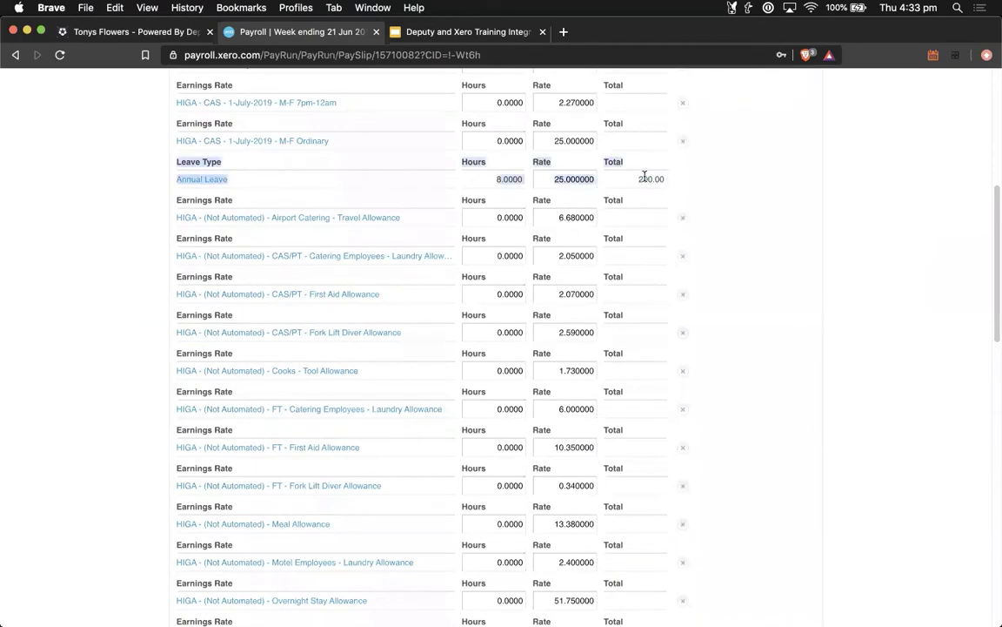
{"action": "double_click", "coordinate": [663, 178]}
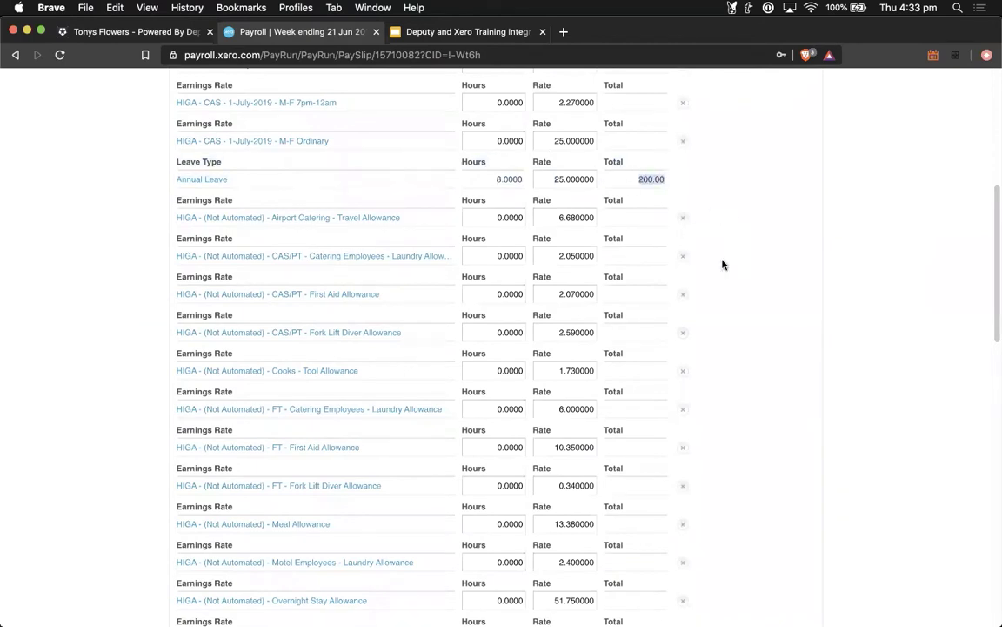
Step: Delete the CAS/PT Fork Lift Diver, First Aid and Catering Laundry allowance rows, then close the payslip
{"action": "left_click", "coordinate": [684, 333]}
{"action": "left_click", "coordinate": [684, 295]}
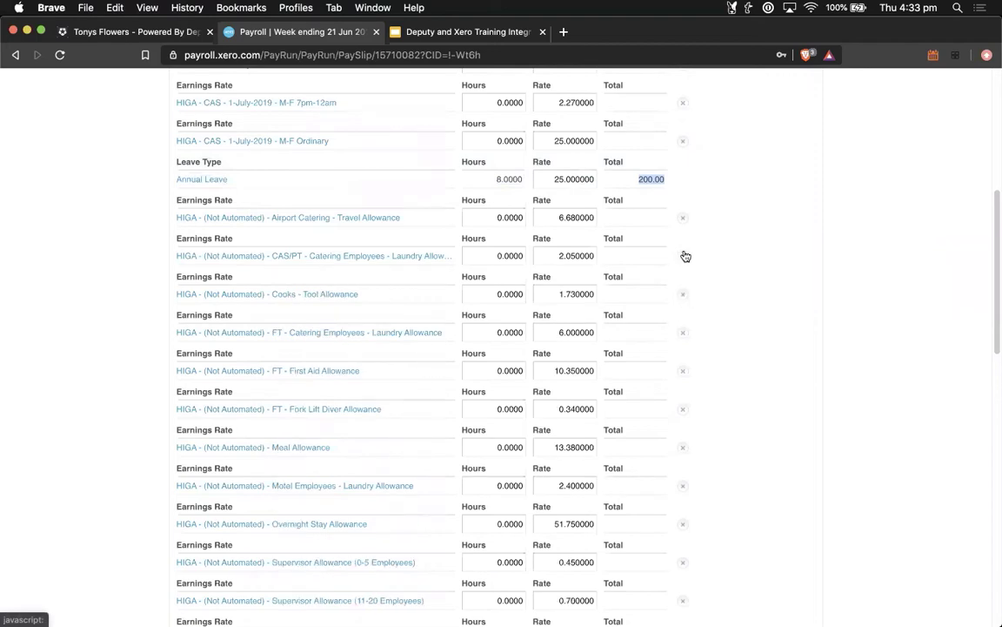
{"action": "left_click", "coordinate": [685, 255]}
{"action": "scroll", "coordinate": [691, 379], "scroll_direction": "down", "scroll_amount": 5}
{"action": "scroll", "coordinate": [691, 379], "scroll_direction": "down", "scroll_amount": 10}
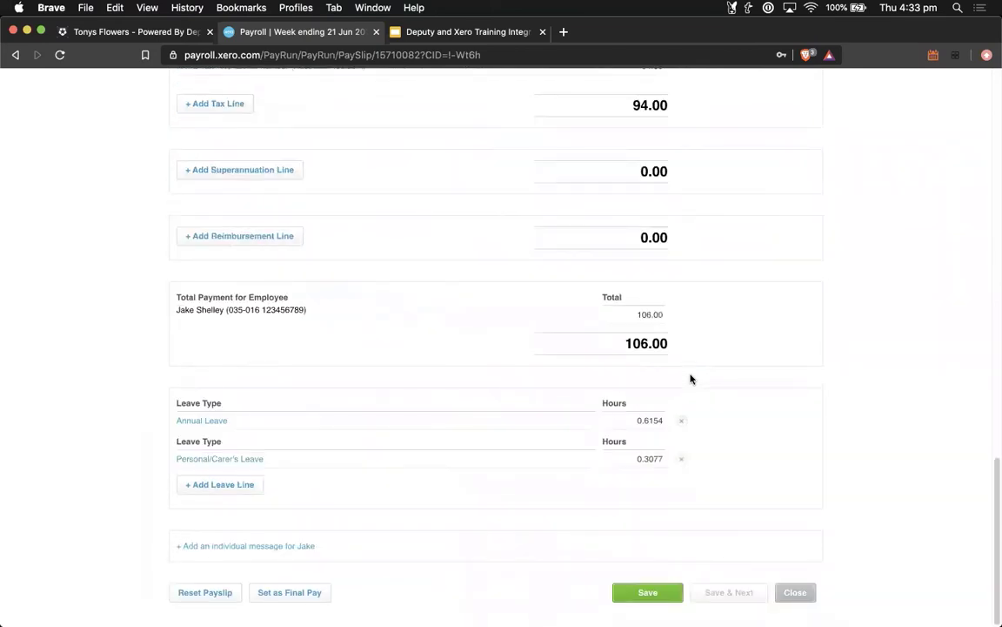
{"action": "left_click", "coordinate": [795, 595]}
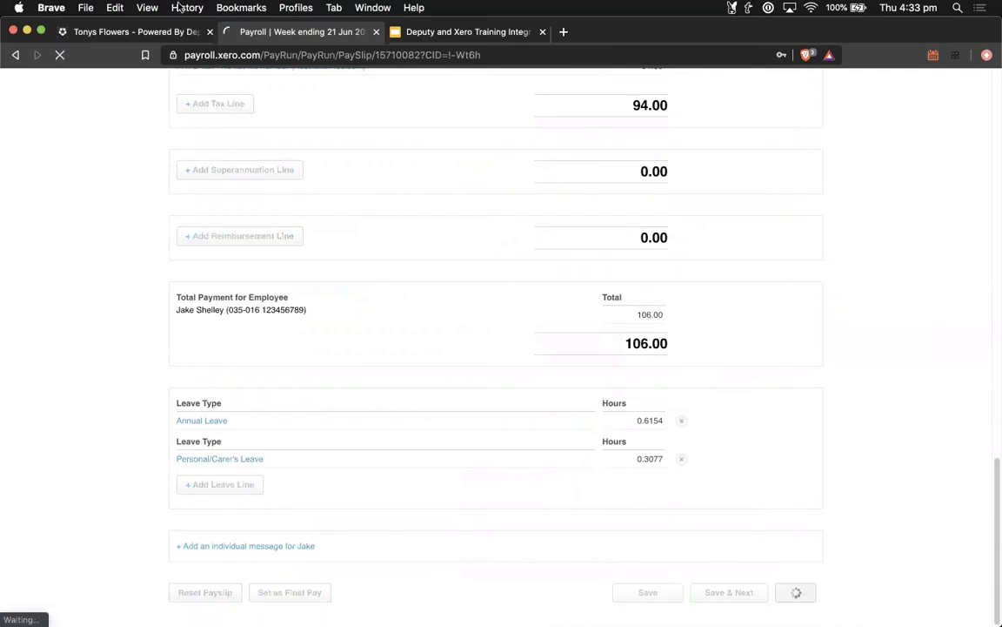
Step: Return to Deputy and look over the People staff list
{"action": "left_click", "coordinate": [112, 32]}
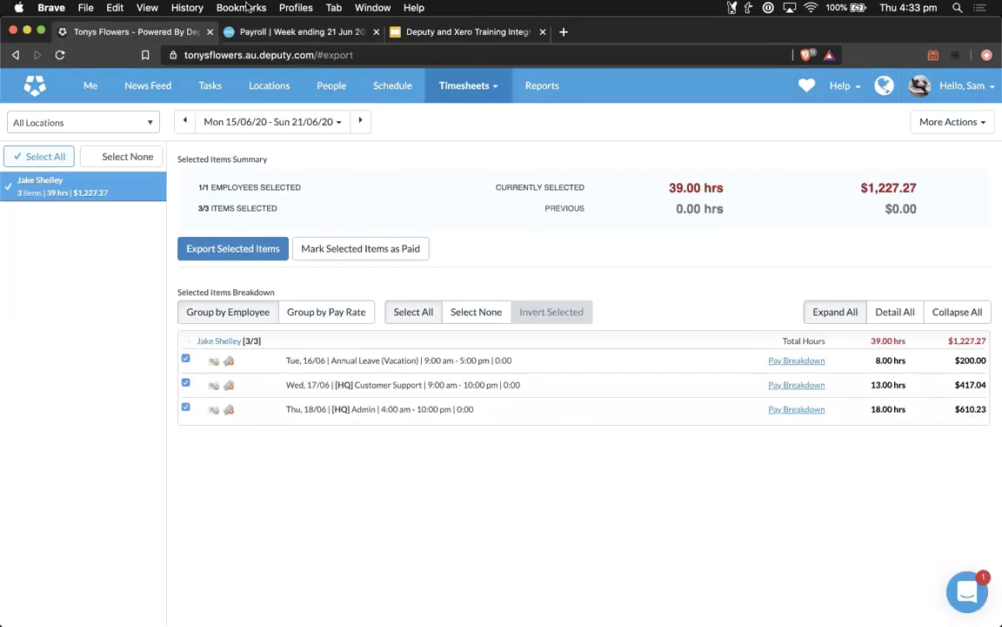
{"action": "left_click", "coordinate": [324, 84]}
{"action": "scroll", "coordinate": [197, 384], "scroll_direction": "down", "scroll_amount": 2}
{"action": "scroll", "coordinate": [195, 385], "scroll_direction": "up", "scroll_amount": 2}
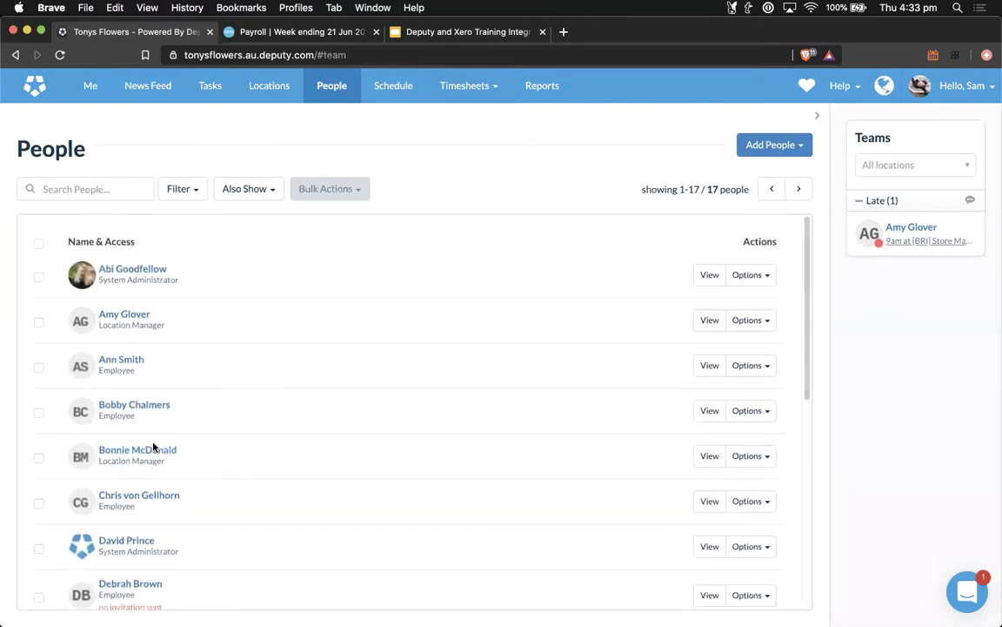
Step: In Approve Timesheets, view the BRI Store Manager's 22–28 June timesheets and the approved Wed 24/06 one
{"action": "left_click", "coordinate": [463, 86]}
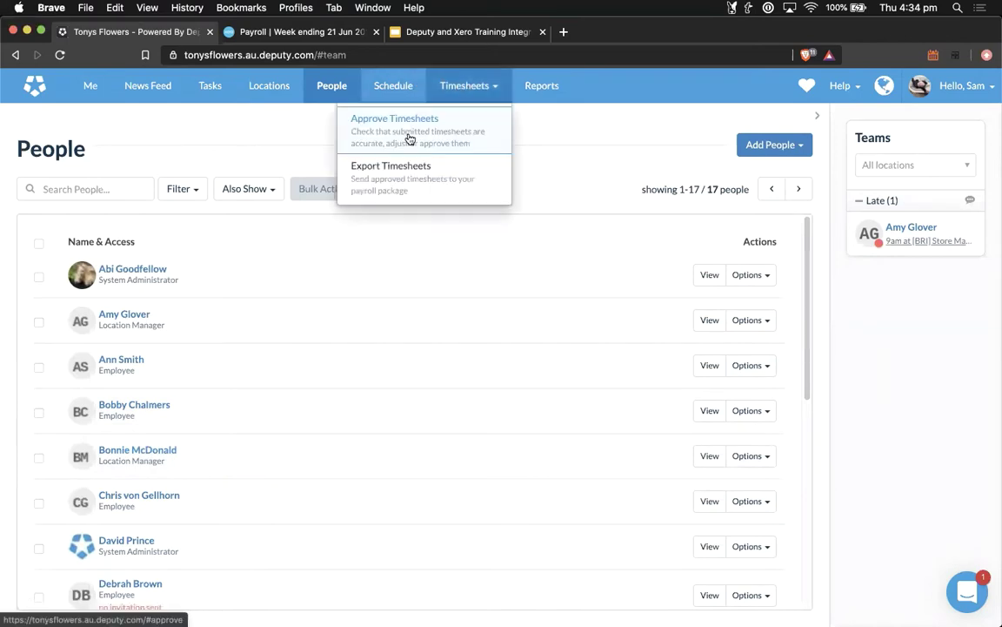
{"action": "left_click", "coordinate": [407, 138]}
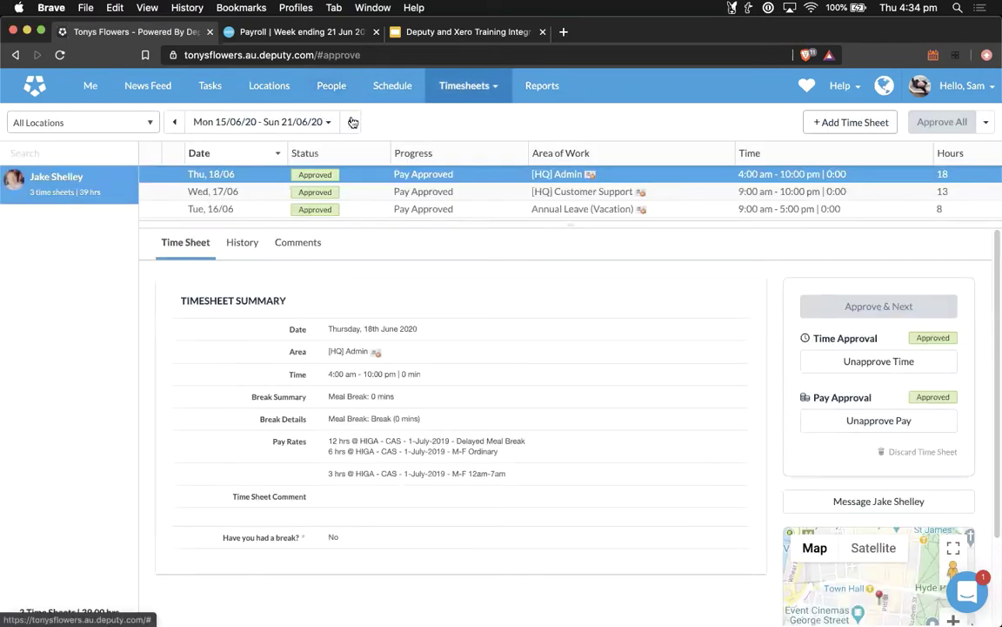
{"action": "left_click", "coordinate": [348, 122]}
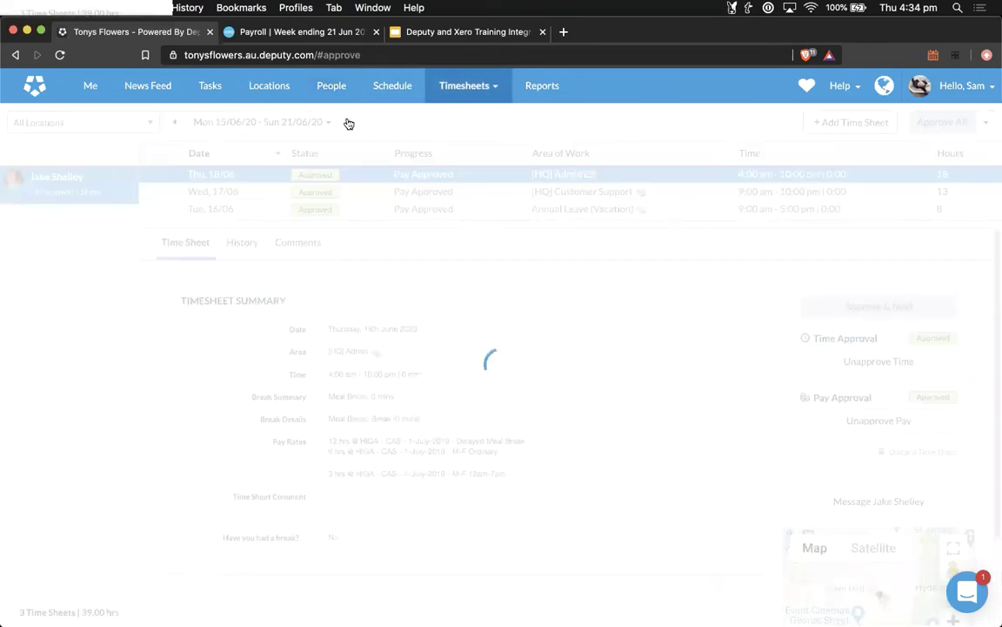
{"action": "left_click", "coordinate": [75, 197]}
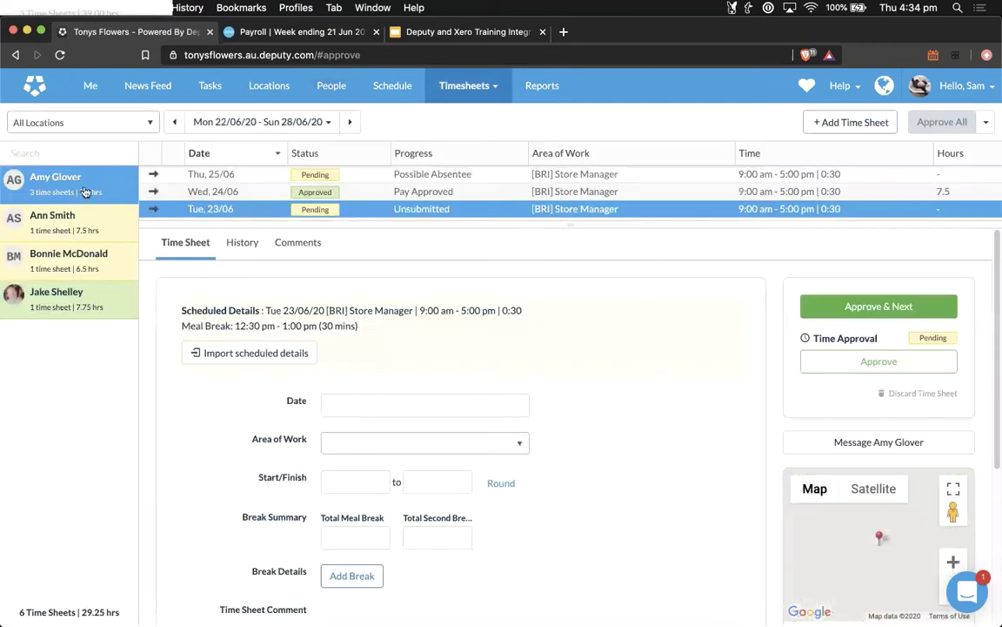
{"action": "left_click", "coordinate": [205, 191]}
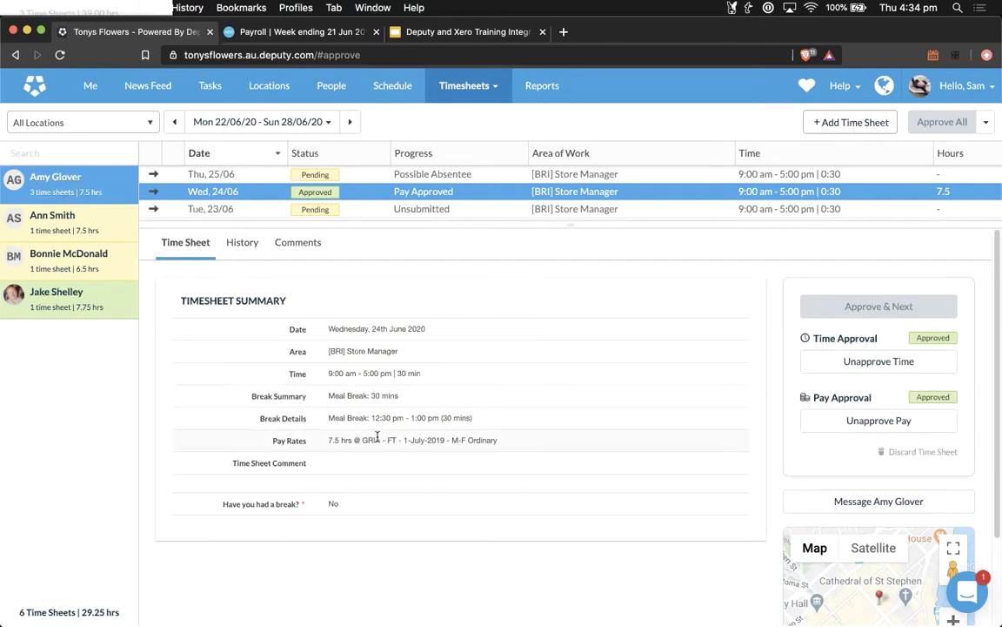
{"action": "left_click", "coordinate": [333, 86]}
{"action": "scroll", "coordinate": [275, 470], "scroll_direction": "down", "scroll_amount": 2}
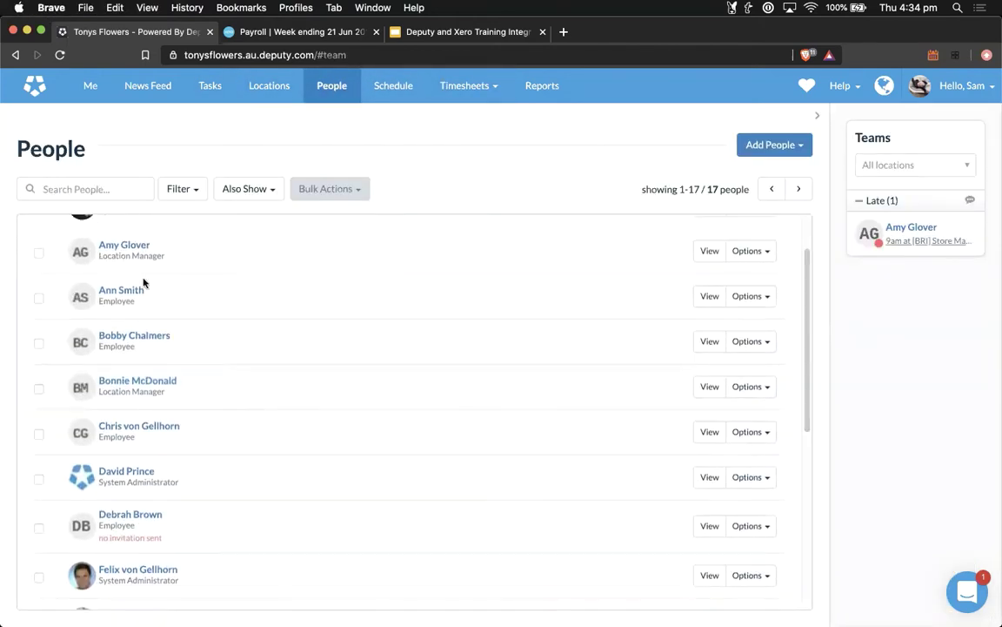
Step: In the BRI Store Manager's Pay Rates & Leave, choose GRIA 2010 - Casual - 1-March-2020 with M-F Ordinary $22, and save
{"action": "left_click", "coordinate": [131, 250]}
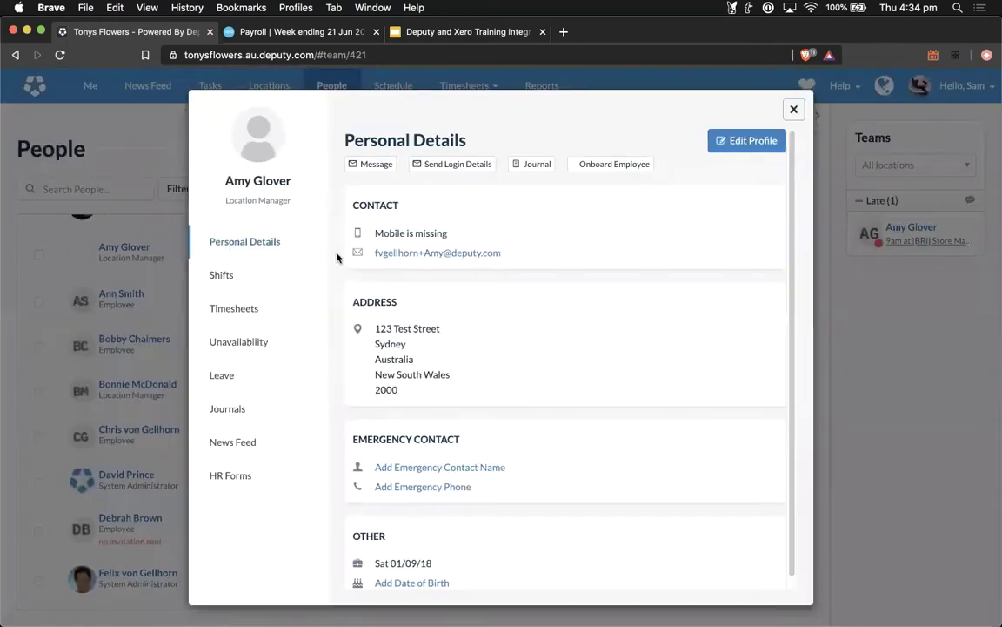
{"action": "left_click", "coordinate": [749, 140]}
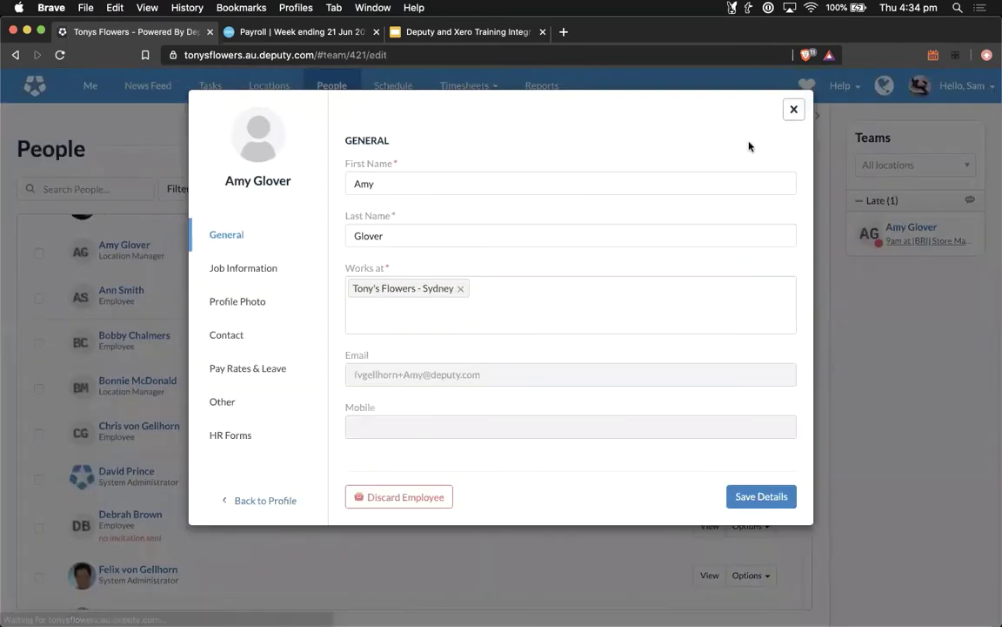
{"action": "left_click", "coordinate": [216, 369]}
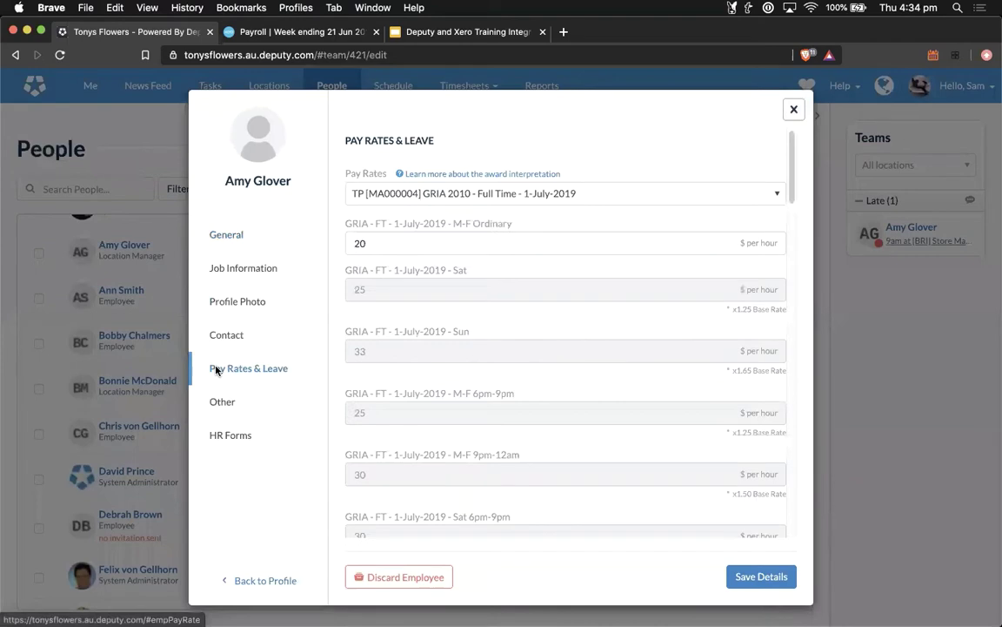
{"action": "left_click", "coordinate": [703, 200]}
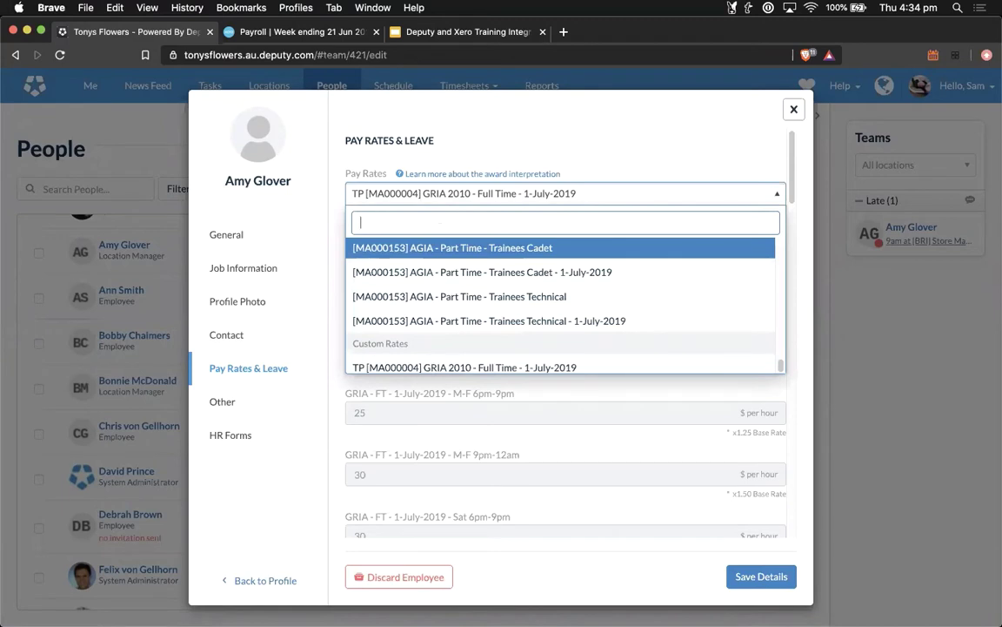
{"action": "type", "text": "GRIA"}
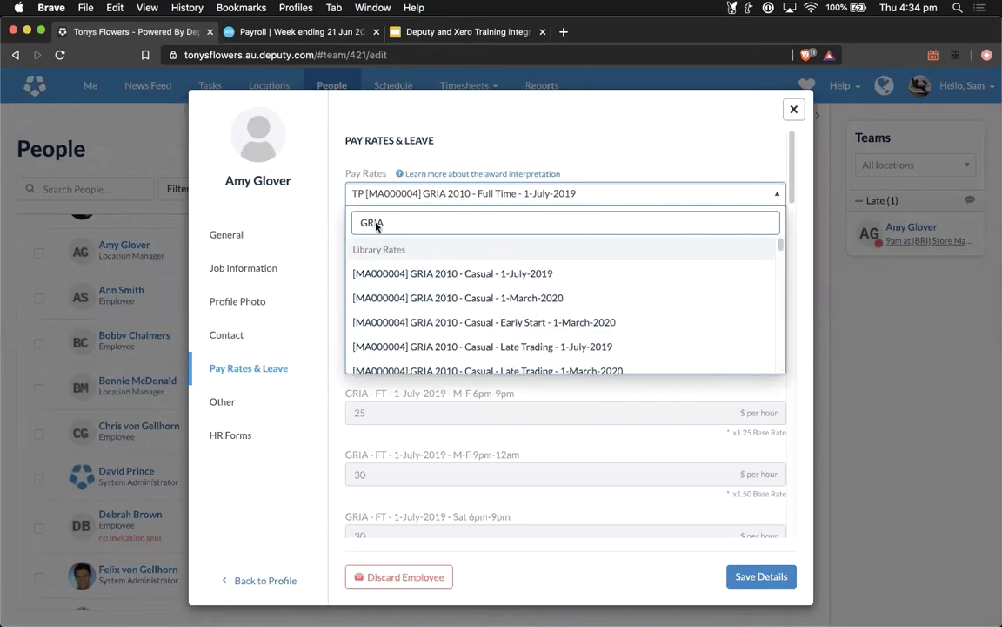
{"action": "left_click", "coordinate": [485, 297]}
{"action": "left_click", "coordinate": [441, 247]}
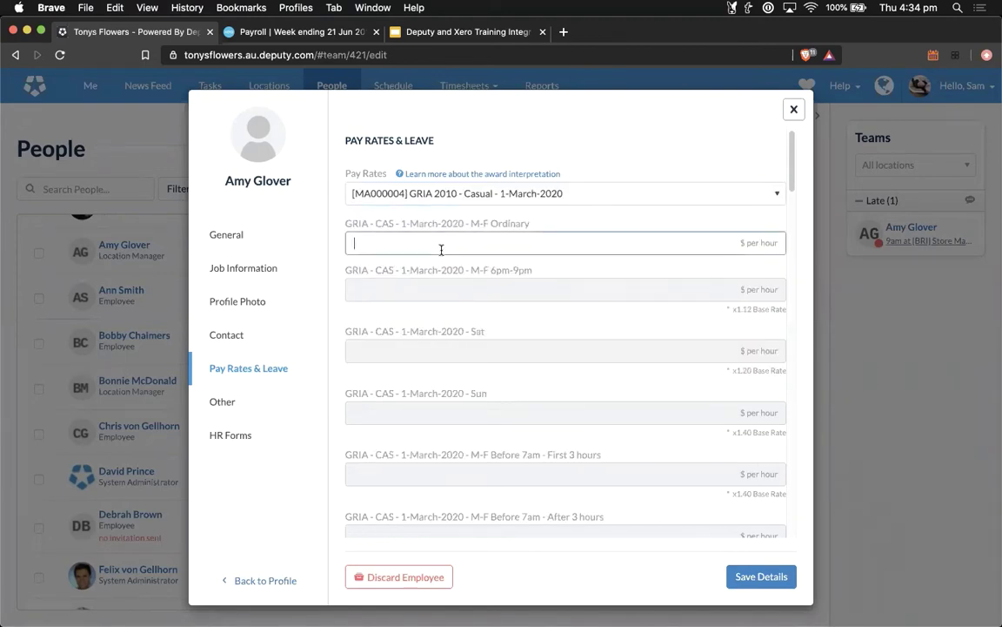
{"action": "type", "text": "22"}
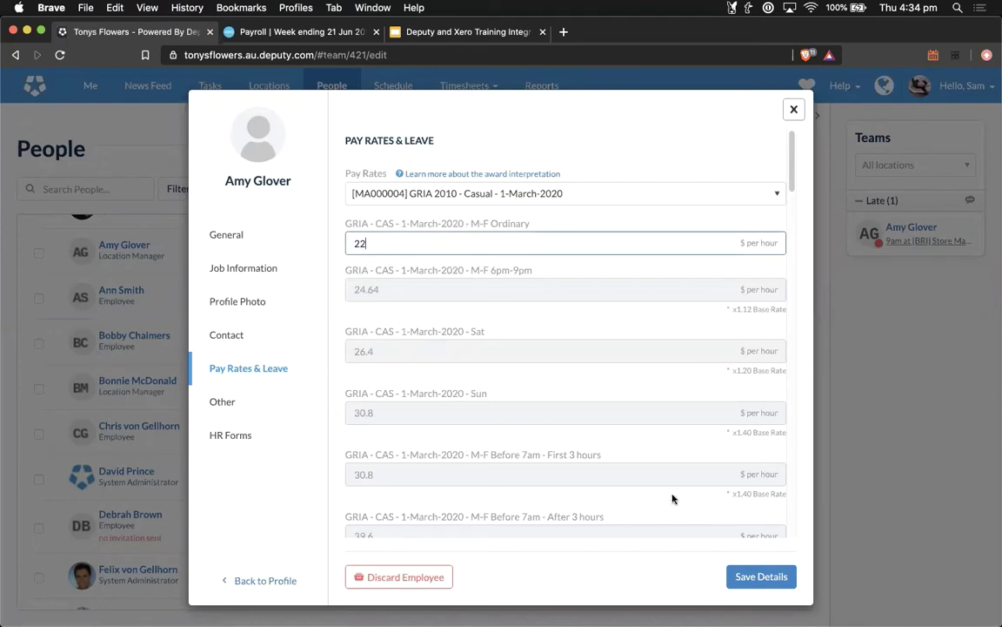
{"action": "left_click", "coordinate": [741, 575]}
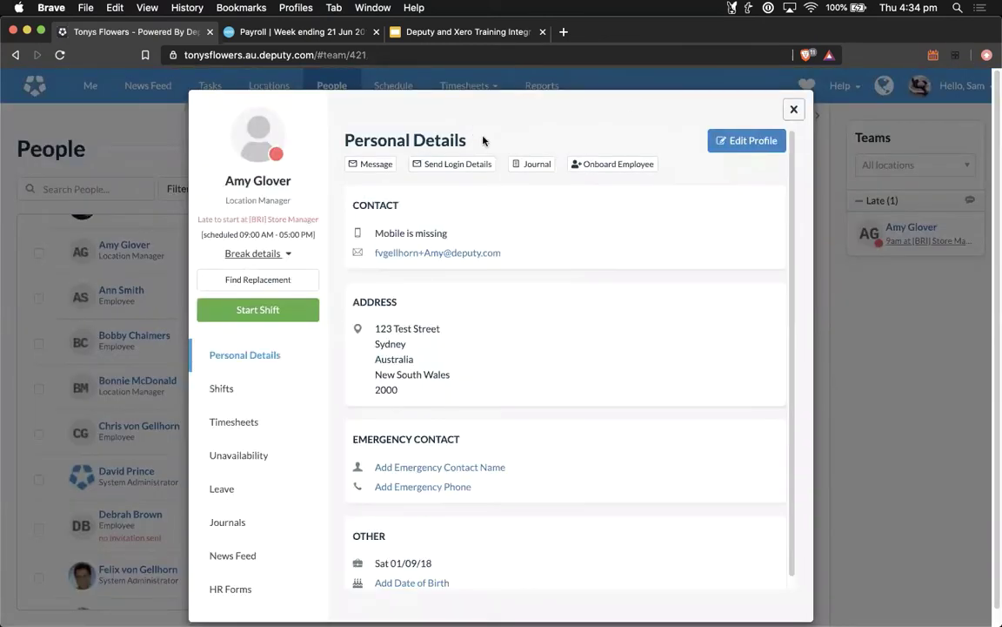
{"action": "left_click", "coordinate": [795, 110]}
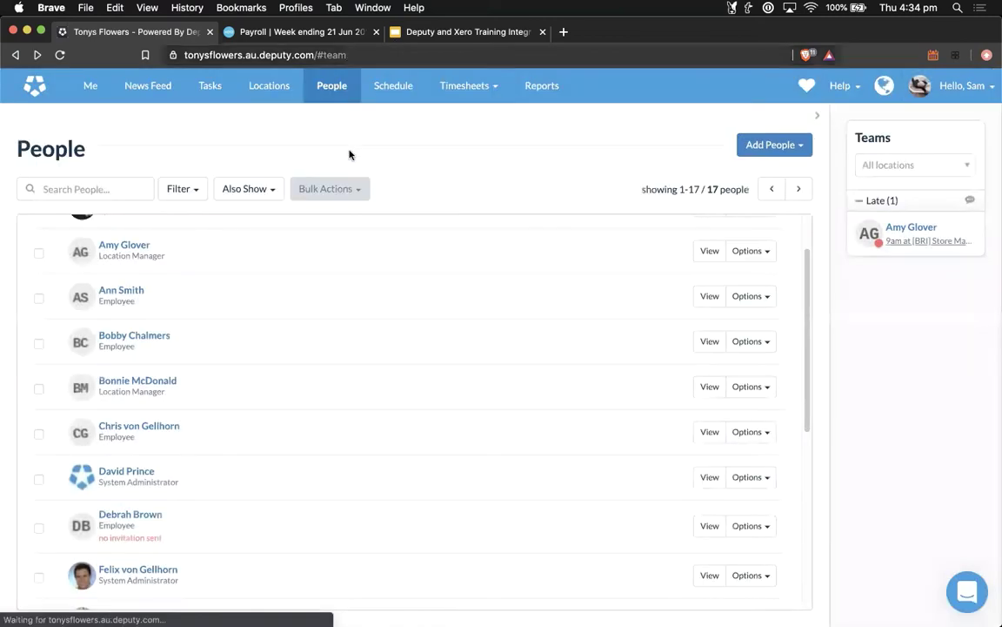
Step: Unapprove and re-approve the Wed 24/06 timesheet in Approve Timesheets, then go back to Xero's draft pay run
{"action": "left_click", "coordinate": [476, 90]}
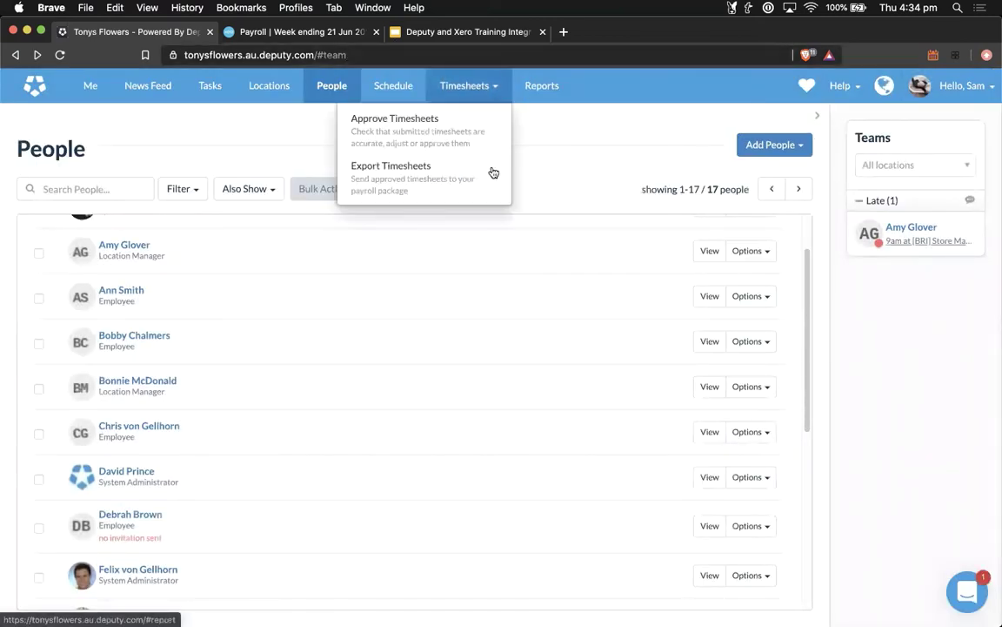
{"action": "left_click", "coordinate": [407, 136]}
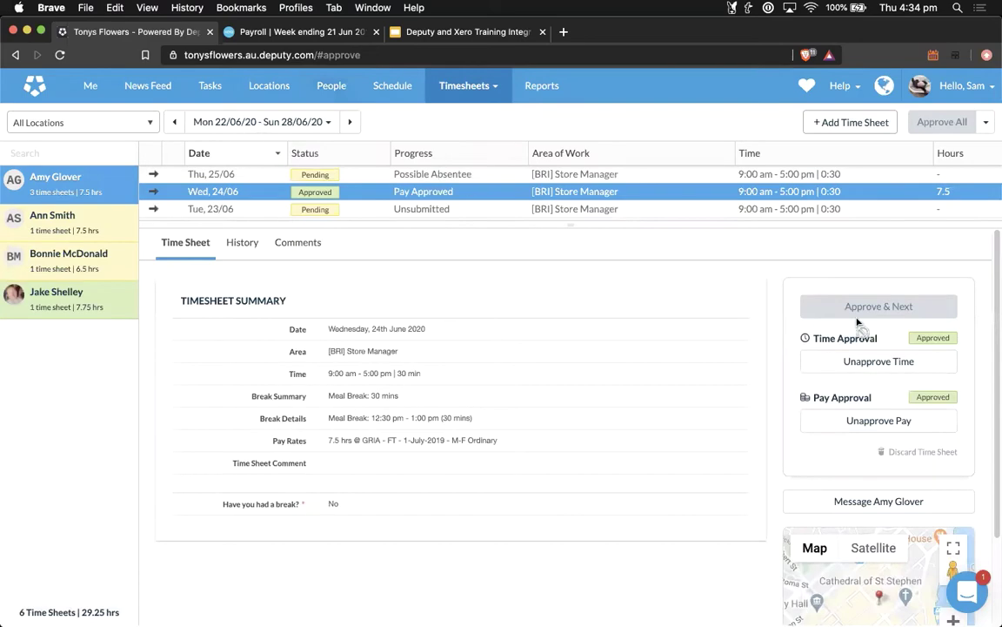
{"action": "left_click", "coordinate": [895, 364]}
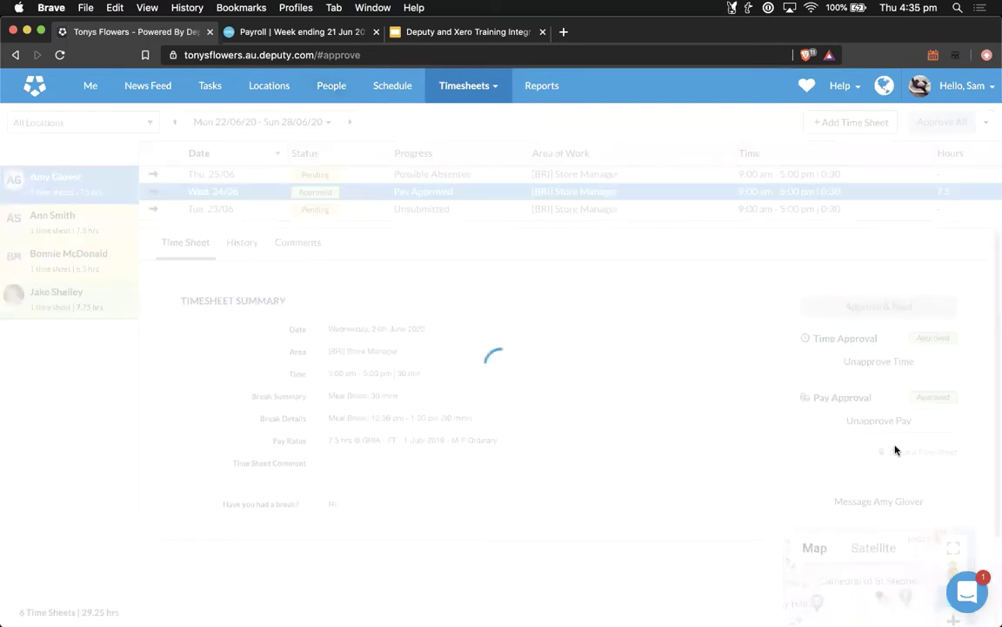
{"action": "left_click", "coordinate": [909, 369]}
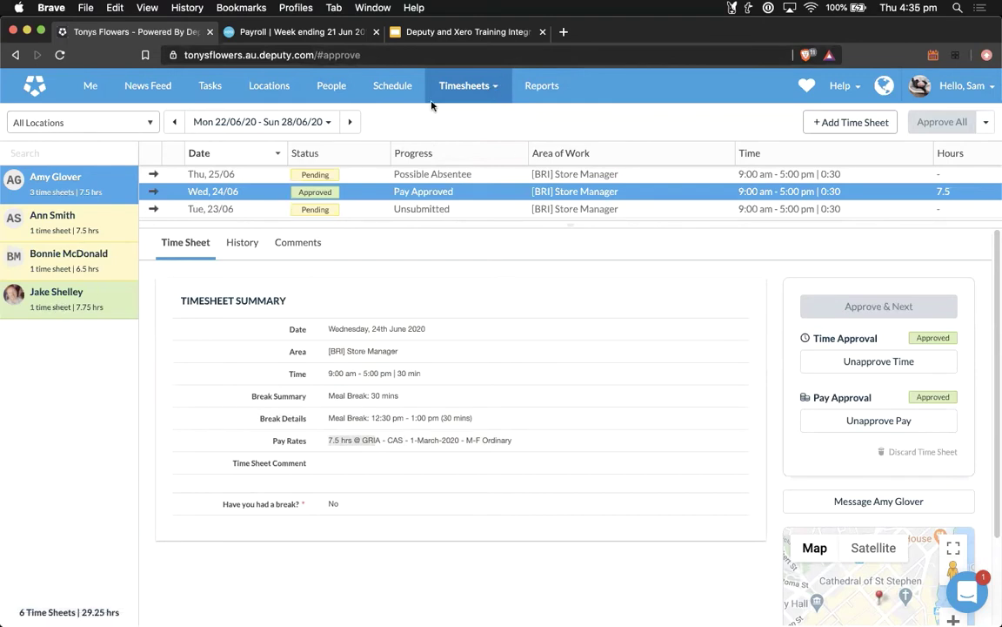
{"action": "left_click", "coordinate": [322, 33]}
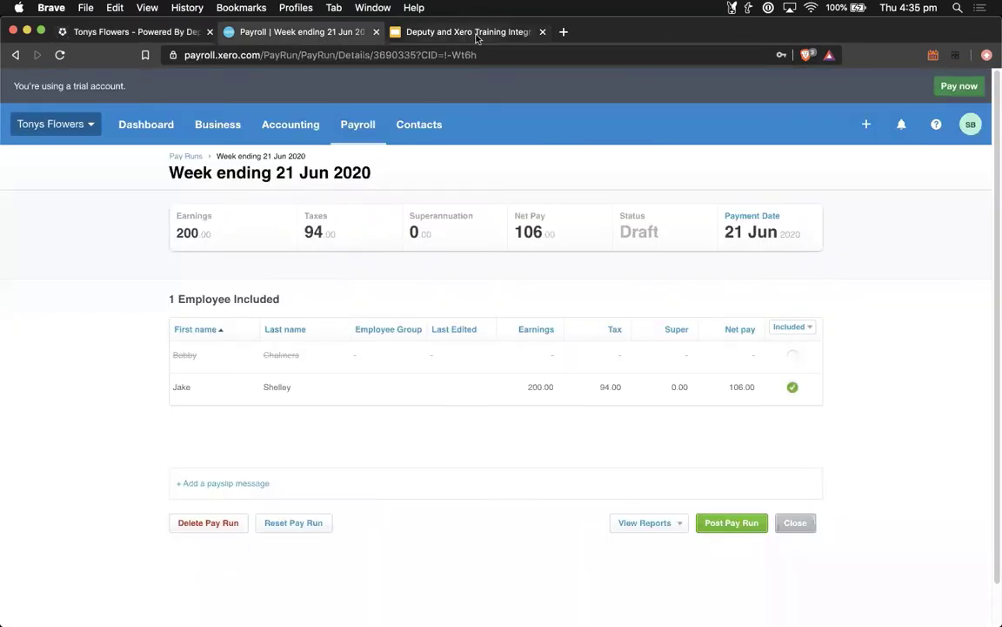
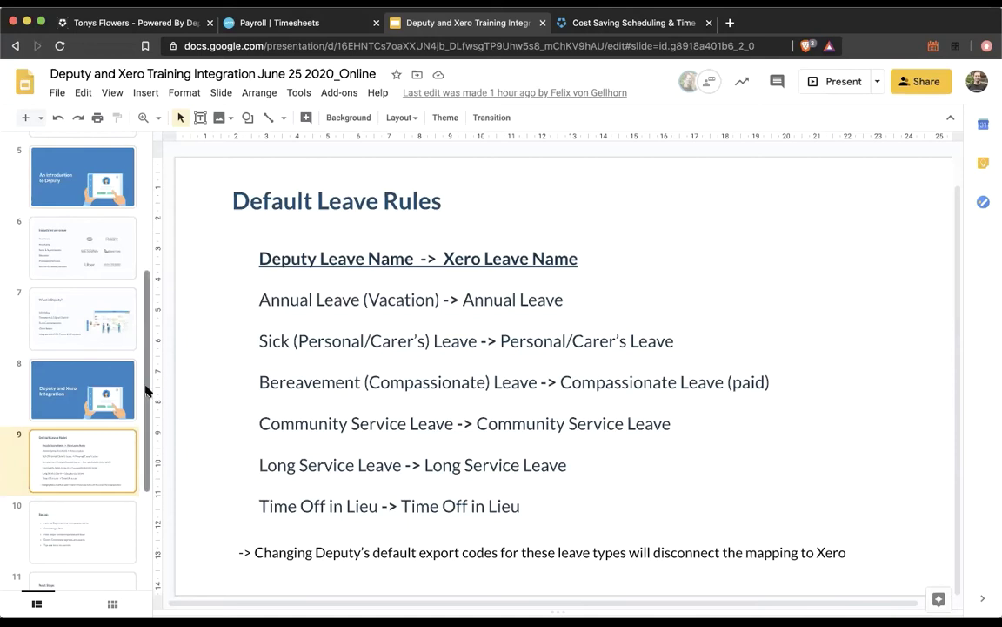
Step: Show slide 10, the Recap listing the five Deputy–Xero integration topics
{"action": "left_click_drag", "start_coordinate": [146, 392], "coordinate": [146, 422]}
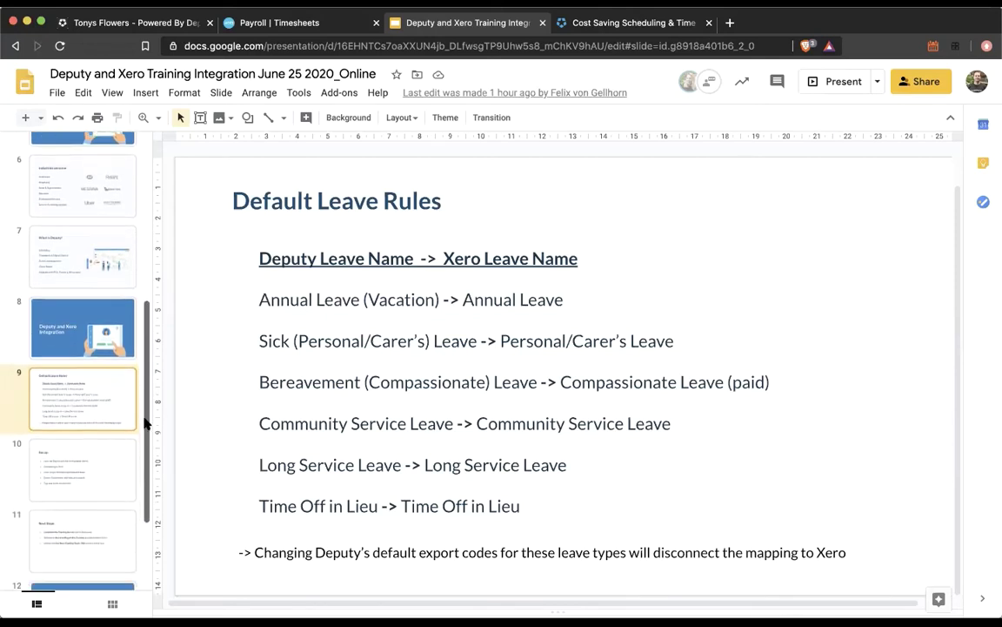
{"action": "left_click", "coordinate": [111, 467]}
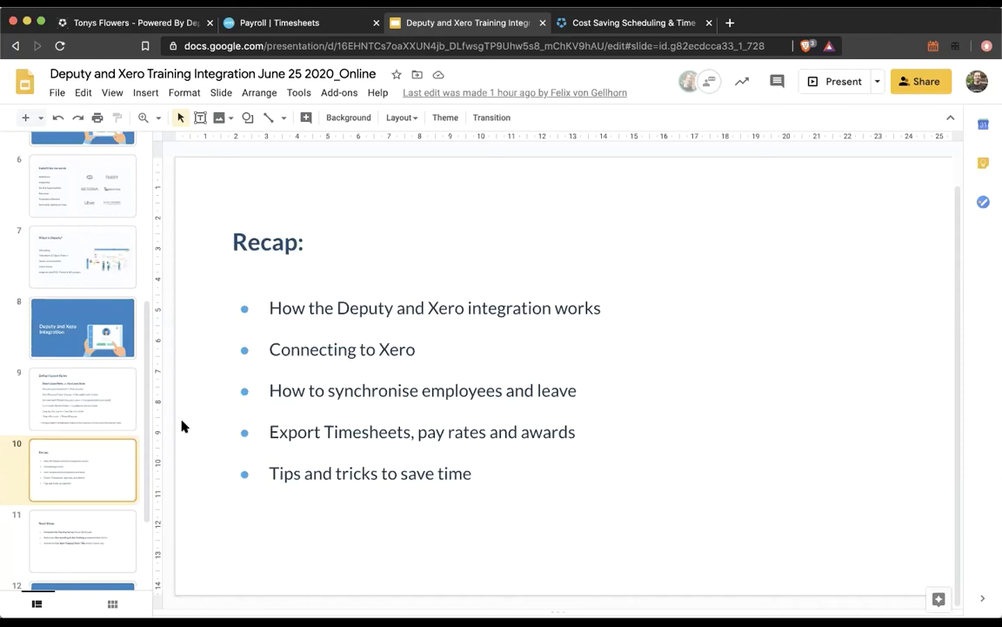
Step: Step through slide 11 (Next Steps) and slide 12 (Q&A), then switch to Deputy's Locations page
{"action": "left_click", "coordinate": [105, 520]}
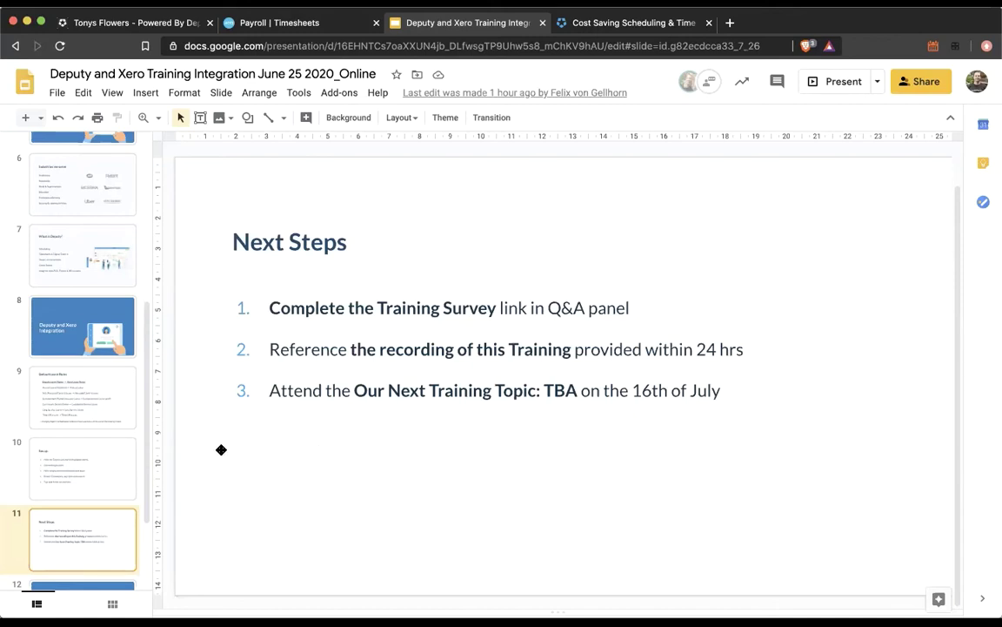
{"action": "scroll", "coordinate": [139, 461], "scroll_direction": "down", "scroll_amount": 3}
{"action": "left_click", "coordinate": [131, 485]}
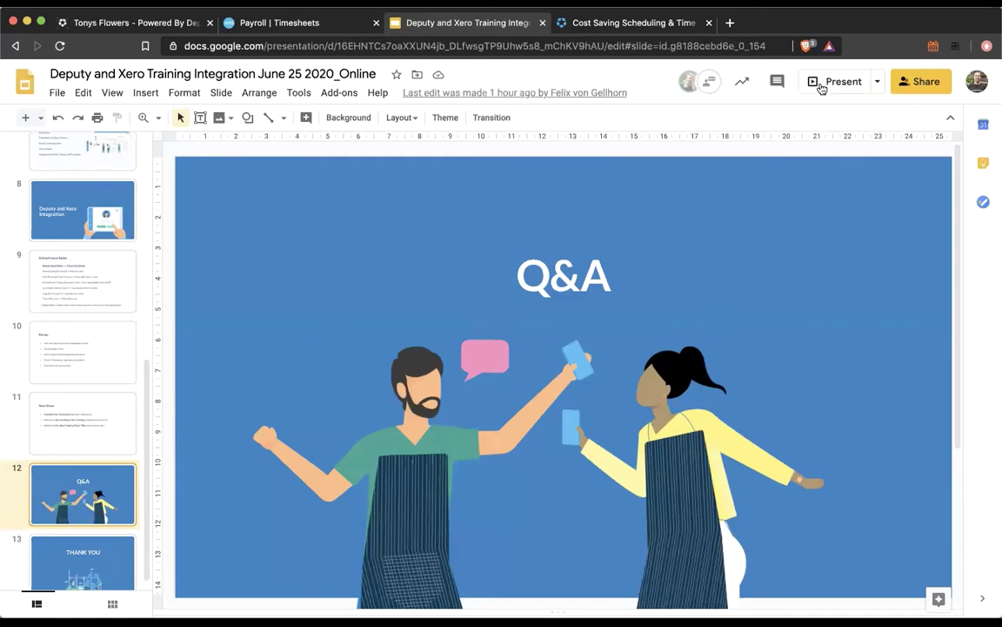
{"action": "key", "text": "super+1"}
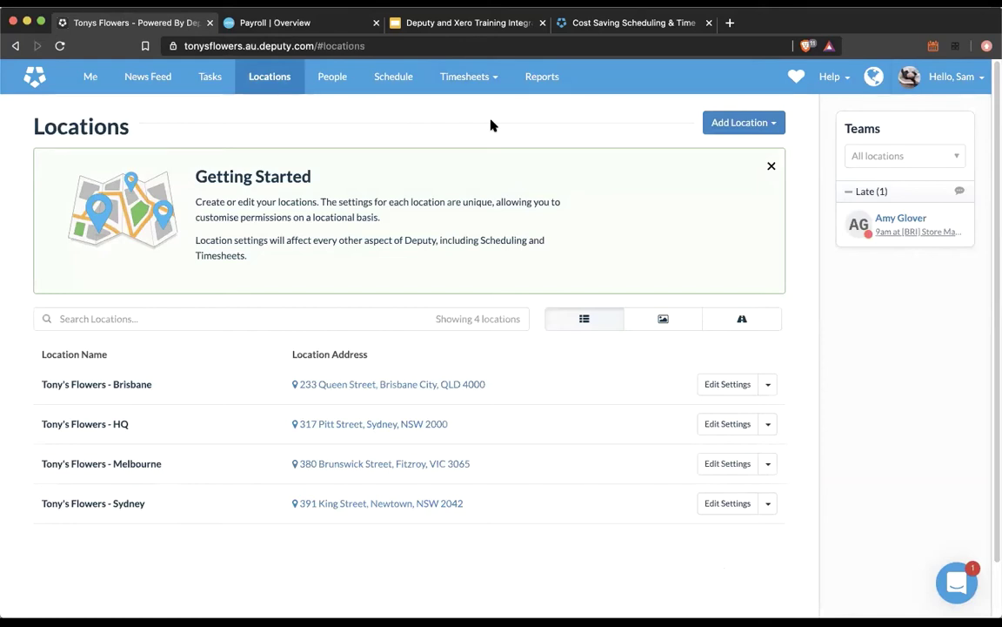
Step: Review the approved 22–28 June sick leave timesheet in Approve Timesheets, then switch to Xero Payroll
{"action": "left_click", "coordinate": [465, 77]}
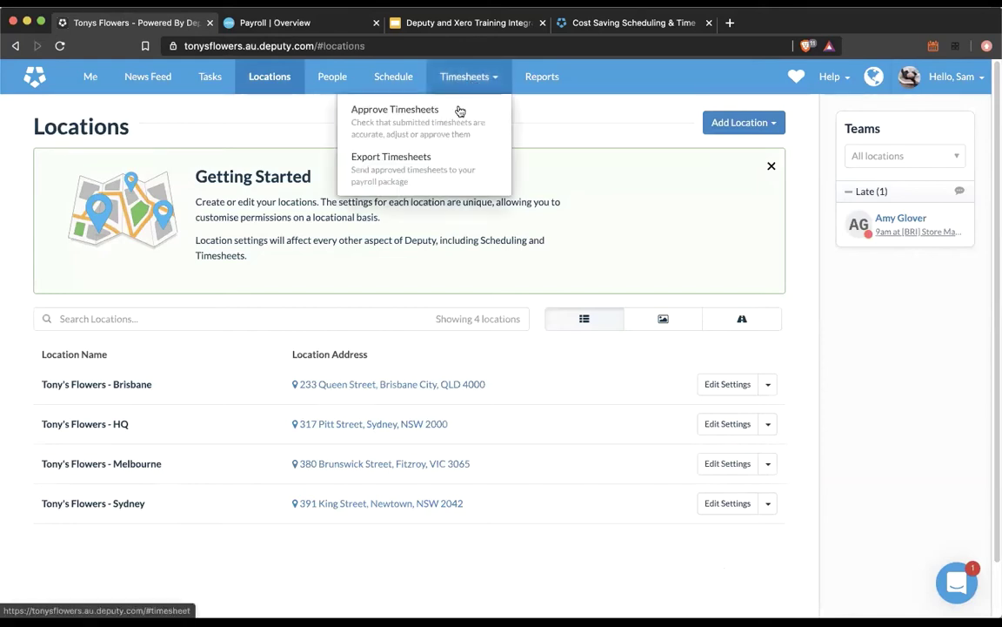
{"action": "left_click", "coordinate": [449, 163]}
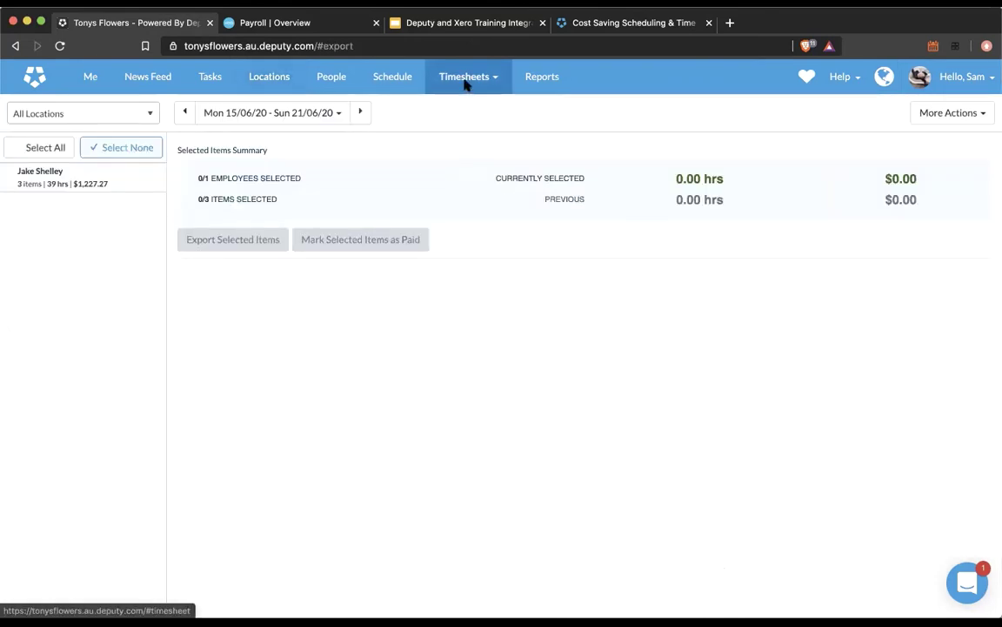
{"action": "left_click", "coordinate": [421, 78]}
{"action": "left_click", "coordinate": [470, 129]}
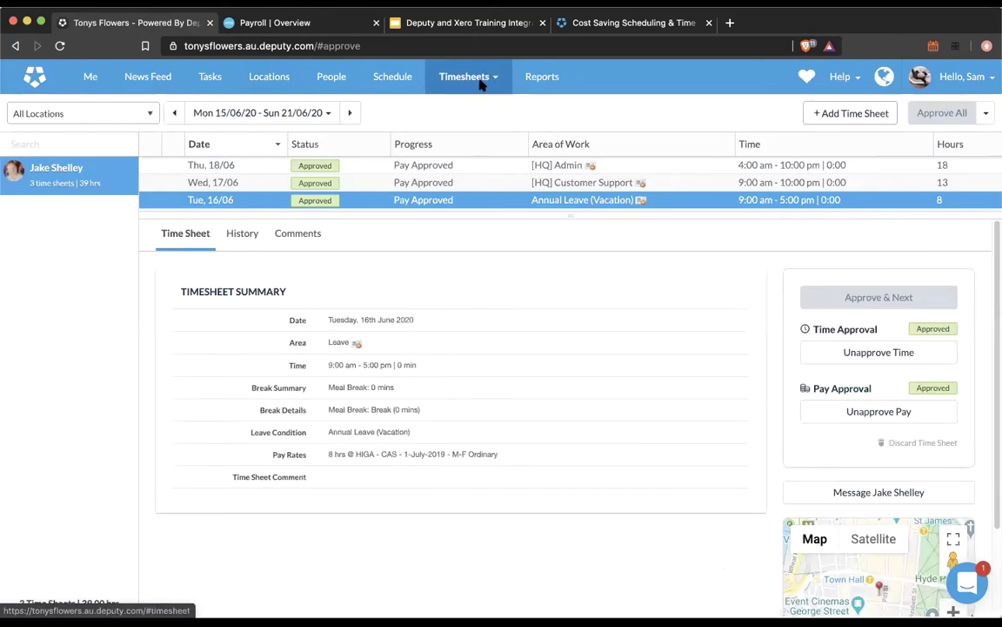
{"action": "left_click", "coordinate": [347, 114]}
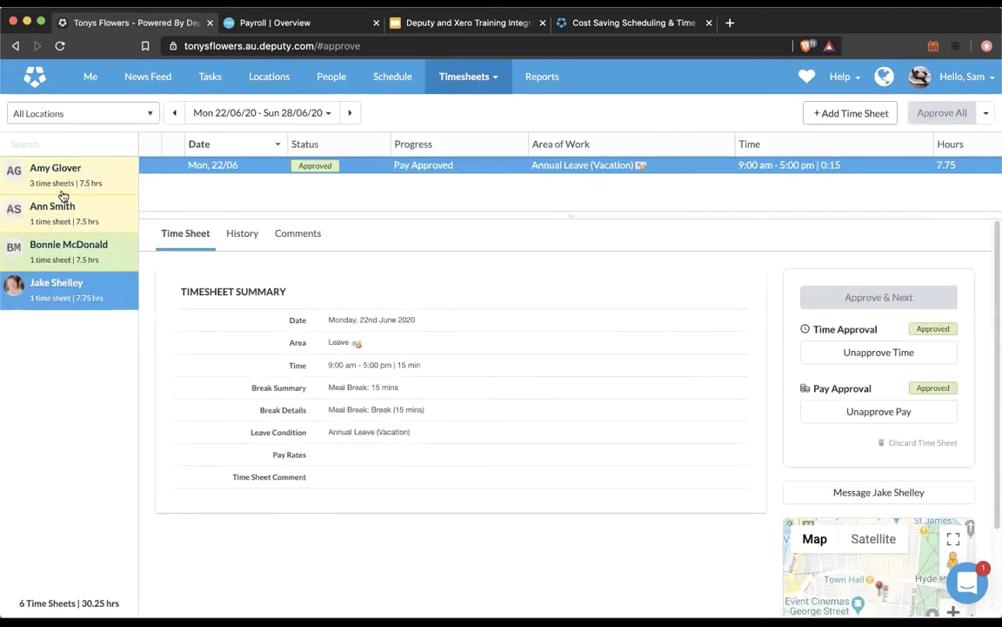
{"action": "left_click", "coordinate": [73, 257]}
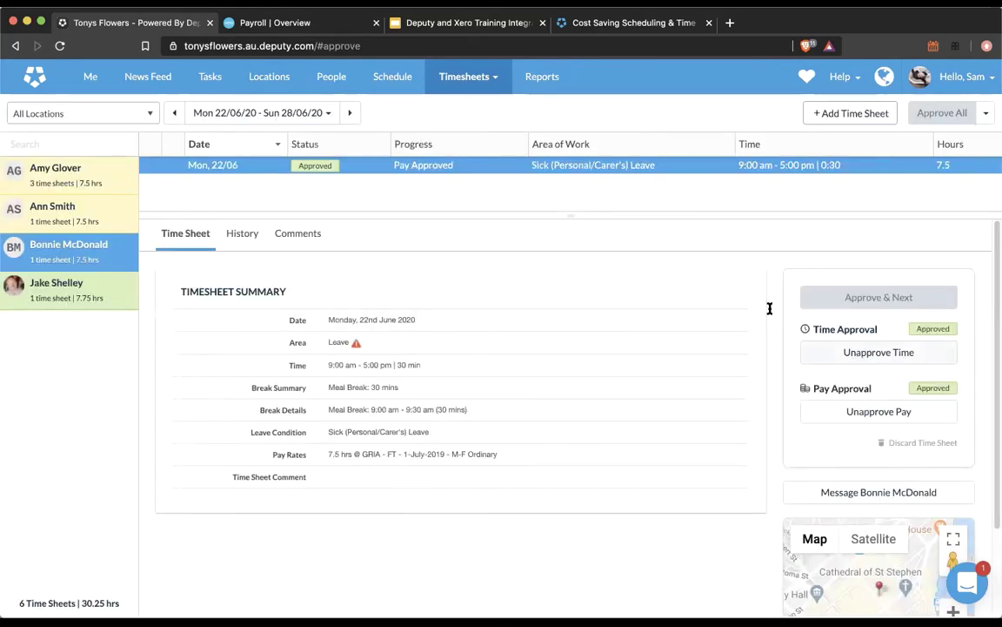
{"action": "left_click", "coordinate": [274, 22]}
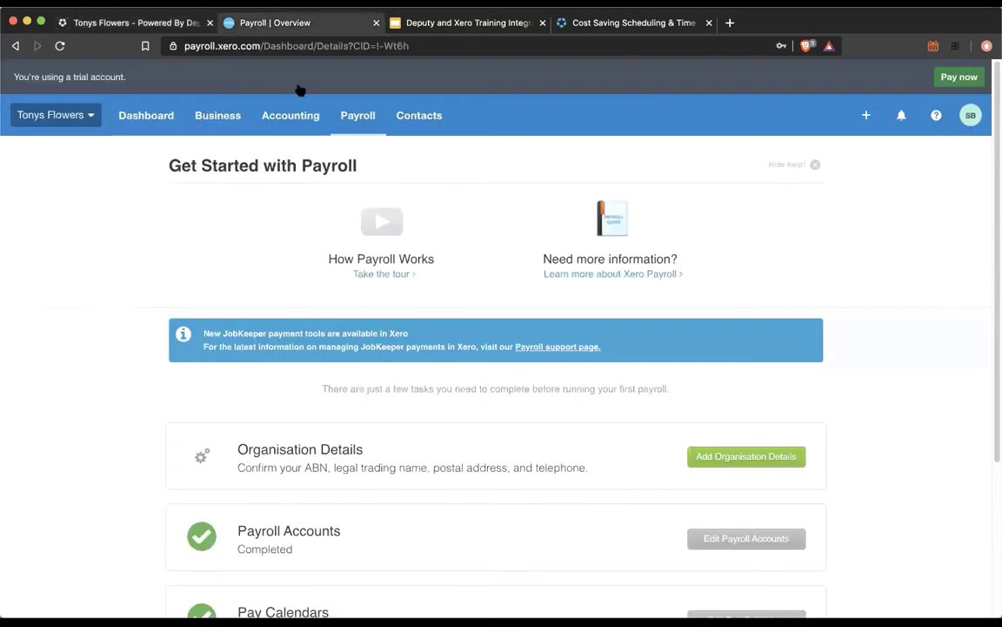
Step: Delete Xero's draft payroll timesheet for the week ending 21 Jun 2020 and return to Deputy
{"action": "left_click", "coordinate": [348, 116]}
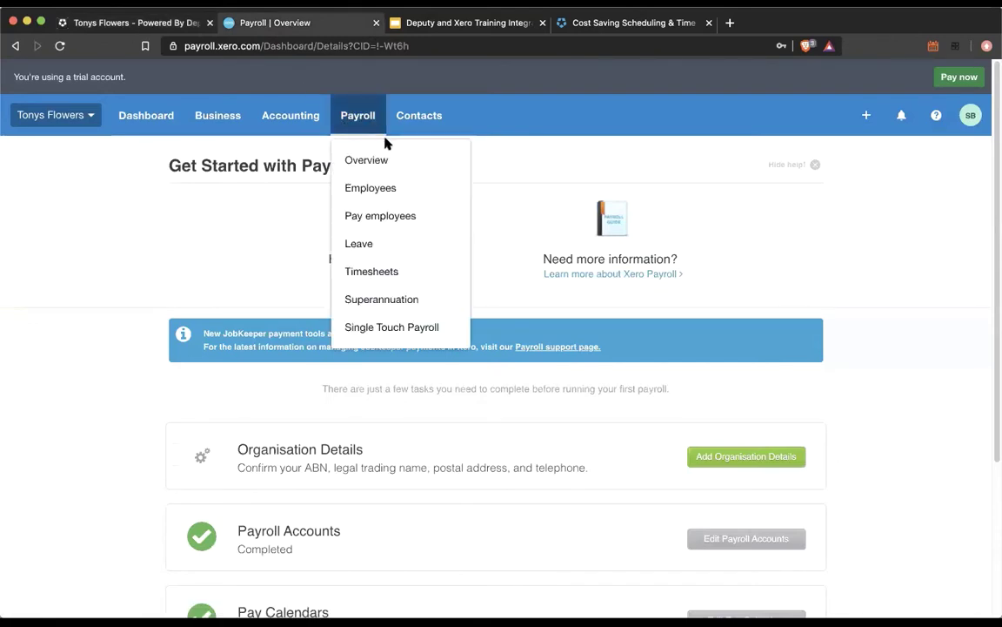
{"action": "left_click", "coordinate": [396, 271]}
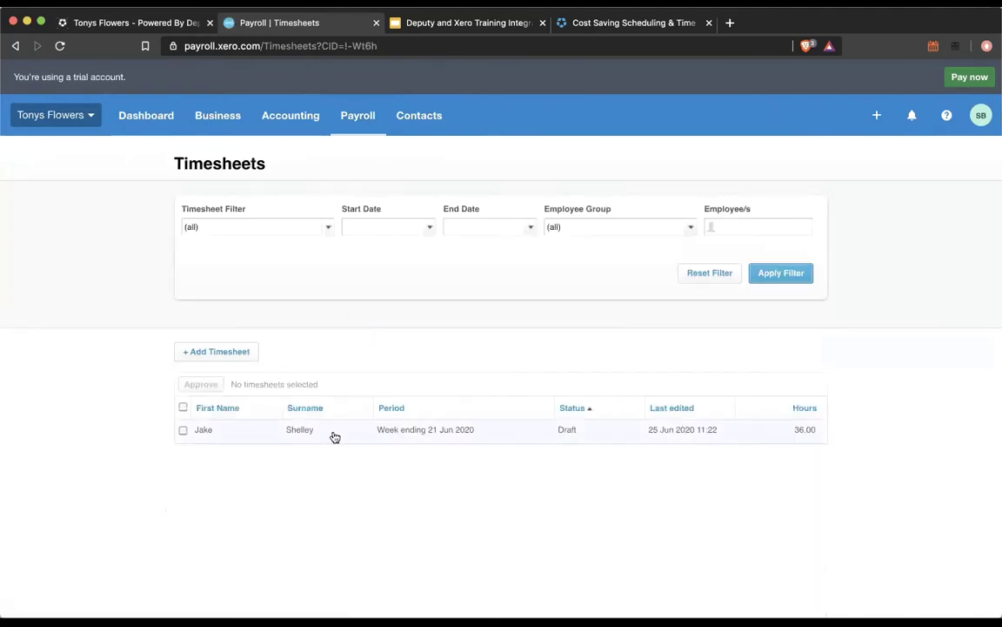
{"action": "left_click", "coordinate": [205, 431]}
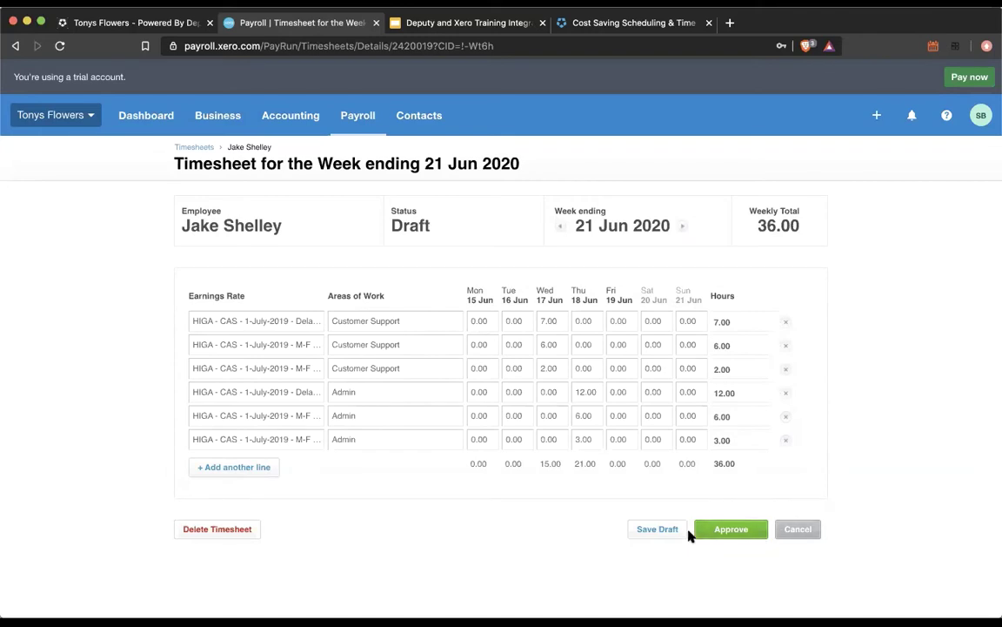
{"action": "left_click", "coordinate": [218, 529]}
{"action": "left_click", "coordinate": [515, 372]}
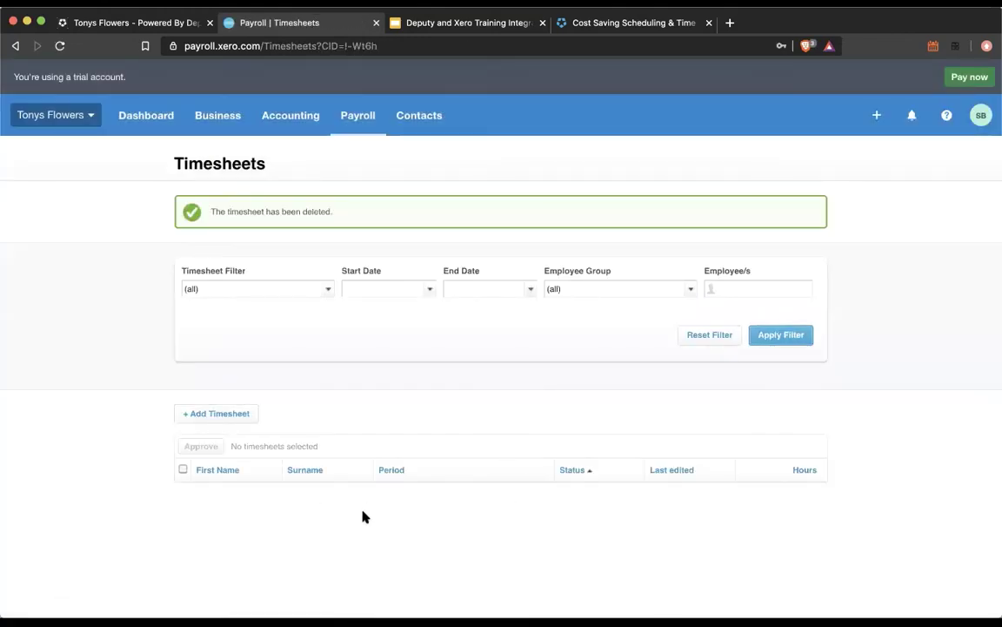
{"action": "left_click", "coordinate": [159, 24]}
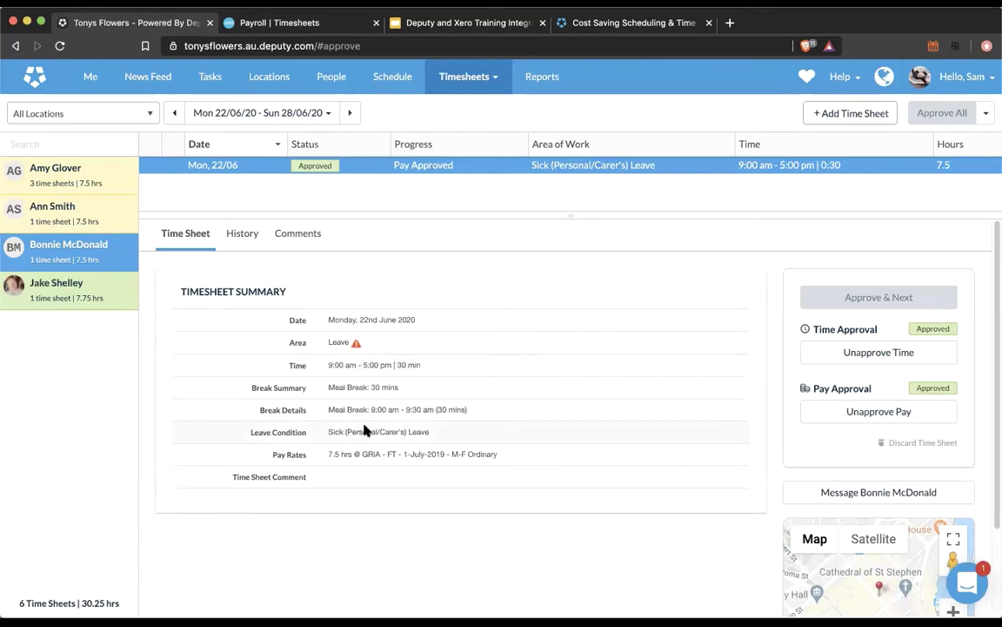
Step: Unapprove the 22 June sick leave timesheet, change its start to 10:00 AM, and approve it again
{"action": "left_click", "coordinate": [877, 352]}
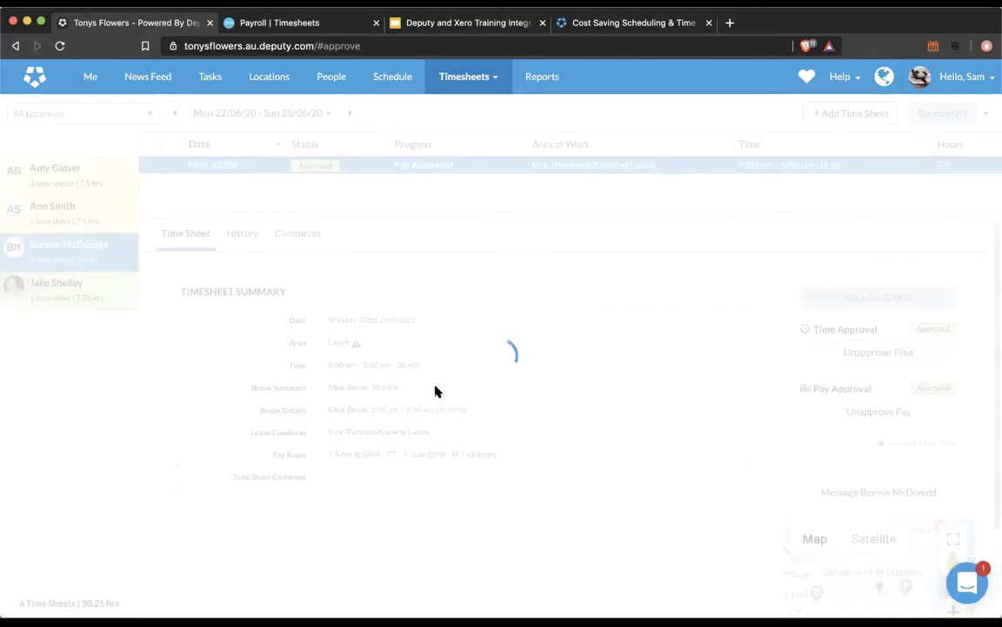
{"action": "scroll", "coordinate": [456, 447], "scroll_direction": "down", "scroll_amount": 2}
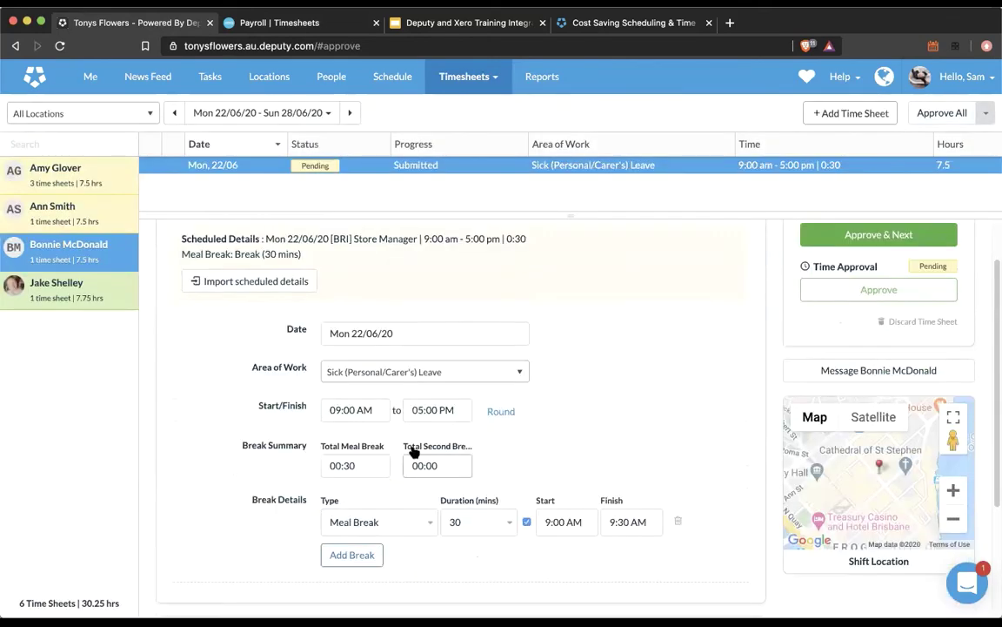
{"action": "left_click", "coordinate": [352, 410]}
{"action": "type", "text": "10:00 AM"}
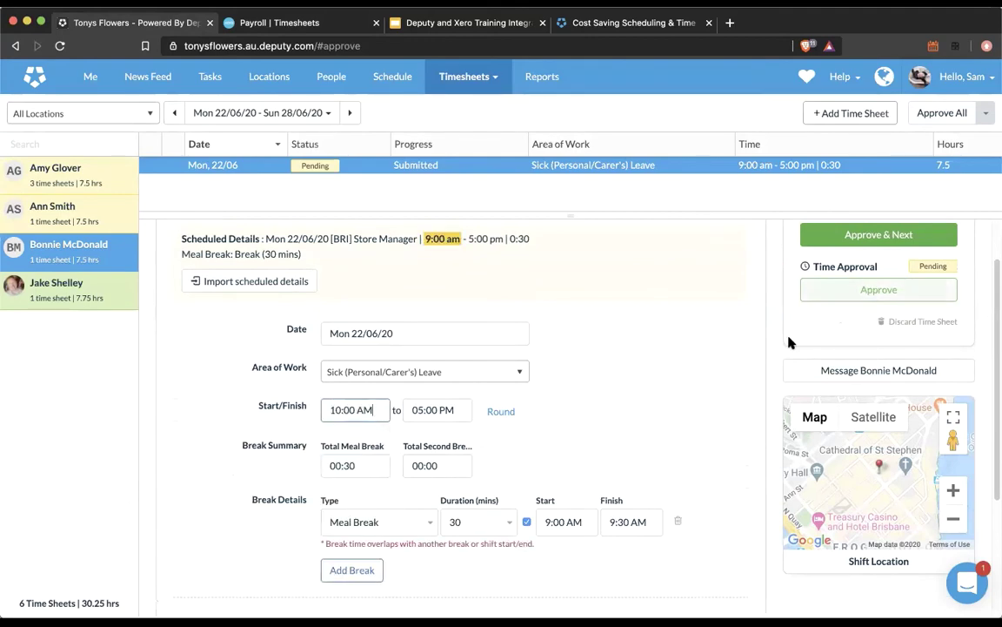
{"action": "left_click", "coordinate": [870, 290]}
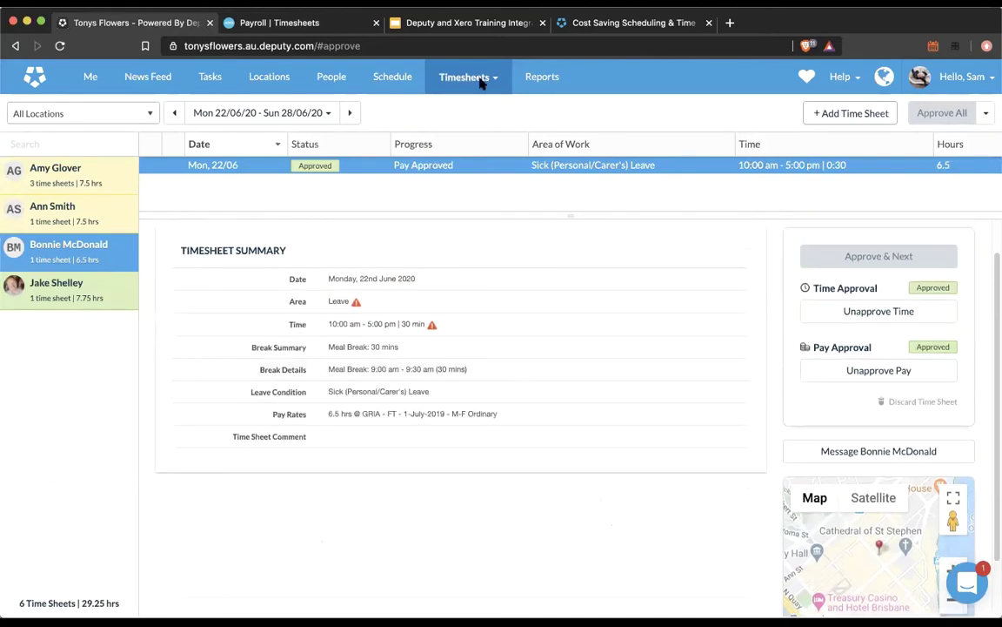
{"action": "mouse_move", "coordinate": [481, 81]}
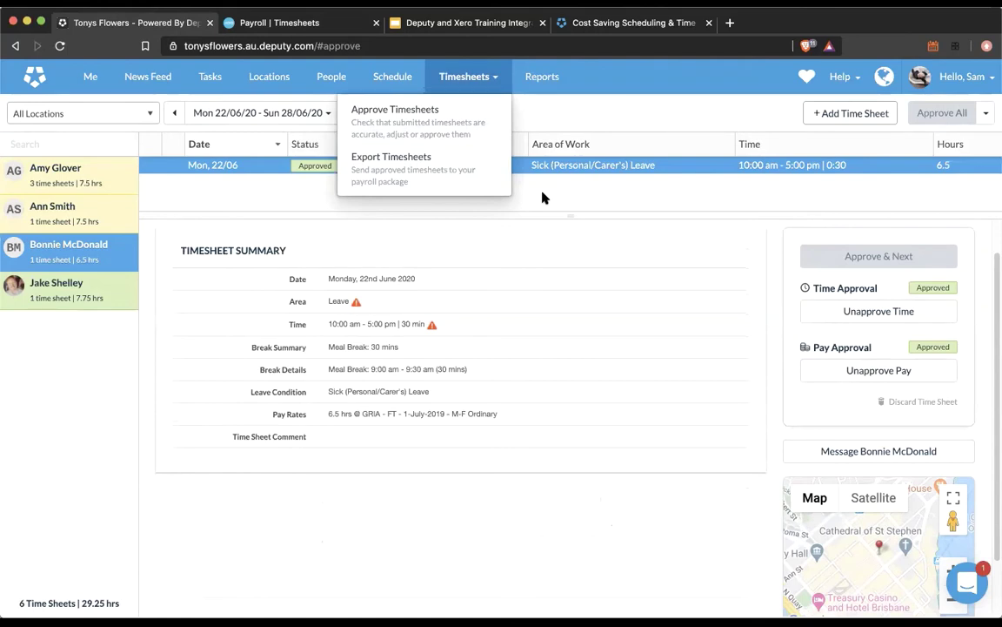
Step: Open a casual employee's profile for editing at Pay Rates & Leave
{"action": "left_click", "coordinate": [342, 77]}
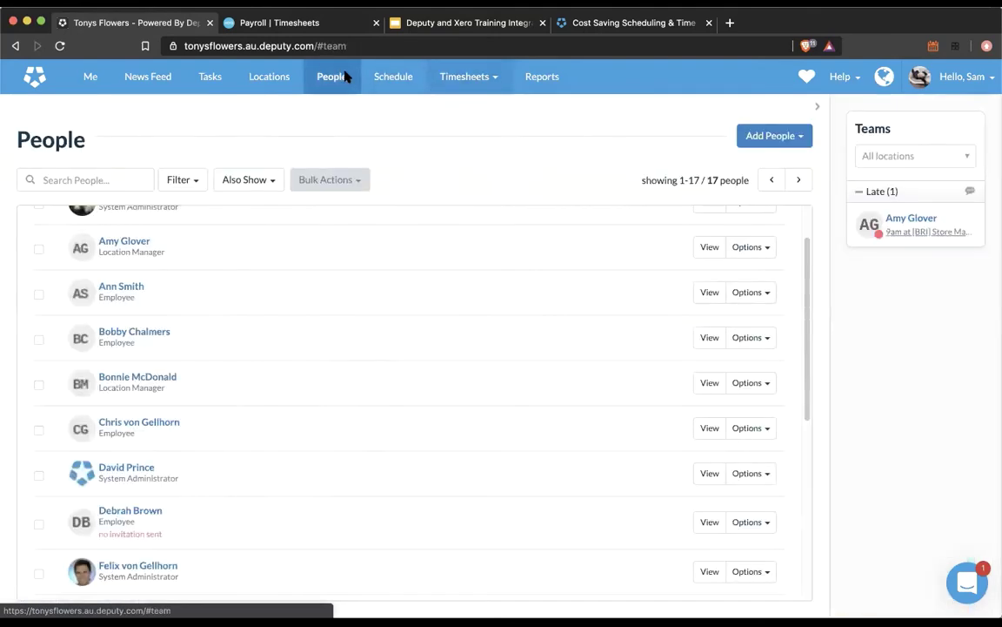
{"action": "left_click", "coordinate": [162, 333]}
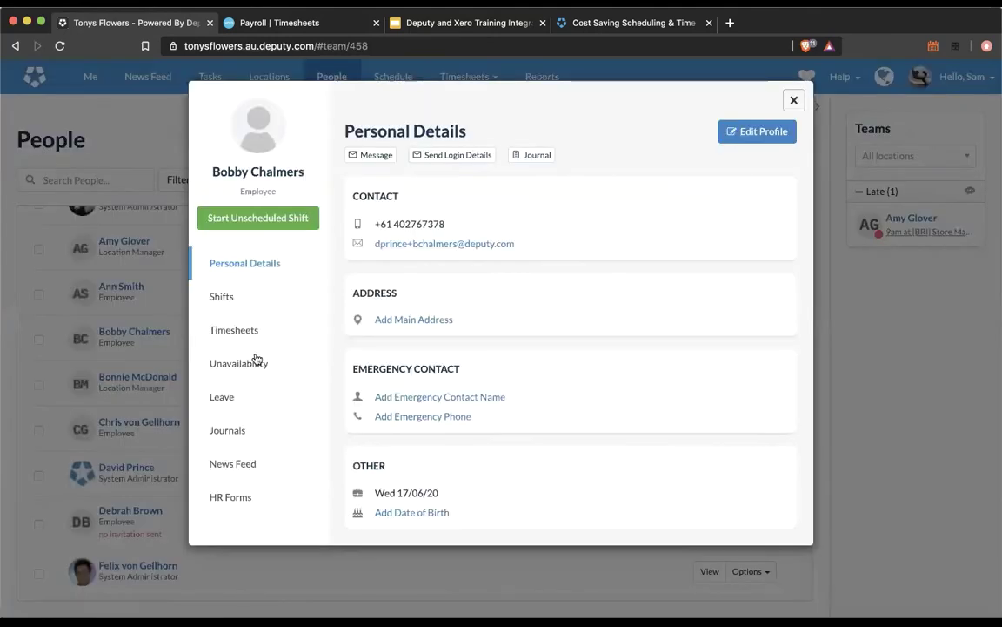
{"action": "left_click", "coordinate": [746, 131]}
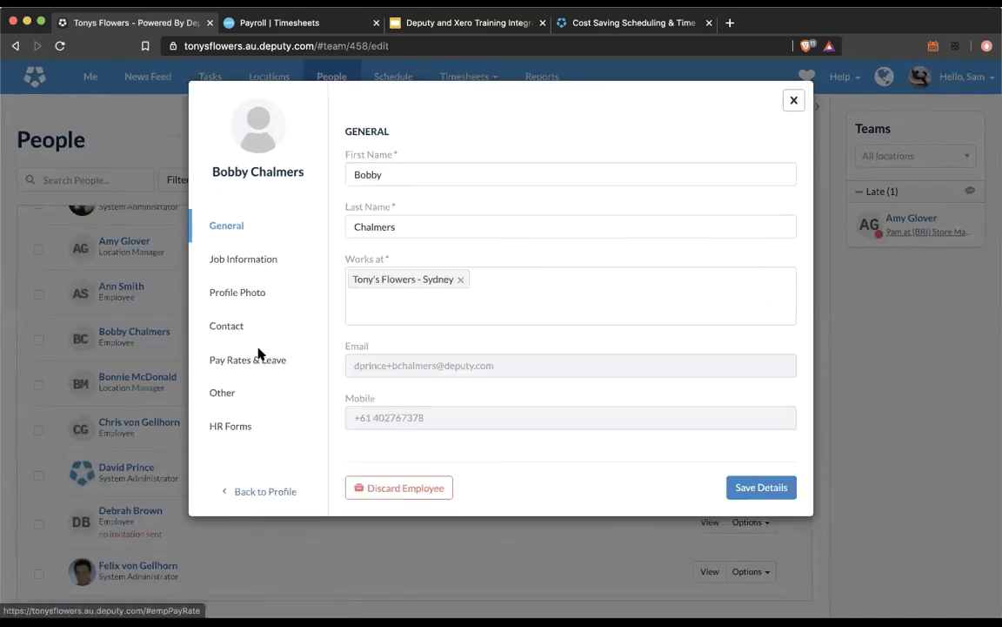
{"action": "left_click", "coordinate": [258, 358]}
Step: Change the M-F Ordinary base rate from $20 to $25, save, and close the profile
{"action": "scroll", "coordinate": [426, 248], "scroll_direction": "up", "scroll_amount": 15}
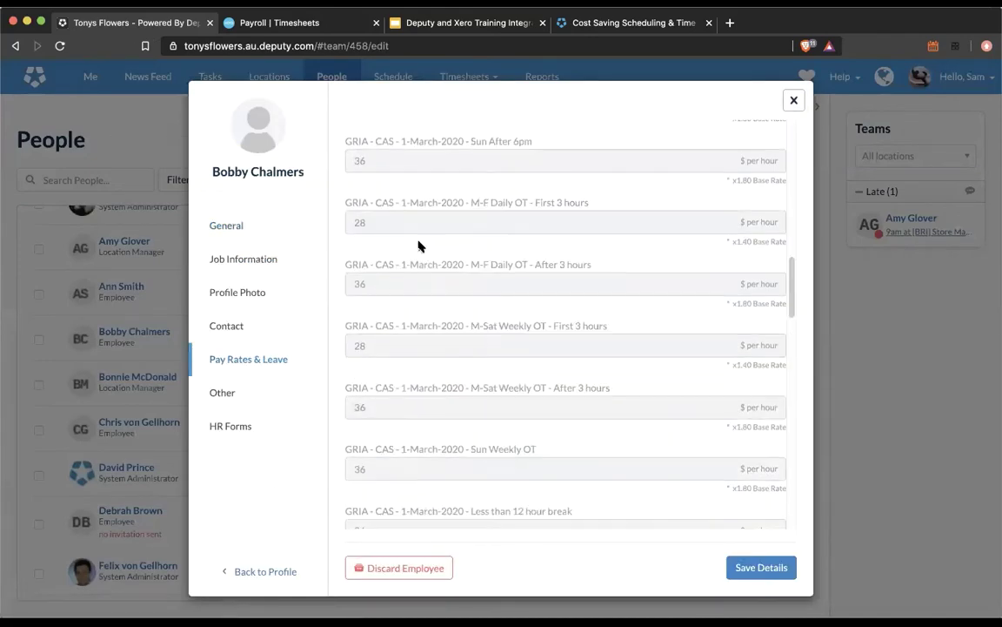
{"action": "scroll", "coordinate": [416, 245], "scroll_direction": "up", "scroll_amount": 5}
{"action": "left_click", "coordinate": [372, 232]}
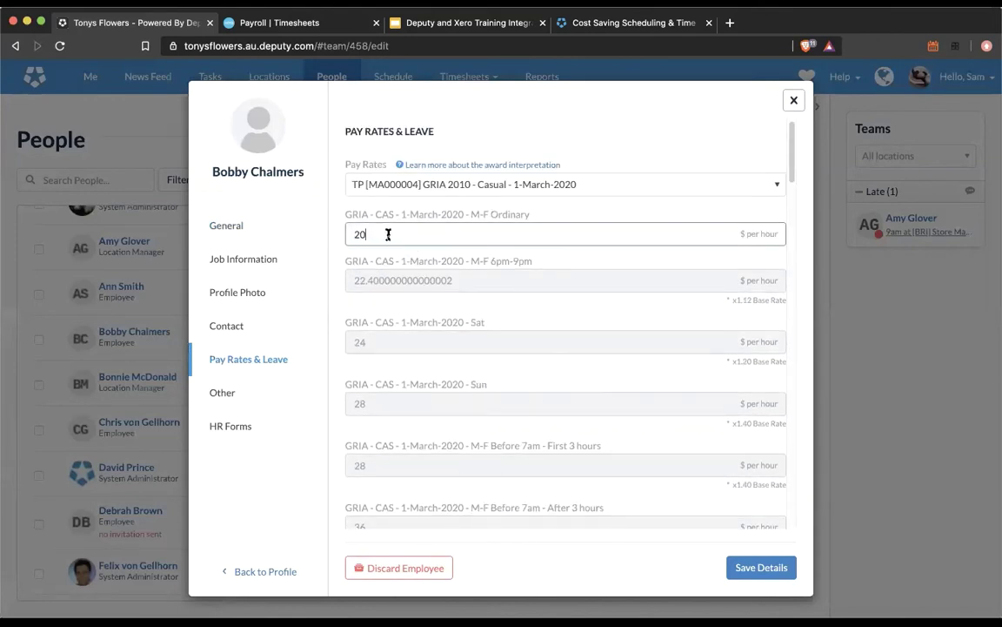
{"action": "key", "text": "BackSpace"}
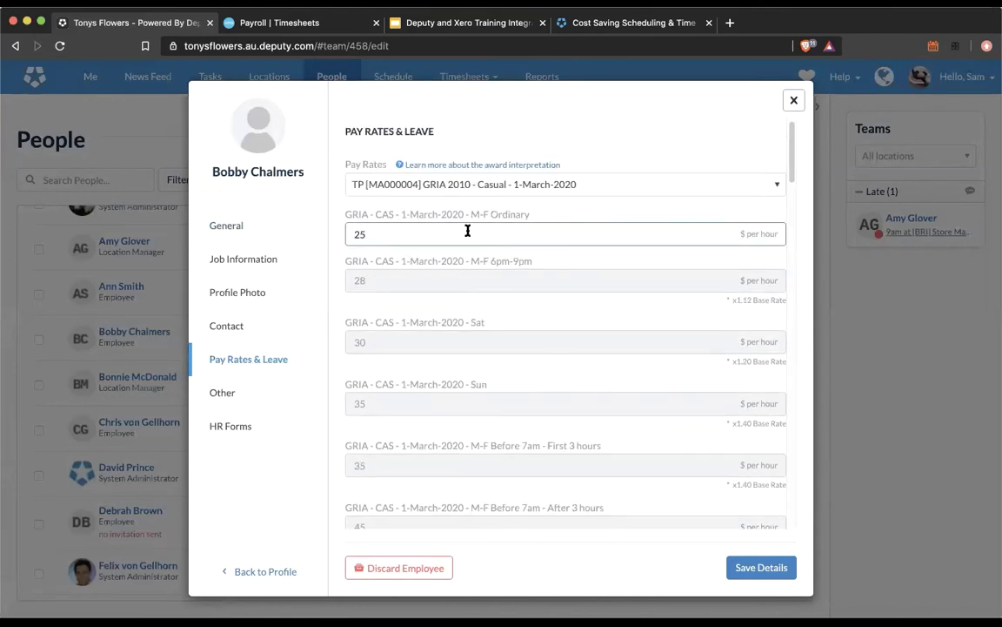
{"action": "left_click", "coordinate": [734, 567]}
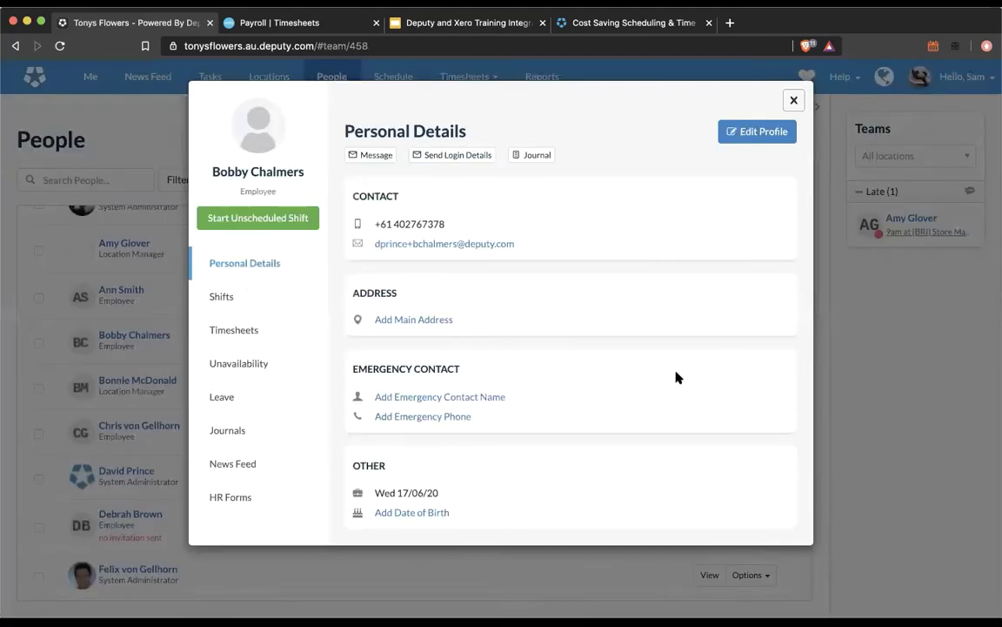
{"action": "left_click", "coordinate": [791, 99]}
Step: Unapprove and re-approve the Mon 22/06 sick-leave timesheet so it shows Pay Approved
{"action": "left_click", "coordinate": [477, 82]}
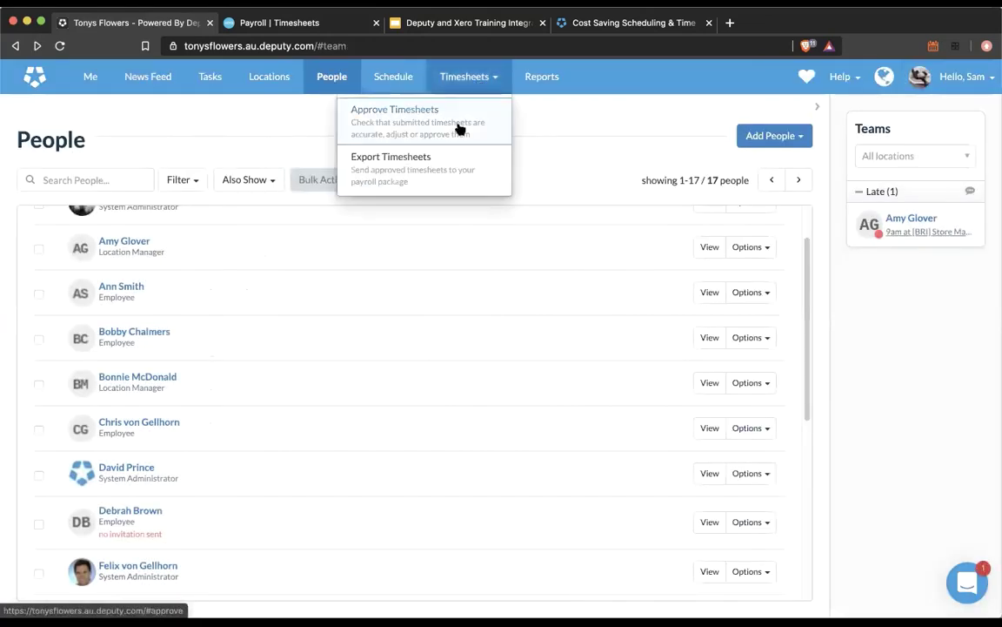
{"action": "left_click", "coordinate": [459, 126]}
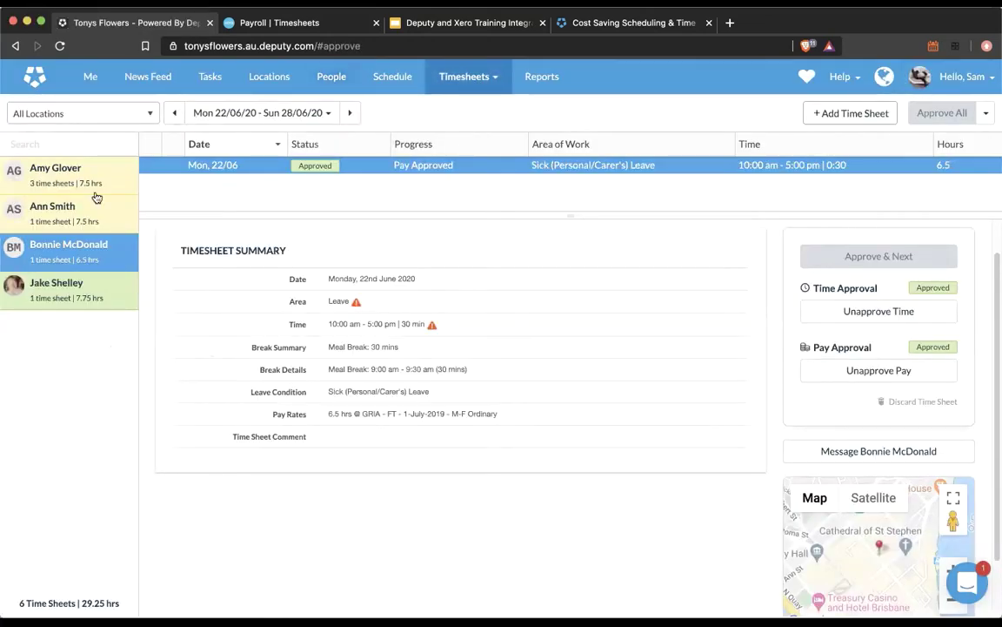
{"action": "left_click", "coordinate": [62, 225]}
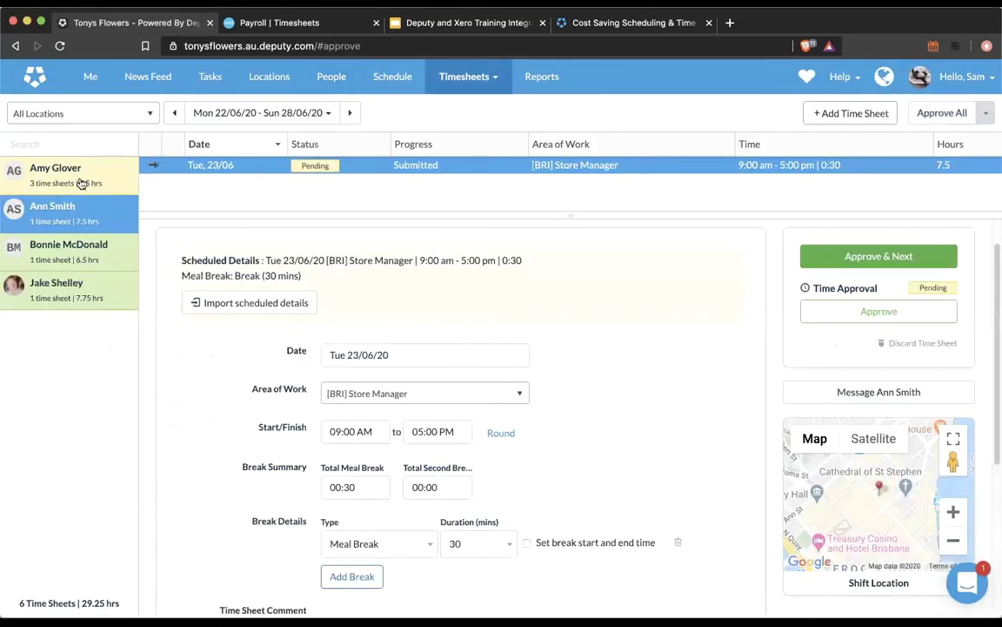
{"action": "left_click", "coordinate": [71, 166]}
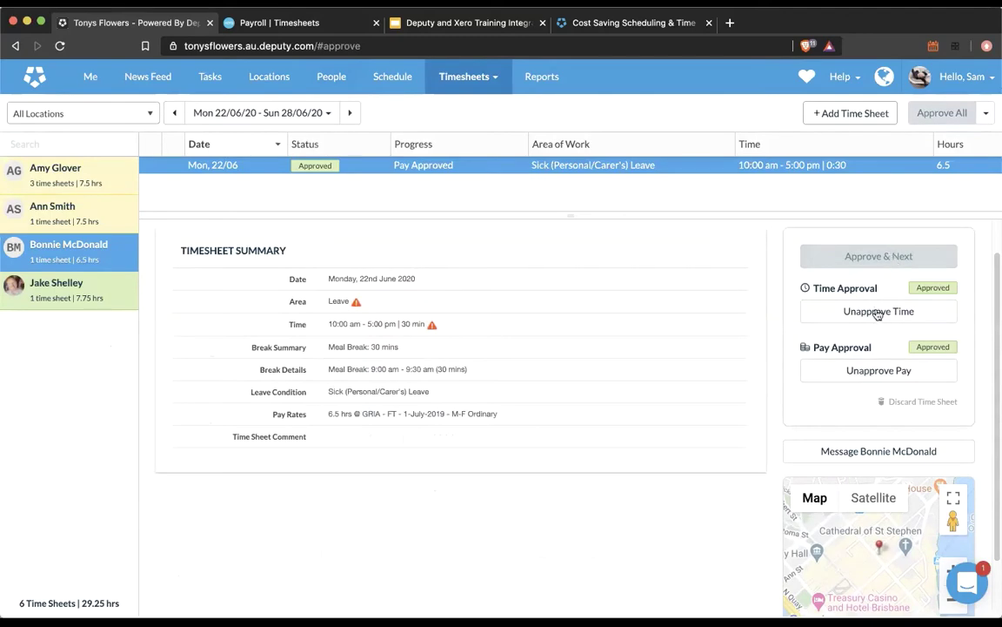
{"action": "left_click", "coordinate": [875, 311]}
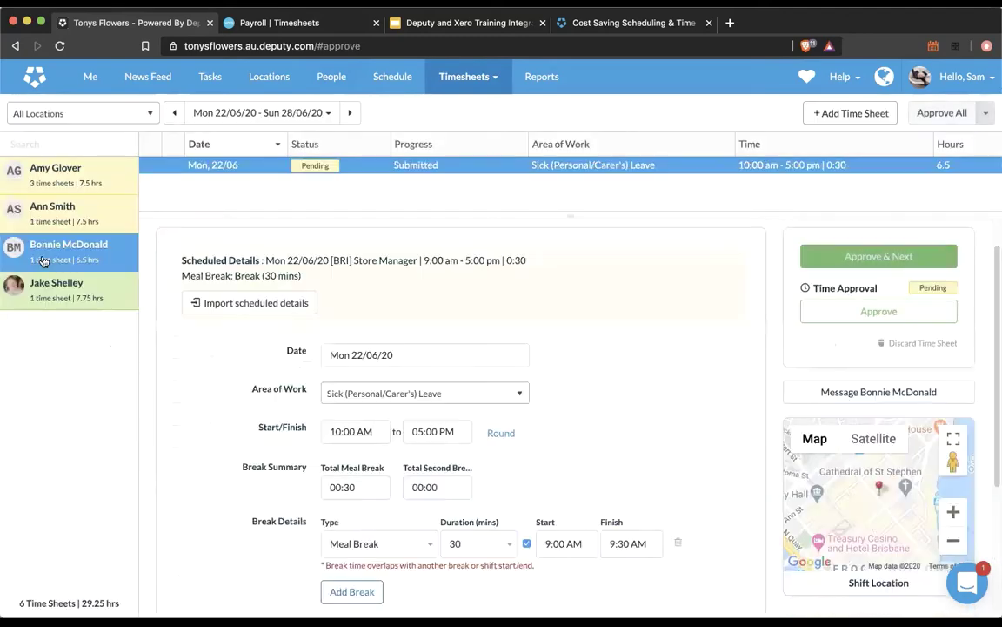
{"action": "scroll", "coordinate": [351, 385], "scroll_direction": "down", "scroll_amount": 1}
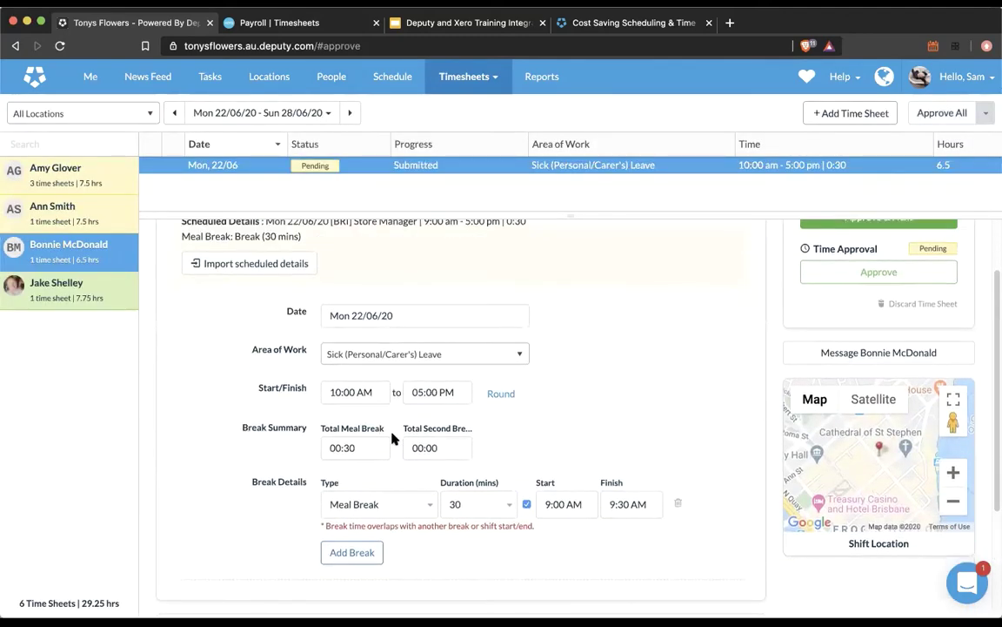
{"action": "scroll", "coordinate": [362, 379], "scroll_direction": "up", "scroll_amount": 2}
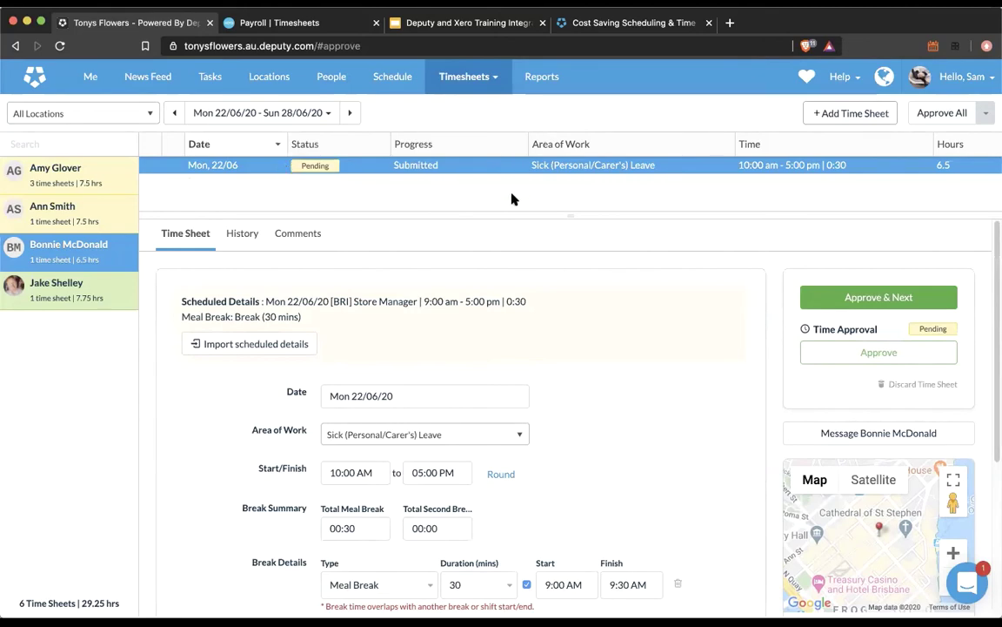
{"action": "left_click", "coordinate": [855, 352]}
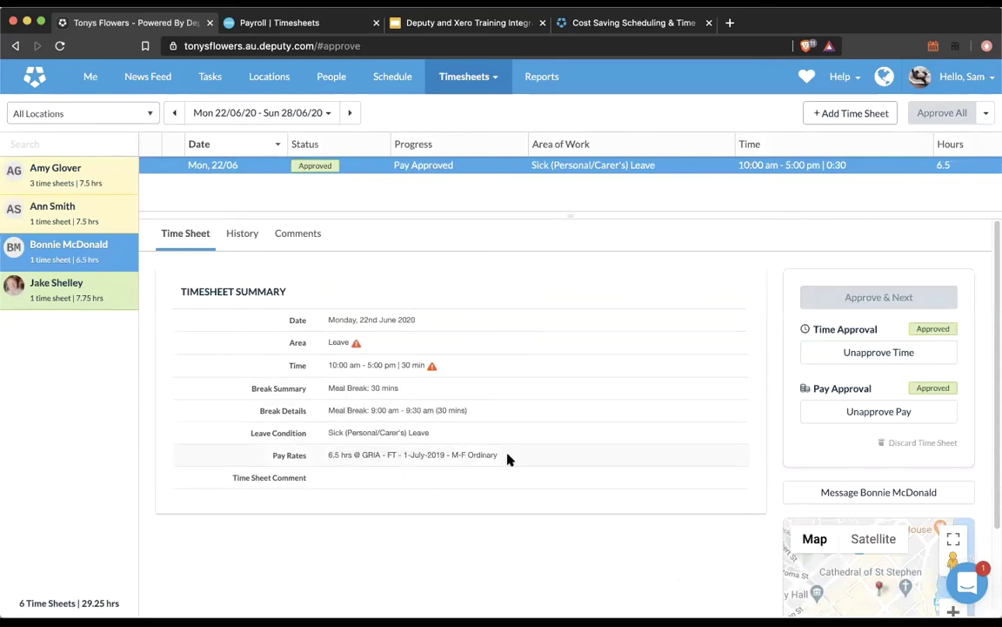
Step: Check the timesheet's history and applied pay rate, then open Export Timesheets for 15–21 June
{"action": "left_click_drag", "start_coordinate": [445, 455], "coordinate": [452, 455]}
{"action": "left_click", "coordinate": [240, 232]}
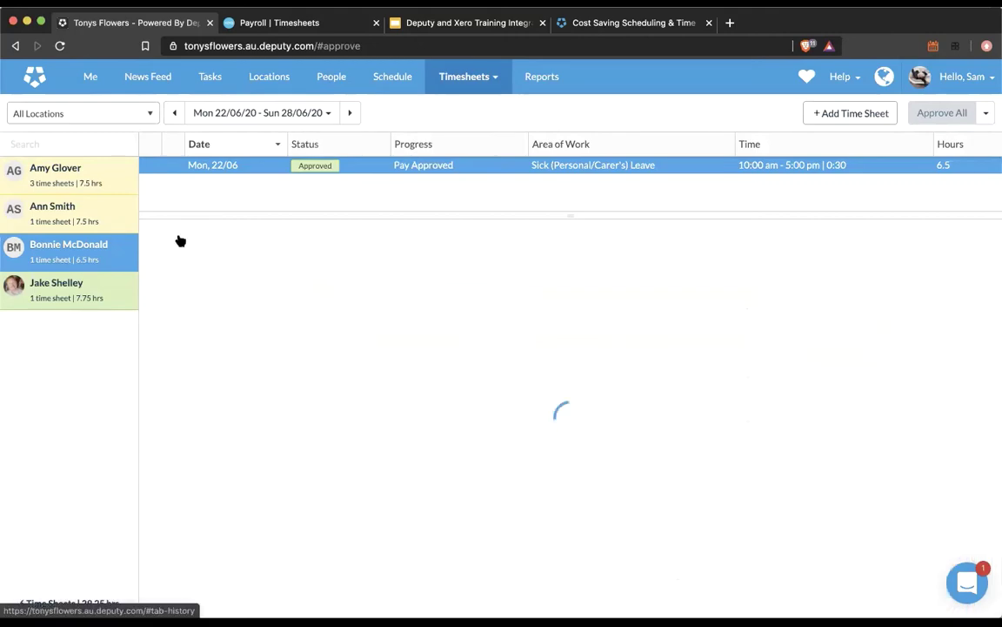
{"action": "left_click", "coordinate": [180, 236]}
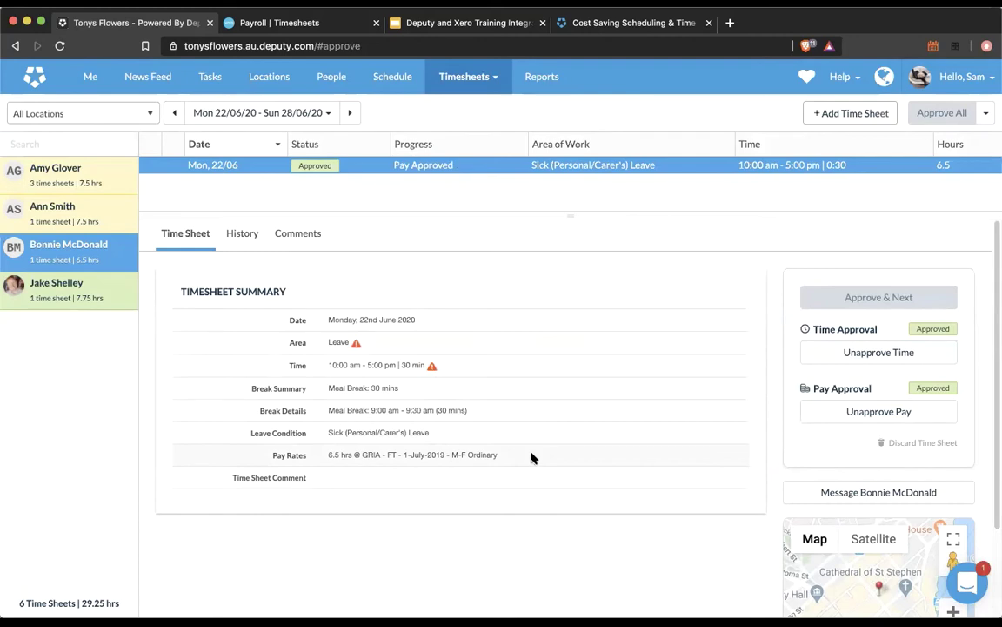
{"action": "left_click_drag", "start_coordinate": [329, 456], "coordinate": [382, 455]}
{"action": "left_click", "coordinate": [541, 471]}
{"action": "mouse_move", "coordinate": [470, 86]}
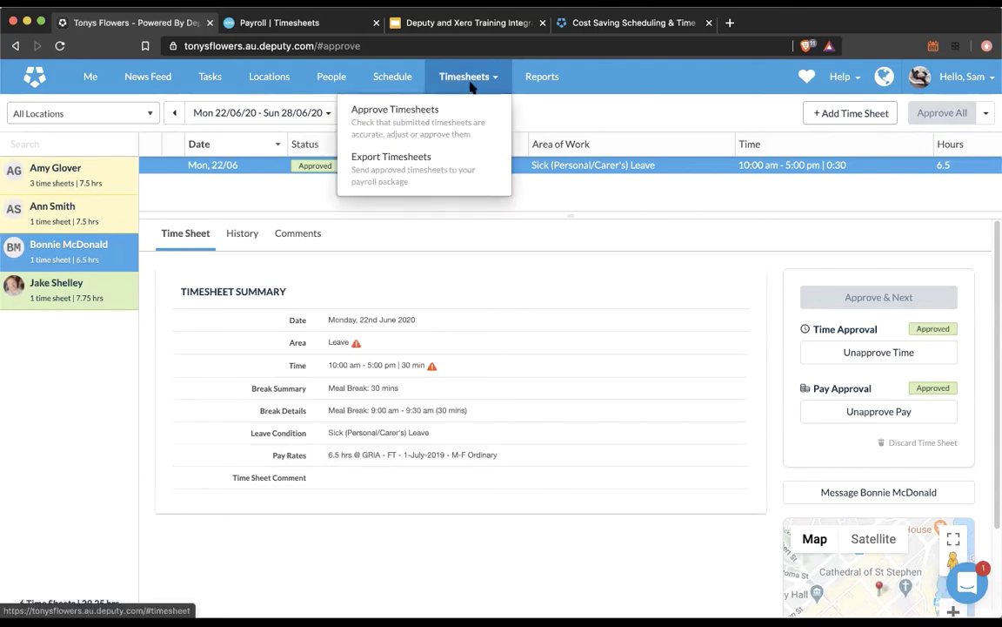
{"action": "left_click", "coordinate": [435, 174]}
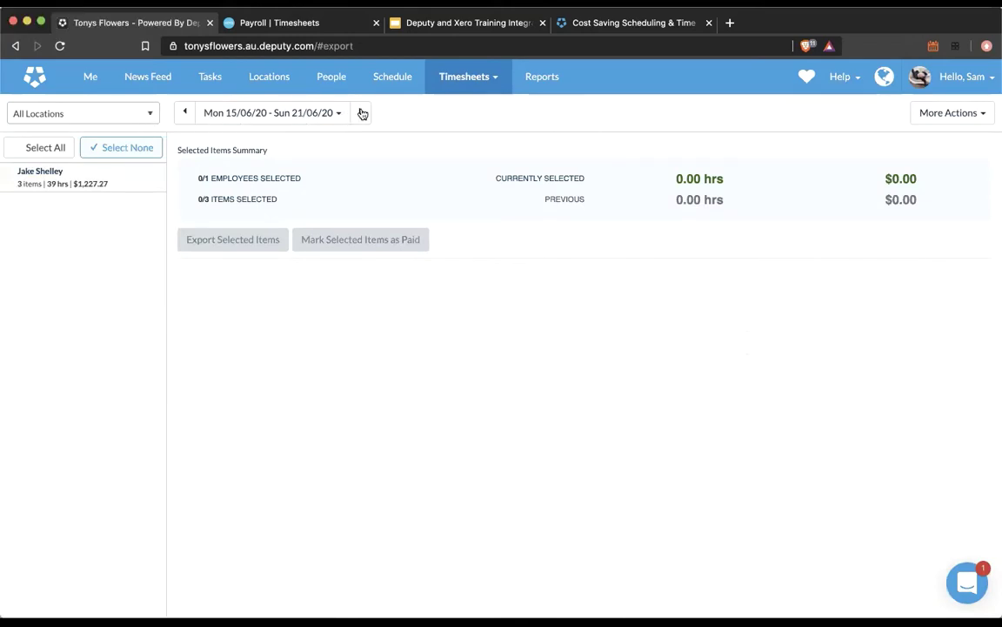
Step: Select the 22–28 June sick-leave timesheet item and open its export settings
{"action": "left_click", "coordinate": [358, 113]}
{"action": "left_click", "coordinate": [96, 186]}
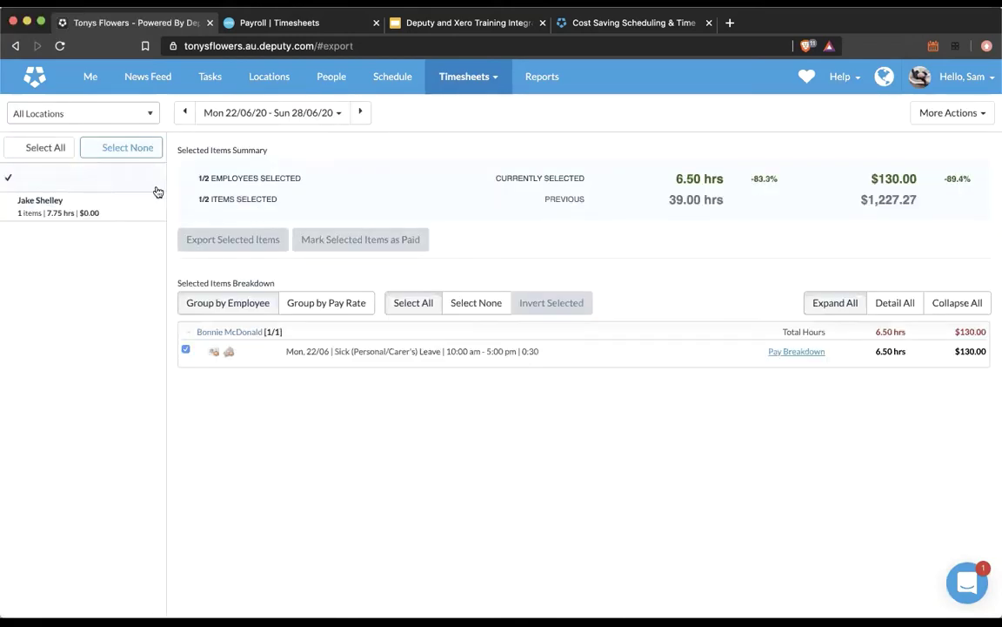
{"action": "left_click", "coordinate": [209, 245]}
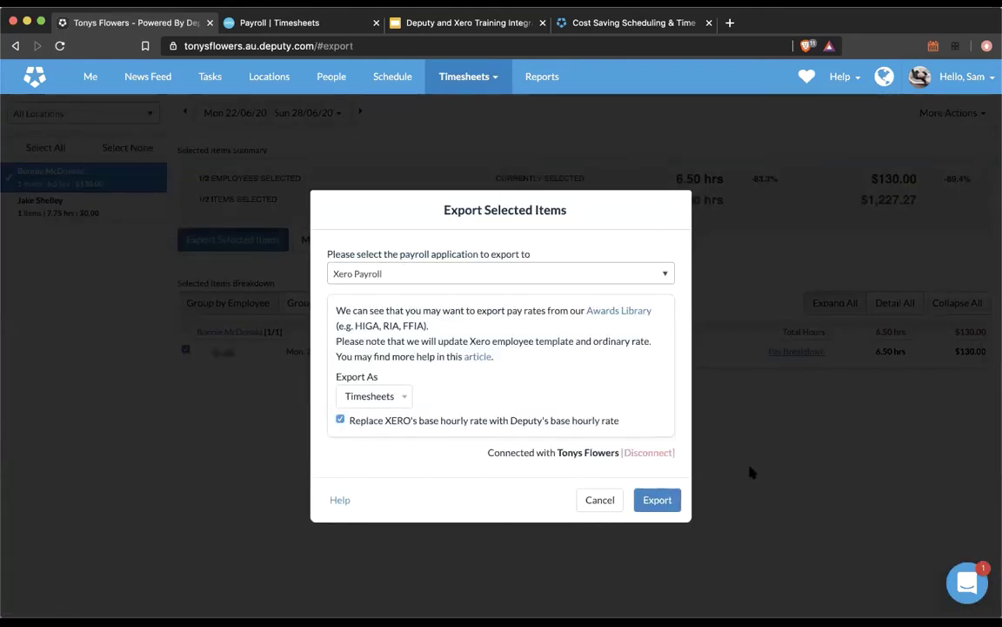
{"action": "left_click", "coordinate": [597, 500]}
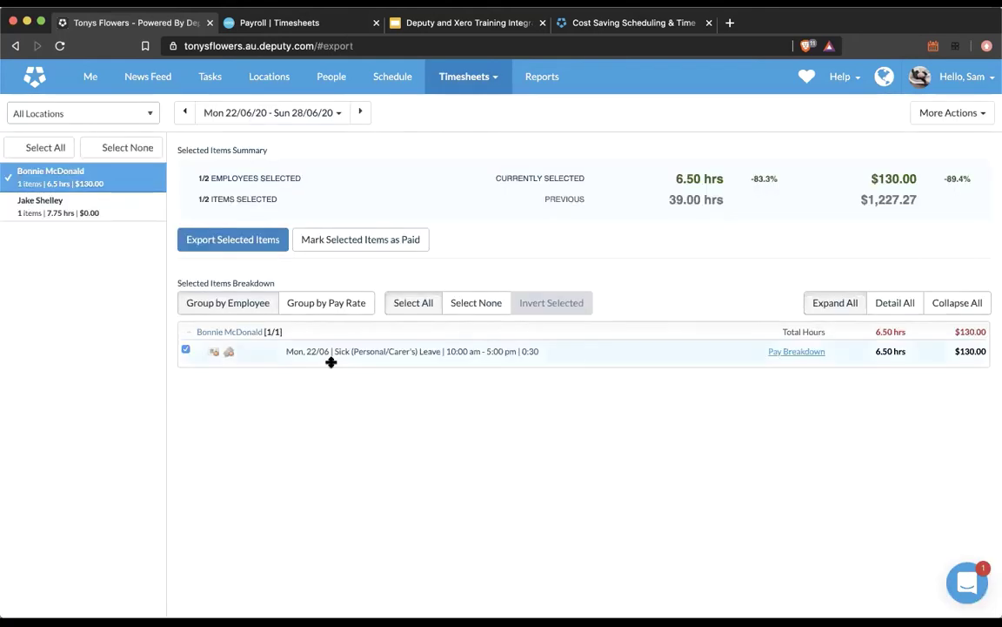
{"action": "left_click", "coordinate": [184, 351]}
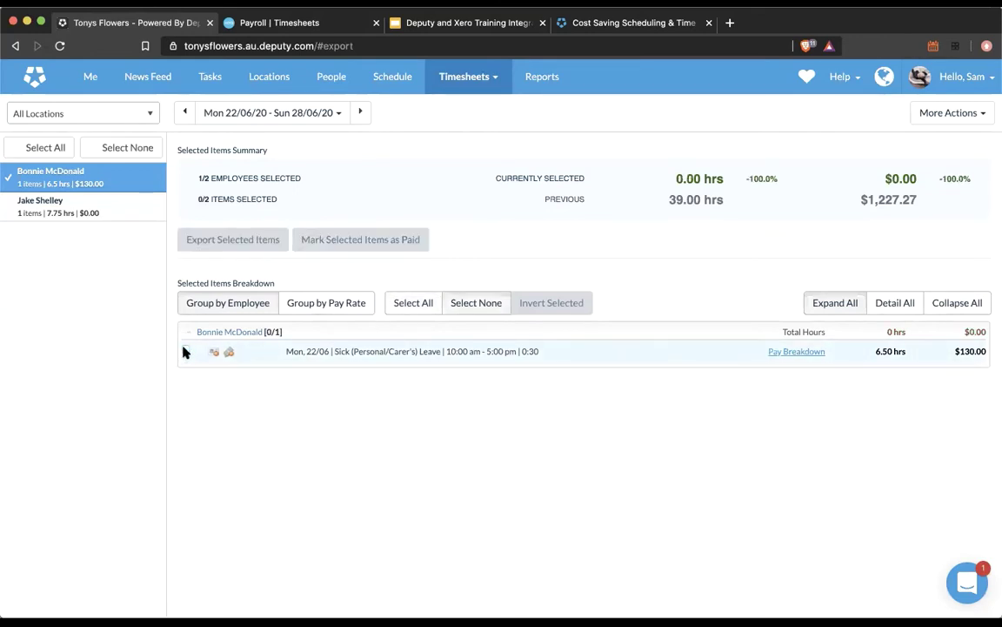
{"action": "left_click", "coordinate": [185, 351]}
{"action": "left_click", "coordinate": [241, 247]}
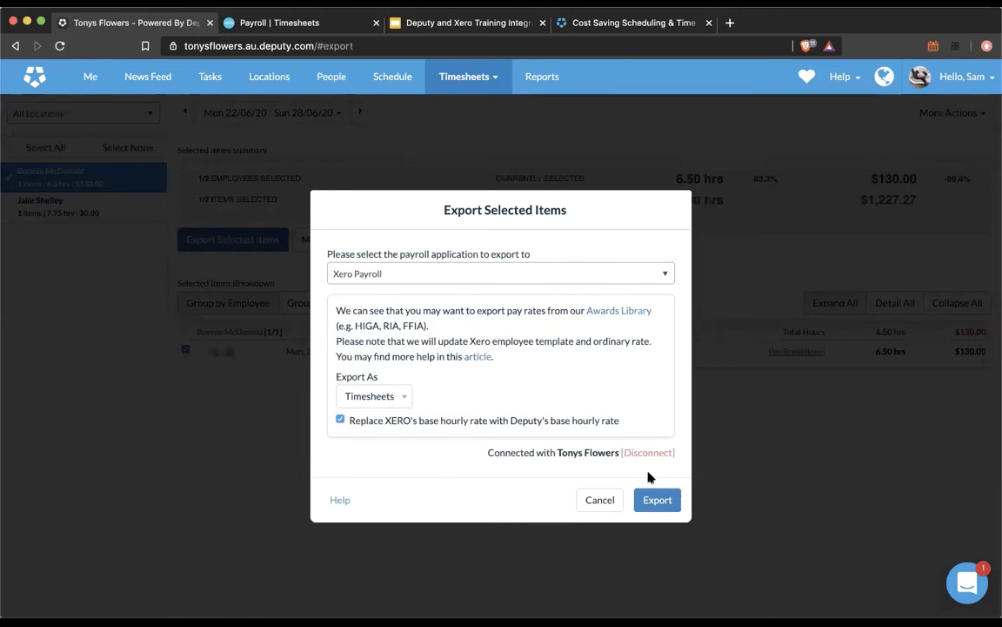
Step: Export it to Xero Payroll, read the employee-data retrieval error, and dismiss it
{"action": "left_click", "coordinate": [654, 503]}
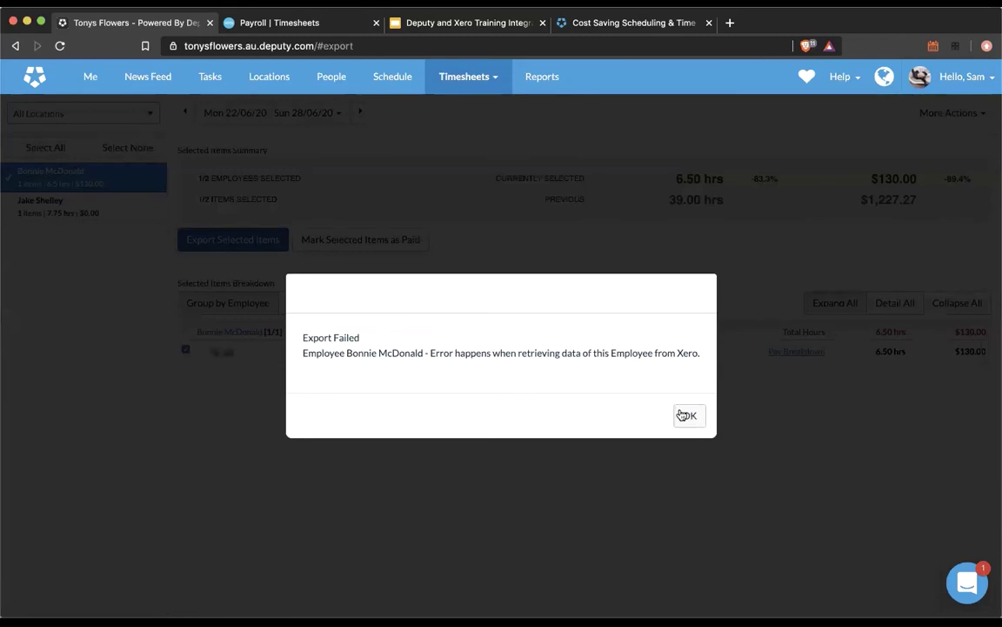
{"action": "left_click_drag", "start_coordinate": [306, 352], "coordinate": [664, 355]}
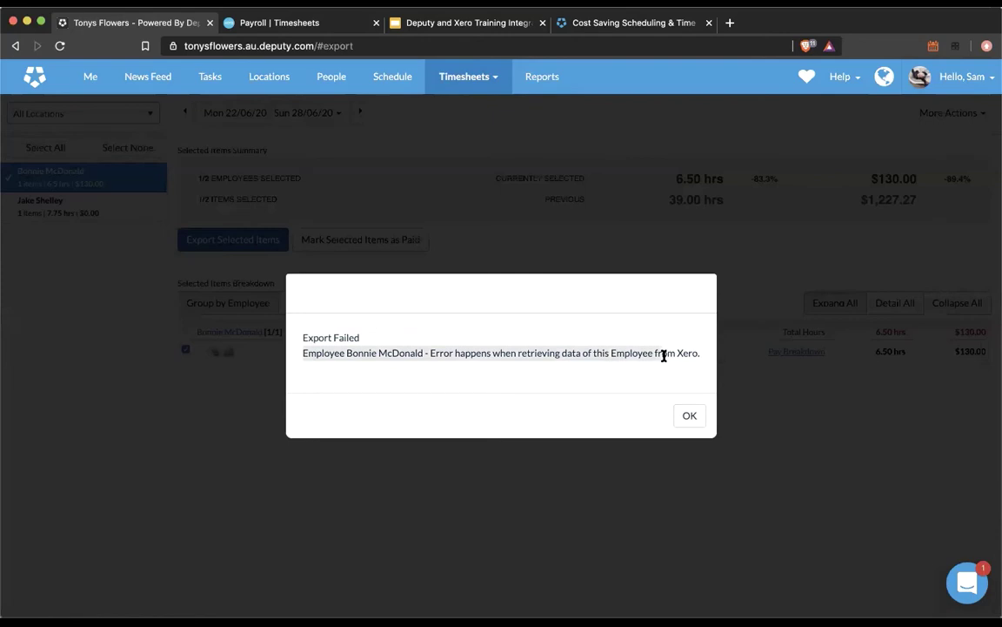
{"action": "left_click", "coordinate": [664, 356]}
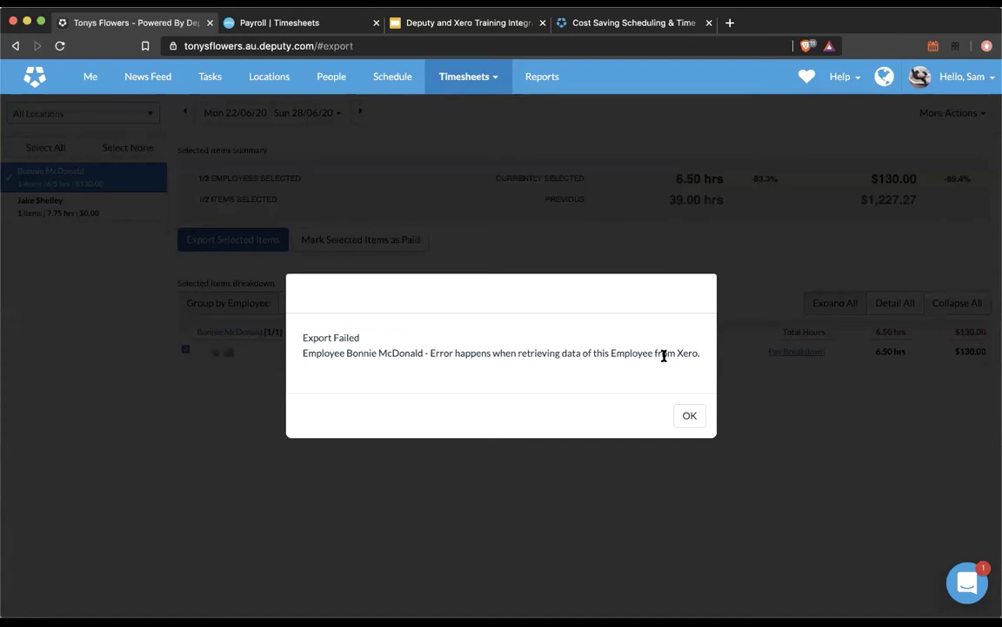
{"action": "left_click", "coordinate": [701, 416]}
{"action": "left_click", "coordinate": [335, 80]}
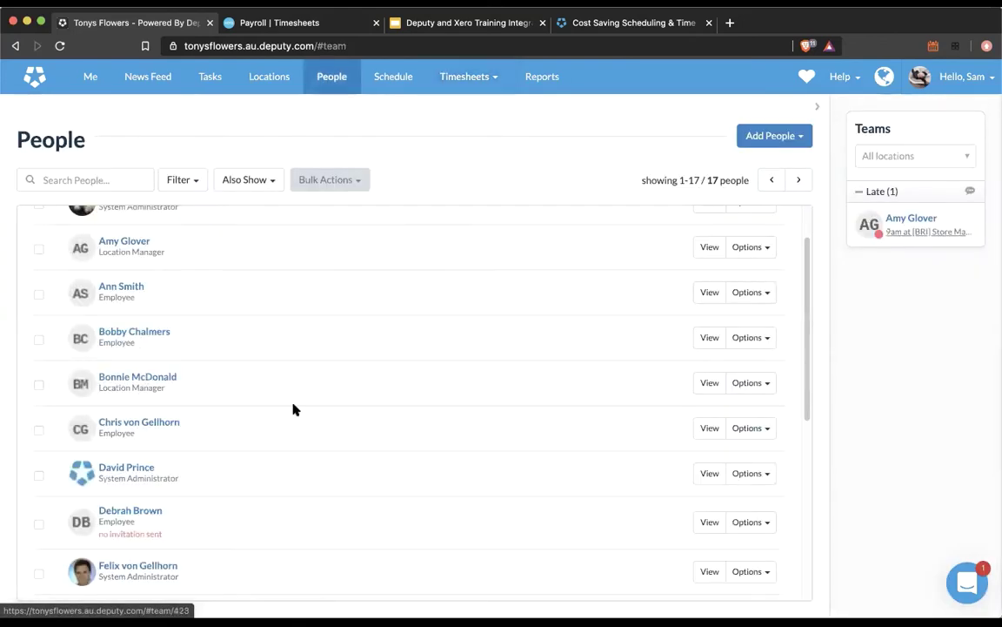
Step: Open the location manager's Pay Rates & Leave and inspect the Time Sheet Export Code
{"action": "left_click", "coordinate": [293, 404]}
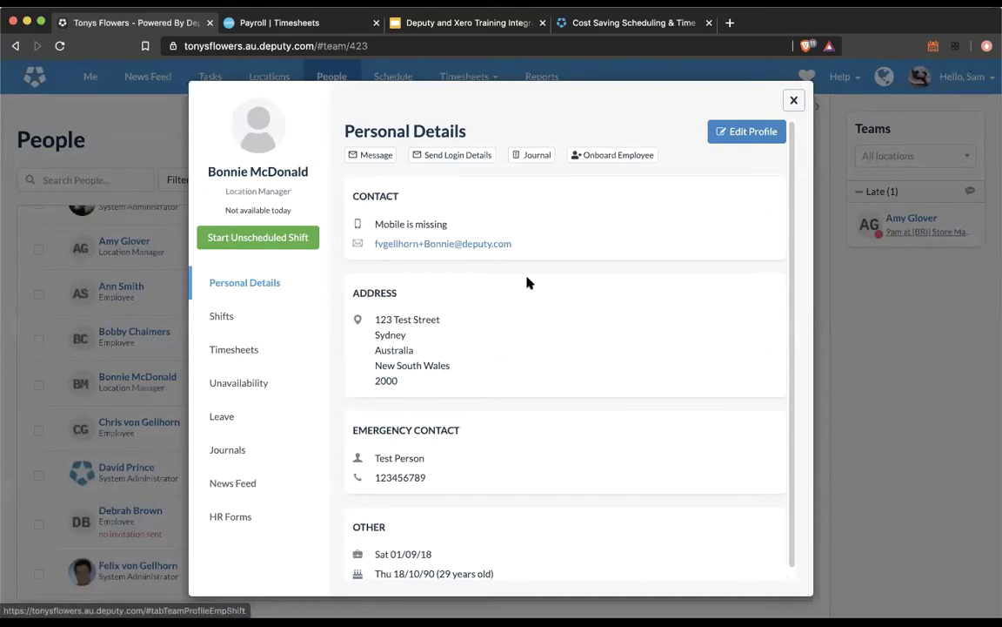
{"action": "left_click", "coordinate": [793, 100]}
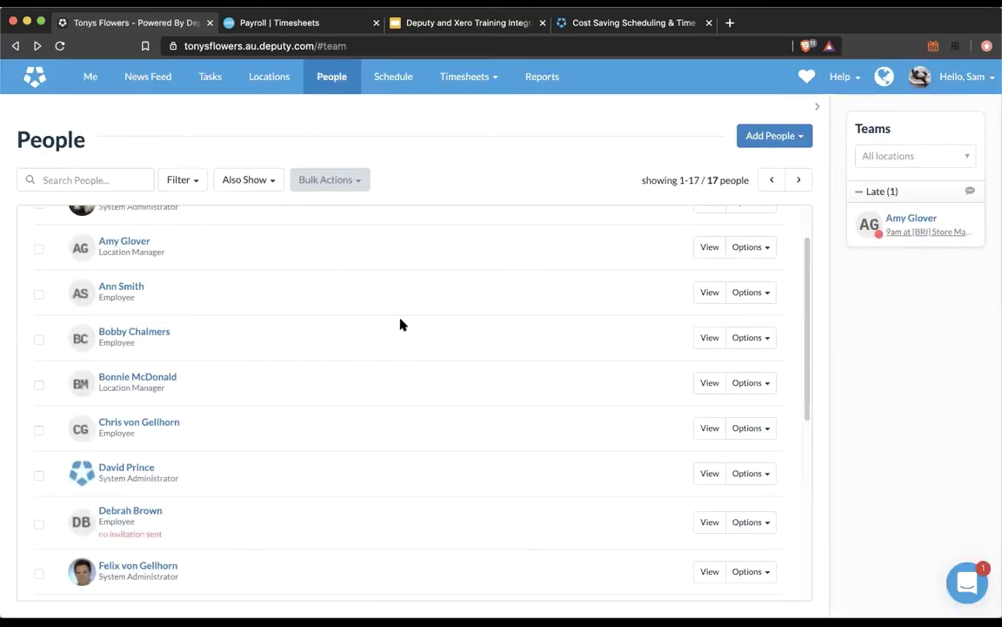
{"action": "left_click", "coordinate": [300, 26]}
{"action": "left_click", "coordinate": [161, 26]}
{"action": "left_click", "coordinate": [155, 380]}
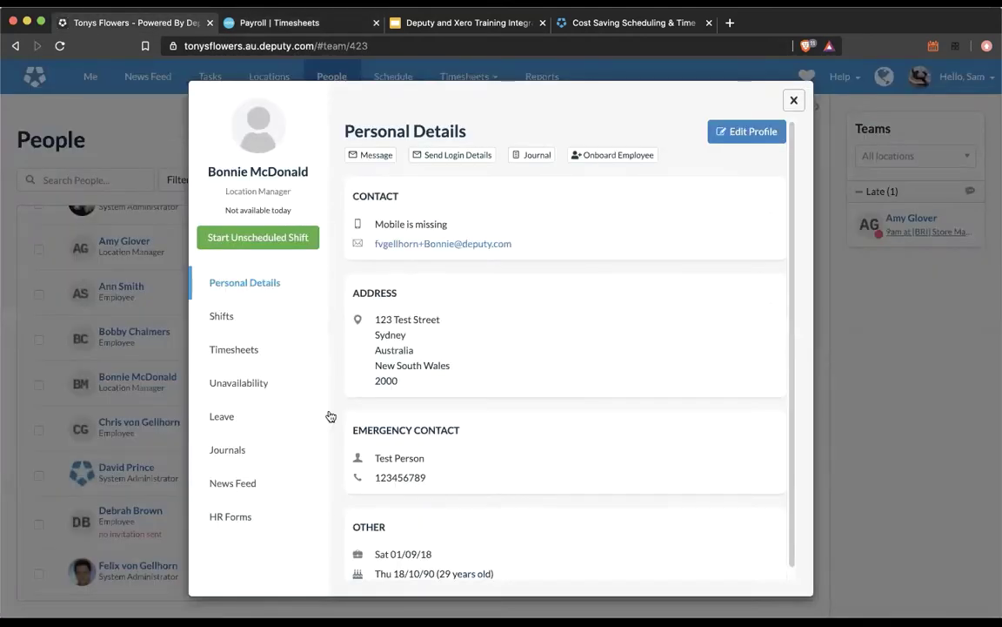
{"action": "left_click", "coordinate": [745, 138]}
{"action": "left_click", "coordinate": [217, 361]}
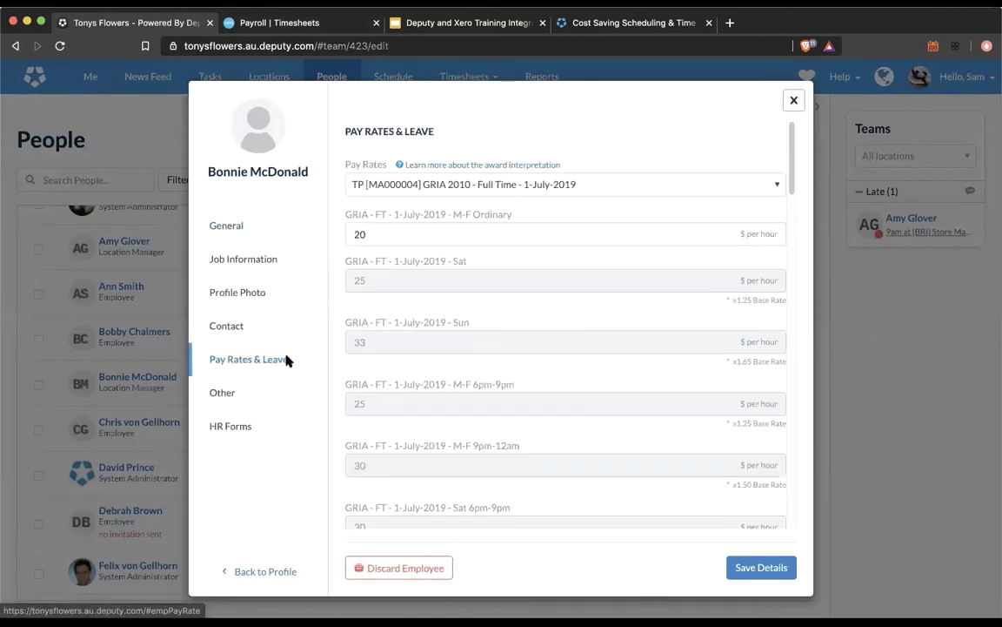
{"action": "scroll", "coordinate": [647, 324], "scroll_direction": "down", "scroll_amount": 15}
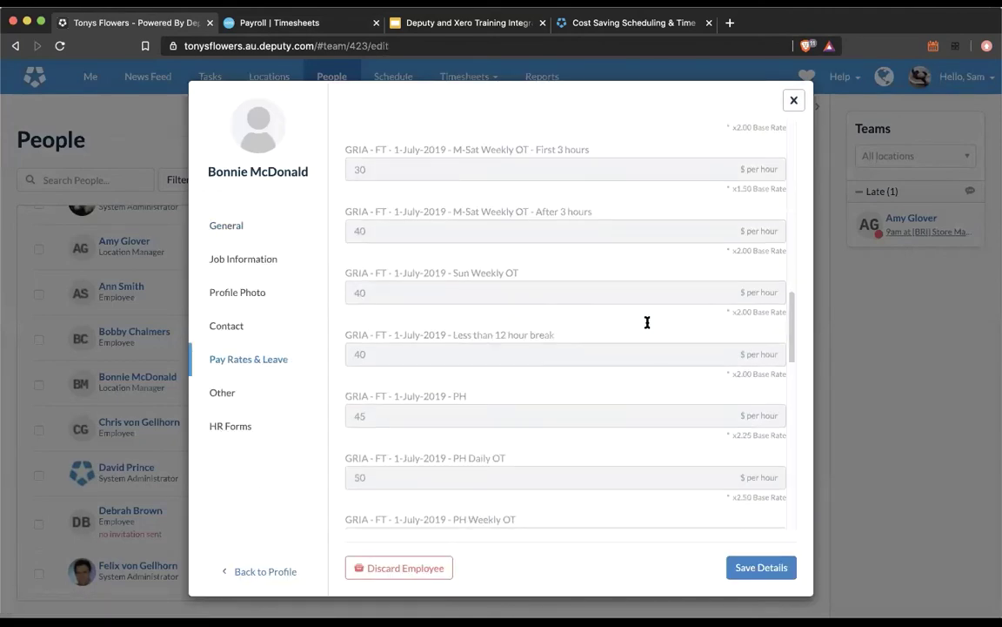
{"action": "left_click_drag", "start_coordinate": [344, 357], "coordinate": [463, 357]}
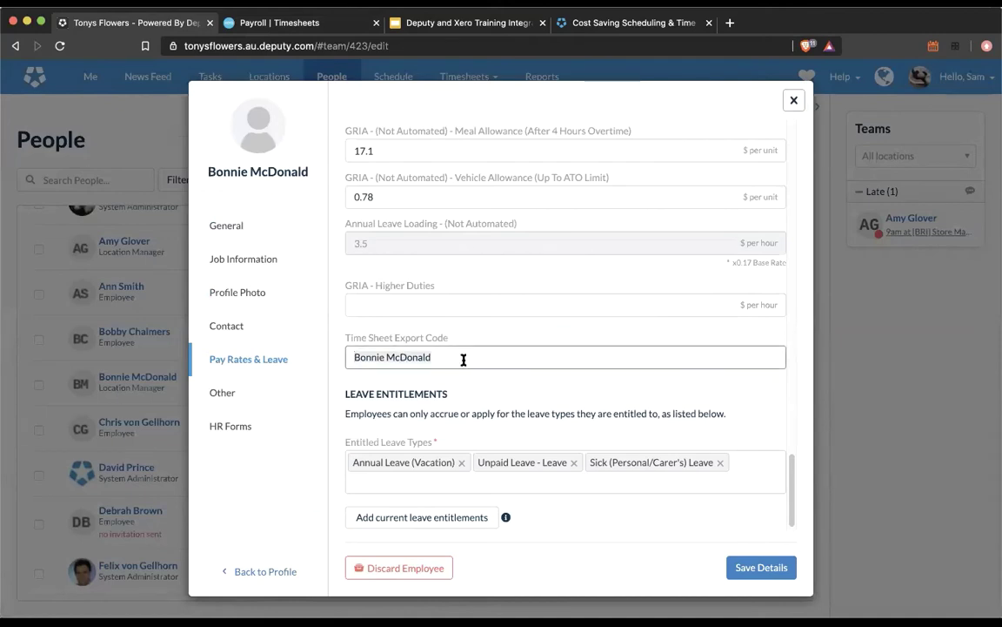
{"action": "left_click", "coordinate": [795, 102]}
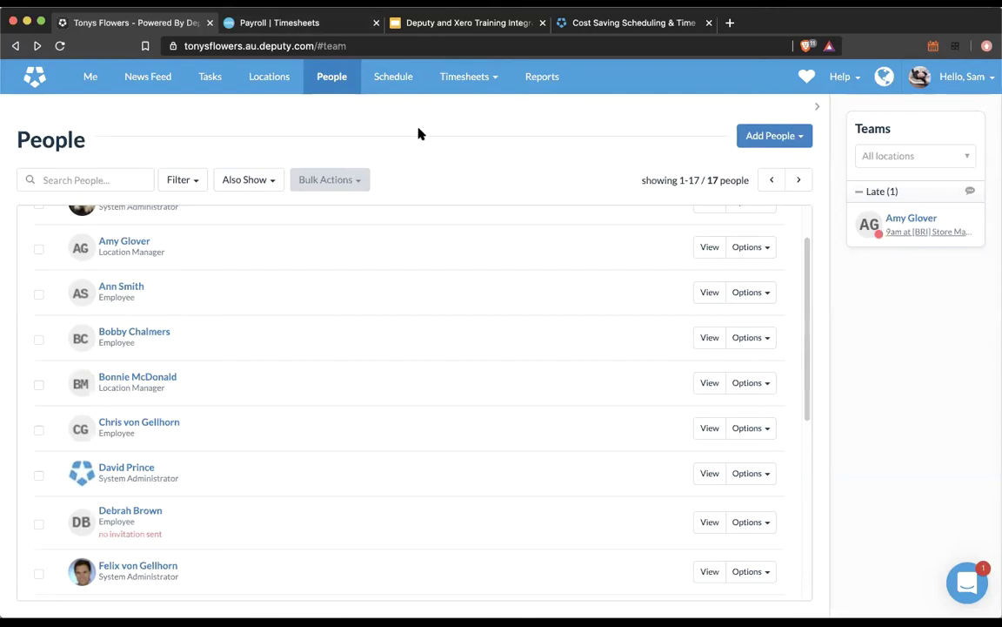
Step: Reopen the employee's pay rates and select the export code holding their full name
{"action": "left_click", "coordinate": [157, 377]}
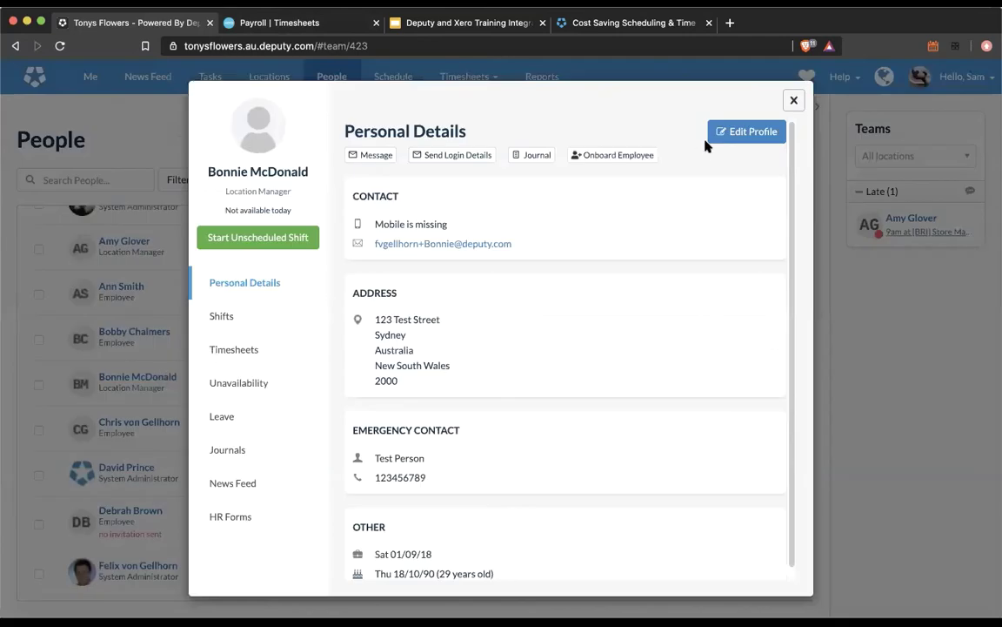
{"action": "left_click", "coordinate": [714, 132]}
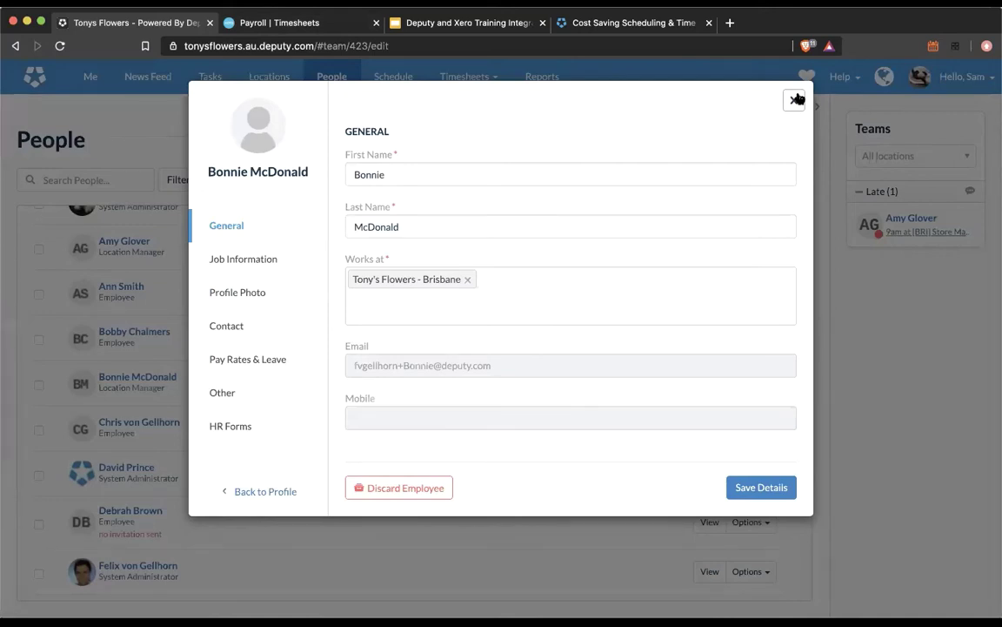
{"action": "left_click", "coordinate": [269, 364]}
{"action": "left_click", "coordinate": [448, 356]}
{"action": "left_click_drag", "start_coordinate": [448, 355], "coordinate": [344, 360]}
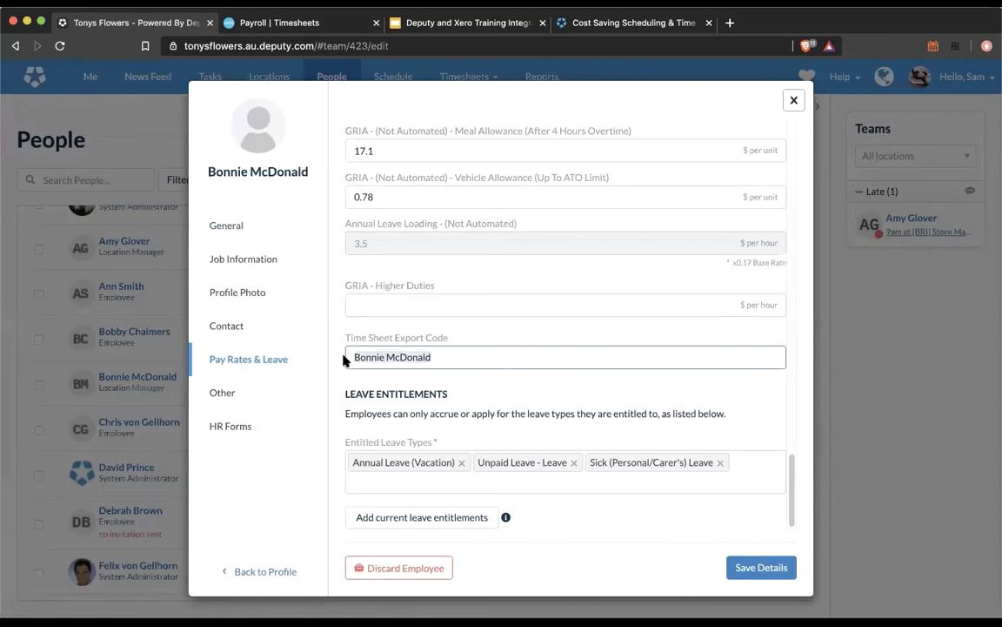
Step: Confirm the employee appears in Xero Payroll's employees list, then return to Deputy's edit window
{"action": "left_click", "coordinate": [313, 22]}
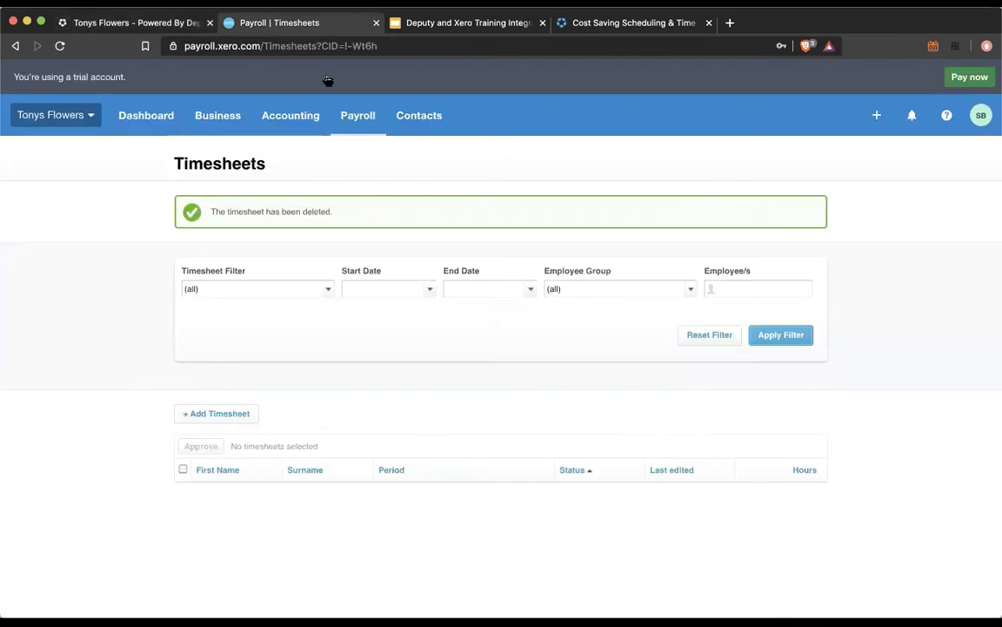
{"action": "left_click", "coordinate": [355, 115]}
{"action": "left_click", "coordinate": [383, 191]}
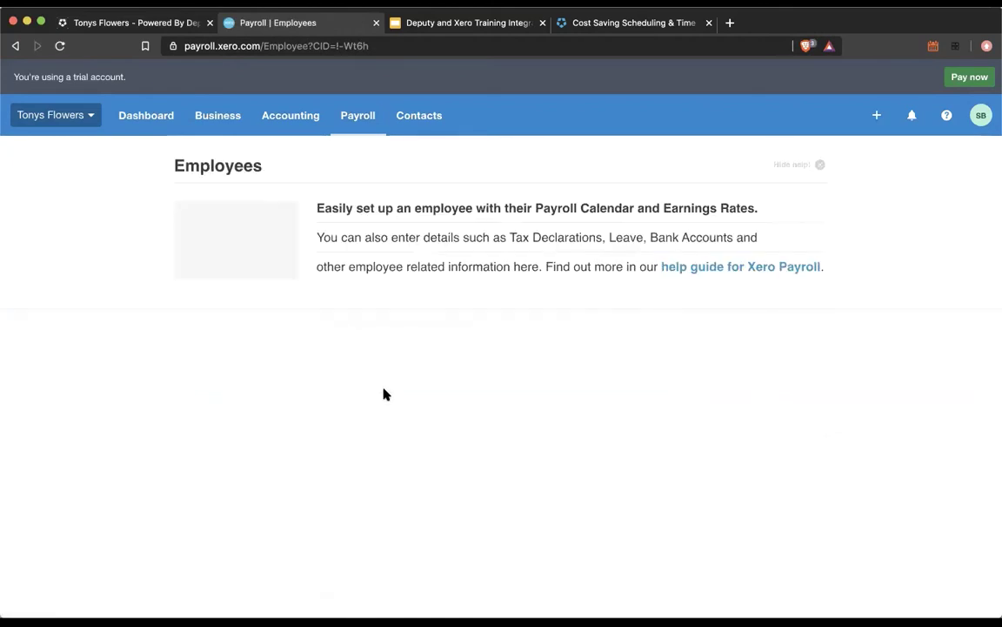
{"action": "scroll", "coordinate": [373, 405], "scroll_direction": "down", "scroll_amount": 2}
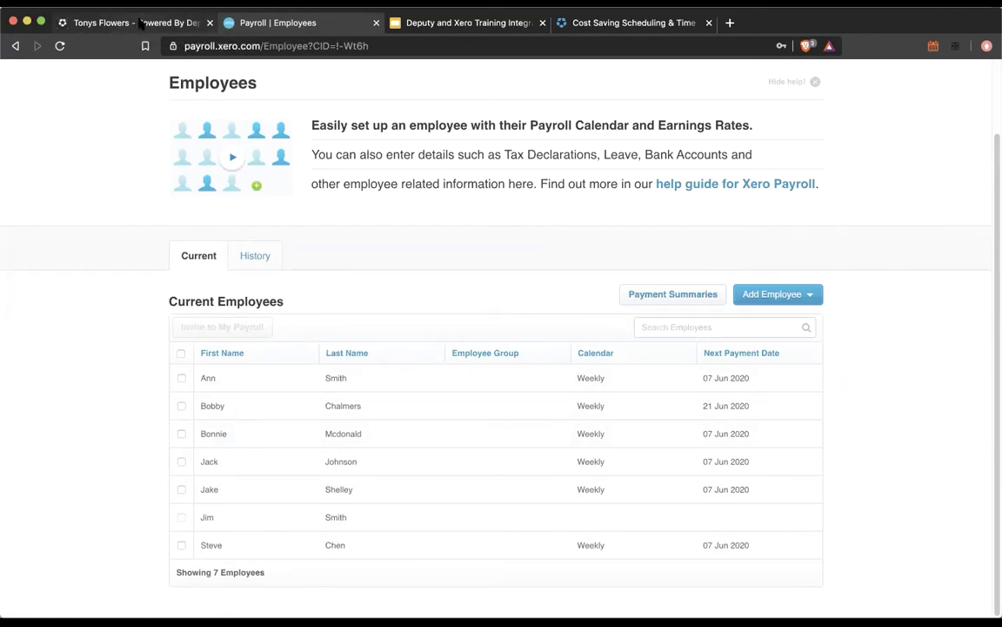
{"action": "left_click", "coordinate": [139, 24]}
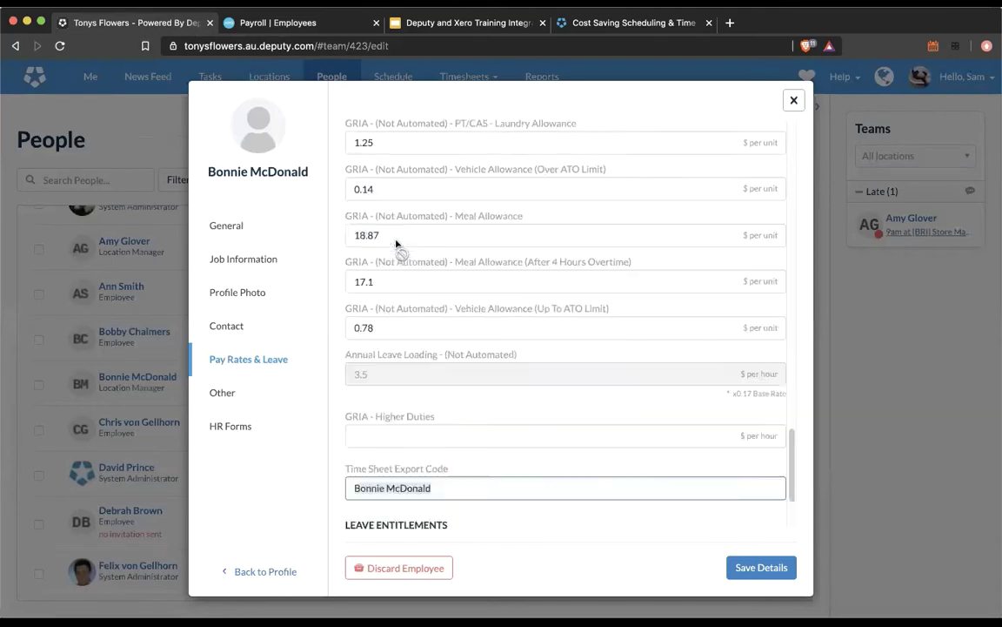
{"action": "scroll", "coordinate": [396, 244], "scroll_direction": "up", "scroll_amount": 5}
{"action": "left_click", "coordinate": [249, 231]}
{"action": "left_click", "coordinate": [354, 227]}
{"action": "double_click", "coordinate": [343, 228]}
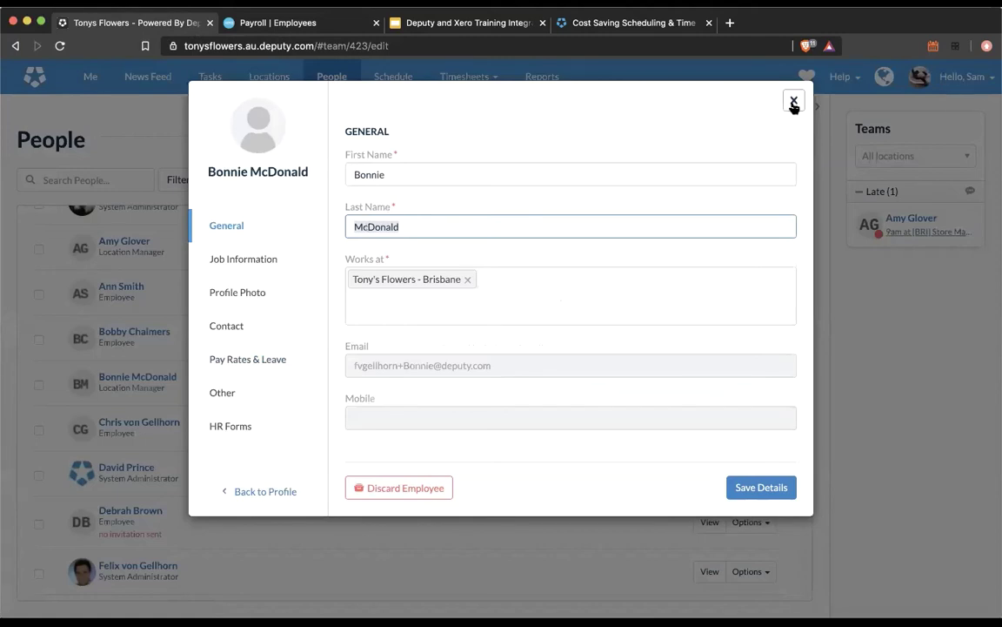
{"action": "left_click", "coordinate": [470, 224]}
{"action": "left_click", "coordinate": [392, 175]}
{"action": "left_click_drag", "start_coordinate": [391, 173], "coordinate": [346, 172]}
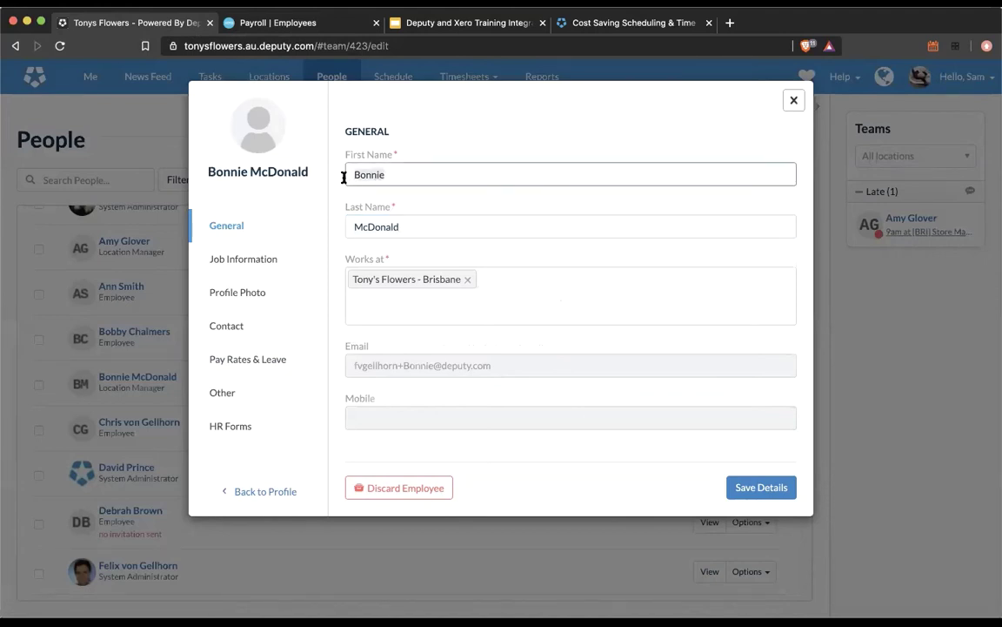
{"action": "left_click_drag", "start_coordinate": [412, 223], "coordinate": [342, 223]}
{"action": "left_click", "coordinate": [248, 359]}
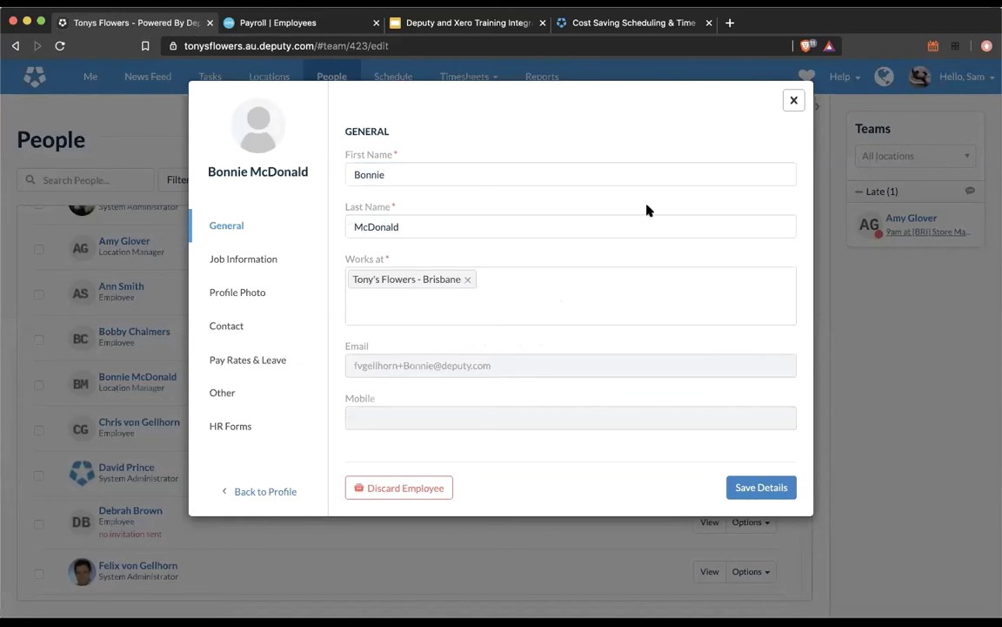
{"action": "scroll", "coordinate": [566, 252], "scroll_direction": "up", "scroll_amount": 5}
{"action": "scroll", "coordinate": [561, 261], "scroll_direction": "down", "scroll_amount": 10}
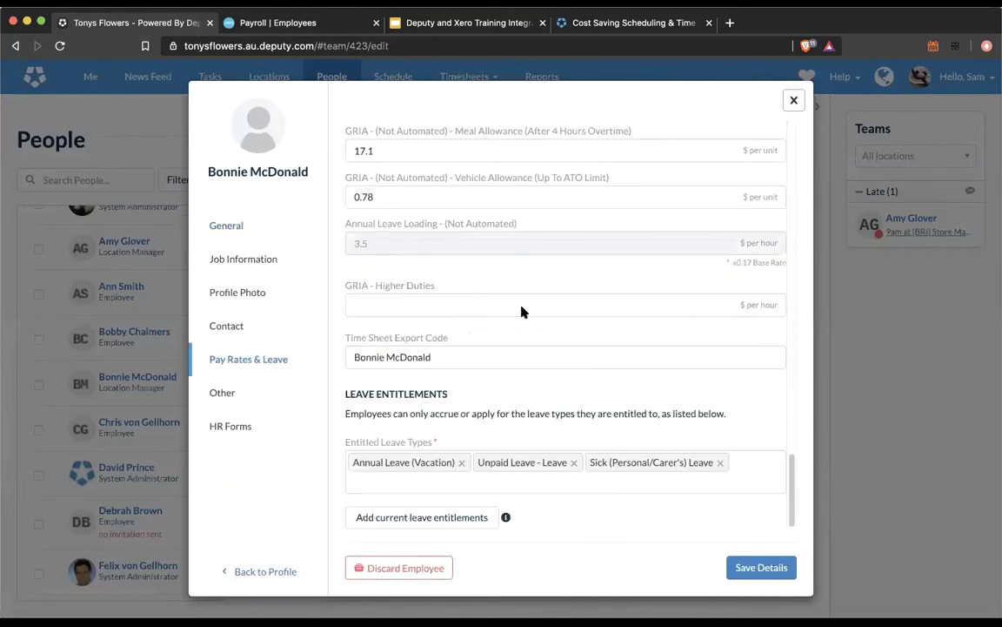
{"action": "left_click", "coordinate": [518, 358]}
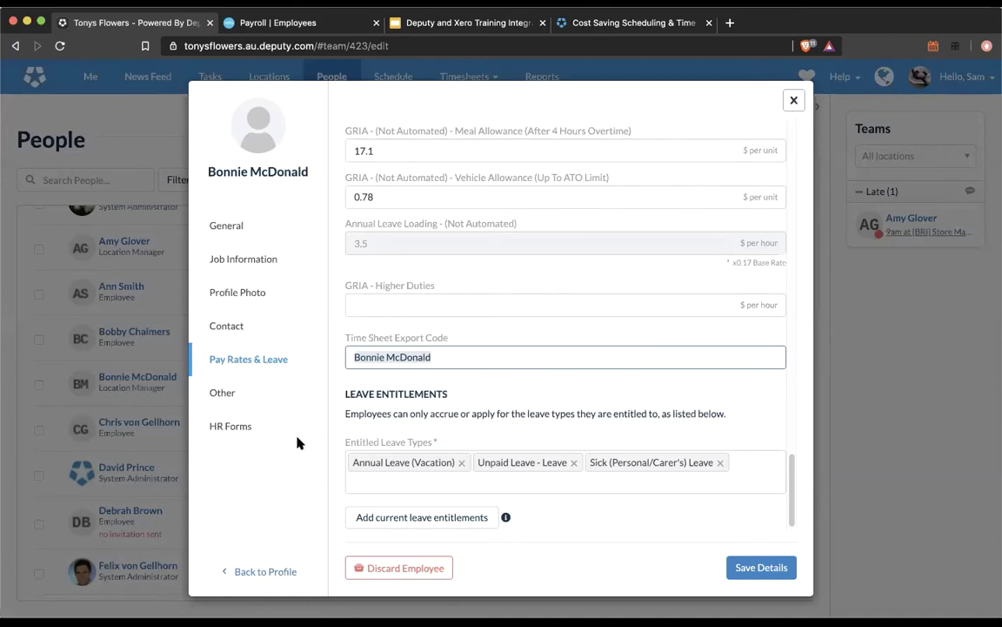
{"action": "left_click", "coordinate": [174, 387]}
{"action": "scroll", "coordinate": [174, 366], "scroll_direction": "up", "scroll_amount": 2}
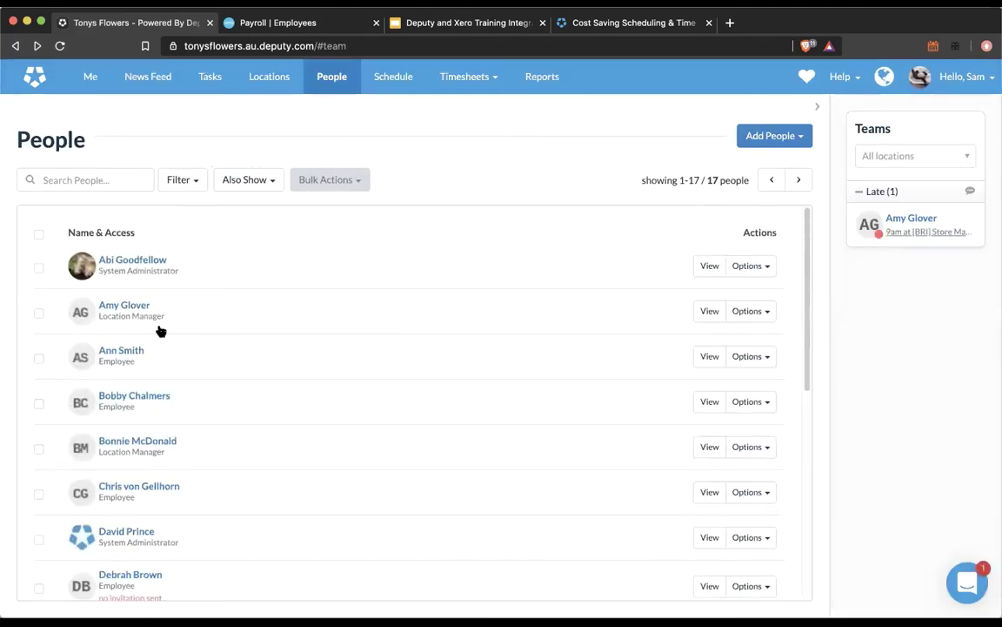
{"action": "scroll", "coordinate": [159, 330], "scroll_direction": "down", "scroll_amount": 3}
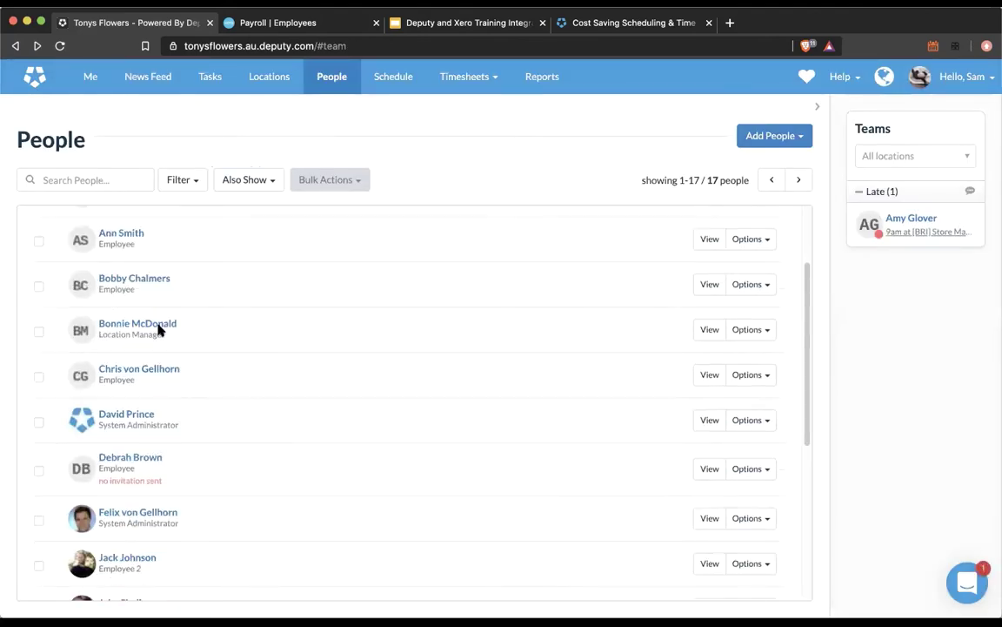
{"action": "left_click", "coordinate": [228, 320]}
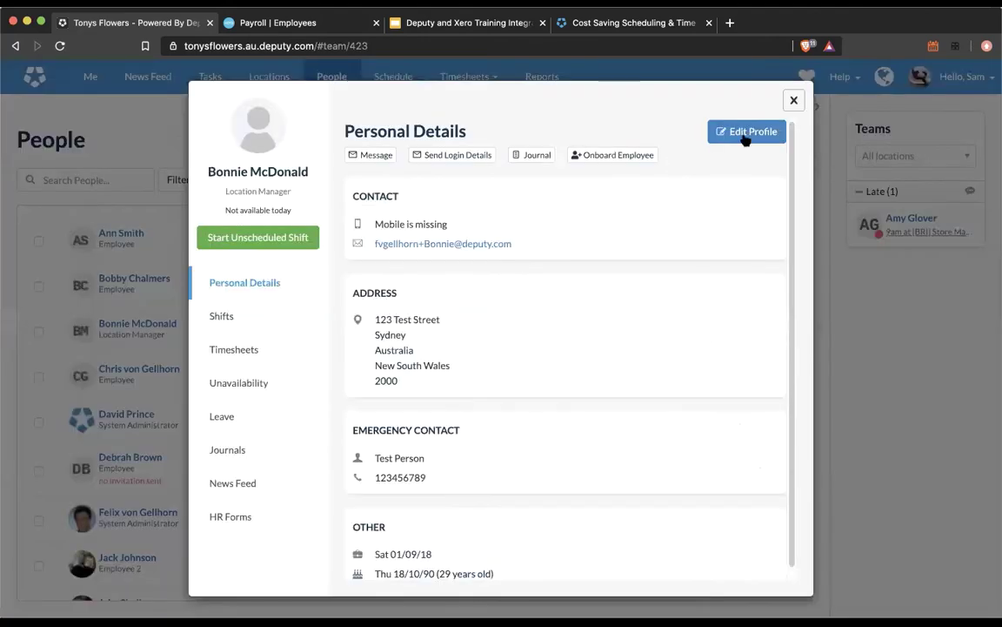
{"action": "left_click", "coordinate": [389, 174]}
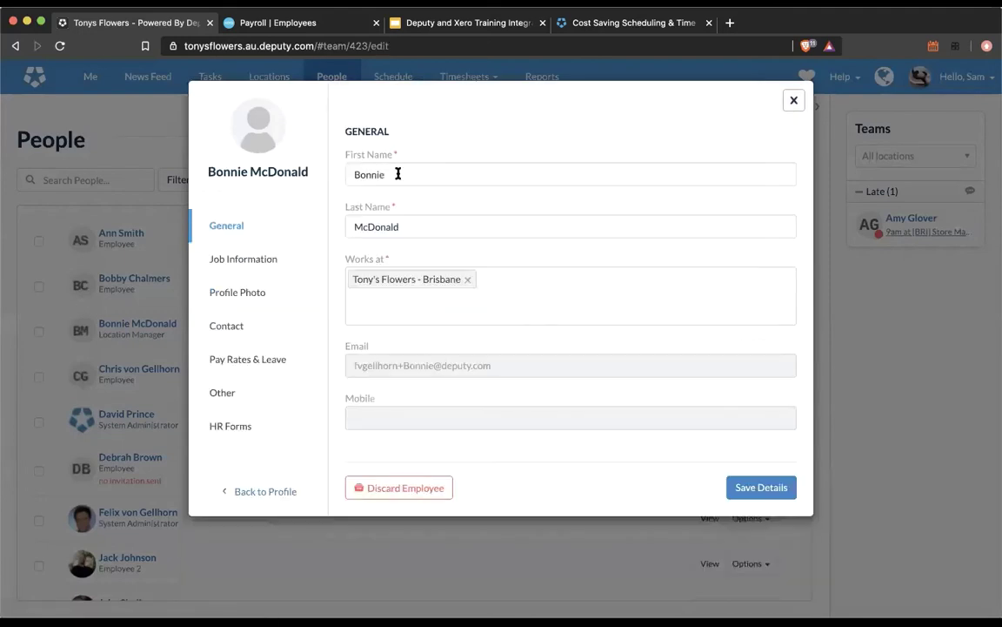
{"action": "double_click", "coordinate": [398, 174]}
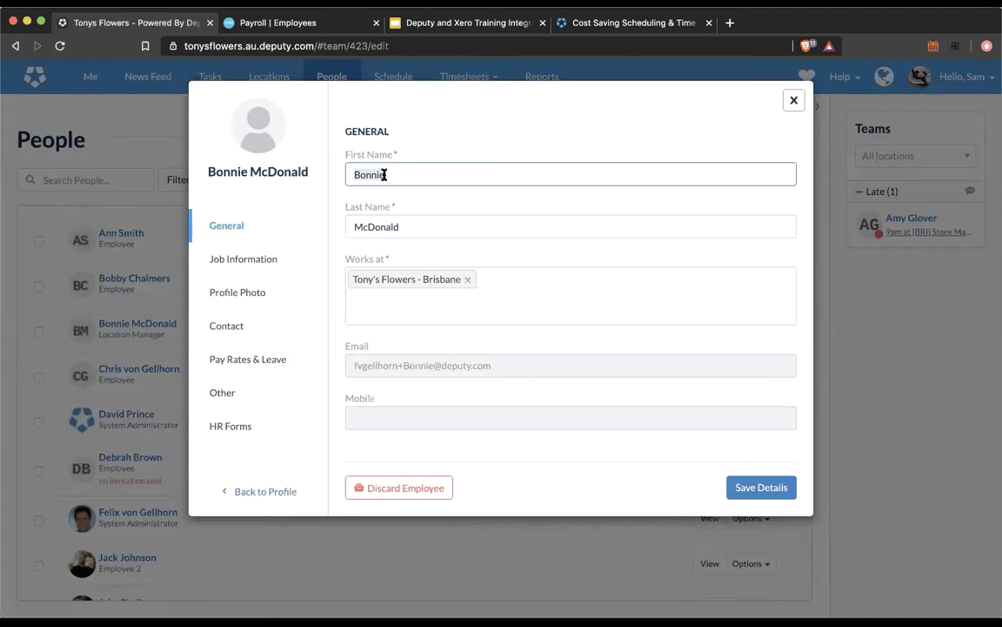
{"action": "left_click", "coordinate": [425, 226]}
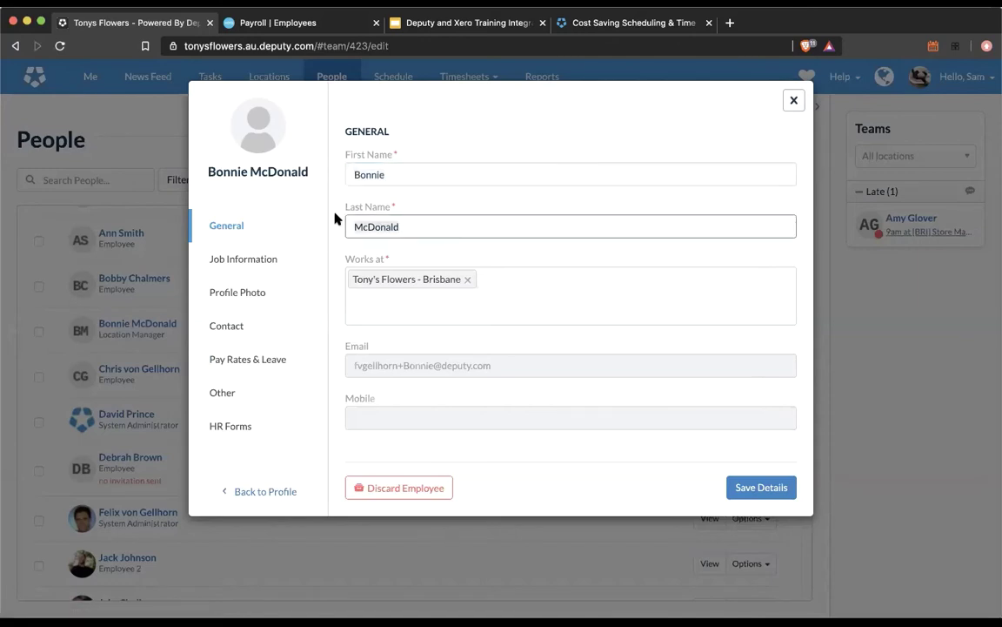
{"action": "left_click", "coordinate": [302, 24]}
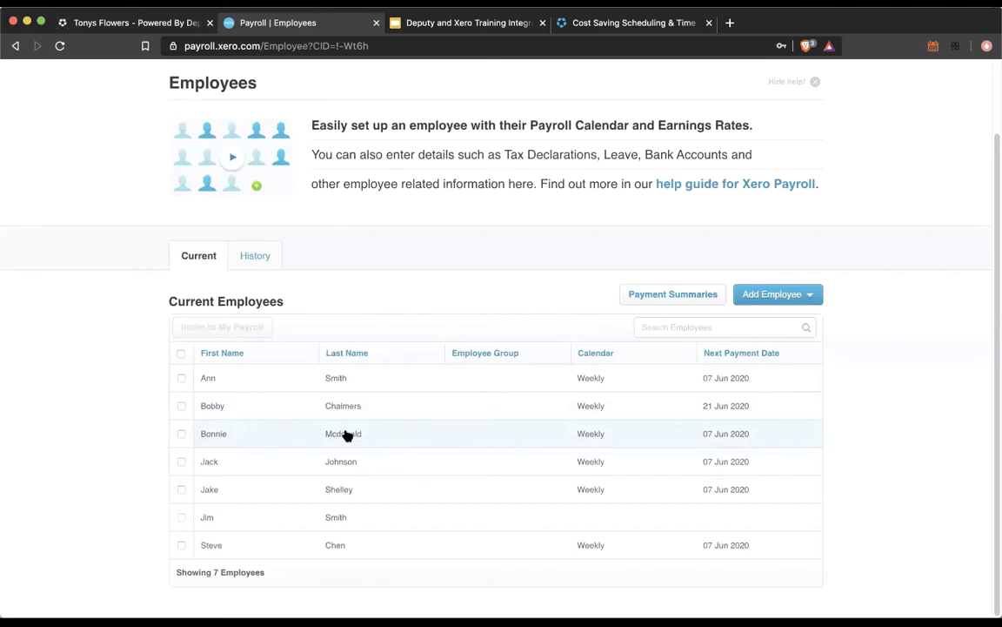
{"action": "left_click", "coordinate": [177, 24]}
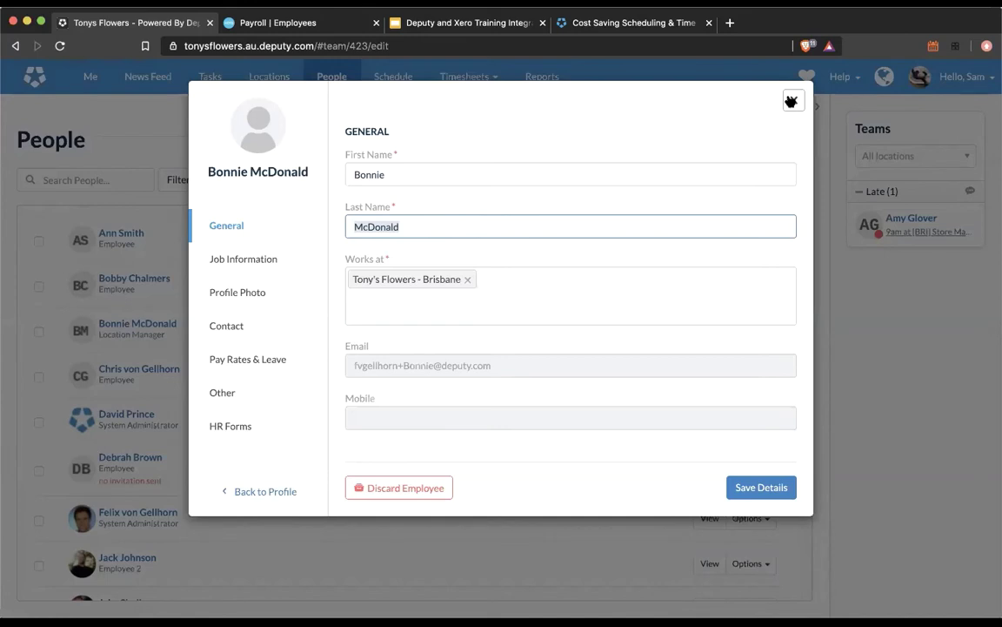
{"action": "left_click", "coordinate": [792, 103]}
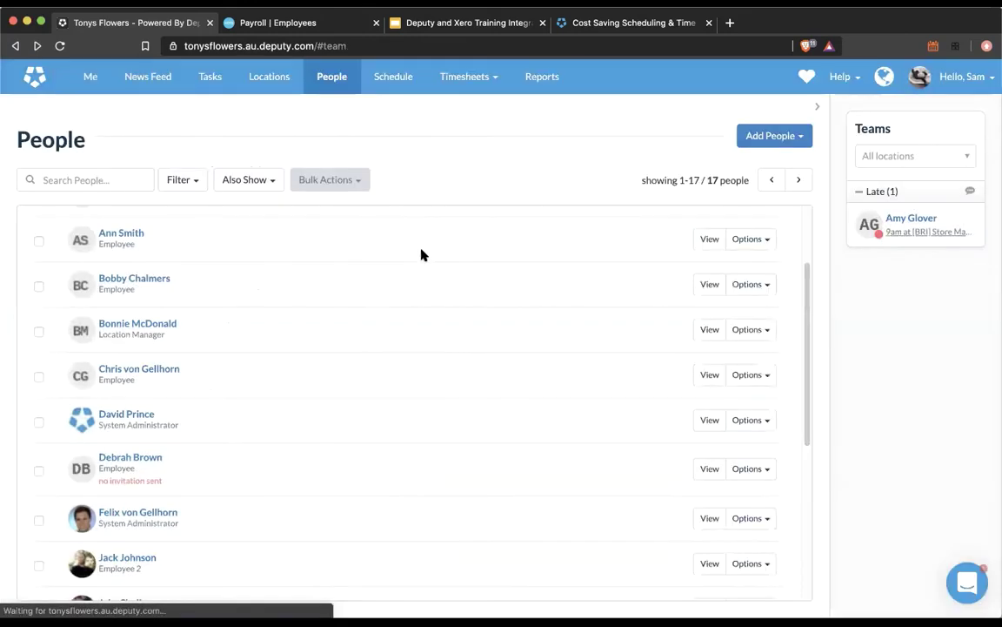
{"action": "left_click", "coordinate": [128, 556]}
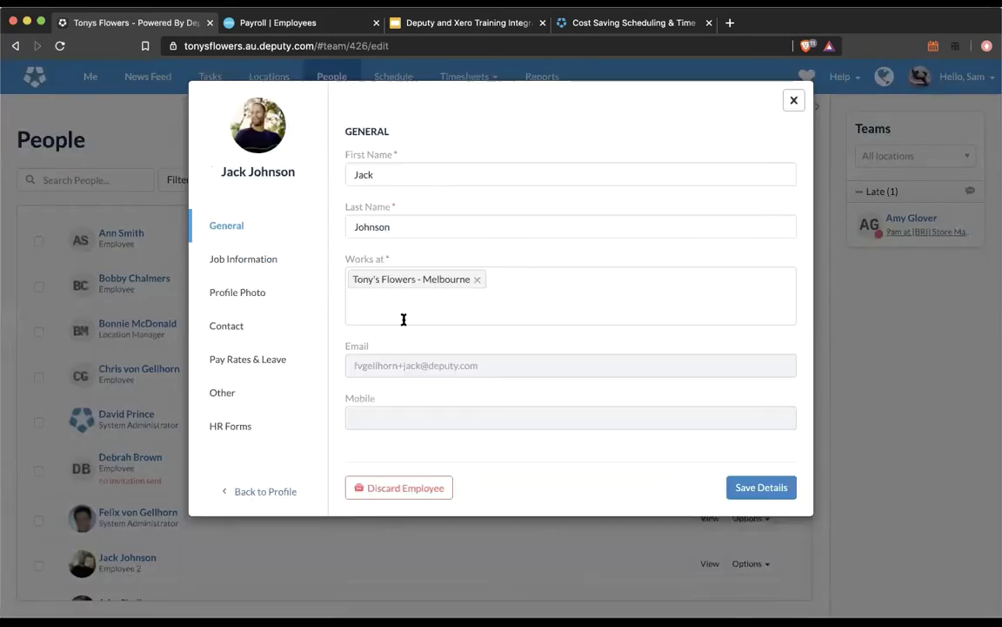
{"action": "left_click", "coordinate": [247, 362]}
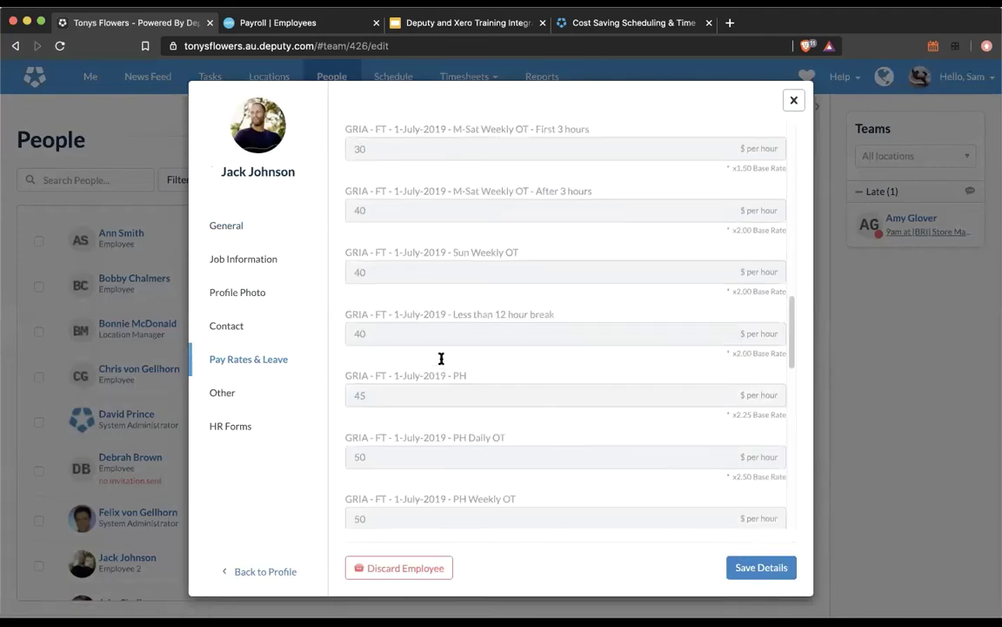
{"action": "left_click", "coordinate": [790, 102]}
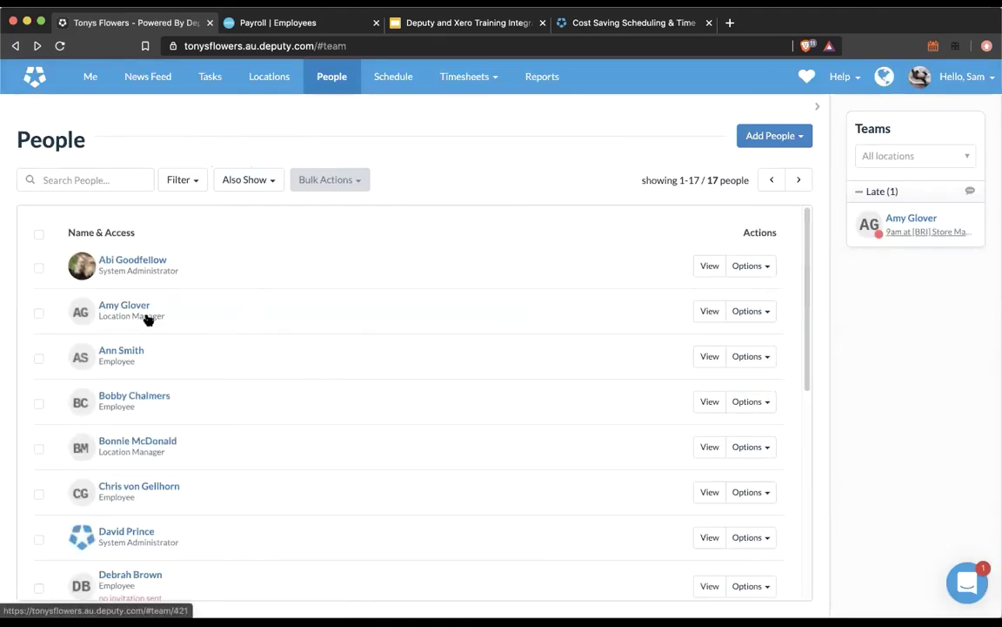
{"action": "scroll", "coordinate": [191, 440], "scroll_direction": "down", "scroll_amount": 5}
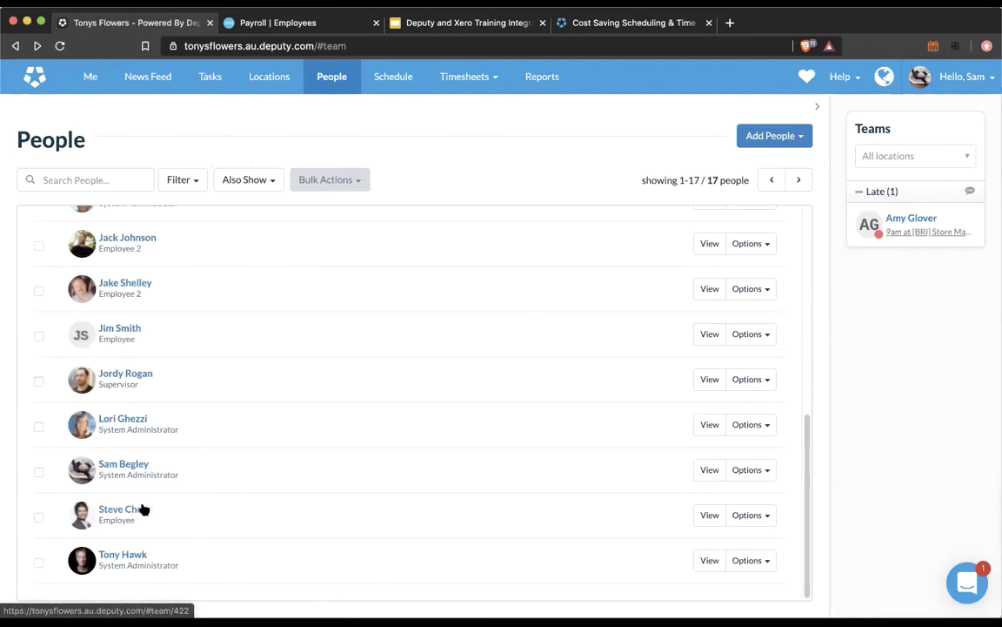
{"action": "scroll", "coordinate": [165, 322], "scroll_direction": "up", "scroll_amount": 1}
Step: Switch the top Employee 2 staff member from the award rate to Hourly pay and save
{"action": "left_click", "coordinate": [138, 262]}
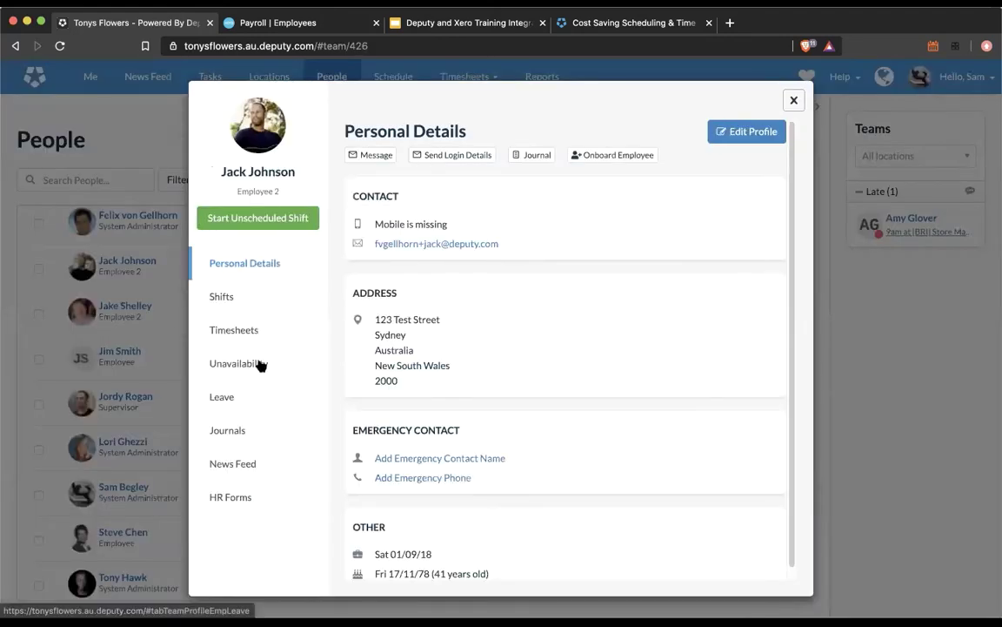
{"action": "left_click", "coordinate": [714, 137]}
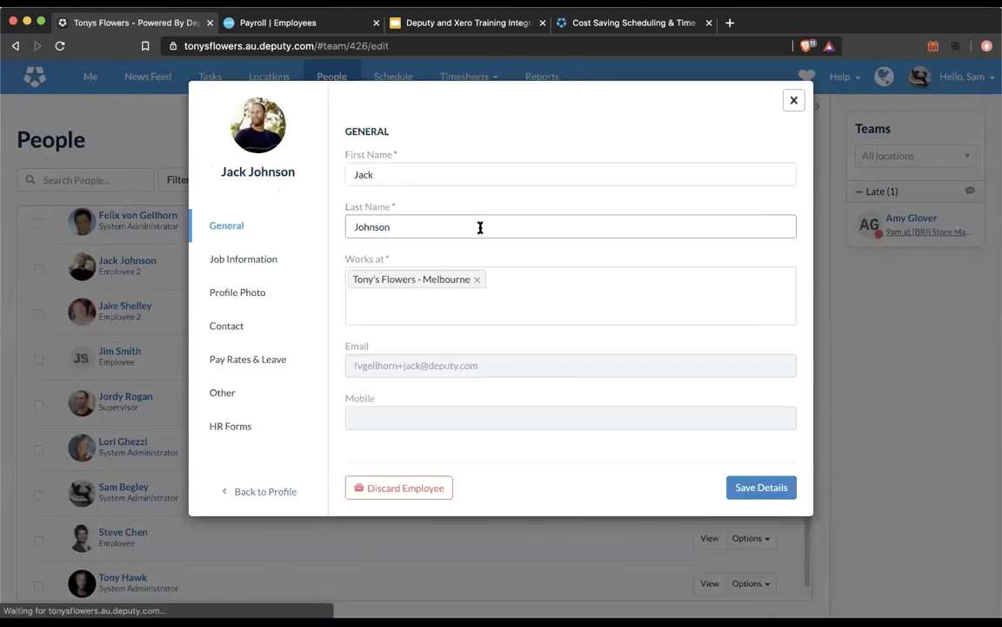
{"action": "left_click", "coordinate": [270, 358]}
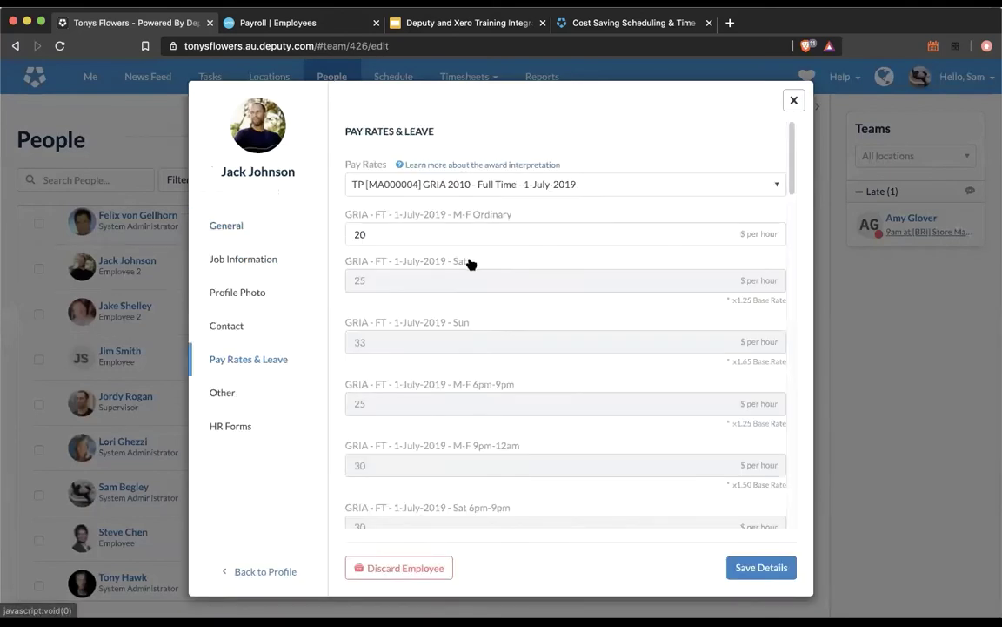
{"action": "left_click", "coordinate": [418, 190]}
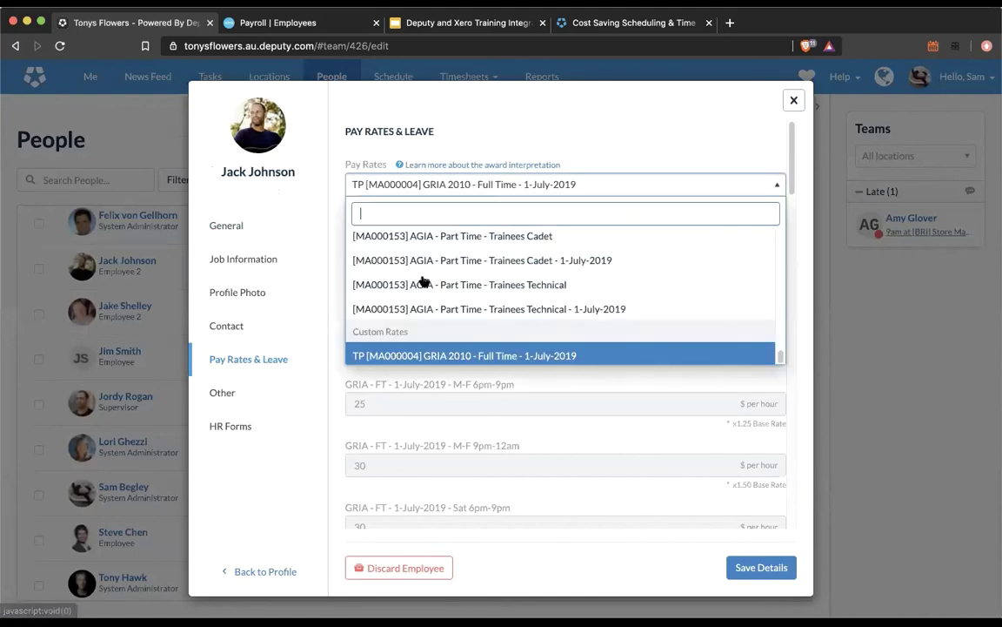
{"action": "scroll", "coordinate": [424, 280], "scroll_direction": "up", "scroll_amount": 2}
{"action": "scroll", "coordinate": [701, 314], "scroll_direction": "up", "scroll_amount": 3}
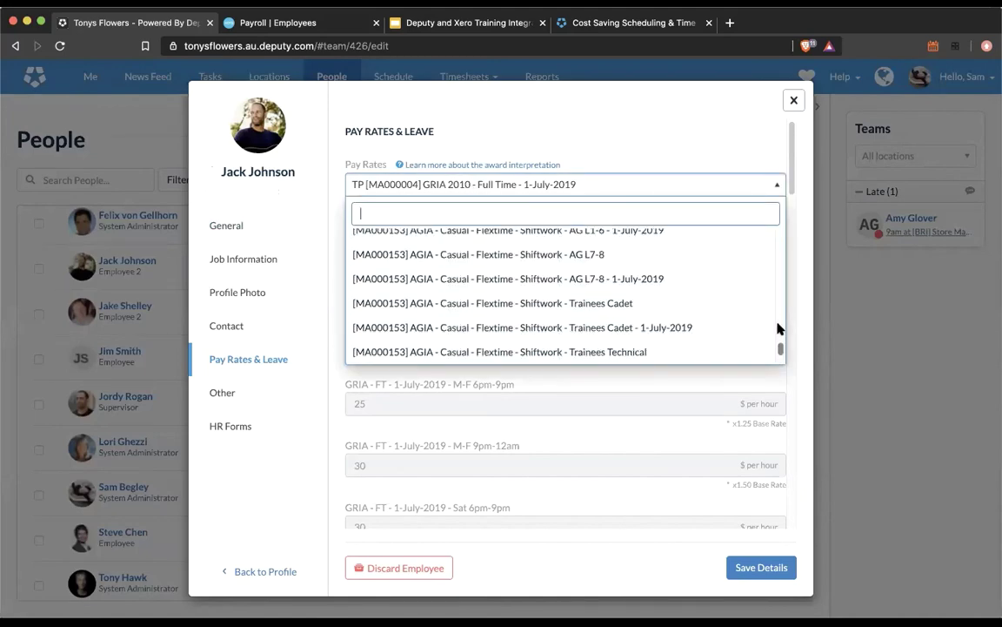
{"action": "left_click_drag", "start_coordinate": [776, 330], "coordinate": [774, 233]}
{"action": "scroll", "coordinate": [659, 253], "scroll_direction": "up", "scroll_amount": 2}
{"action": "left_click", "coordinate": [561, 284]}
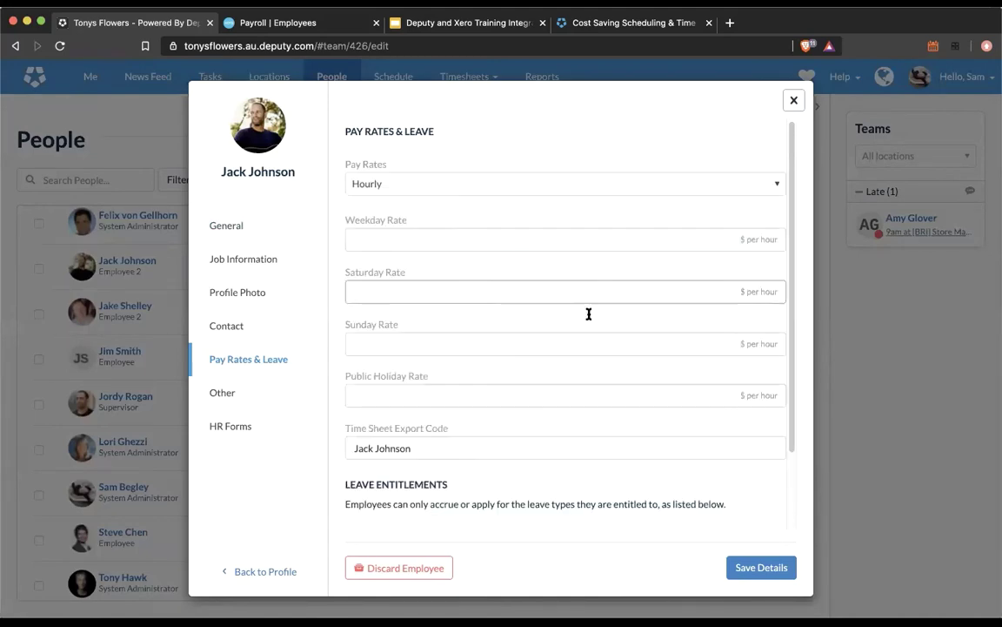
{"action": "left_click", "coordinate": [761, 567]}
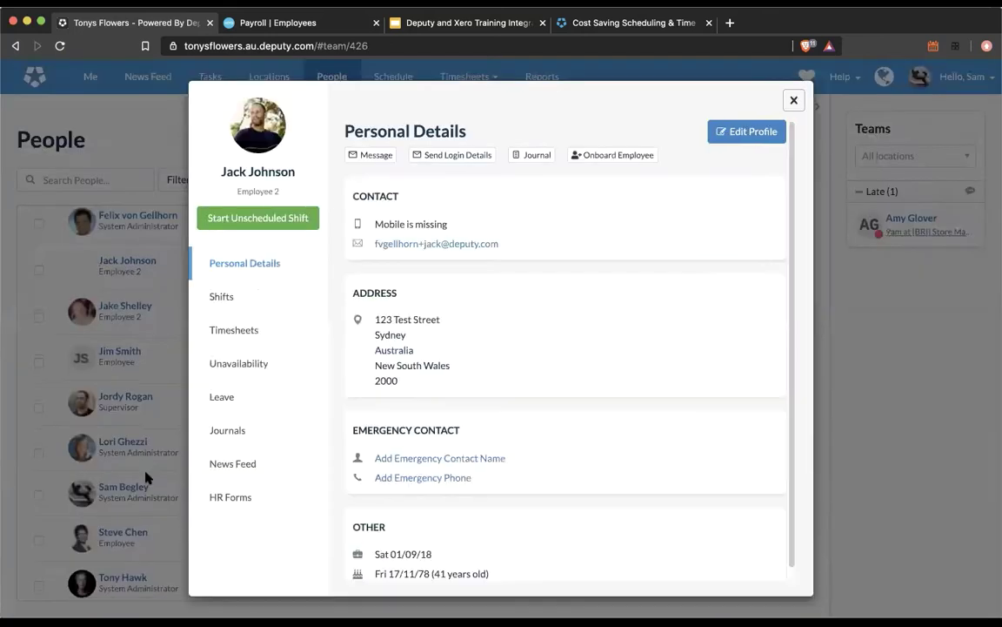
Step: Enter hourly rates of $20 weekday, $22 Saturday, $25 Sunday and $30 public holiday, and save
{"action": "left_click", "coordinate": [744, 132]}
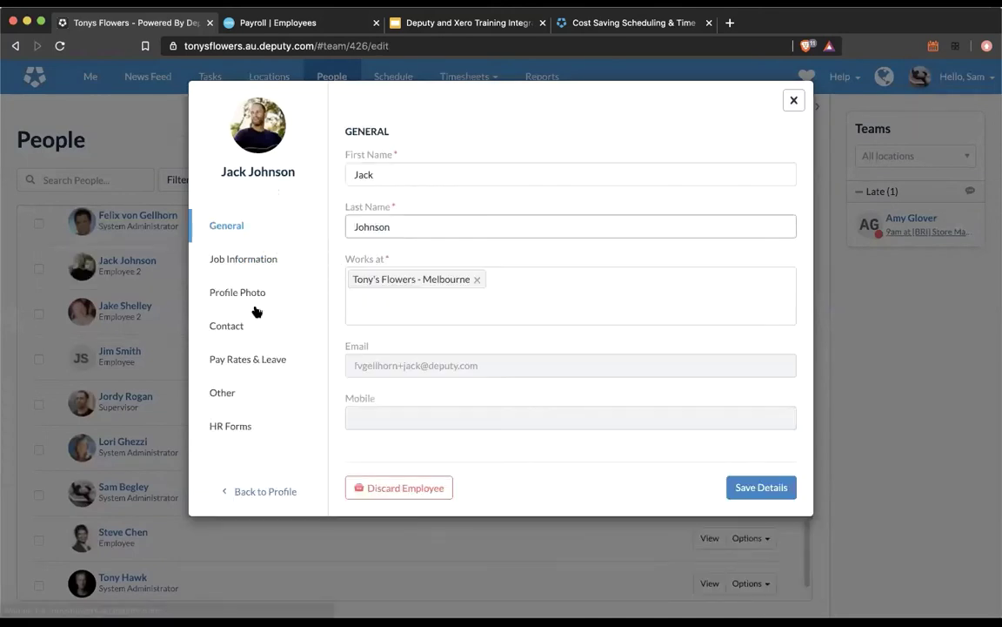
{"action": "left_click", "coordinate": [263, 359]}
{"action": "left_click", "coordinate": [386, 241]}
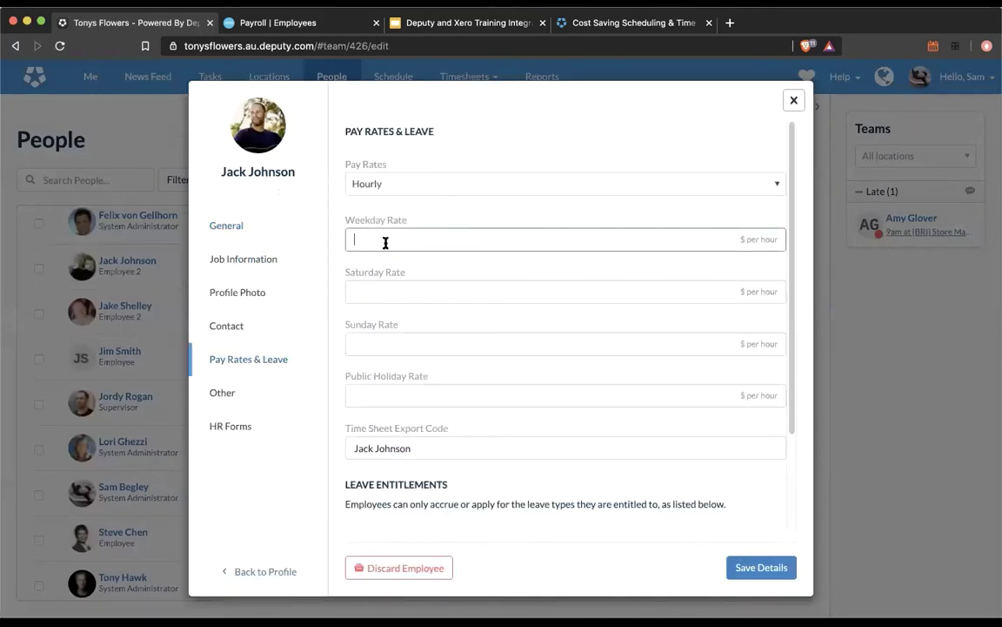
{"action": "type", "text": "20"}
{"action": "left_click", "coordinate": [506, 295]}
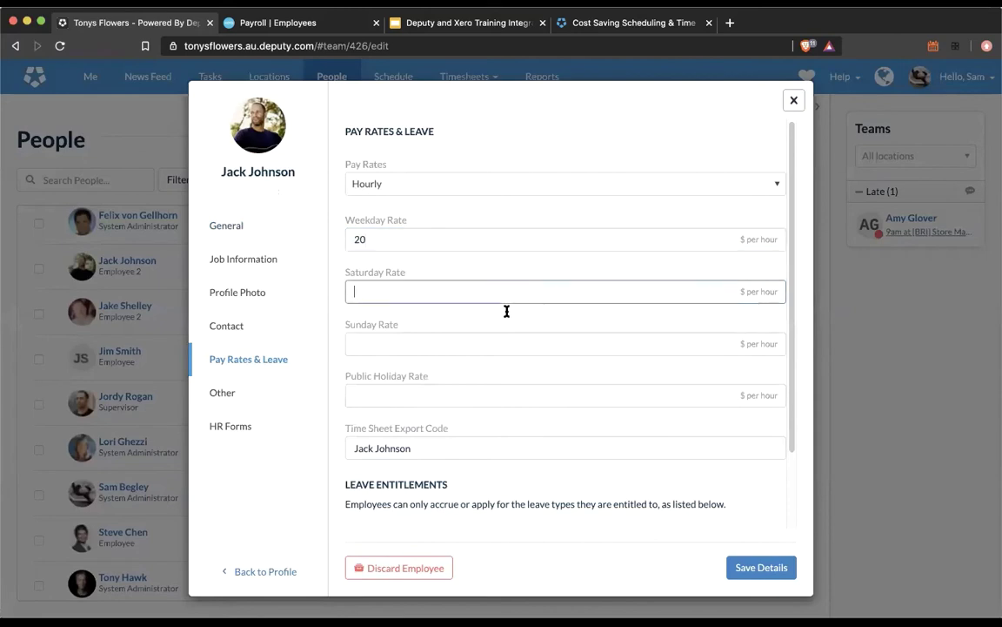
{"action": "type", "text": "22"}
{"action": "left_click", "coordinate": [446, 344]}
{"action": "type", "text": "25"}
{"action": "left_click", "coordinate": [549, 394]}
{"action": "type", "text": "30"}
{"action": "left_click", "coordinate": [752, 567]}
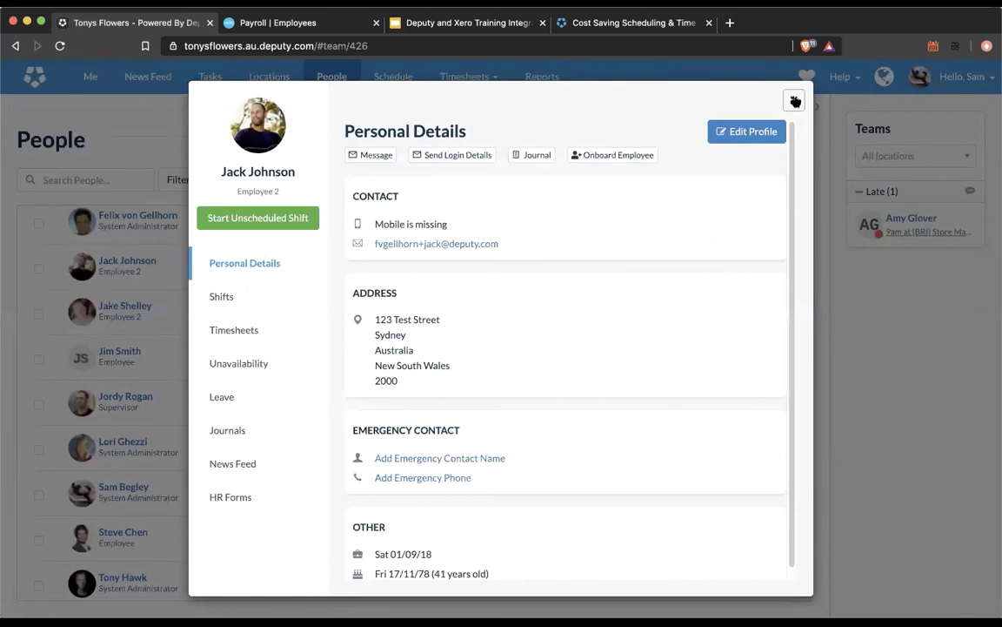
Step: Close the employee's profile and add a Pay Rates column to the People list
{"action": "left_click", "coordinate": [794, 101]}
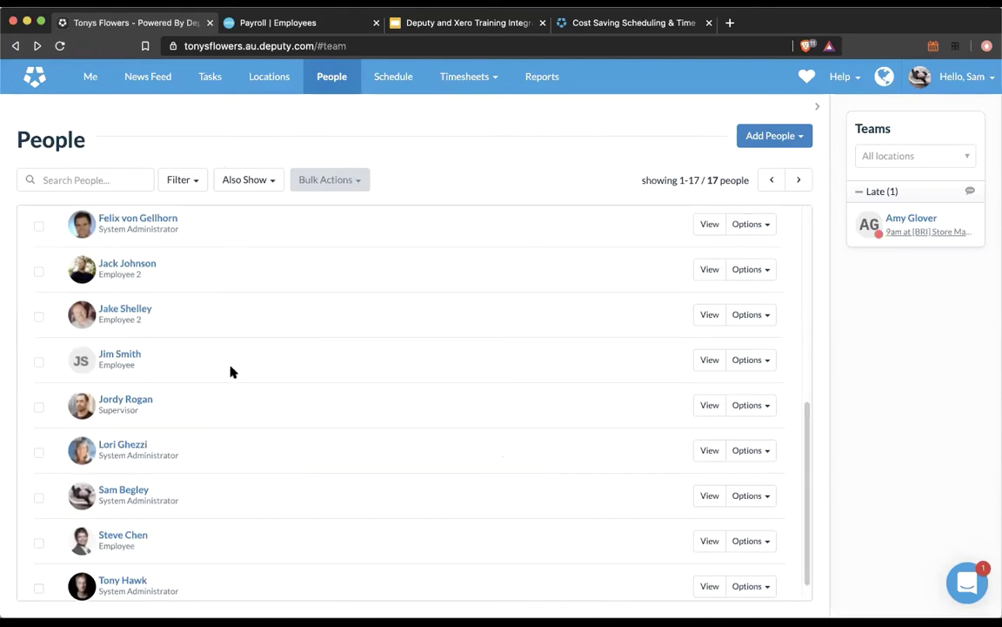
{"action": "scroll", "coordinate": [160, 234], "scroll_direction": "up", "scroll_amount": 2}
{"action": "left_click", "coordinate": [225, 183]}
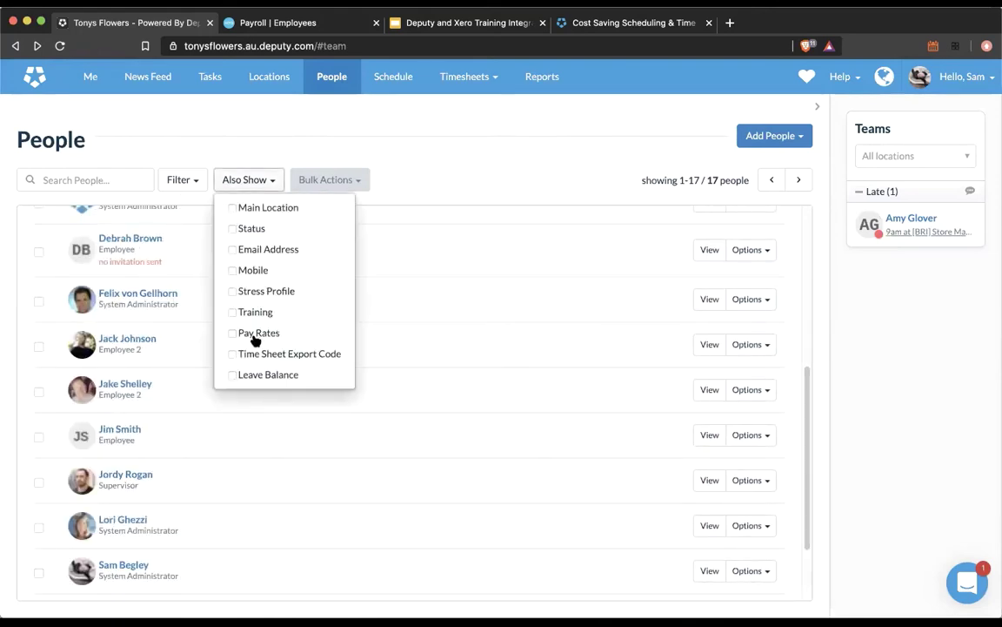
{"action": "left_click", "coordinate": [293, 329]}
{"action": "left_click", "coordinate": [459, 129]}
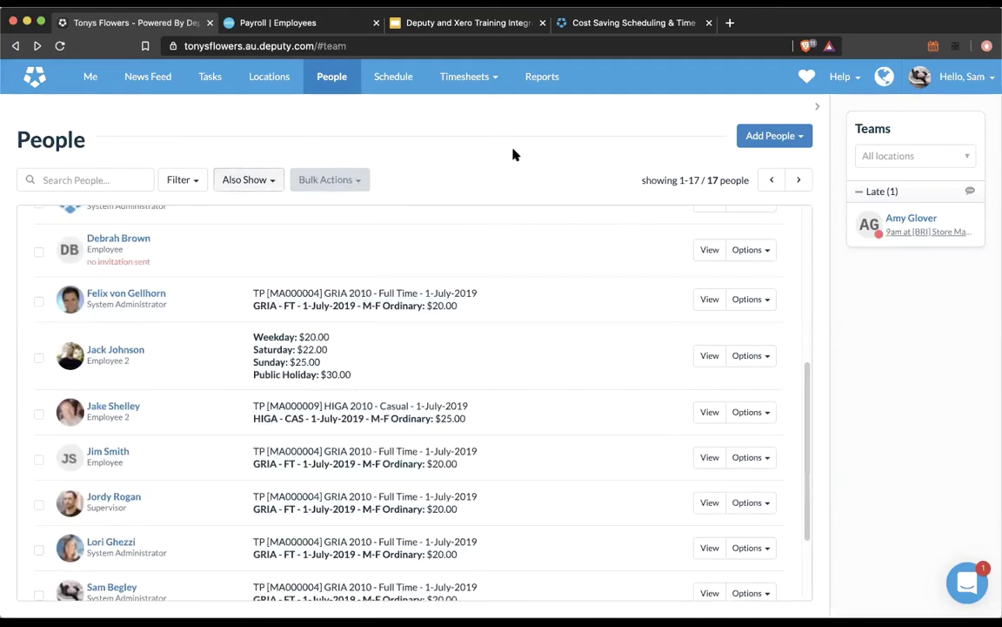
Step: Review the hourly employee's four pay rates in the new column, then go to Locations
{"action": "scroll", "coordinate": [444, 390], "scroll_direction": "up", "scroll_amount": 6}
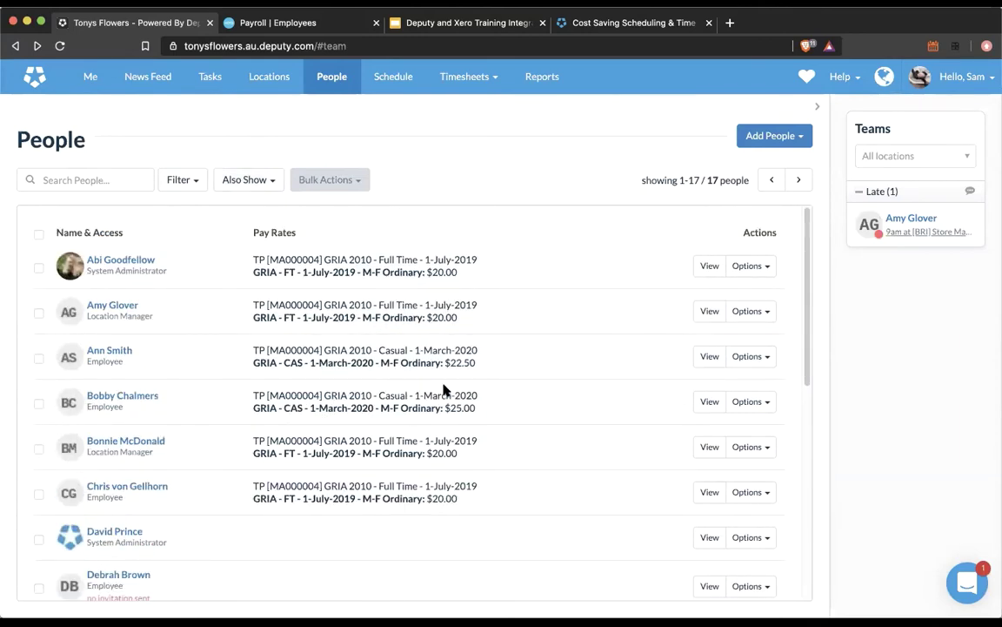
{"action": "scroll", "coordinate": [441, 388], "scroll_direction": "down", "scroll_amount": 5}
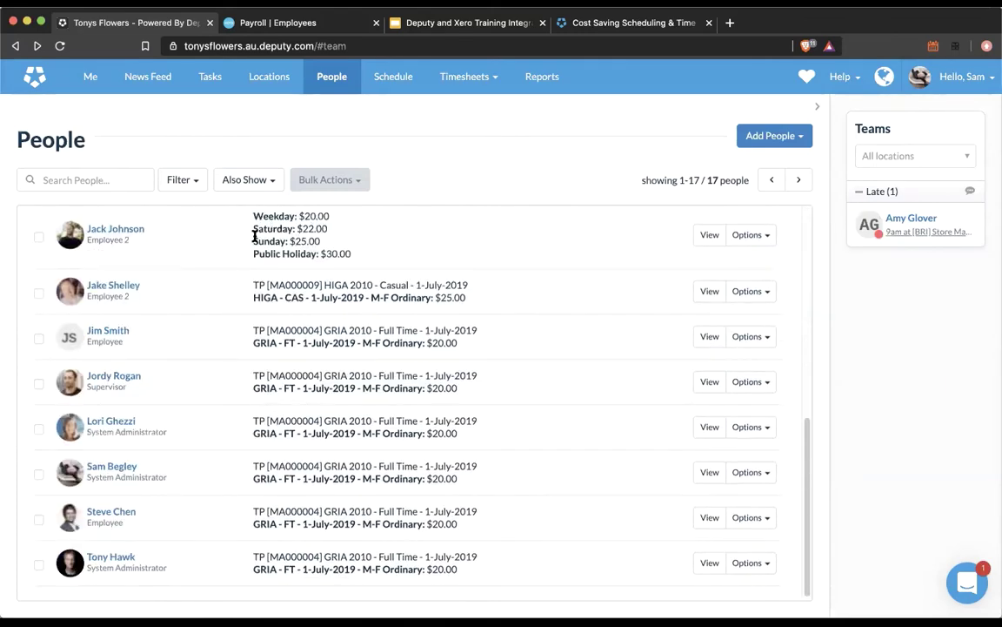
{"action": "left_click_drag", "start_coordinate": [369, 252], "coordinate": [250, 337]}
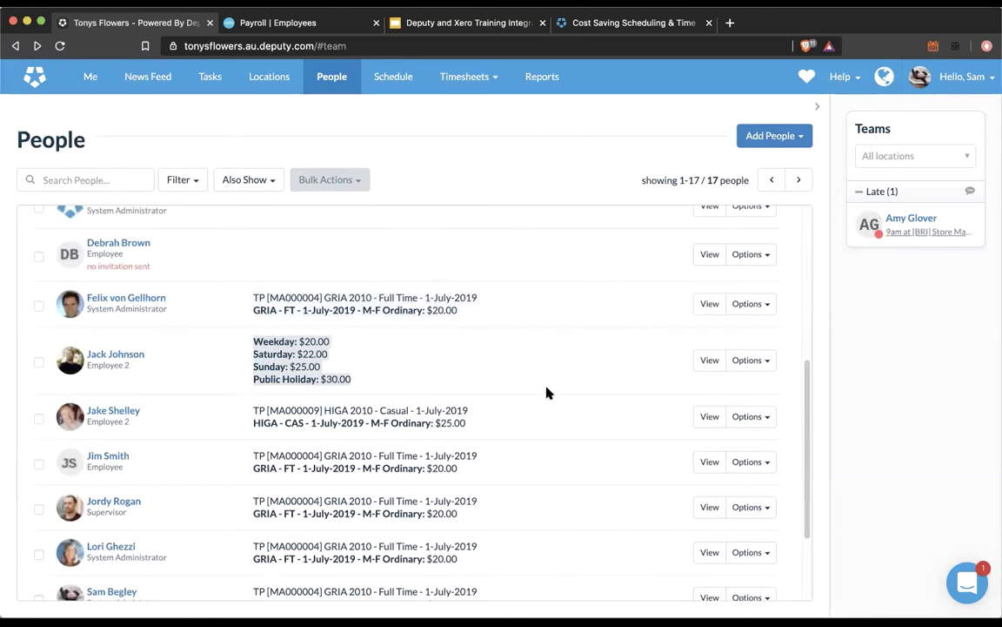
{"action": "left_click", "coordinate": [492, 377]}
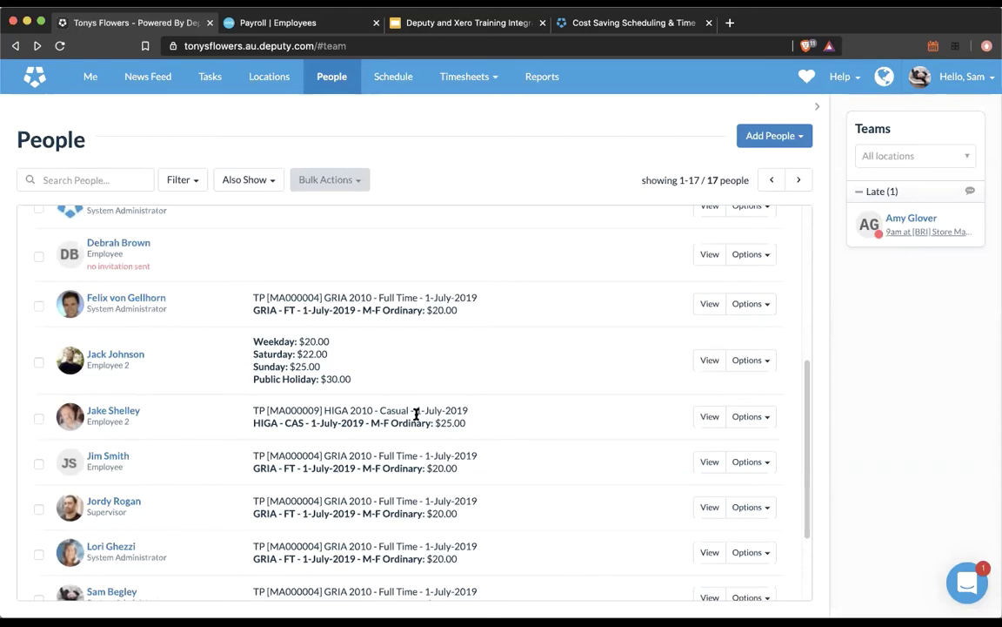
{"action": "left_click", "coordinate": [278, 85]}
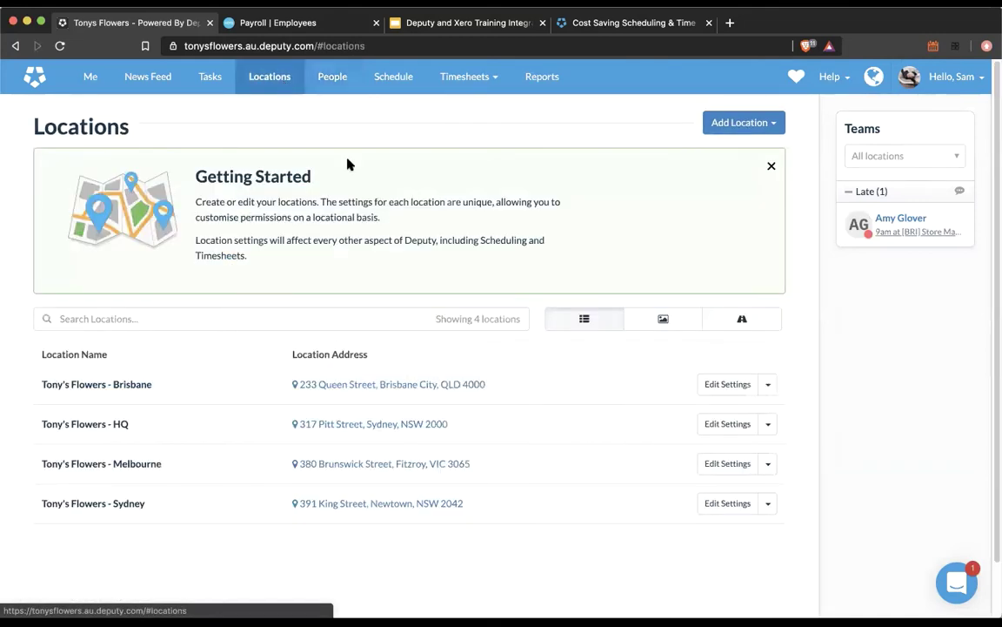
Step: Open Tony's Flowers - Brisbane's location settings and view its Payroll integrations
{"action": "left_click", "coordinate": [708, 386]}
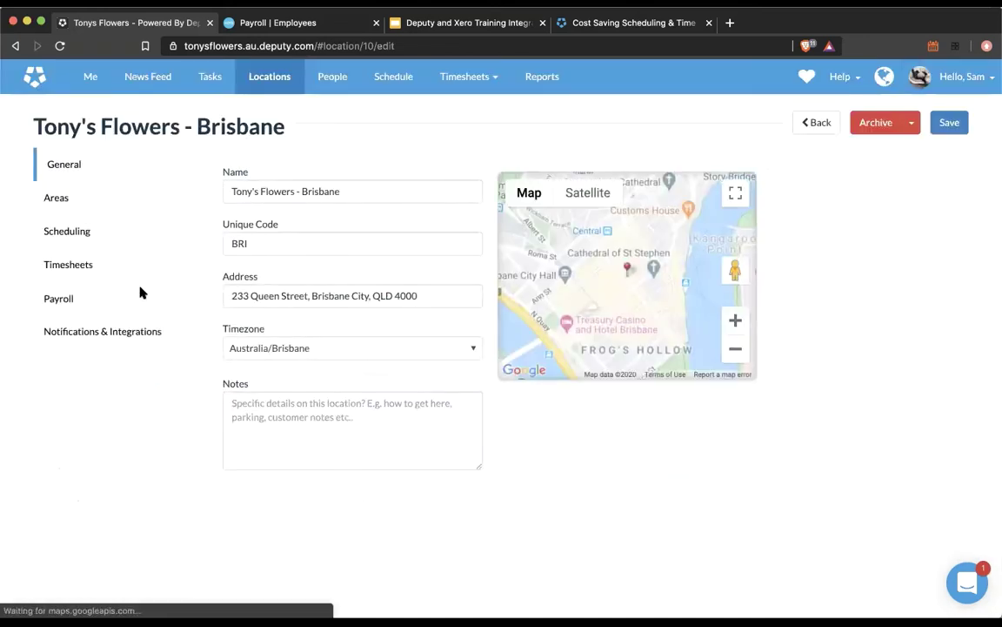
{"action": "left_click", "coordinate": [130, 296]}
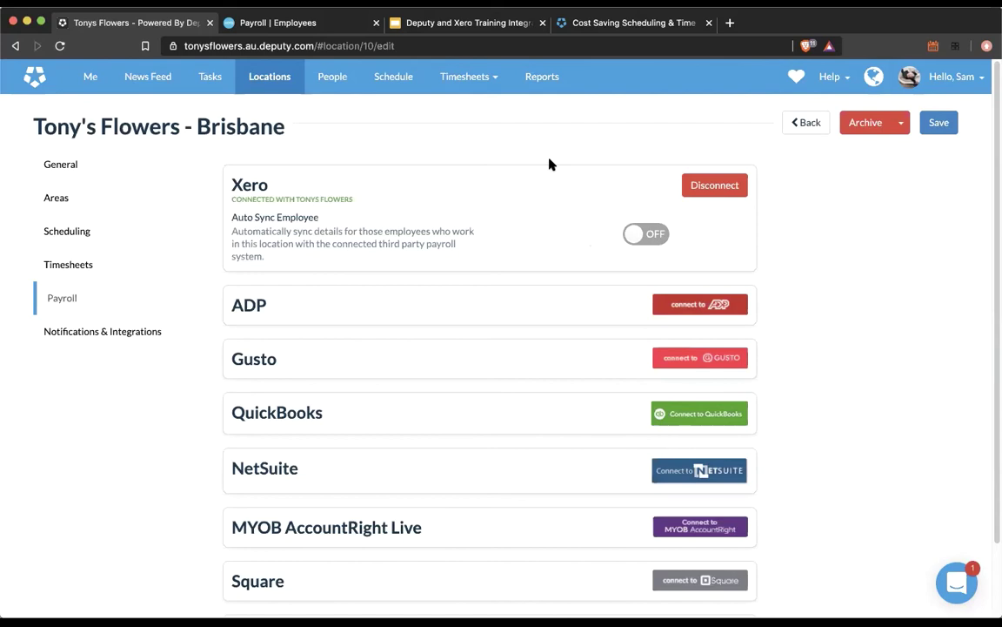
Step: In People, open the uninvited employee's profile for editing, select the email address, then close it
{"action": "left_click", "coordinate": [341, 90]}
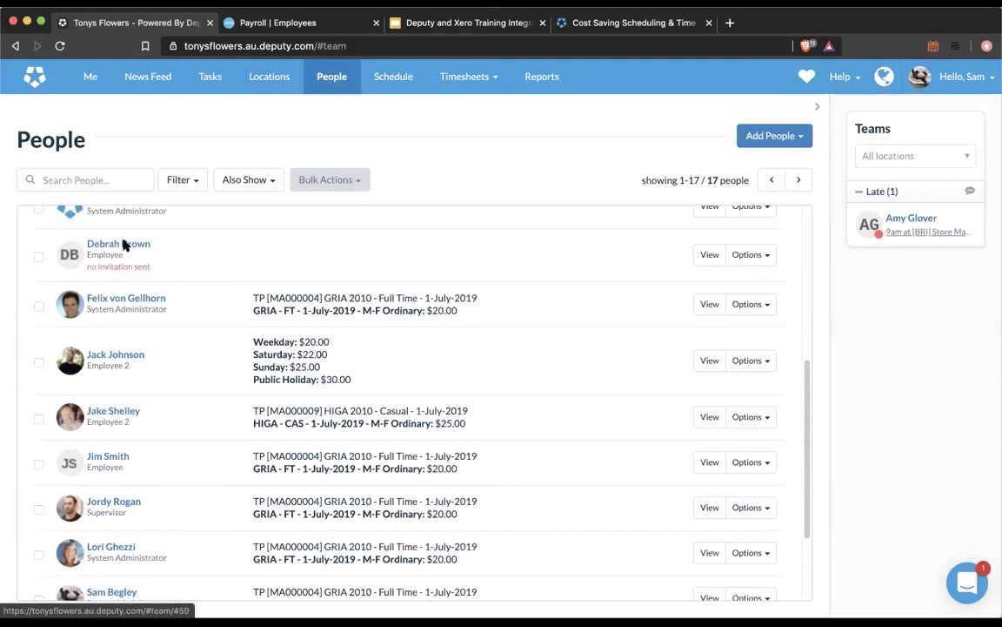
{"action": "left_click", "coordinate": [123, 245]}
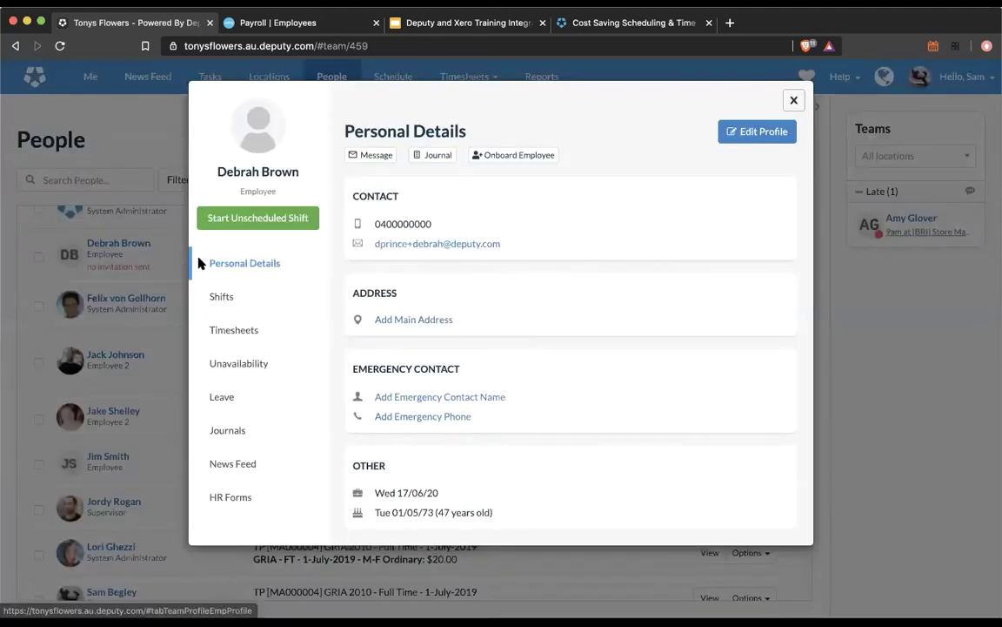
{"action": "left_click", "coordinate": [749, 131]}
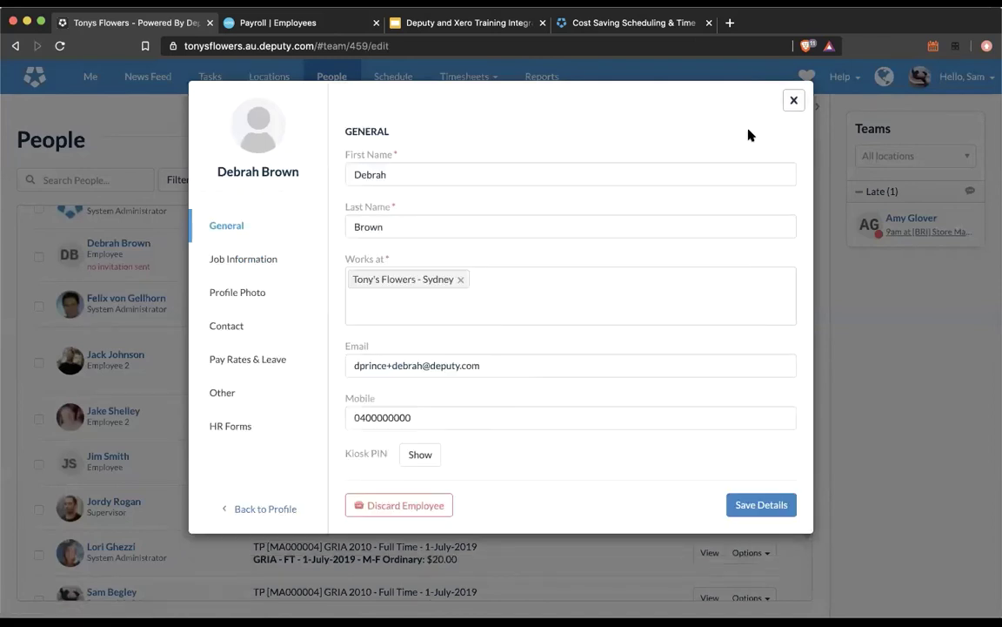
{"action": "left_click_drag", "start_coordinate": [483, 365], "coordinate": [348, 368]}
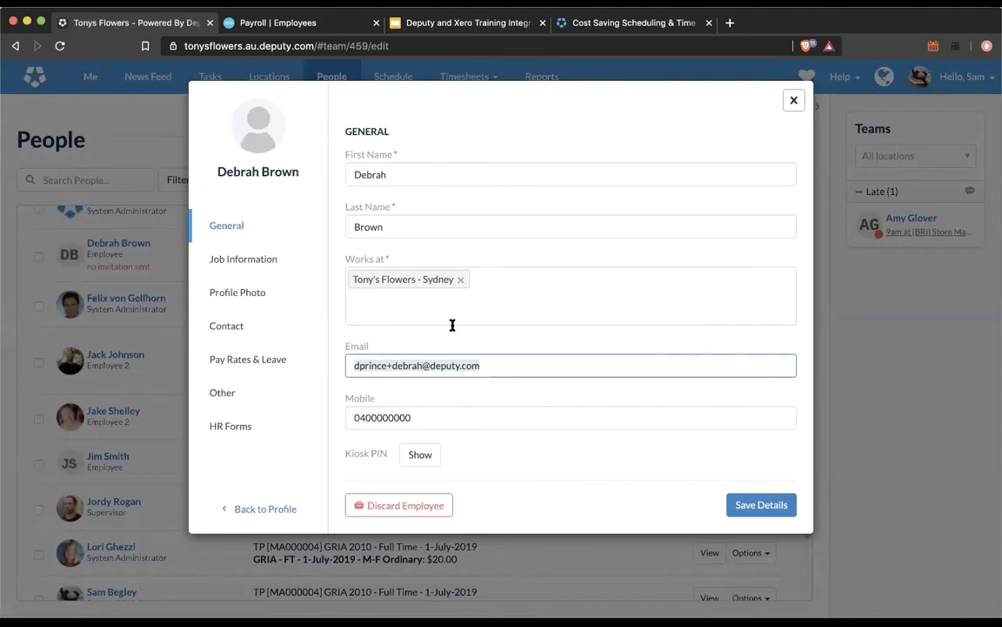
{"action": "left_click", "coordinate": [795, 99]}
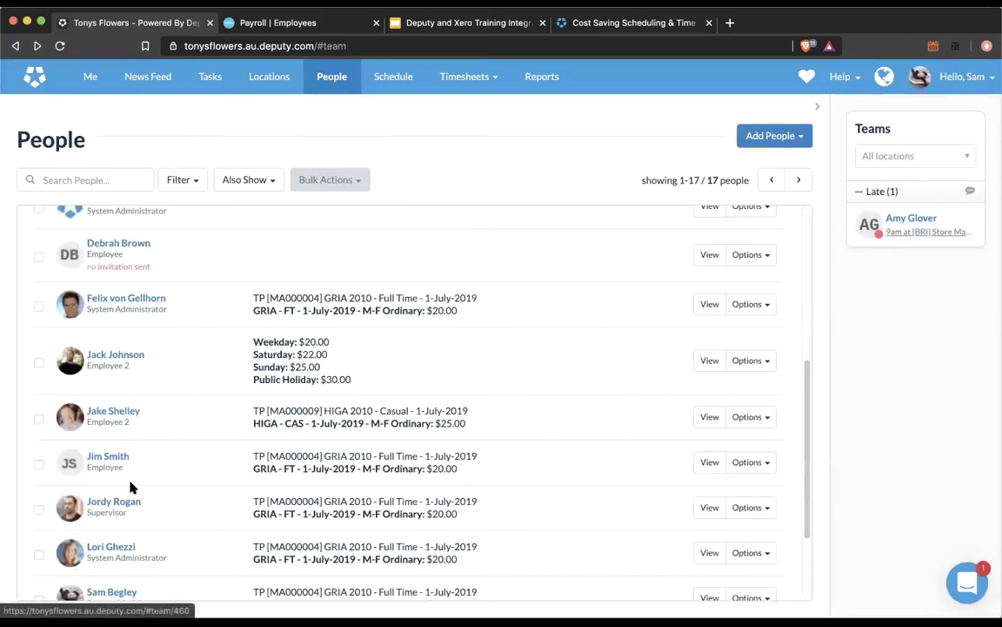
{"action": "scroll", "coordinate": [128, 492], "scroll_direction": "down", "scroll_amount": 1}
{"action": "left_click", "coordinate": [111, 573]}
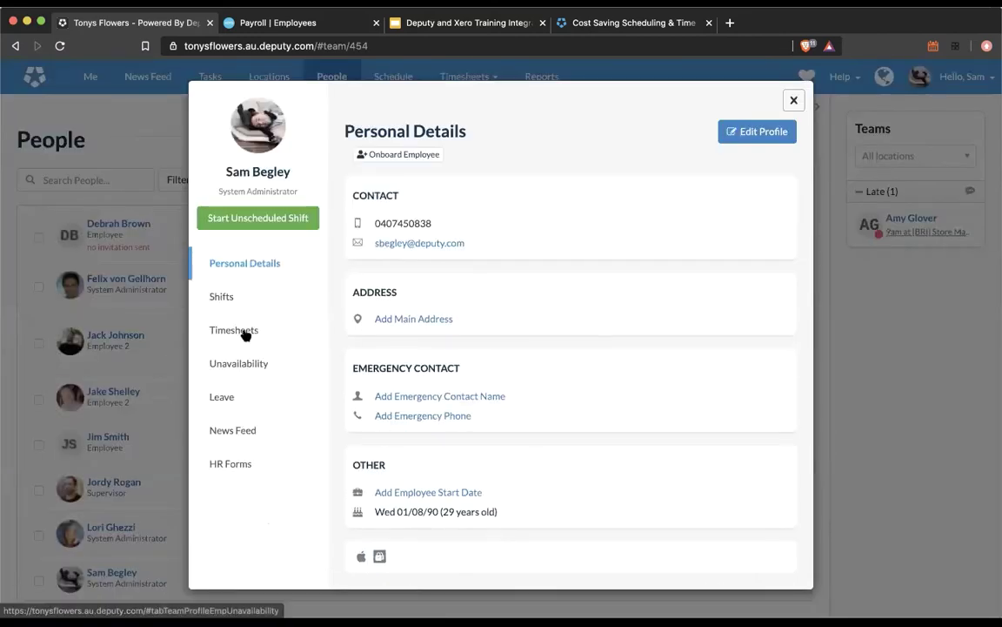
{"action": "left_click", "coordinate": [782, 133]}
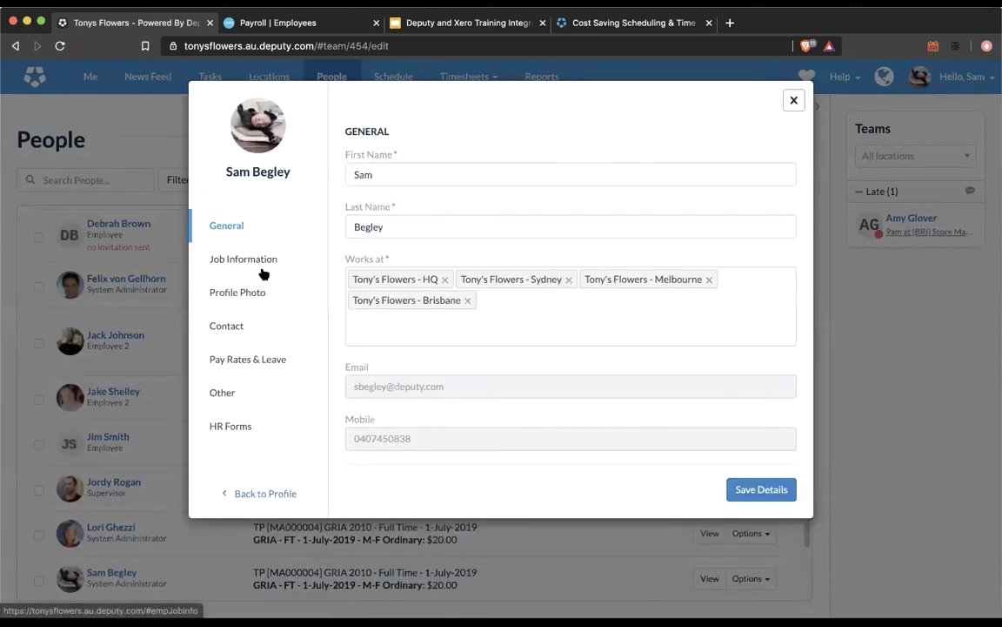
{"action": "mouse_move", "coordinate": [427, 400]}
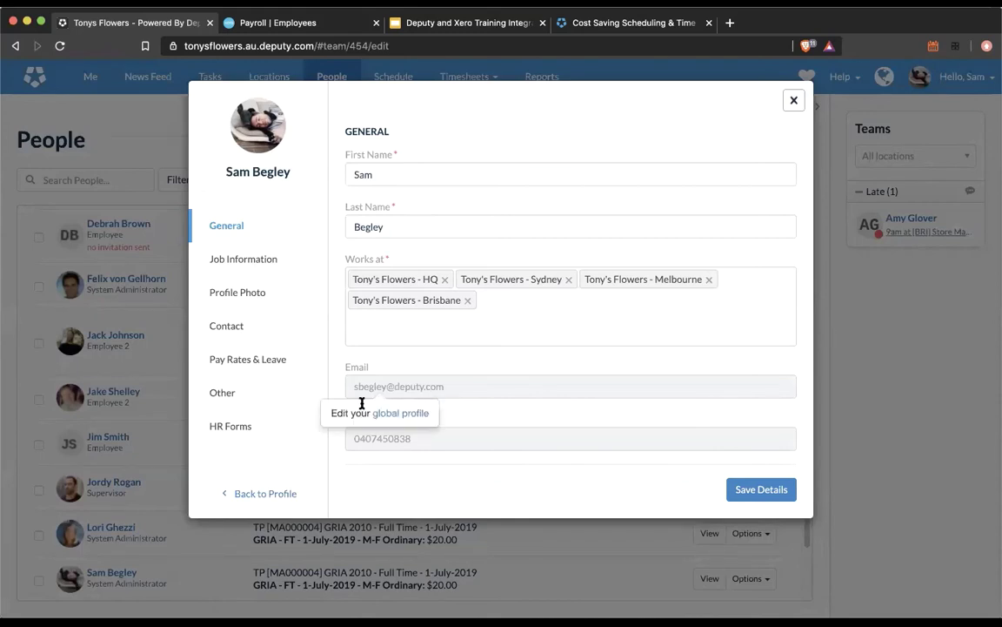
{"action": "left_click", "coordinate": [794, 102]}
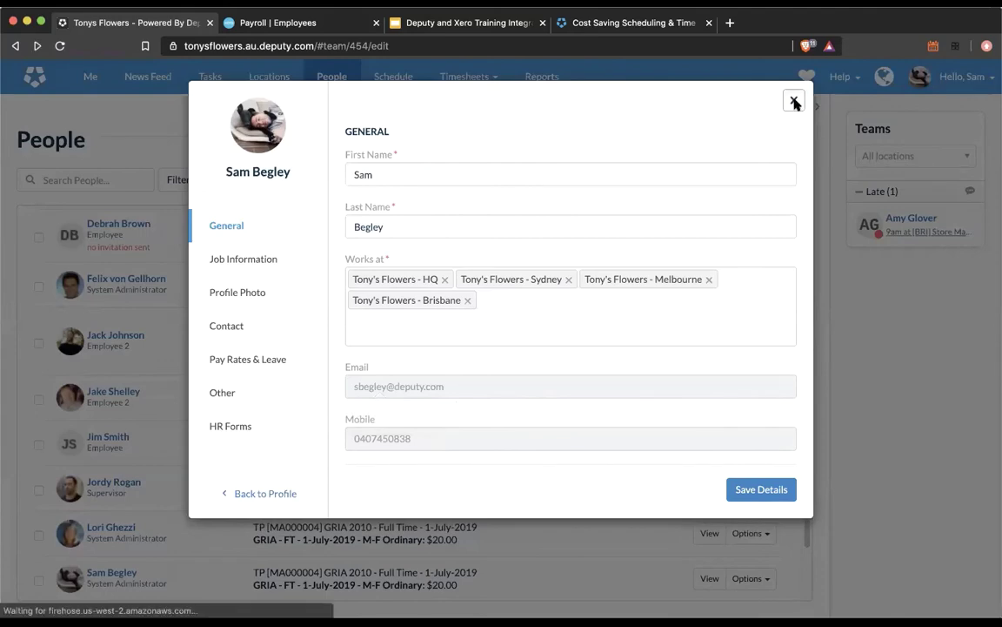
Step: Scroll through the remaining staff pay rates, then switch to Xero Payroll's employee list
{"action": "scroll", "coordinate": [534, 374], "scroll_direction": "down", "scroll_amount": 1}
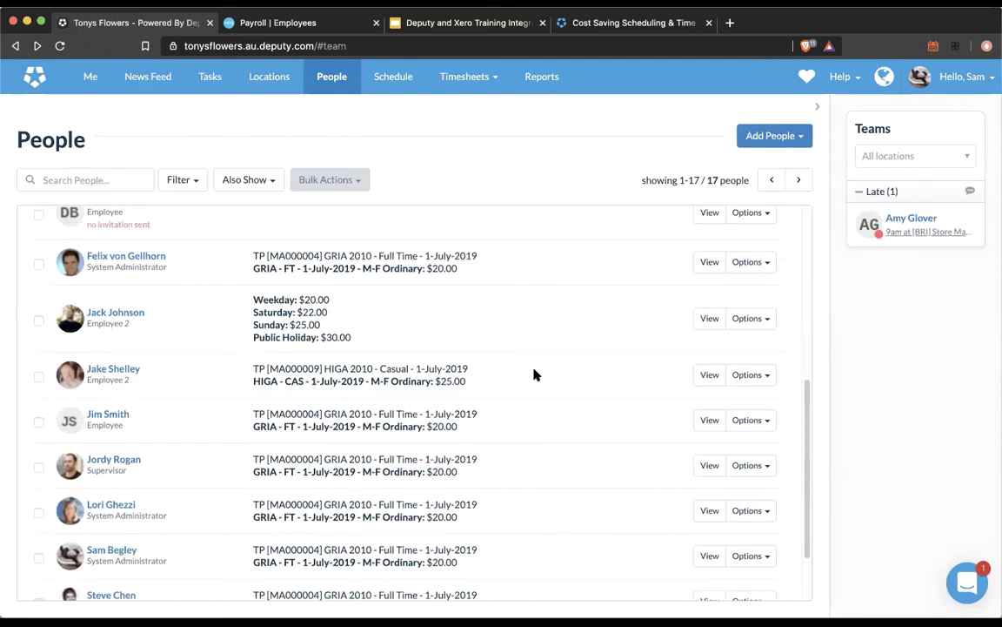
{"action": "scroll", "coordinate": [533, 372], "scroll_direction": "down", "scroll_amount": 1}
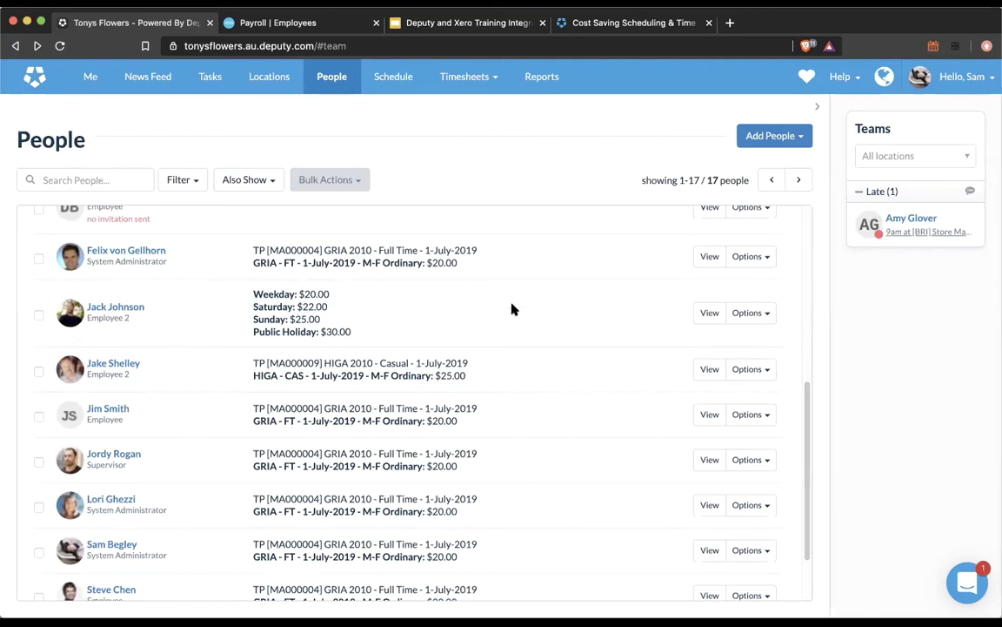
{"action": "left_click", "coordinate": [322, 26]}
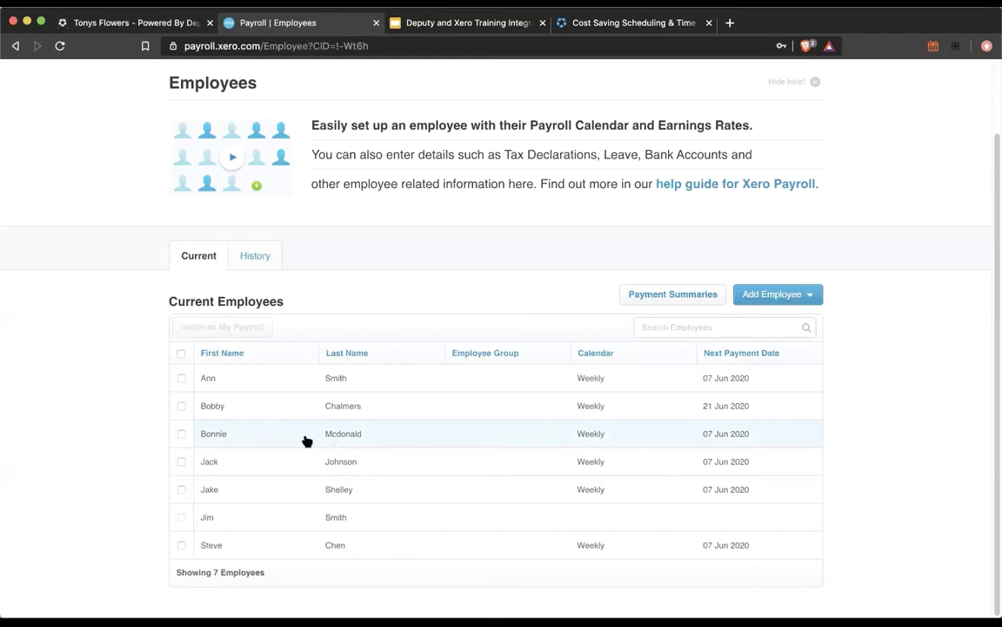
Step: Open the third employee's Xero record, dismiss the JobKeeper notice and review her Employment settings
{"action": "left_click", "coordinate": [209, 437]}
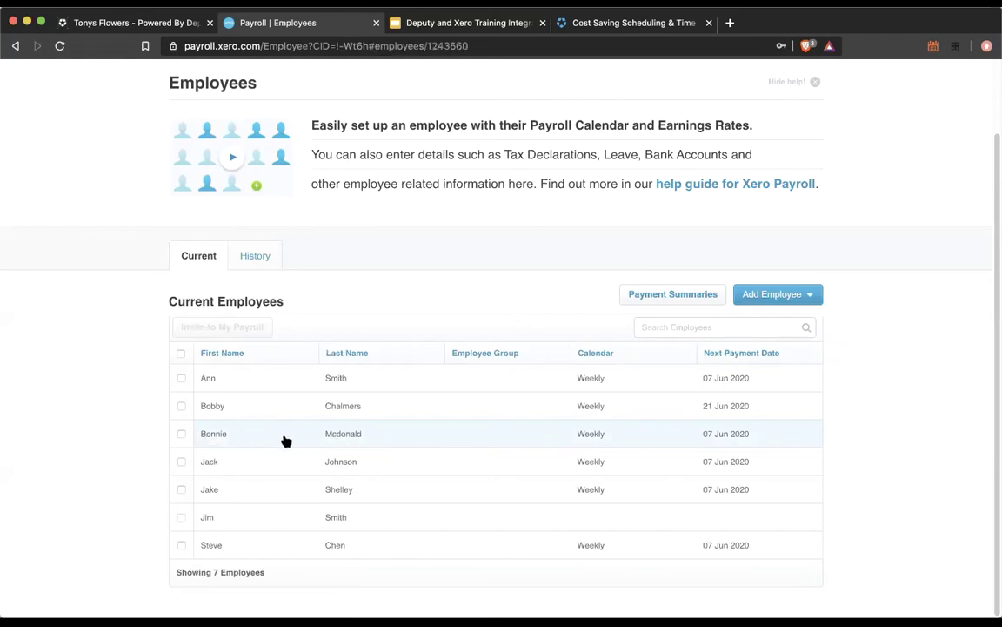
{"action": "scroll", "coordinate": [170, 461], "scroll_direction": "down", "scroll_amount": 4}
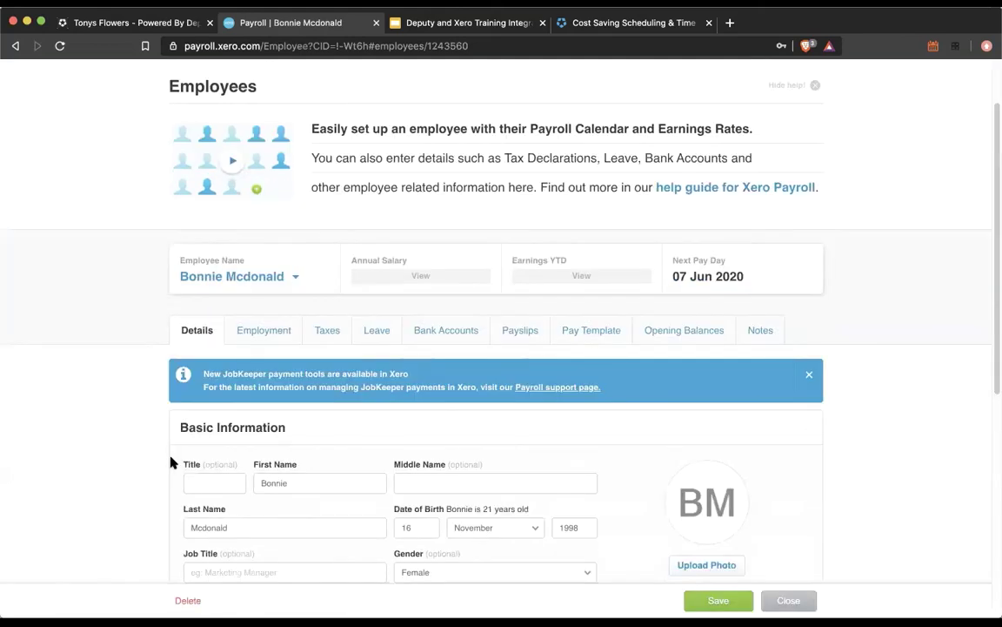
{"action": "scroll", "coordinate": [170, 464], "scroll_direction": "down", "scroll_amount": 8}
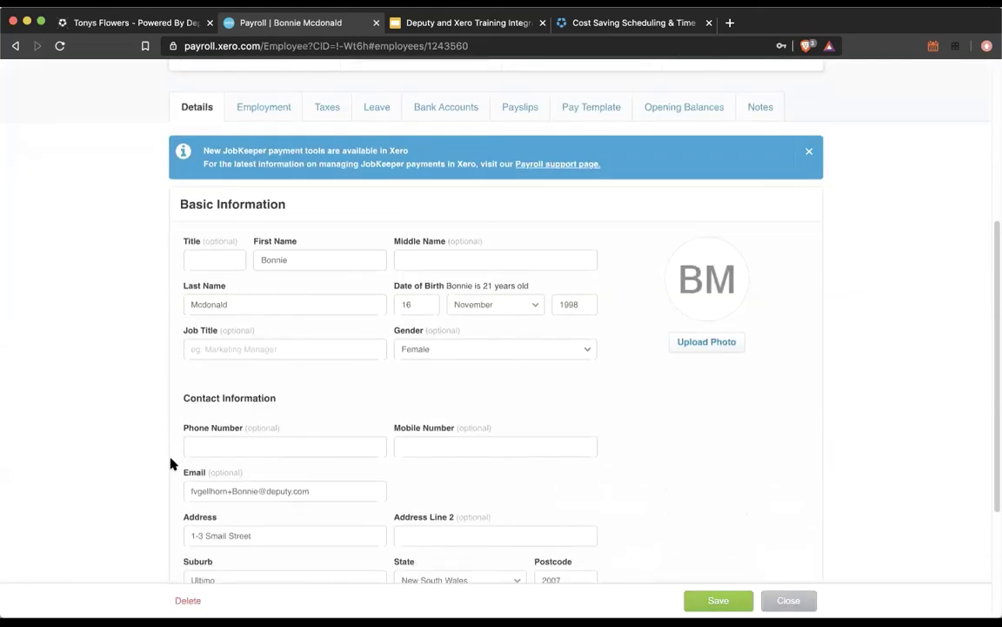
{"action": "scroll", "coordinate": [170, 464], "scroll_direction": "up", "scroll_amount": 10}
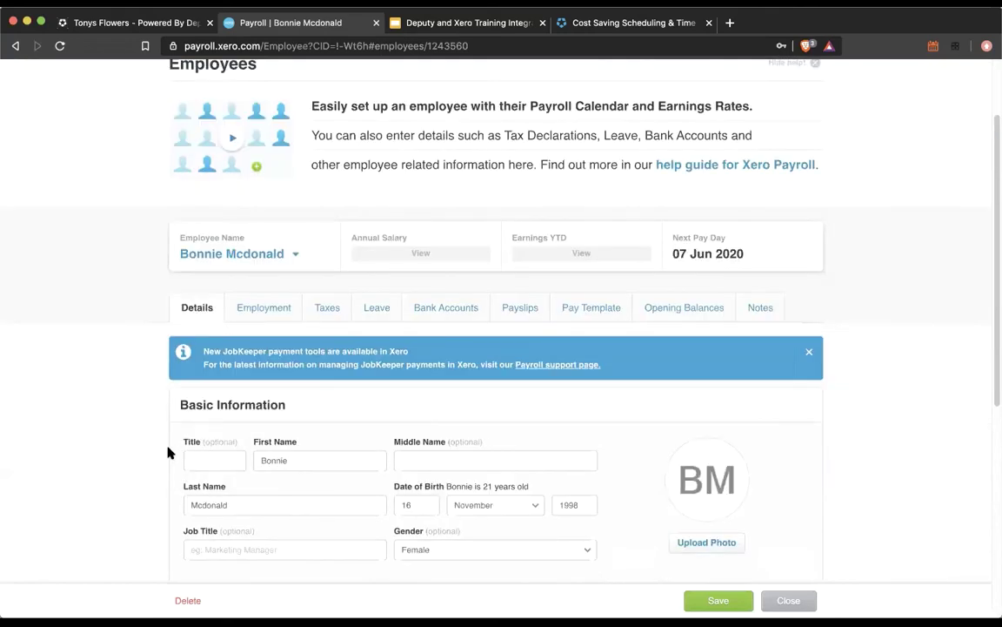
{"action": "left_click", "coordinate": [808, 353]}
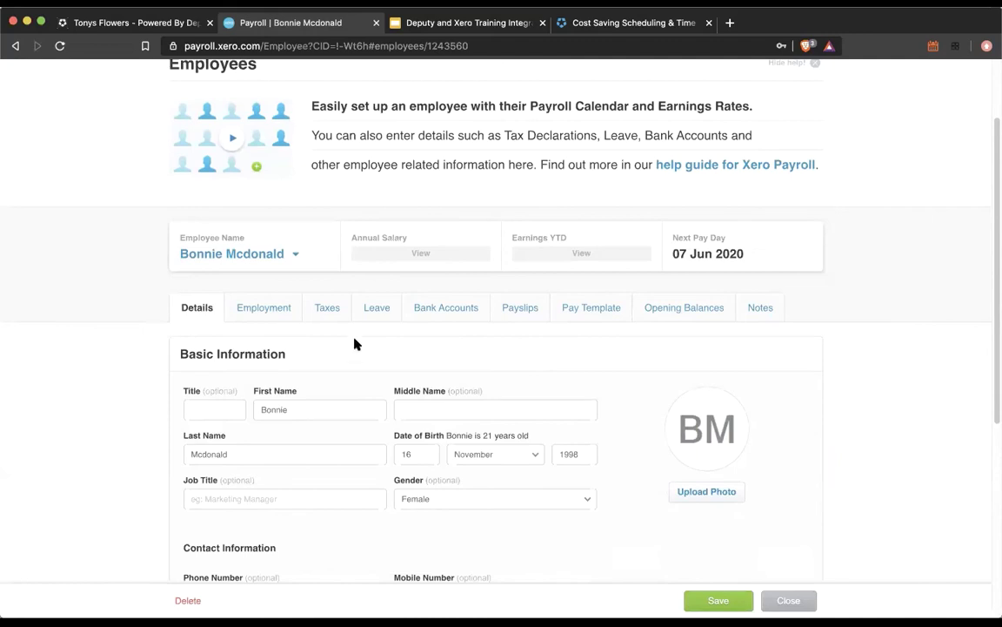
{"action": "left_click", "coordinate": [276, 312]}
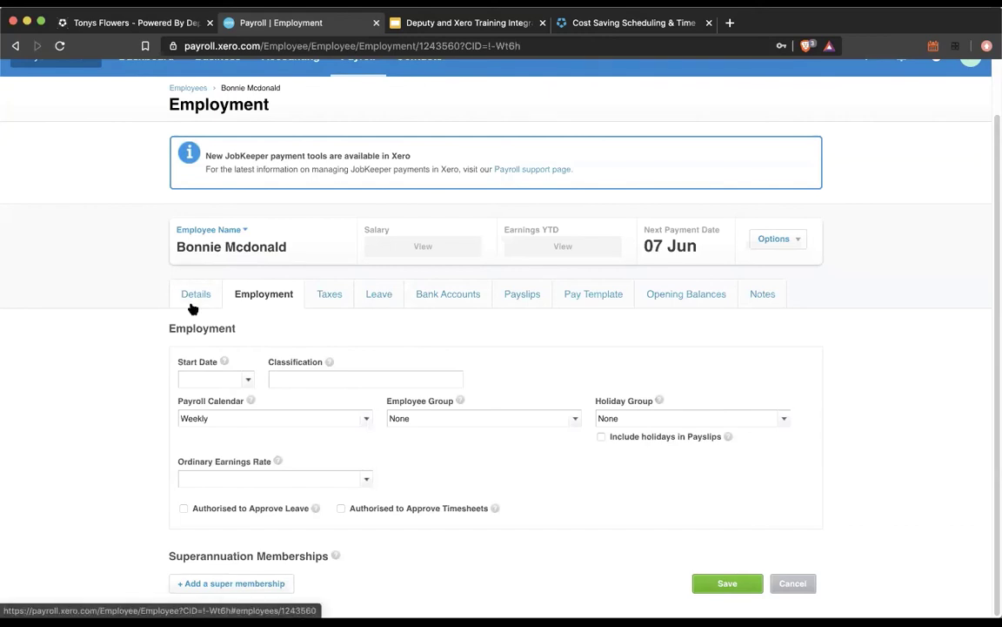
{"action": "left_click", "coordinate": [192, 306]}
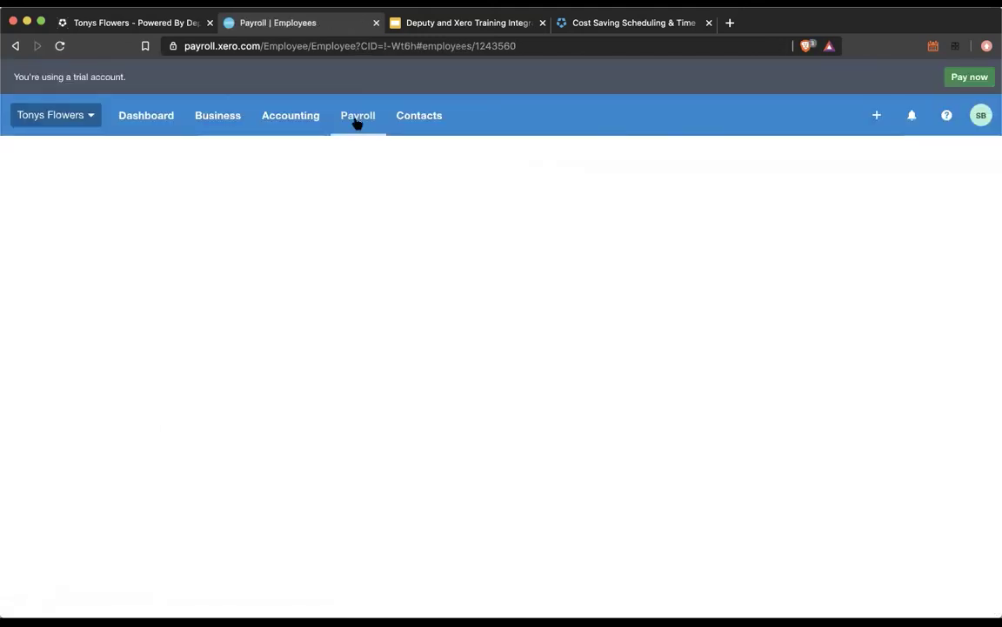
Step: In Approve Timesheets, unapprove the Monday 22/06 sick-leave timesheet so it returns to Pending
{"action": "left_click", "coordinate": [169, 23]}
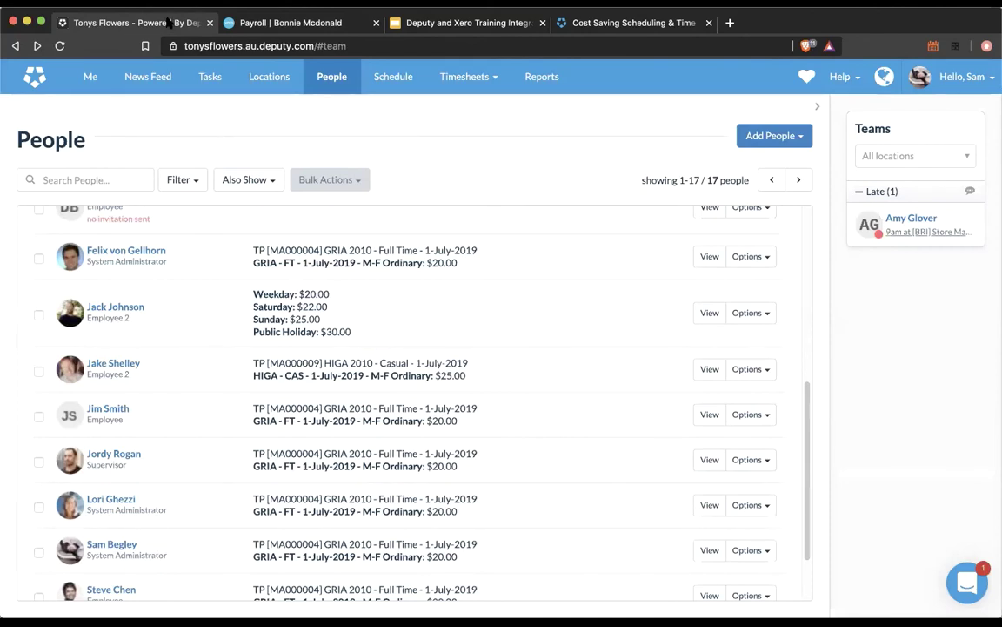
{"action": "left_click", "coordinate": [435, 76]}
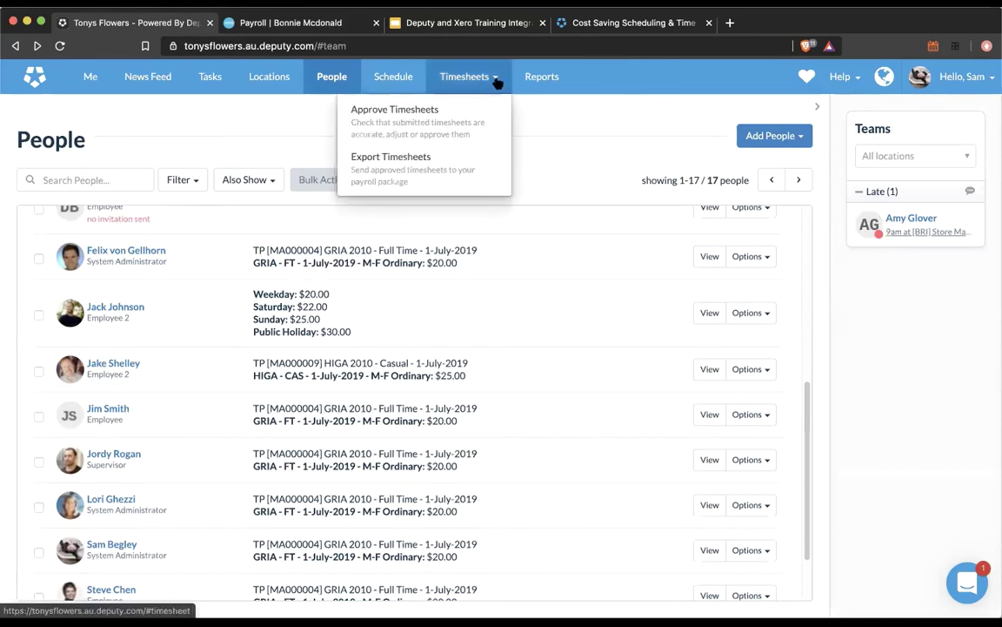
{"action": "left_click", "coordinate": [414, 128]}
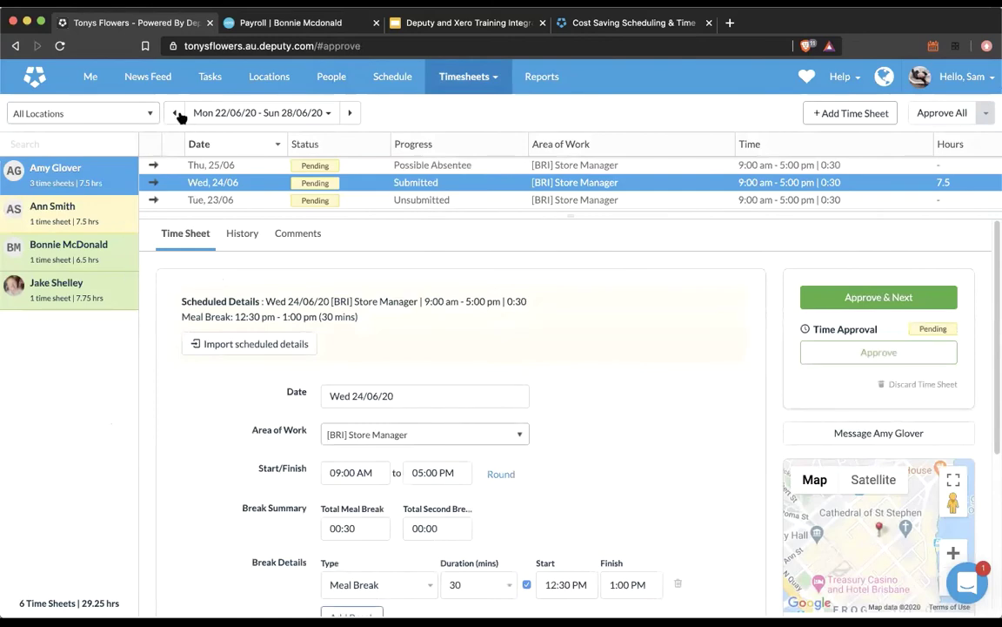
{"action": "left_click", "coordinate": [77, 287]}
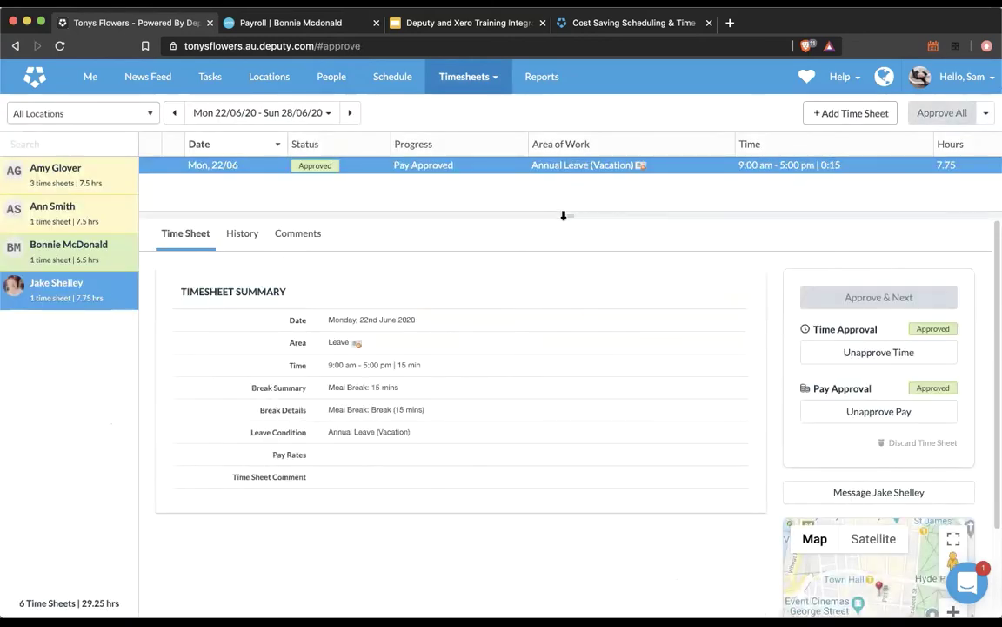
{"action": "left_click", "coordinate": [78, 252]}
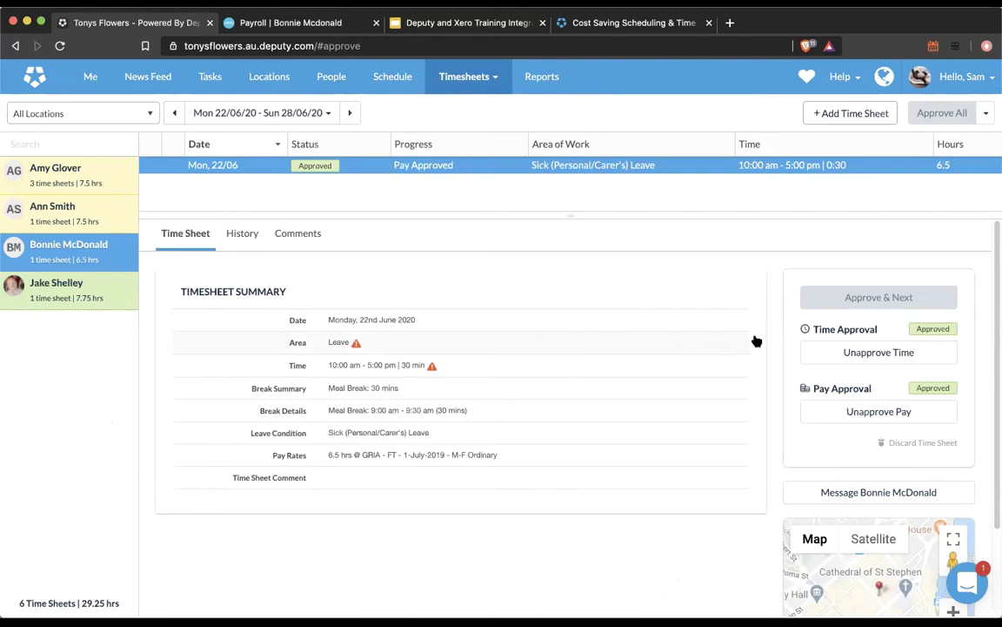
{"action": "left_click", "coordinate": [880, 352]}
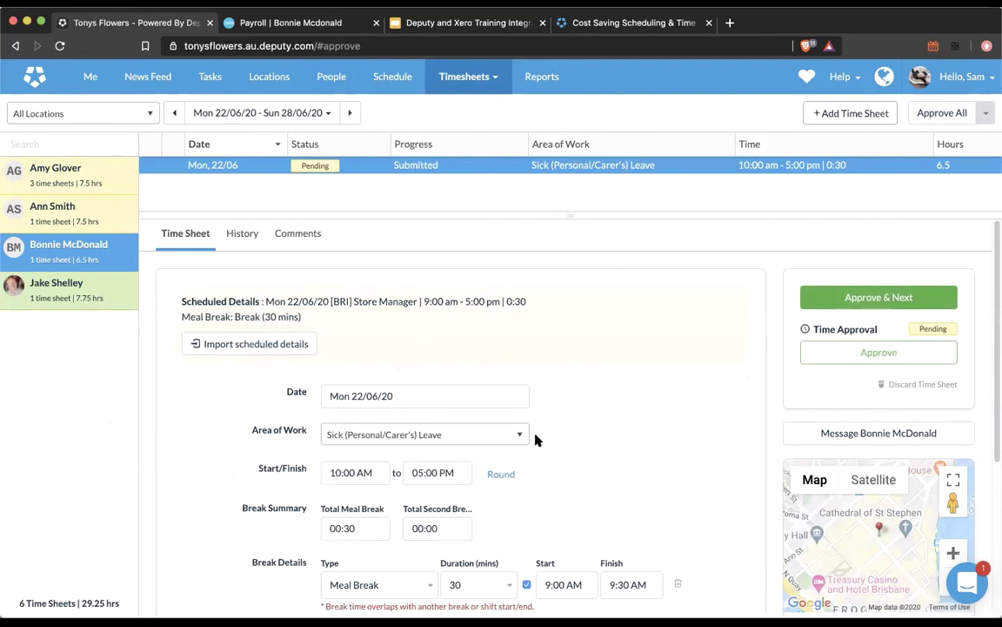
Step: Re-approve the sick-leave timesheet's time, add a 1-hour First Aid Allowance loading, and approve its pay
{"action": "left_click", "coordinate": [870, 353]}
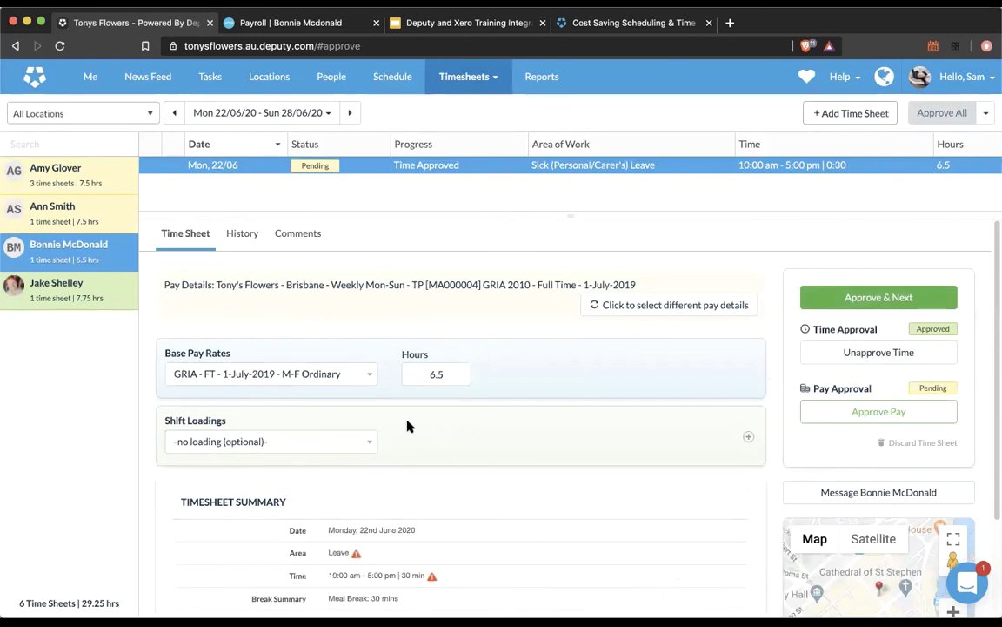
{"action": "left_click", "coordinate": [366, 441]}
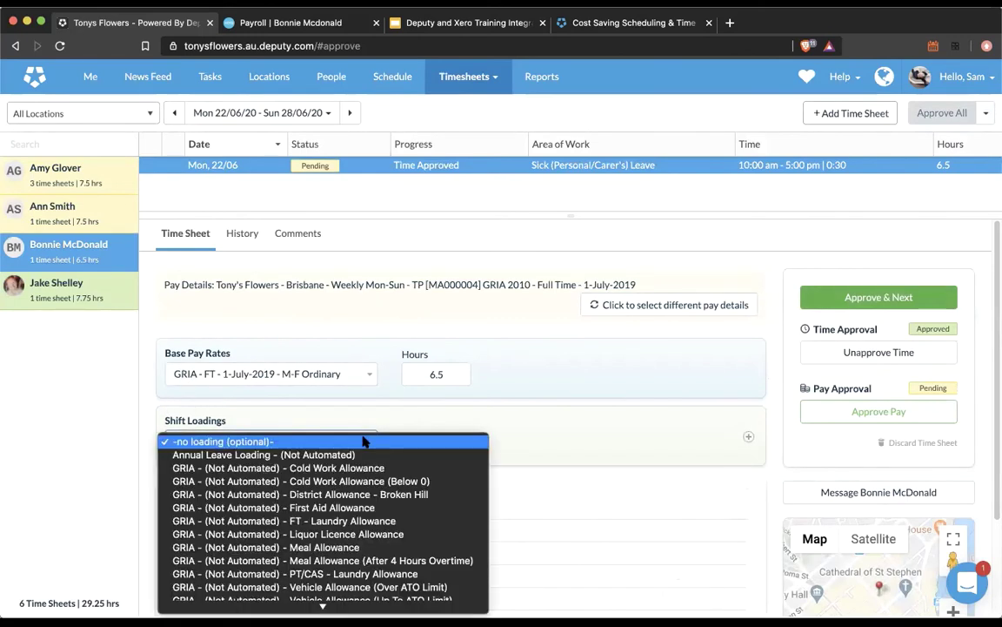
{"action": "scroll", "coordinate": [374, 509], "scroll_direction": "down", "scroll_amount": 3}
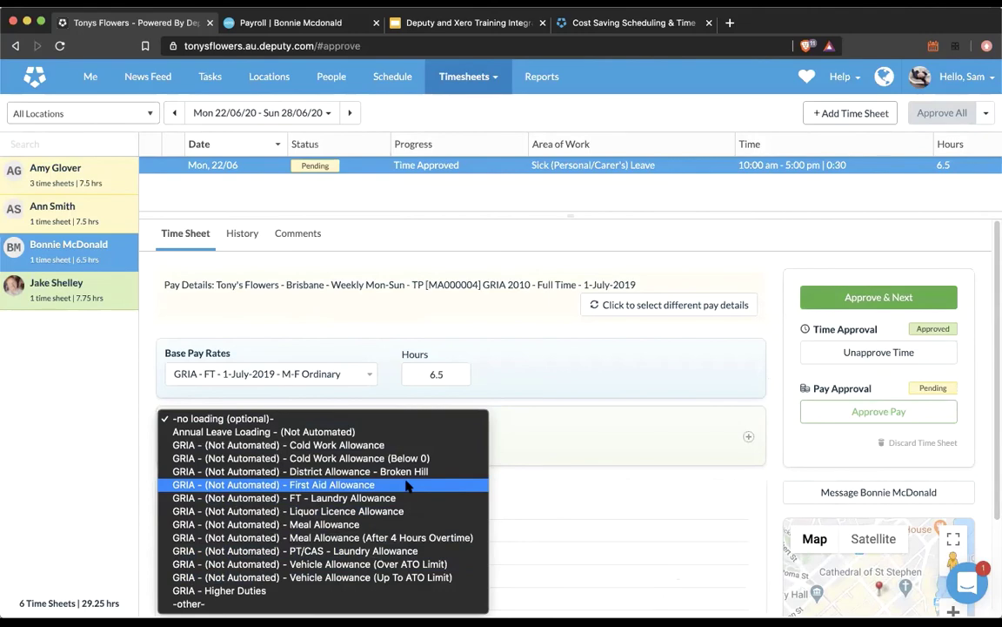
{"action": "left_click", "coordinate": [407, 485]}
{"action": "left_click", "coordinate": [440, 442]}
{"action": "type", "text": "1"}
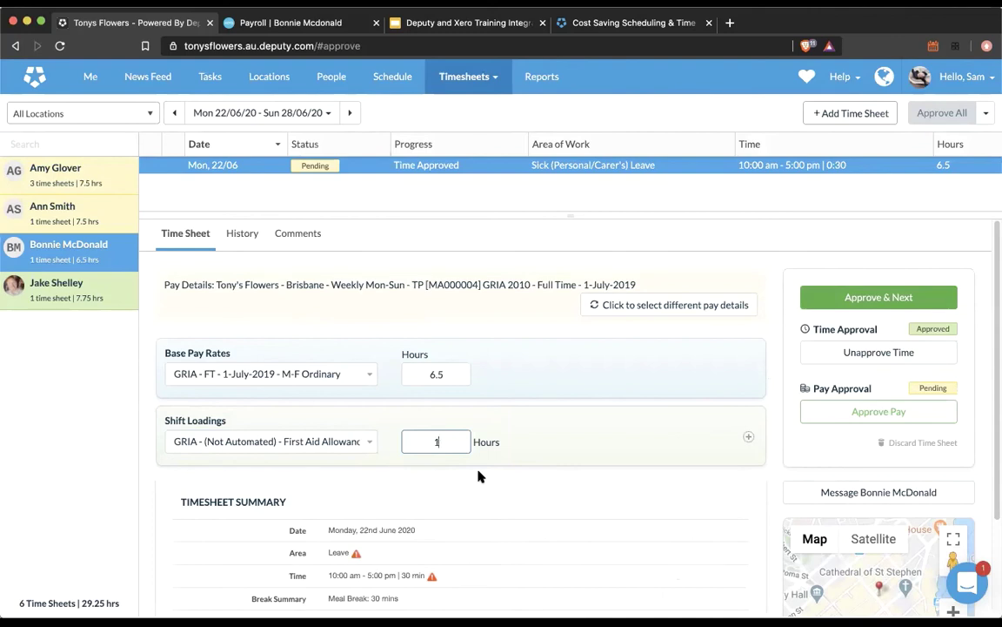
{"action": "left_click", "coordinate": [478, 475]}
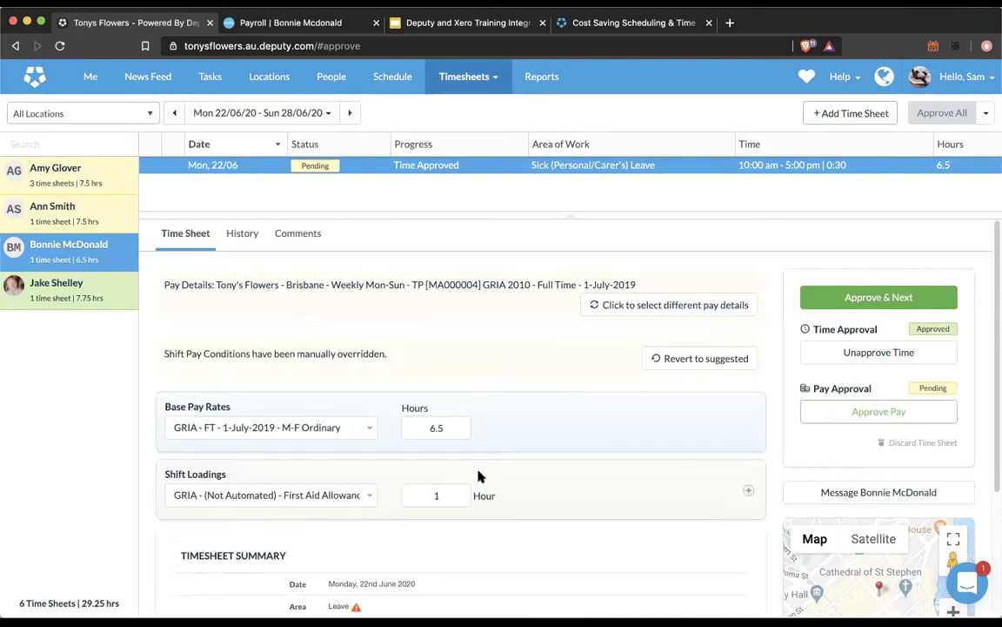
{"action": "left_click", "coordinate": [900, 417]}
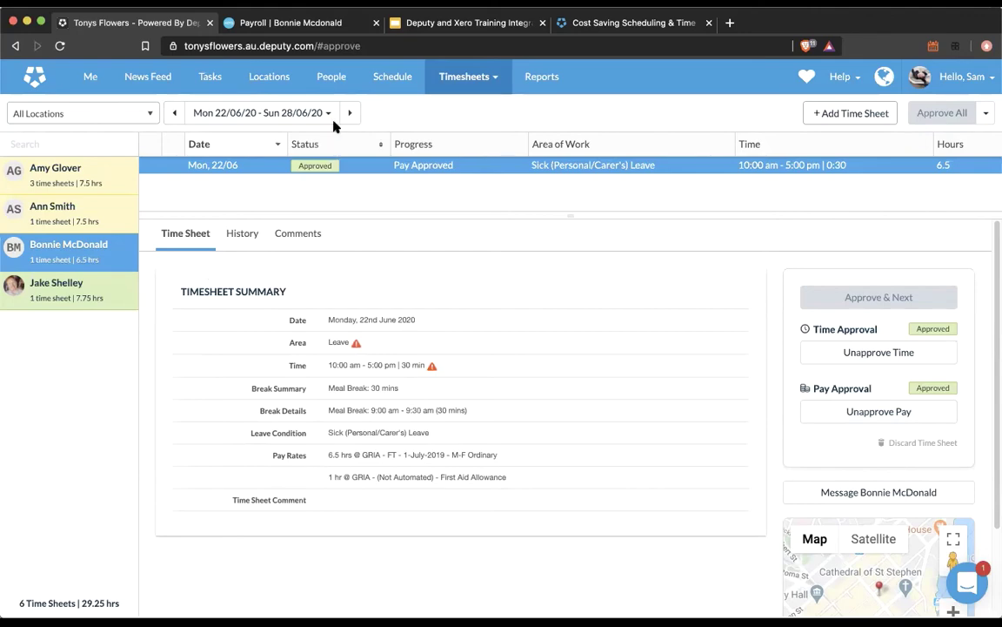
{"action": "left_click", "coordinate": [335, 78]}
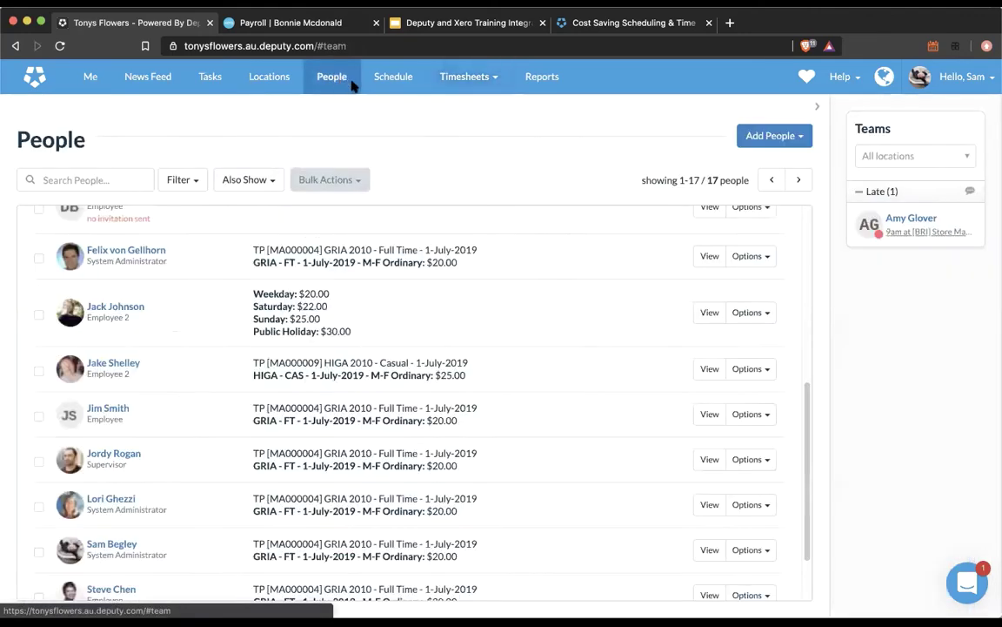
Step: Edit the employee's profile and bring up the Pay Rates & Leave pay rate list
{"action": "left_click", "coordinate": [755, 315]}
{"action": "left_click", "coordinate": [758, 343]}
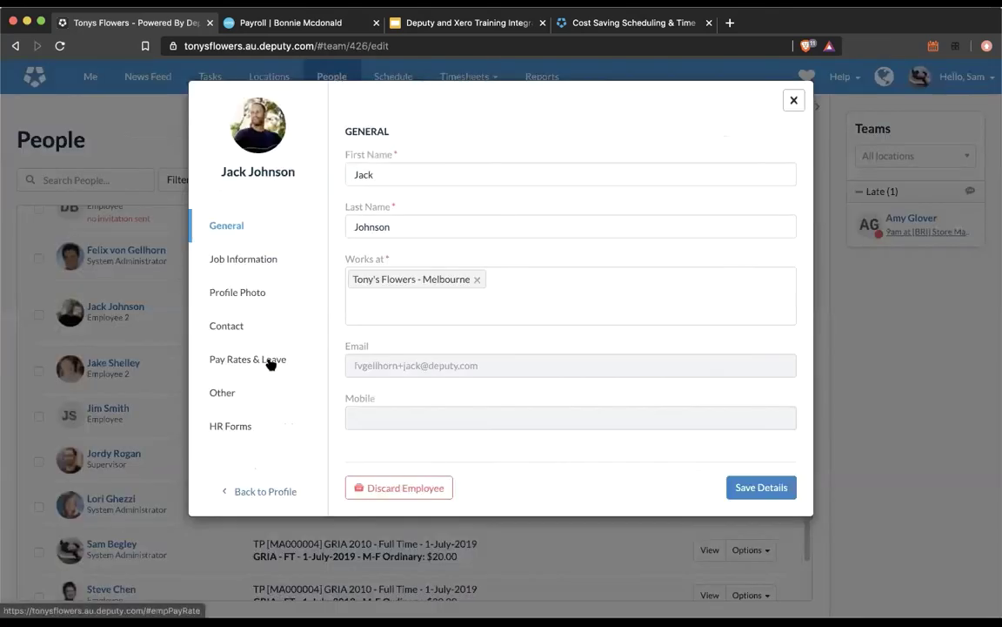
{"action": "left_click", "coordinate": [269, 362]}
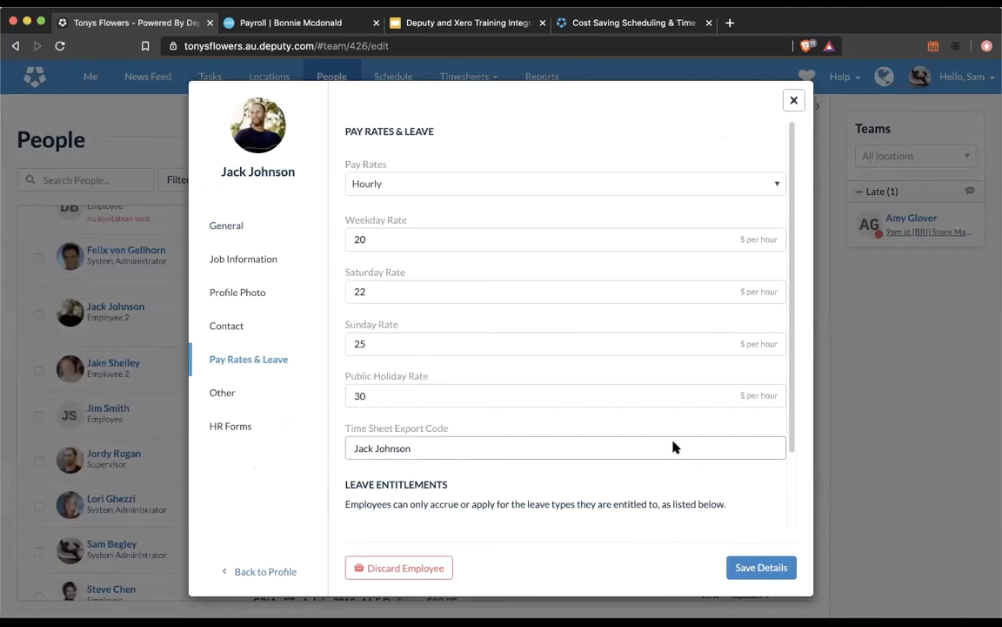
{"action": "left_click", "coordinate": [630, 186]}
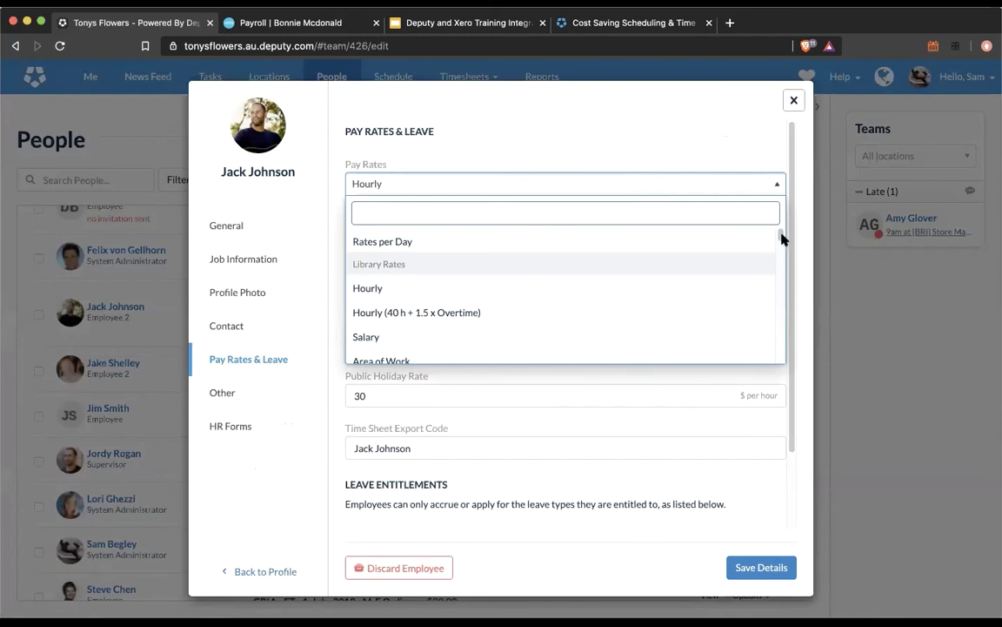
{"action": "left_click_drag", "start_coordinate": [780, 238], "coordinate": [781, 297]}
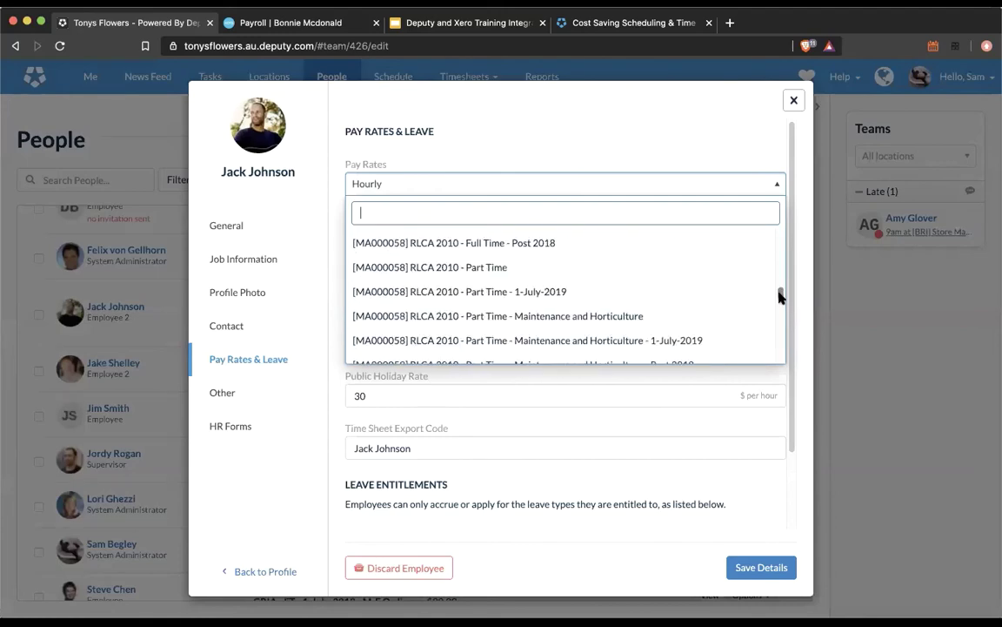
Step: Try searching the pay rates for HIGA, GRIA and SCHA, then close the list still on Hourly
{"action": "left_click", "coordinate": [401, 212]}
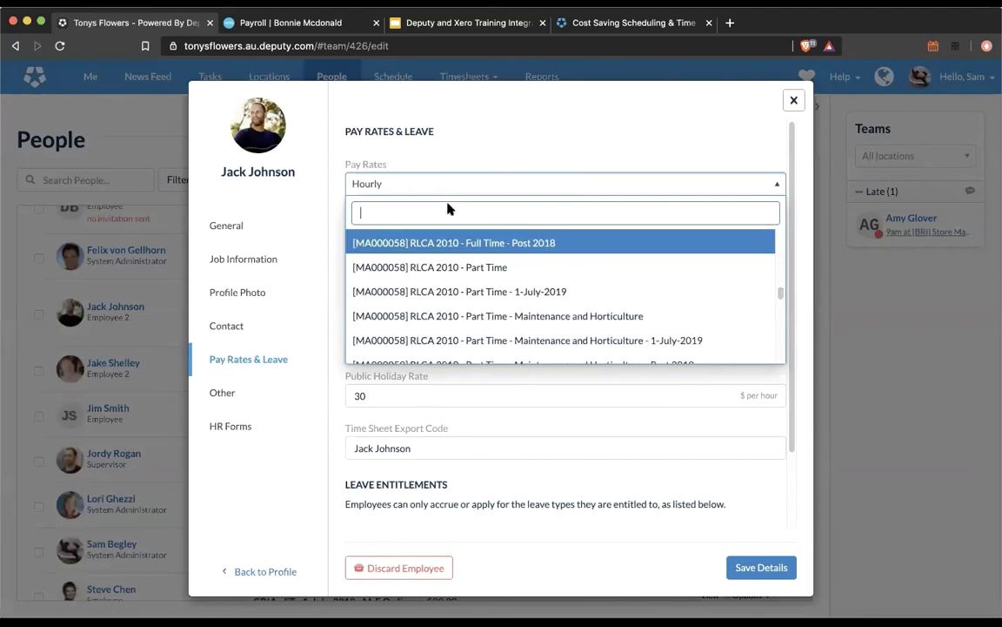
{"action": "type", "text": "HIGA"}
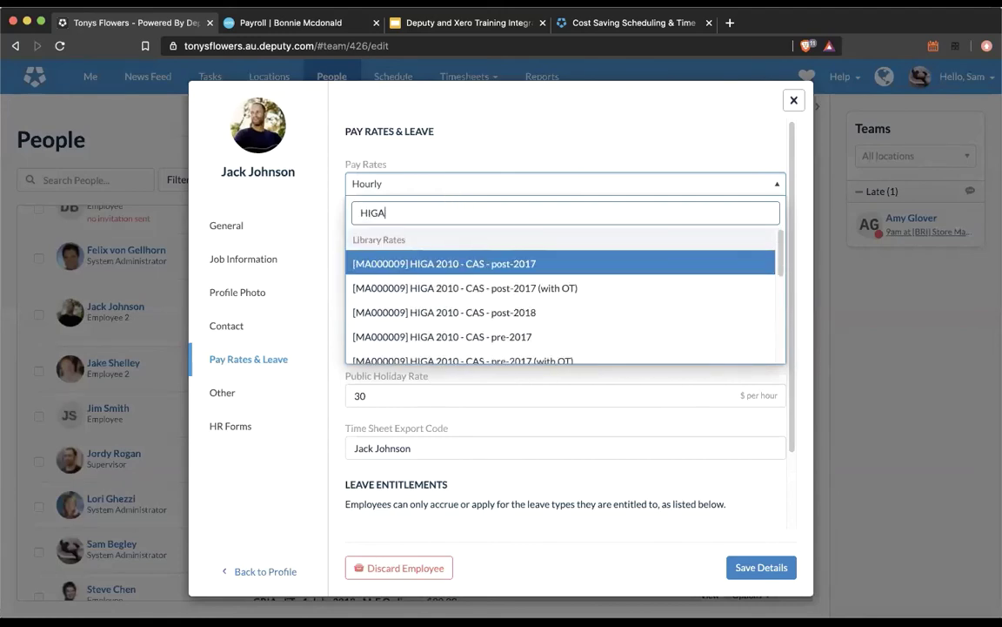
{"action": "key", "text": "BackSpace"}
{"action": "key", "text": "BackSpace"}
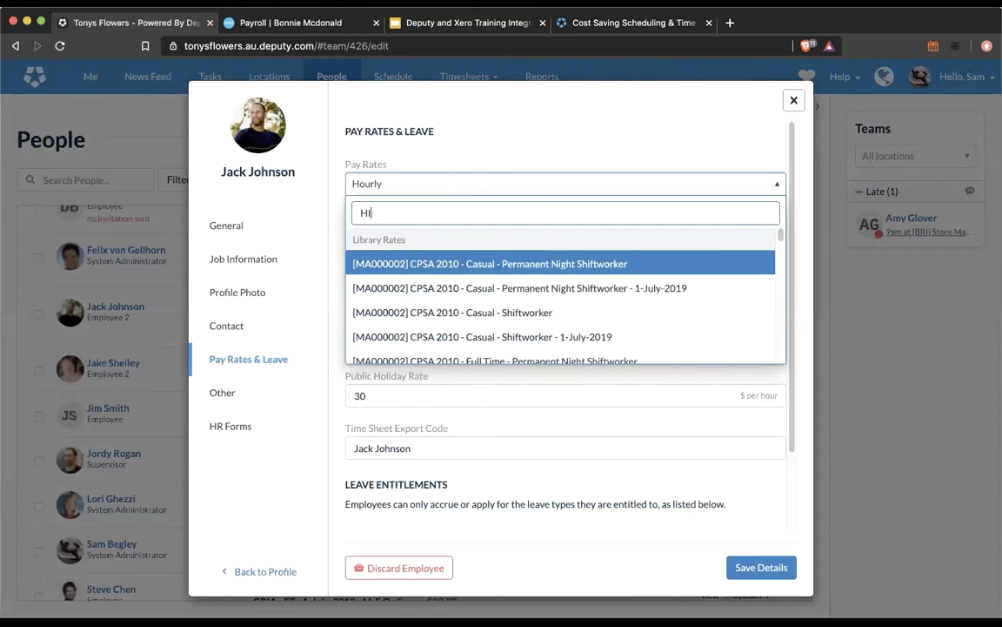
{"action": "key", "text": "BackSpace"}
{"action": "key", "text": "BackSpace"}
{"action": "type", "text": "GRIA"}
{"action": "key", "text": "BackSpace"}
{"action": "key", "text": "BackSpace"}
{"action": "key", "text": "BackSpace"}
{"action": "key", "text": "BackSpace"}
{"action": "type", "text": "S"}
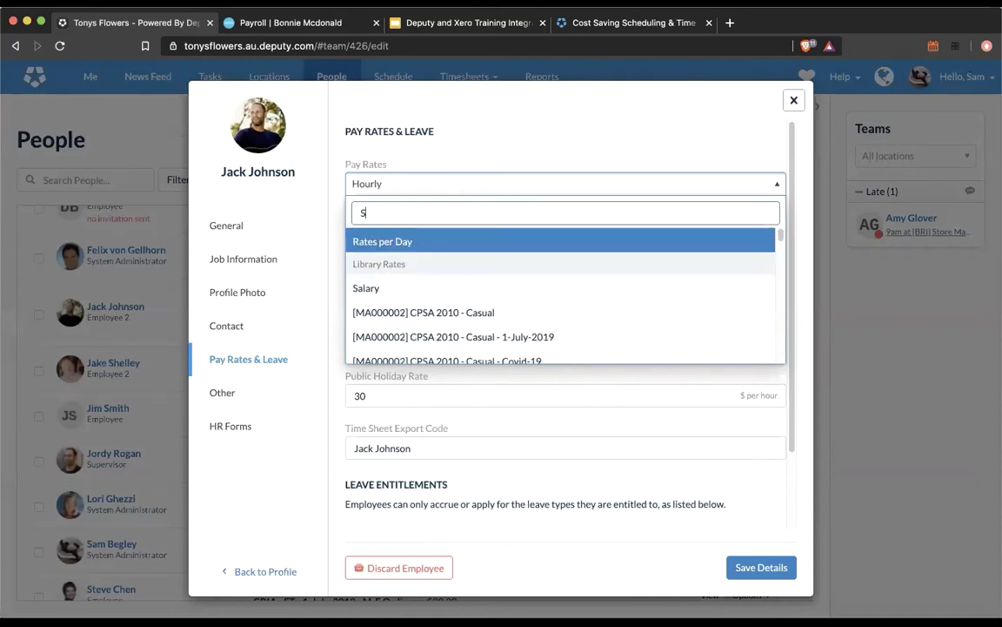
{"action": "key", "text": "BackSpace"}
{"action": "type", "text": "SCHA"}
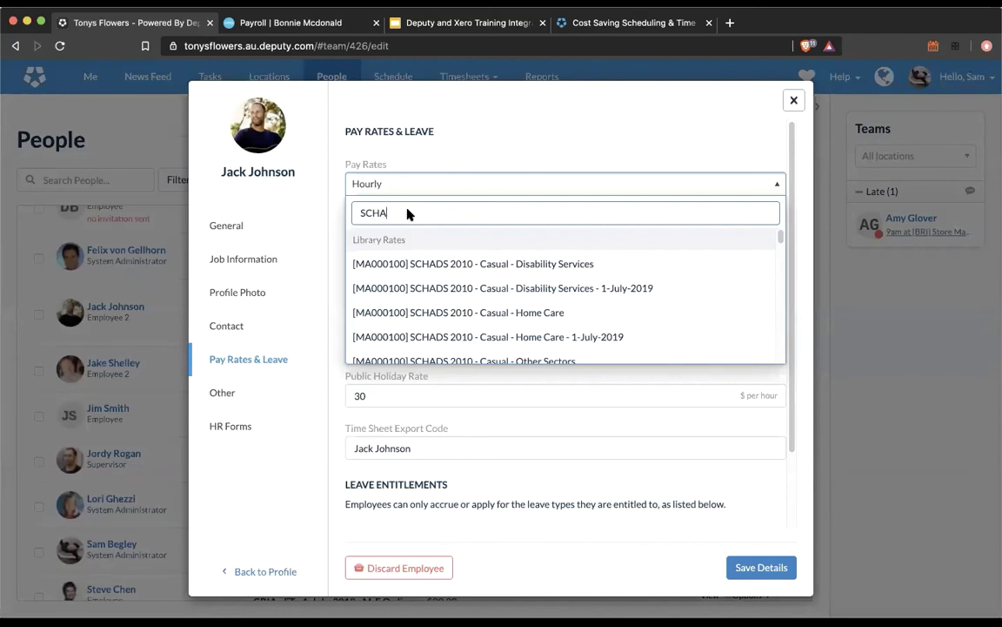
{"action": "key", "text": "BackSpace"}
{"action": "key", "text": "BackSpace"}
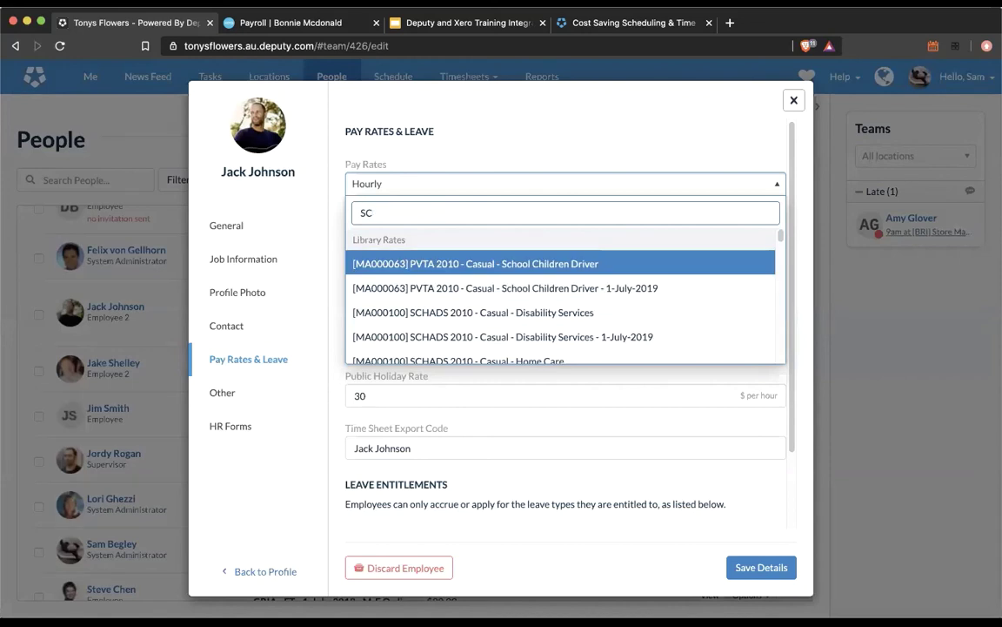
{"action": "key", "text": "BackSpace"}
{"action": "key", "text": "BackSpace"}
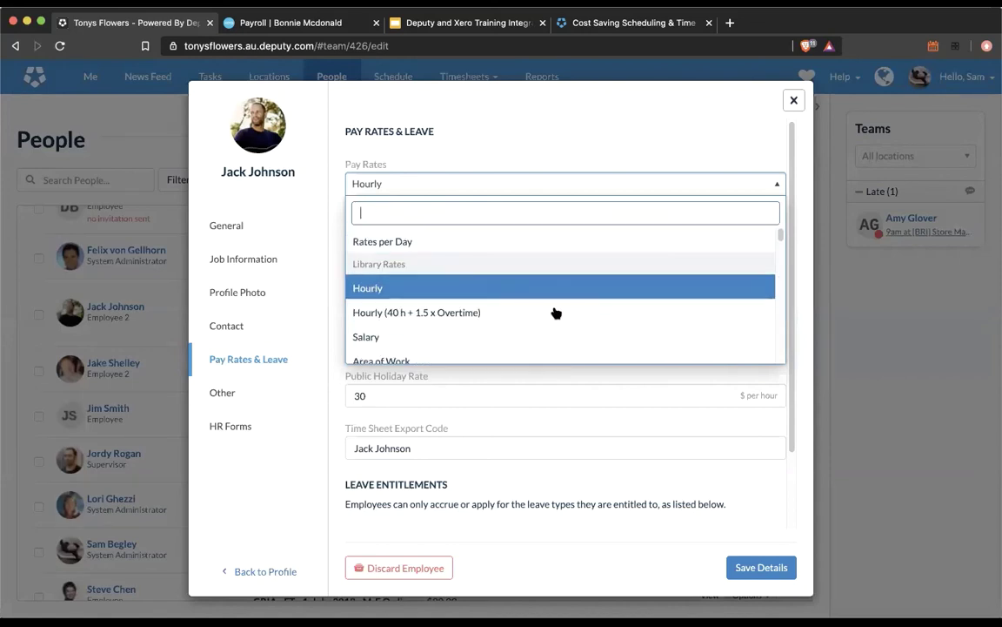
{"action": "scroll", "coordinate": [557, 311], "scroll_direction": "down", "scroll_amount": 3}
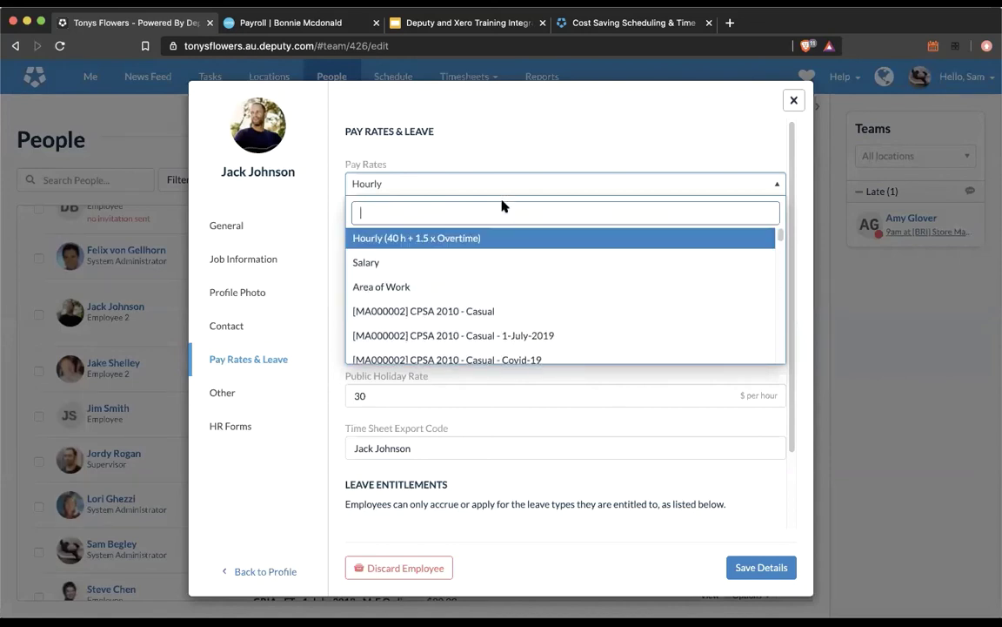
{"action": "left_click", "coordinate": [546, 139]}
{"action": "scroll", "coordinate": [533, 327], "scroll_direction": "down", "scroll_amount": 3}
{"action": "scroll", "coordinate": [522, 304], "scroll_direction": "up", "scroll_amount": 3}
Step: Search 'GRIA' and select the [MA000004] GRIA 2010 - Casual - 1-July-2019 pay rate
{"action": "left_click", "coordinate": [497, 185]}
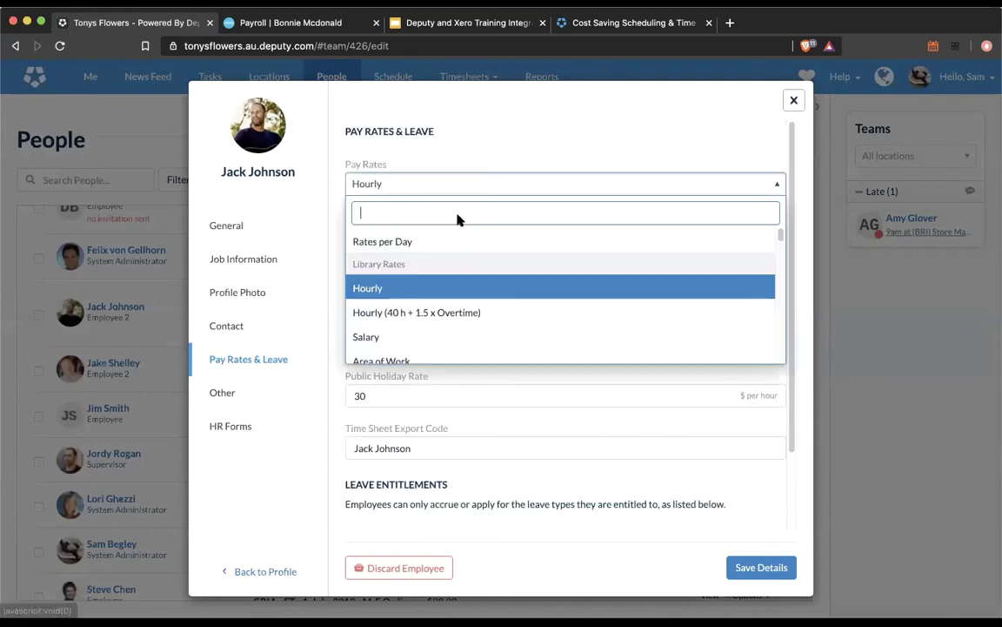
{"action": "type", "text": "GRIA"}
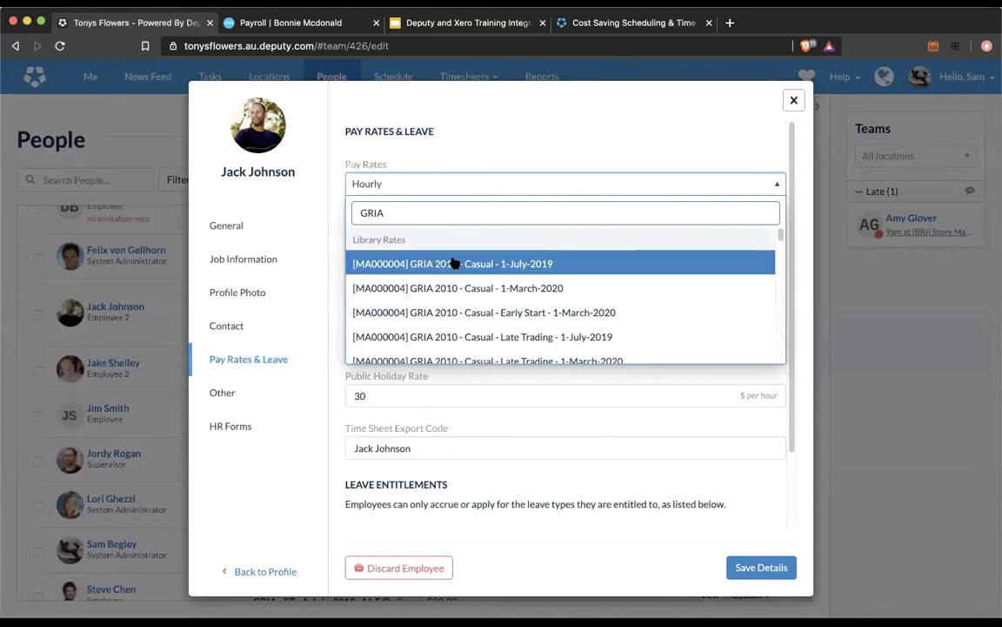
{"action": "left_click", "coordinate": [453, 263]}
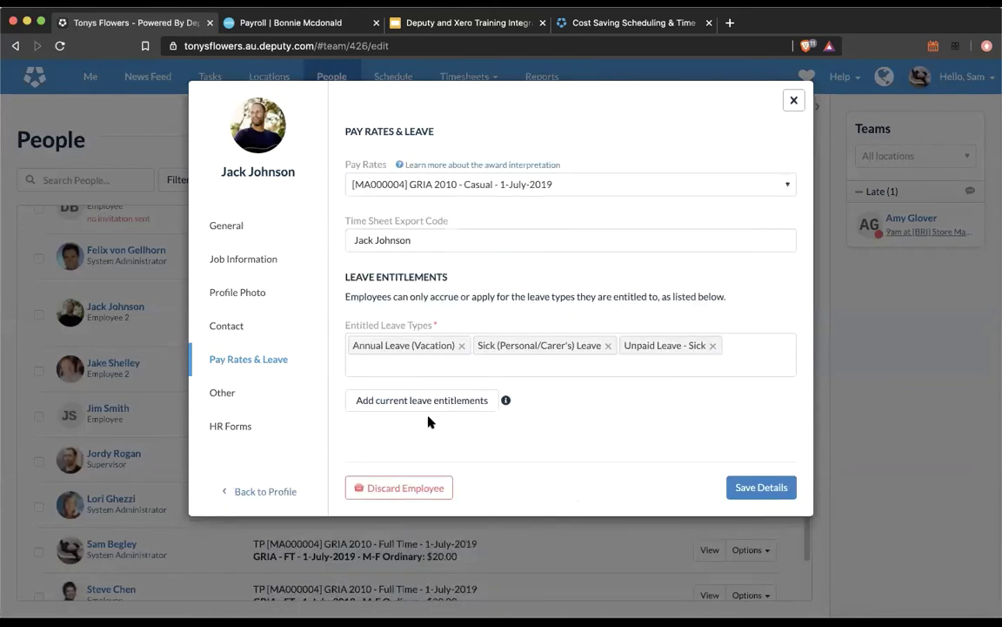
{"action": "left_click", "coordinate": [373, 231]}
Step: Enter 25 as the M-F Ordinary base rate, check the x1.08 derived rates, and close the edit form
{"action": "type", "text": "25"}
{"action": "scroll", "coordinate": [424, 315], "scroll_direction": "down", "scroll_amount": 1}
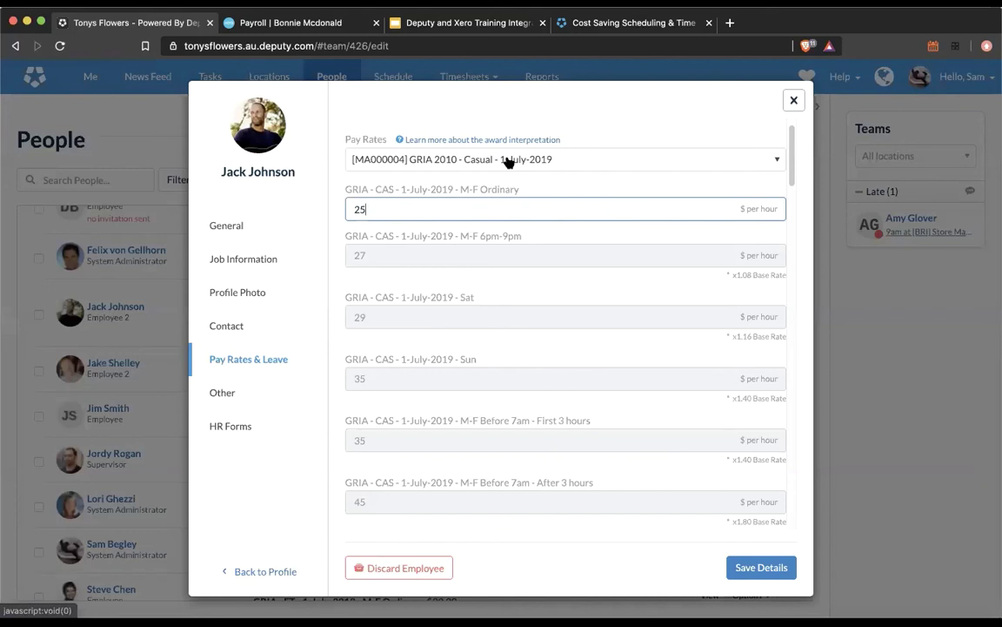
{"action": "left_click_drag", "start_coordinate": [735, 275], "coordinate": [754, 275]}
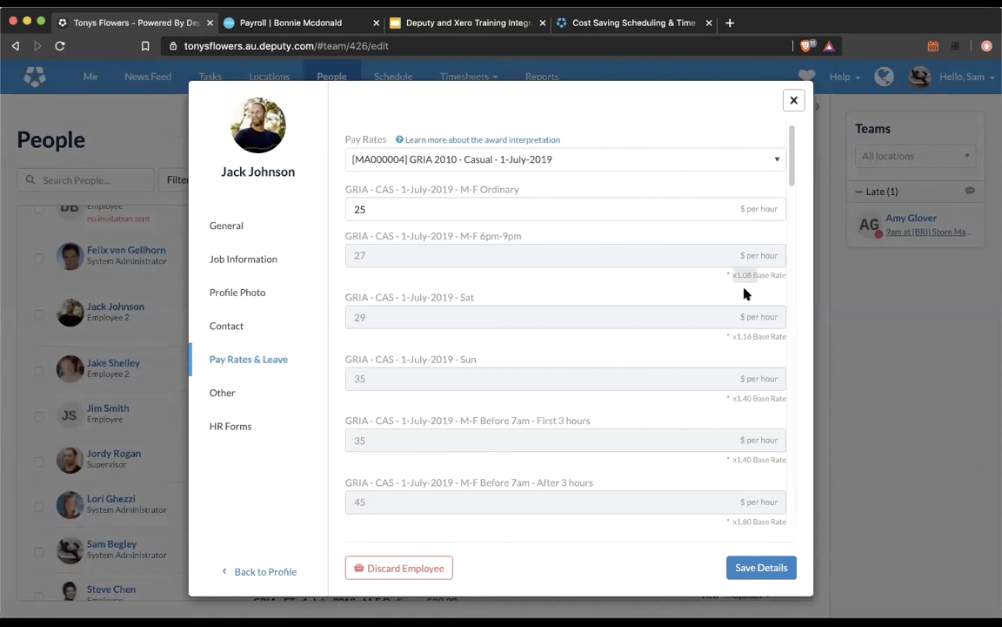
{"action": "left_click", "coordinate": [746, 294]}
{"action": "left_click", "coordinate": [794, 101]}
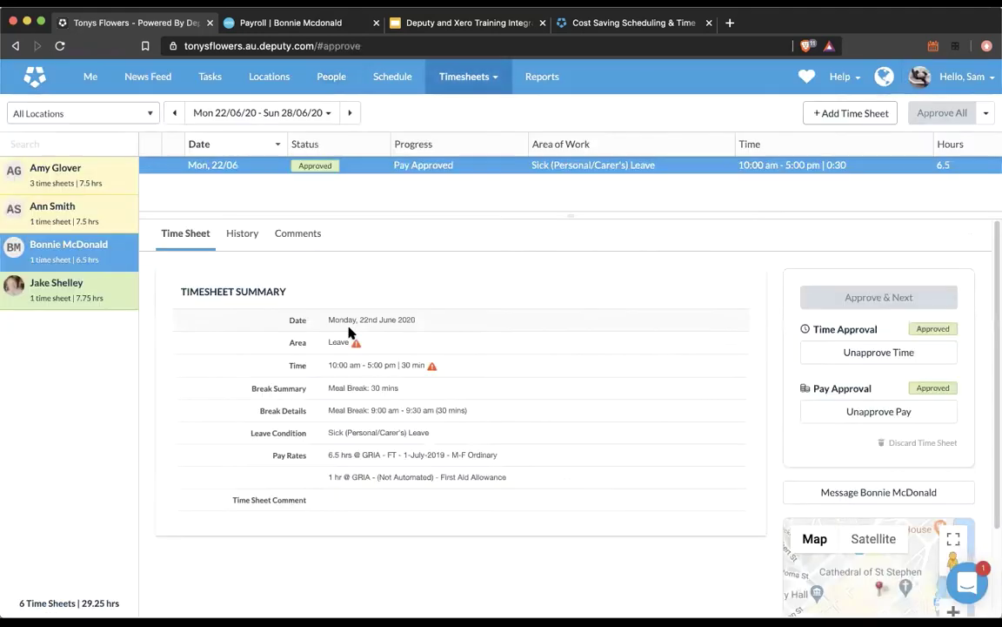
Step: Unapprove the 22/06 sick-leave timesheet's pay and show its First Aid Allowance shift loading list
{"action": "left_click", "coordinate": [906, 412]}
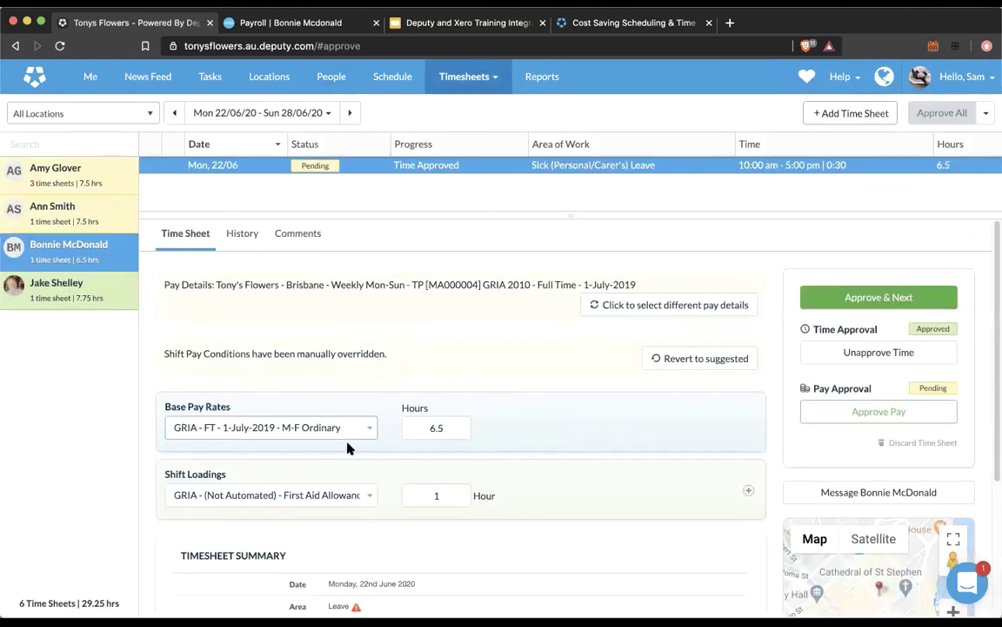
{"action": "scroll", "coordinate": [348, 457], "scroll_direction": "down", "scroll_amount": 1}
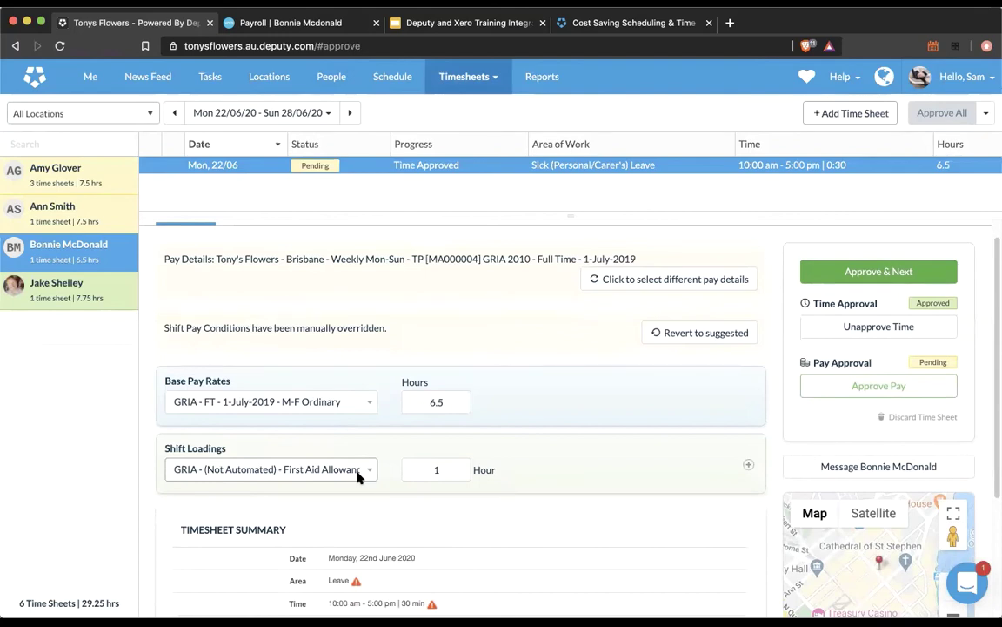
{"action": "left_click", "coordinate": [357, 474]}
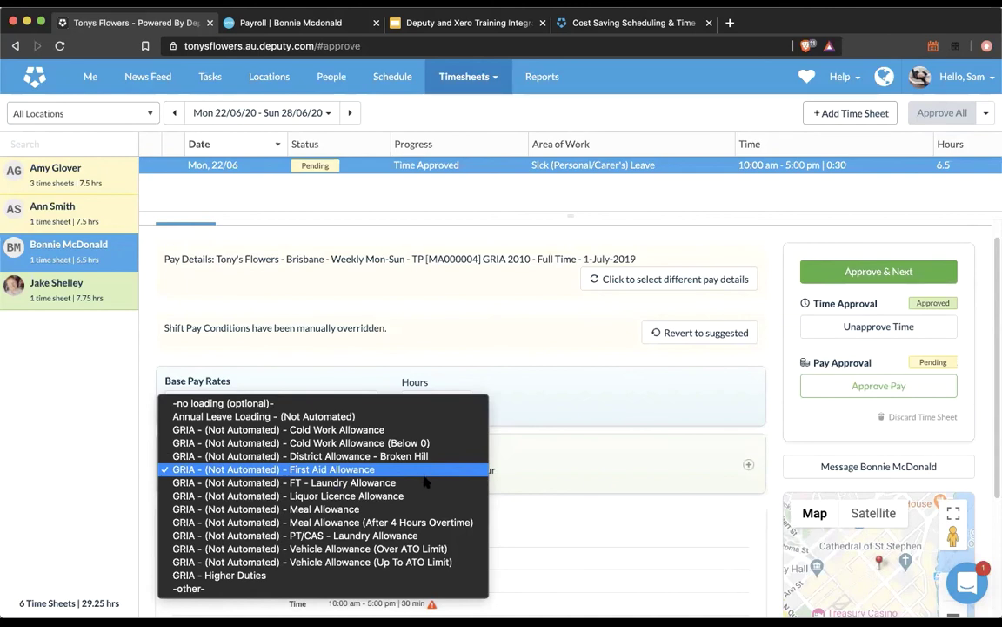
Step: Keep the 1-hour First Aid Allowance loading on the timesheet and go to People
{"action": "left_click", "coordinate": [542, 513]}
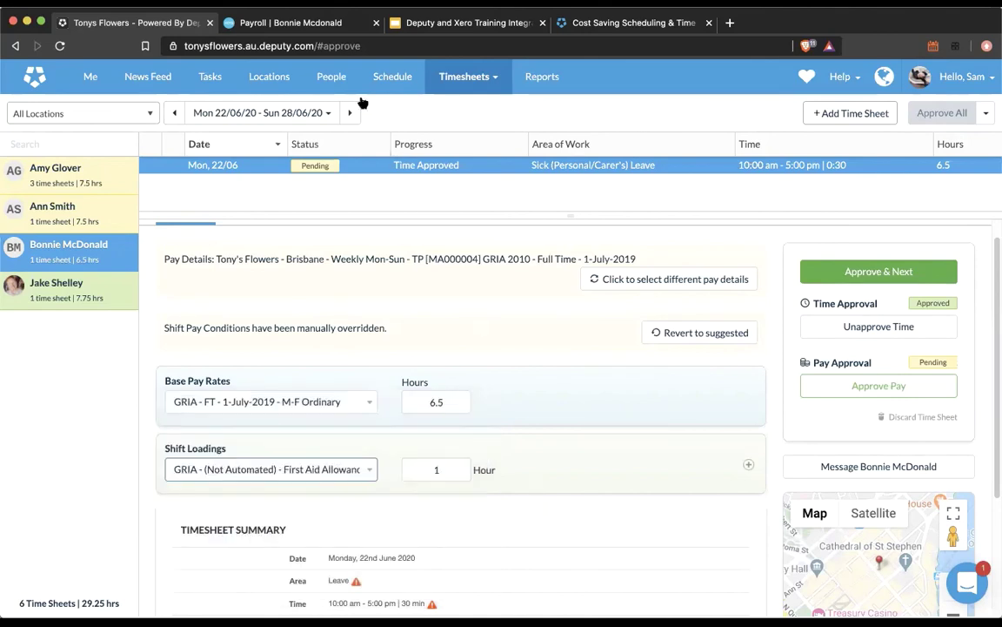
{"action": "left_click", "coordinate": [332, 77]}
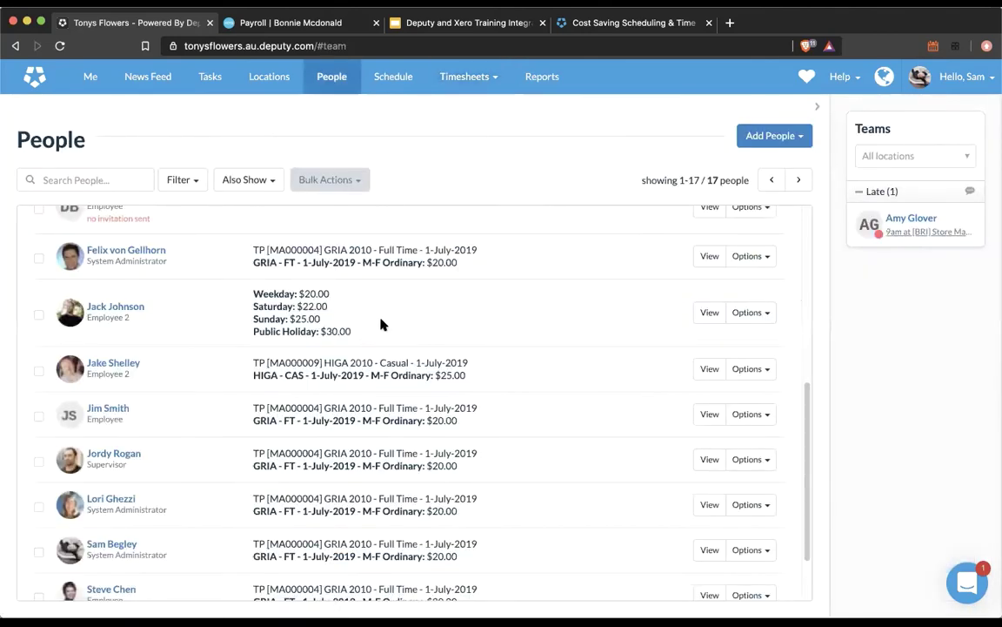
Step: Revisit Approve Timesheets, then return to People and open the flat-rate employee's Options menu
{"action": "left_click", "coordinate": [465, 77]}
{"action": "left_click", "coordinate": [436, 128]}
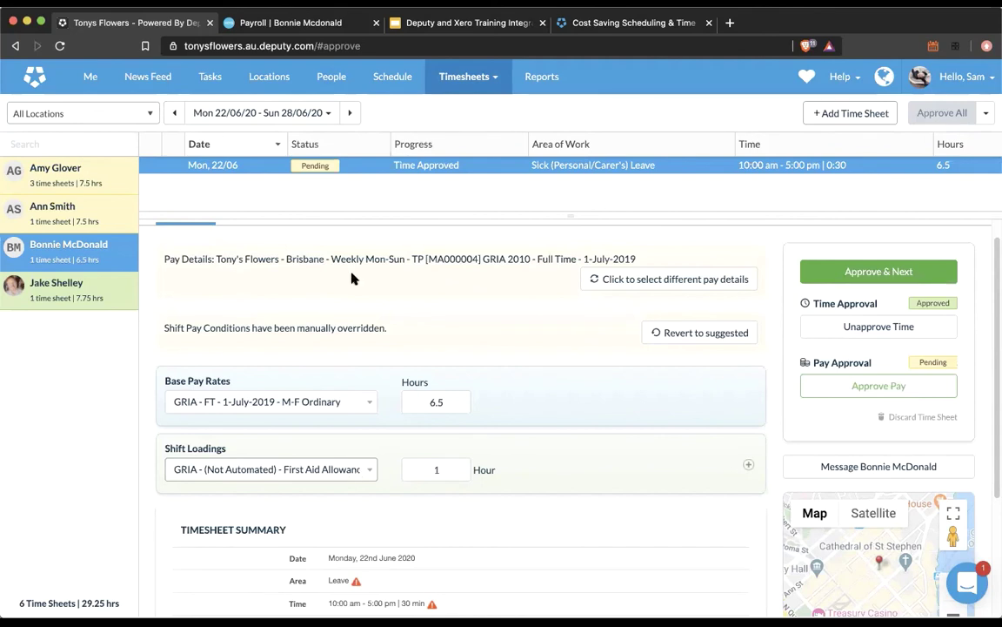
{"action": "left_click", "coordinate": [331, 76]}
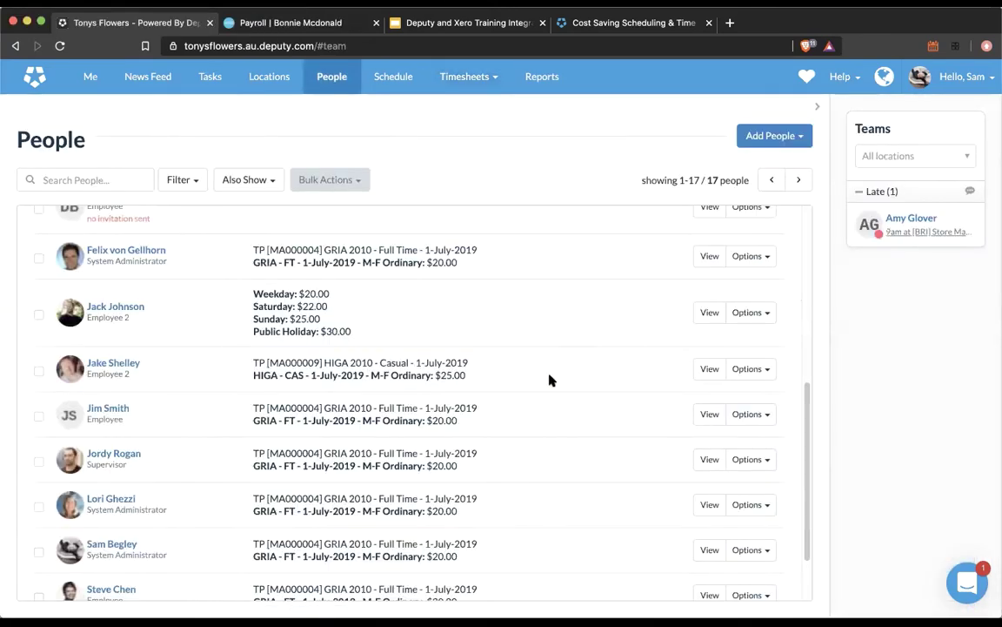
{"action": "left_click", "coordinate": [756, 313]}
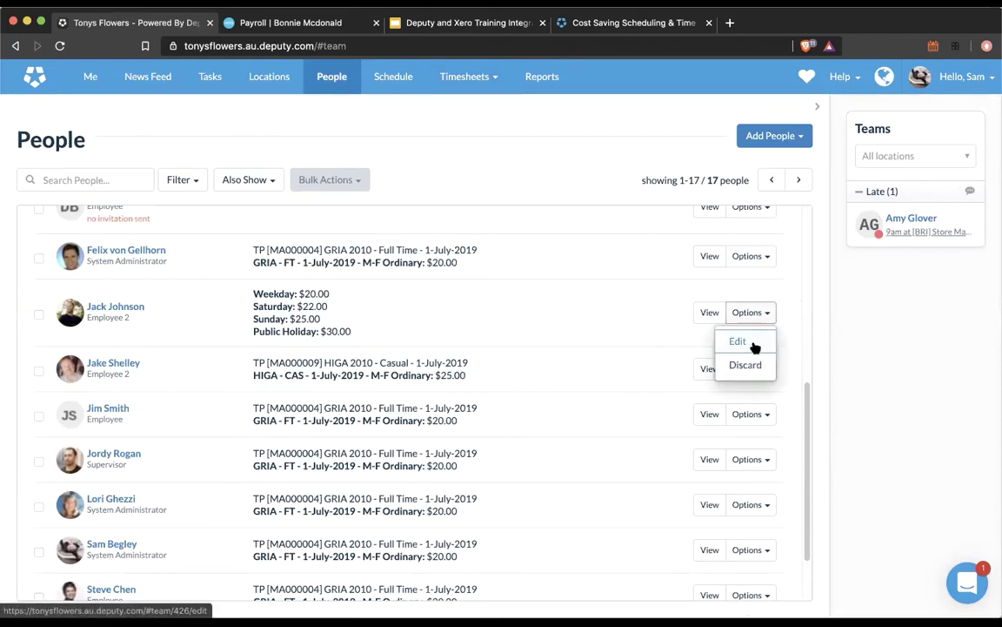
Step: In the employee's Pay Rates & Leave, select GRIA 2010 - Casual - Late Trading - 1-March-2020
{"action": "left_click", "coordinate": [752, 345]}
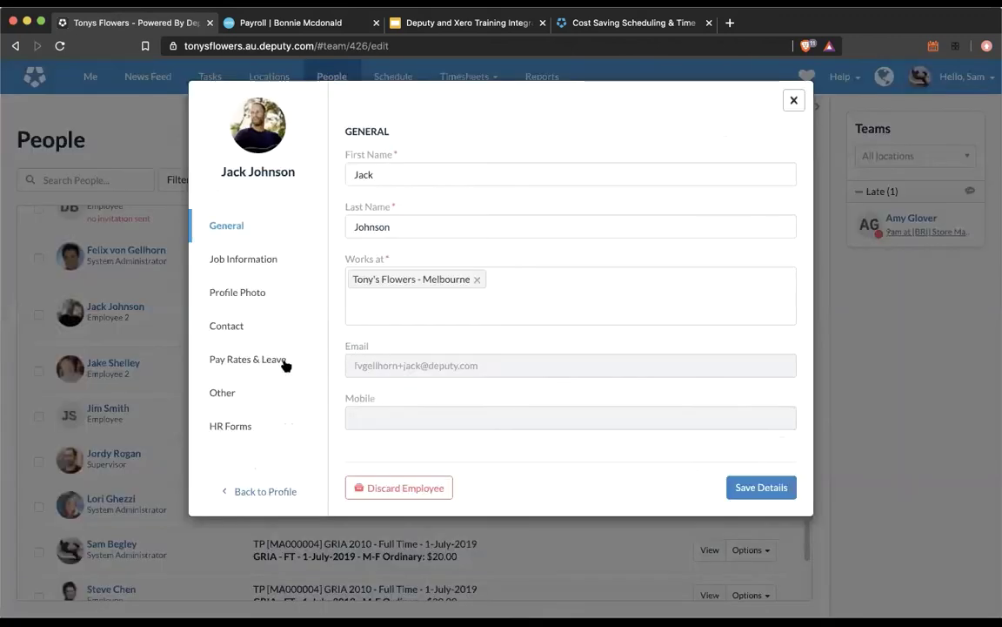
{"action": "left_click", "coordinate": [280, 360]}
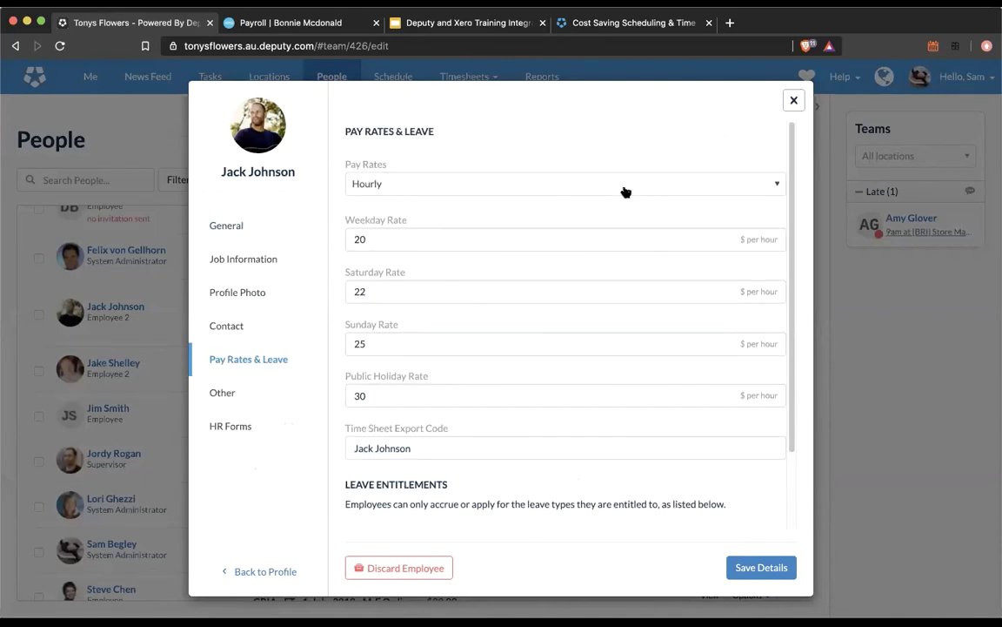
{"action": "left_click", "coordinate": [624, 186]}
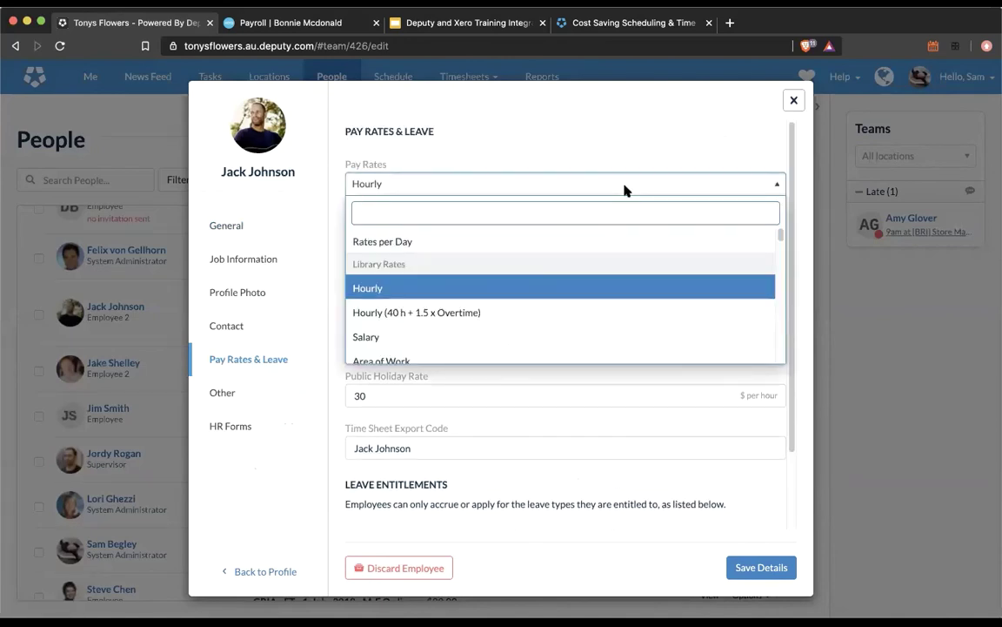
{"action": "scroll", "coordinate": [602, 286], "scroll_direction": "down", "scroll_amount": 1}
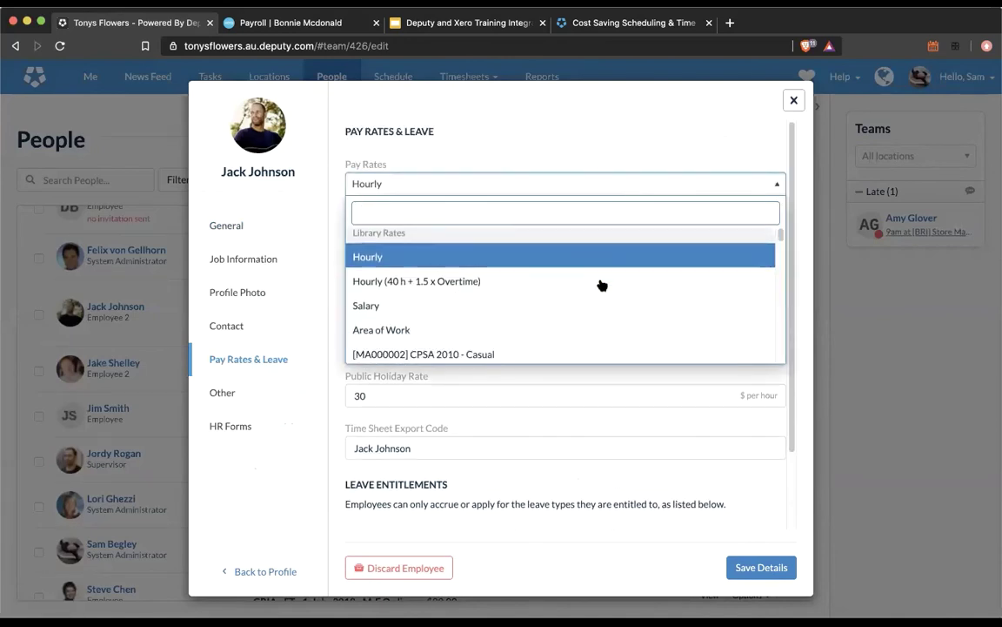
{"action": "scroll", "coordinate": [602, 285], "scroll_direction": "up", "scroll_amount": 1}
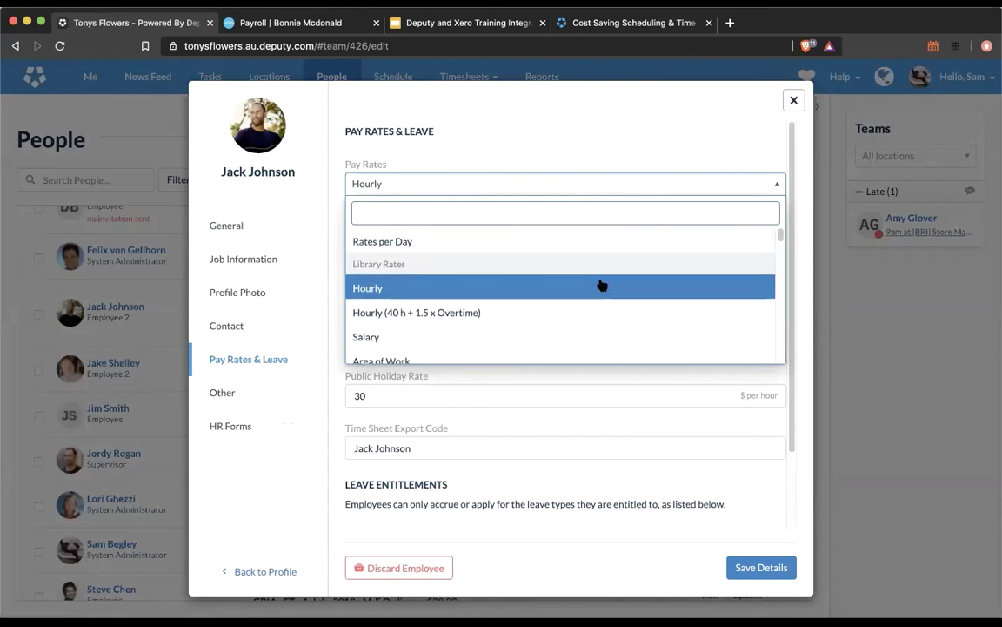
{"action": "scroll", "coordinate": [602, 285], "scroll_direction": "down", "scroll_amount": 5}
{"action": "scroll", "coordinate": [602, 286], "scroll_direction": "down", "scroll_amount": 5}
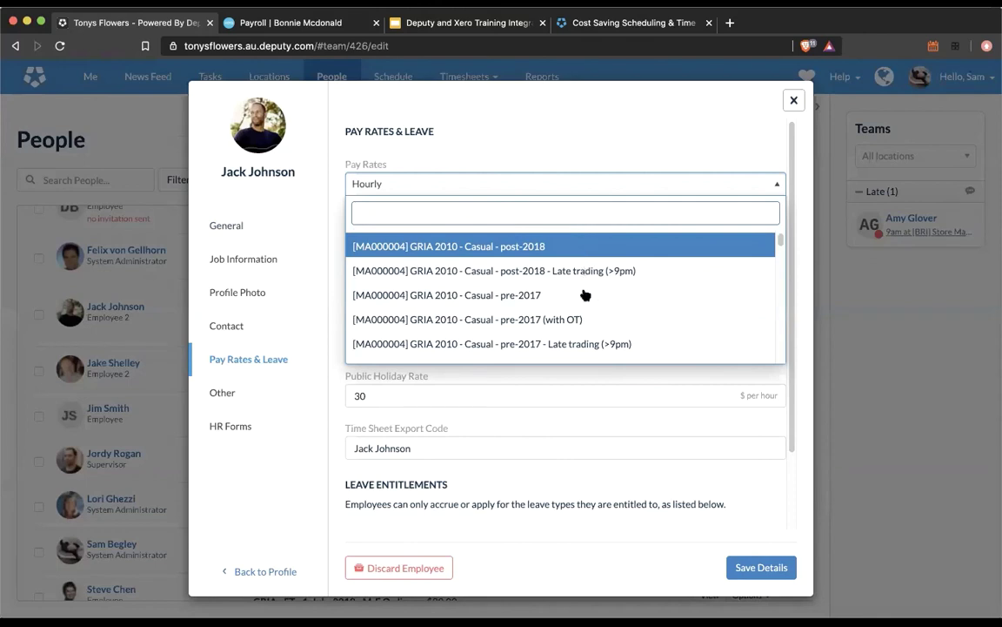
{"action": "scroll", "coordinate": [587, 295], "scroll_direction": "up", "scroll_amount": 1}
{"action": "scroll", "coordinate": [586, 297], "scroll_direction": "up", "scroll_amount": 3}
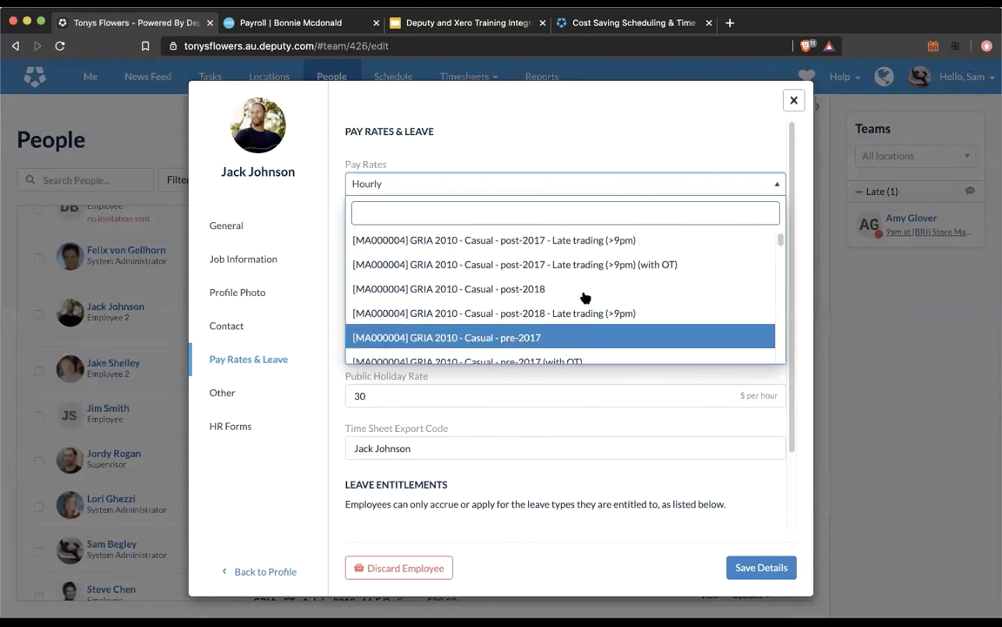
{"action": "scroll", "coordinate": [584, 298], "scroll_direction": "up", "scroll_amount": 4}
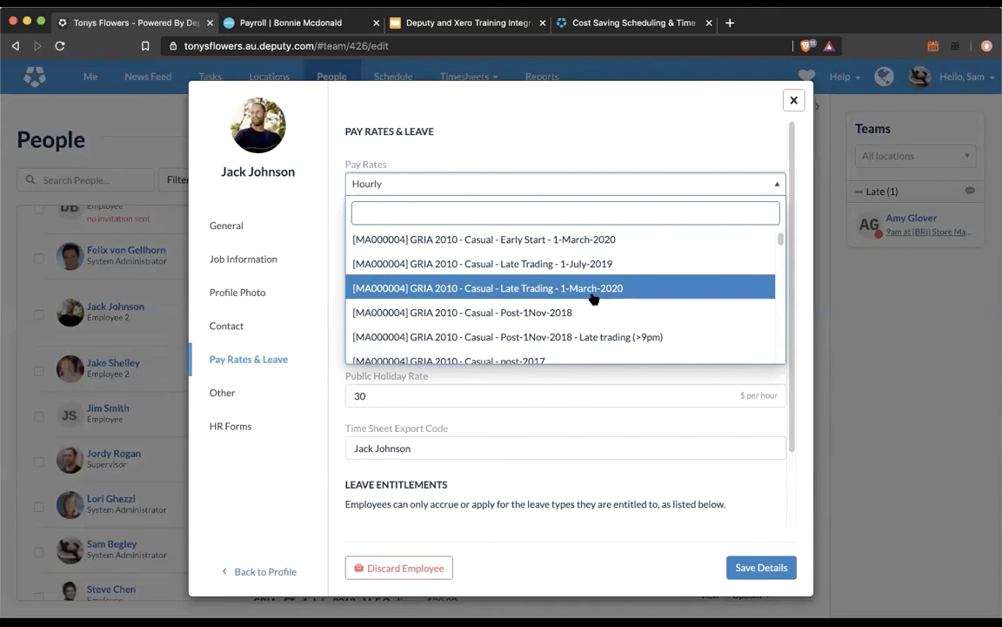
{"action": "left_click", "coordinate": [591, 299]}
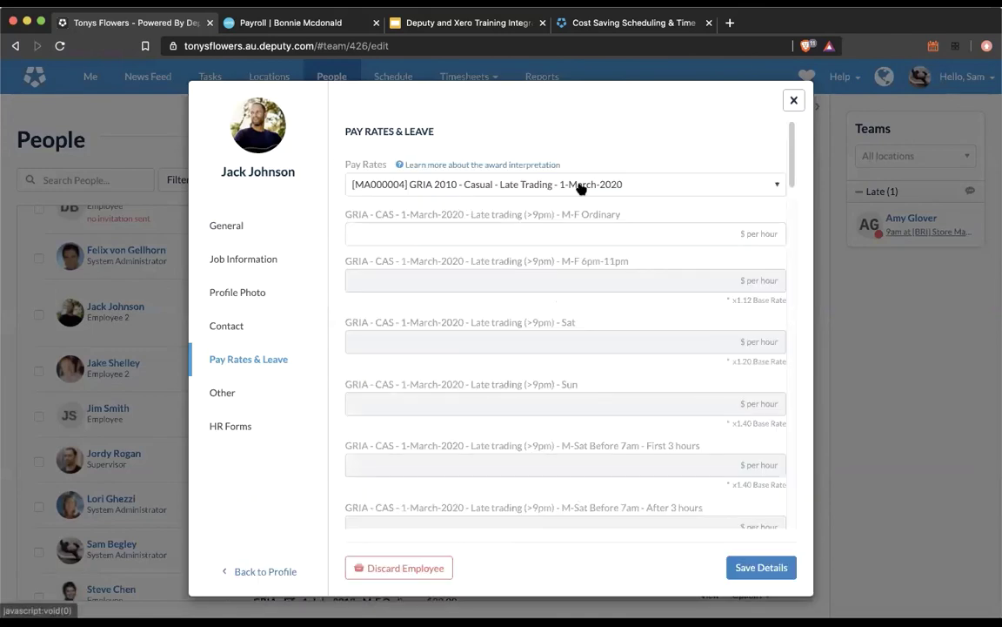
Step: Reopen the employee's Pay Rates dropdown to browse the award rate list
{"action": "left_click", "coordinate": [581, 189]}
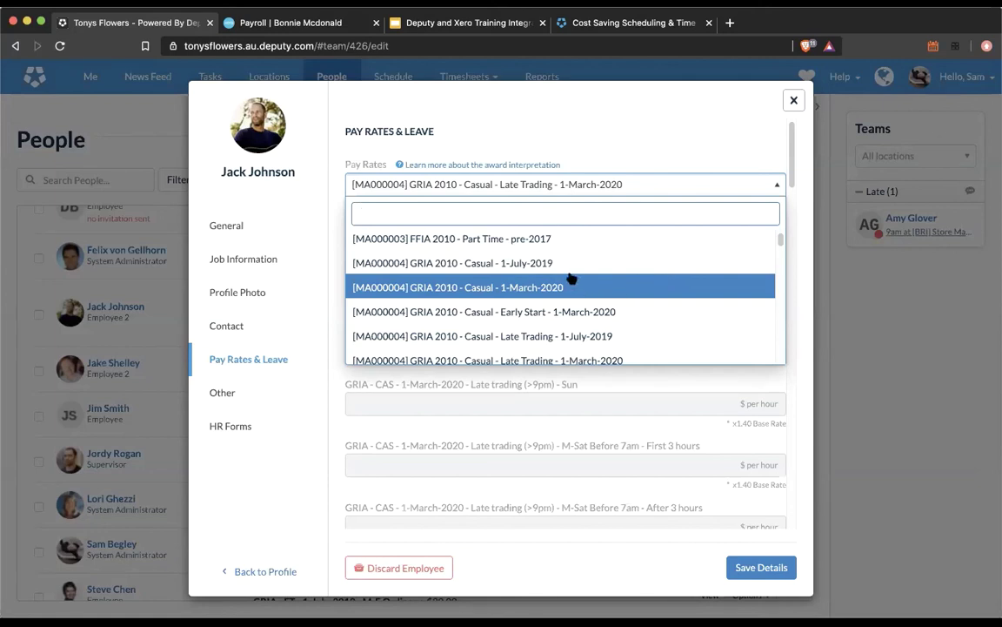
Step: Browse the pay rate list and close it without changing the rate
{"action": "scroll", "coordinate": [587, 313], "scroll_direction": "down", "scroll_amount": 2}
{"action": "scroll", "coordinate": [579, 318], "scroll_direction": "up", "scroll_amount": 3}
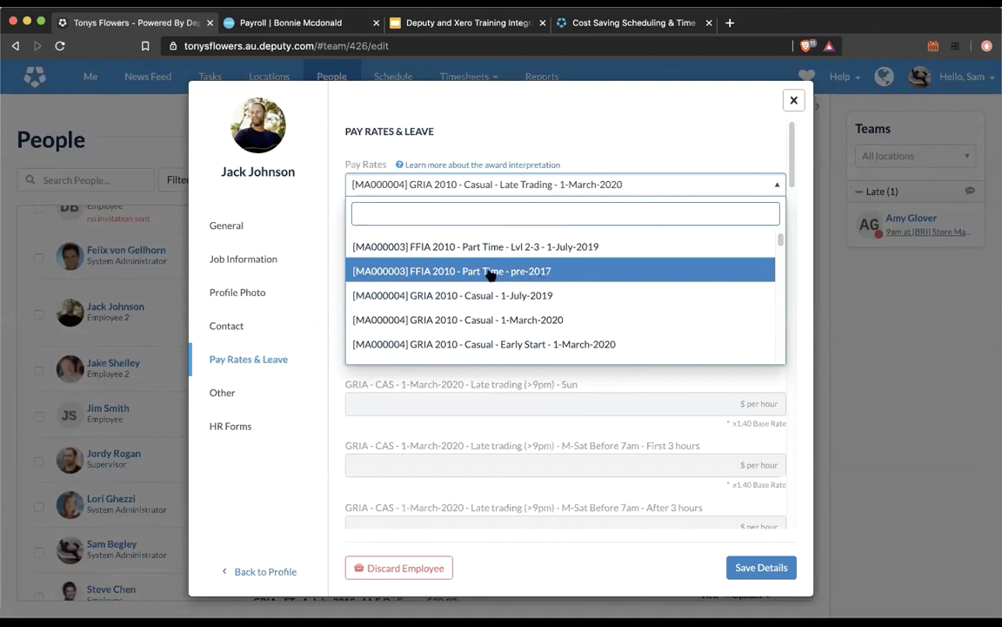
{"action": "left_click_drag", "start_coordinate": [781, 243], "coordinate": [778, 273]}
{"action": "scroll", "coordinate": [774, 251], "scroll_direction": "up", "scroll_amount": 15}
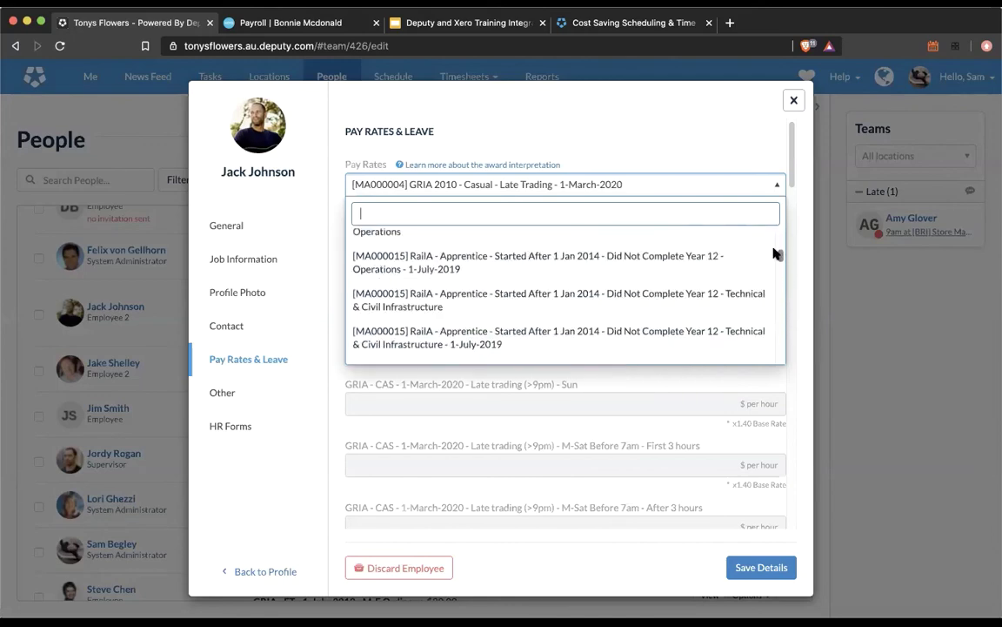
{"action": "scroll", "coordinate": [644, 275], "scroll_direction": "up", "scroll_amount": 3}
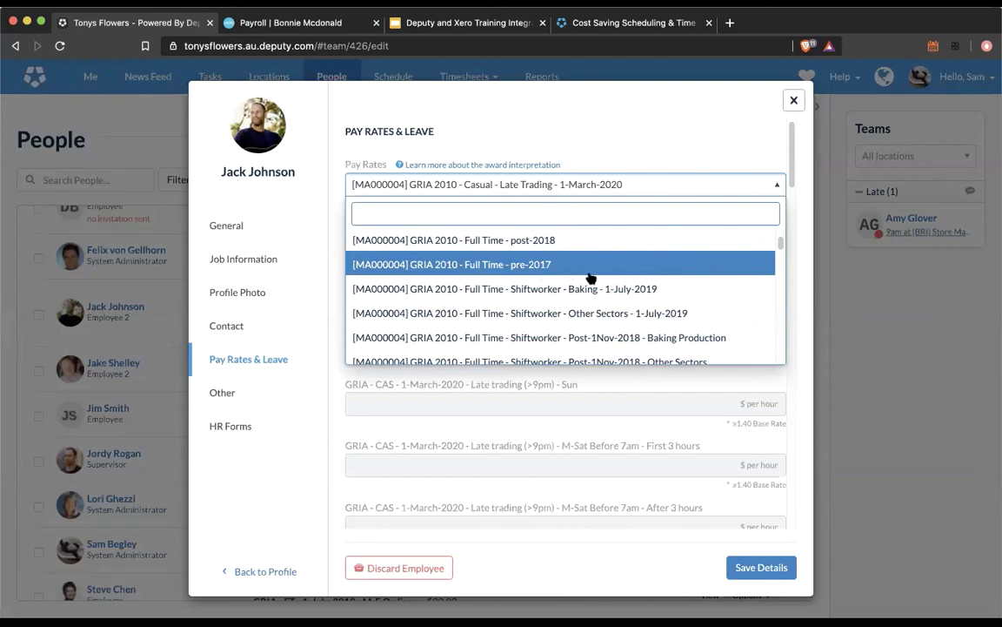
{"action": "left_click", "coordinate": [735, 134]}
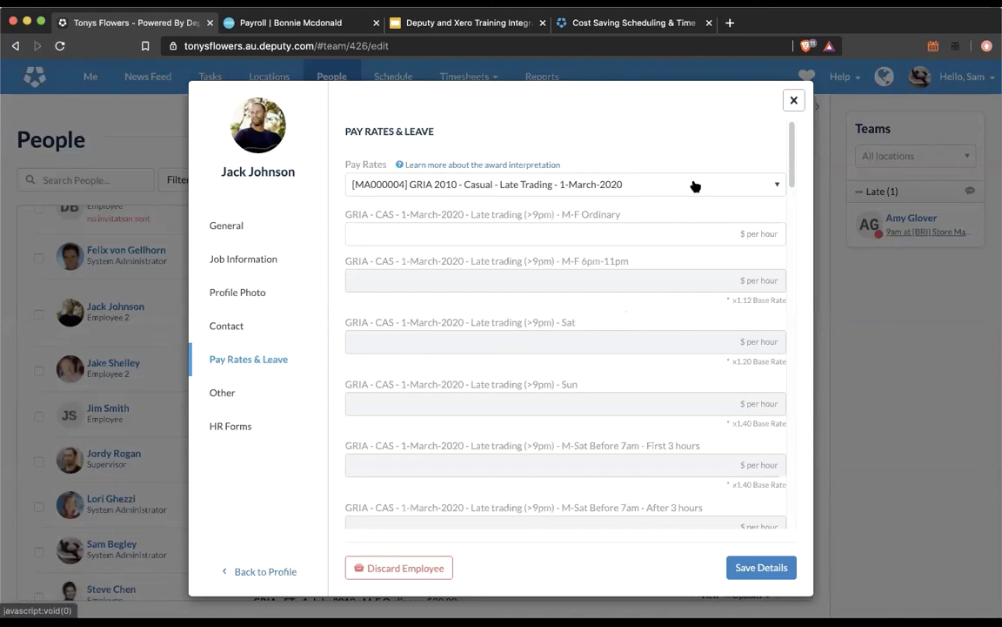
Step: Search the pay rates for 'GRIA' and review the matching award options
{"action": "left_click", "coordinate": [695, 186]}
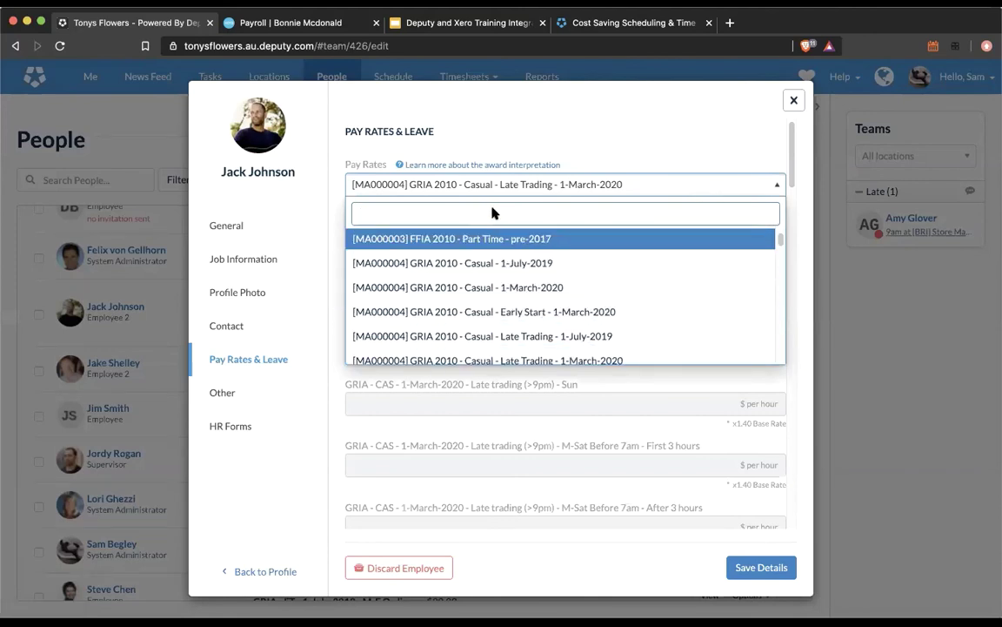
{"action": "type", "text": "GRIA"}
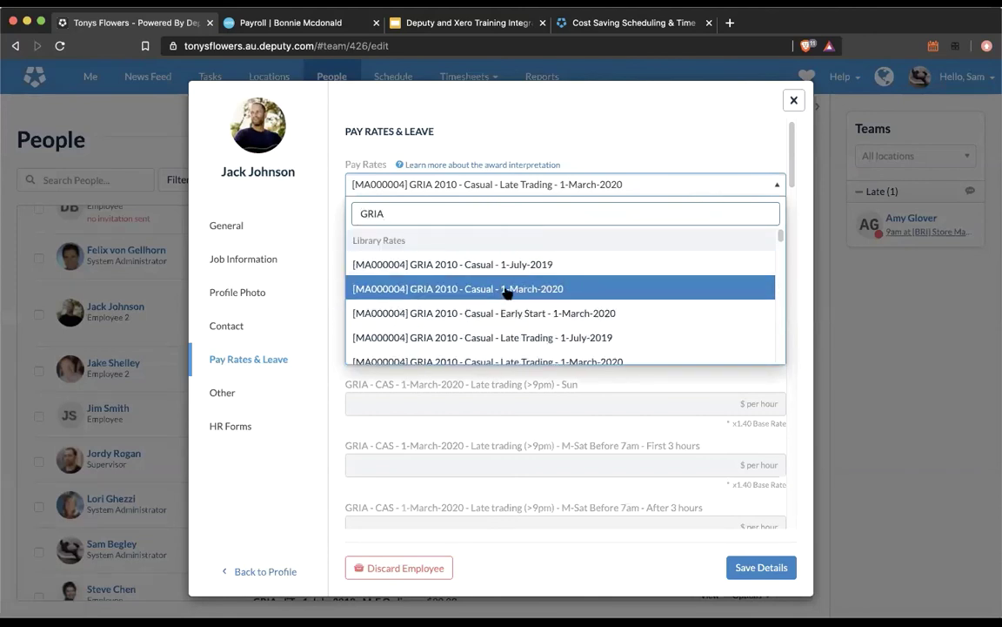
{"action": "scroll", "coordinate": [574, 291], "scroll_direction": "down", "scroll_amount": 5}
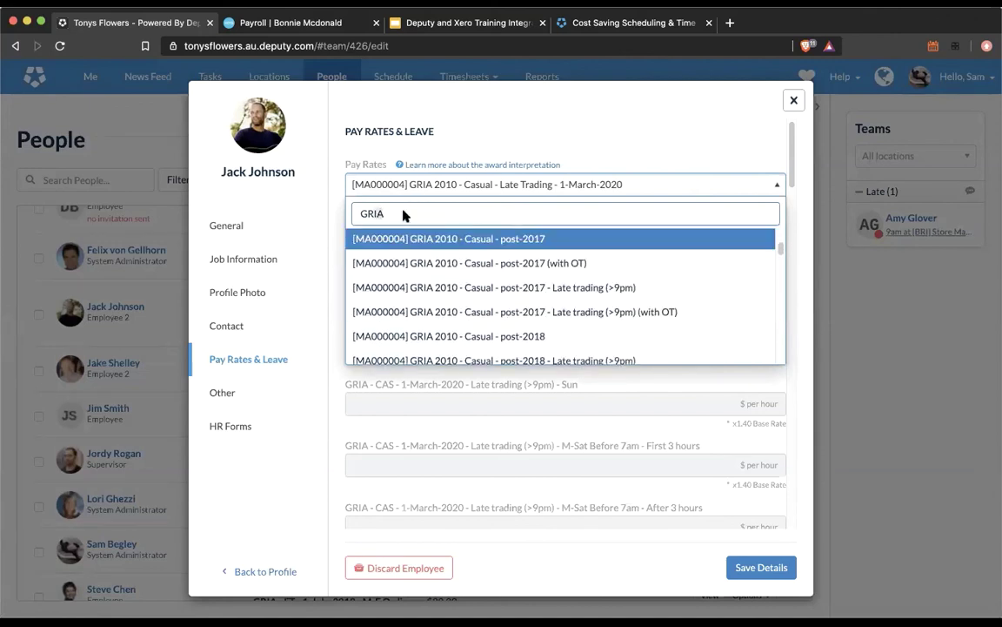
{"action": "key", "text": "BackSpace"}
{"action": "key", "text": "BackSpace"}
{"action": "key", "text": "BackSpace"}
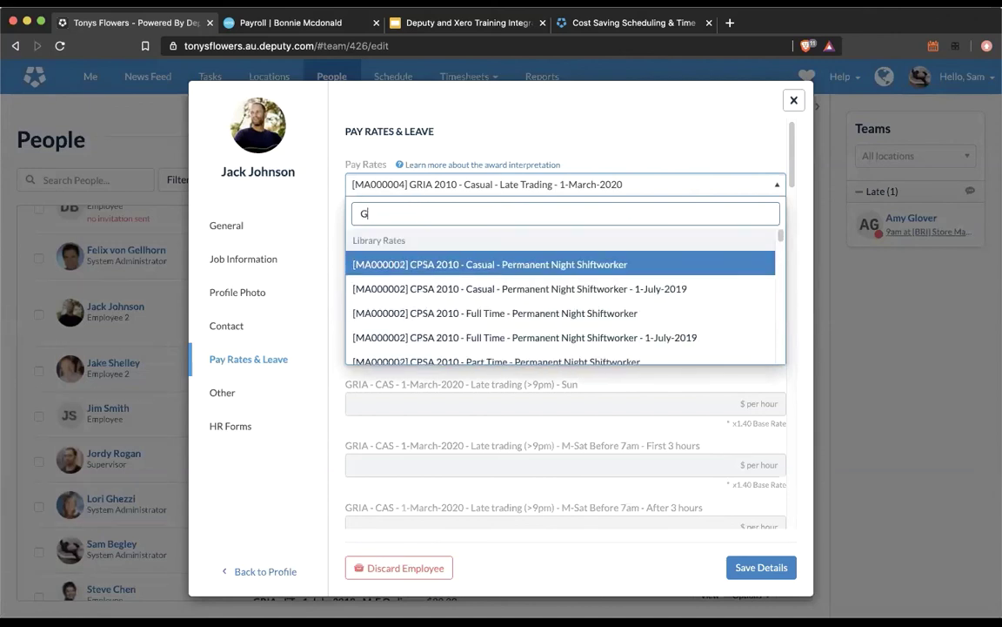
Step: Search for 'HIGA', scroll through the HIGA 2010 rates, then clear the search
{"action": "key", "text": "BackSpace"}
{"action": "type", "text": "HIGA"}
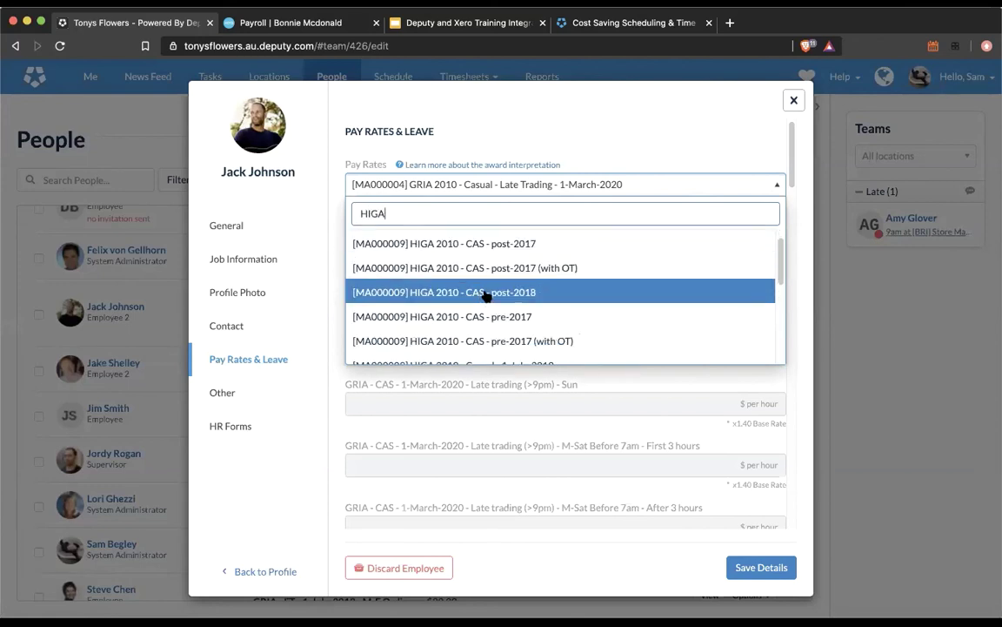
{"action": "scroll", "coordinate": [486, 295], "scroll_direction": "down", "scroll_amount": 5}
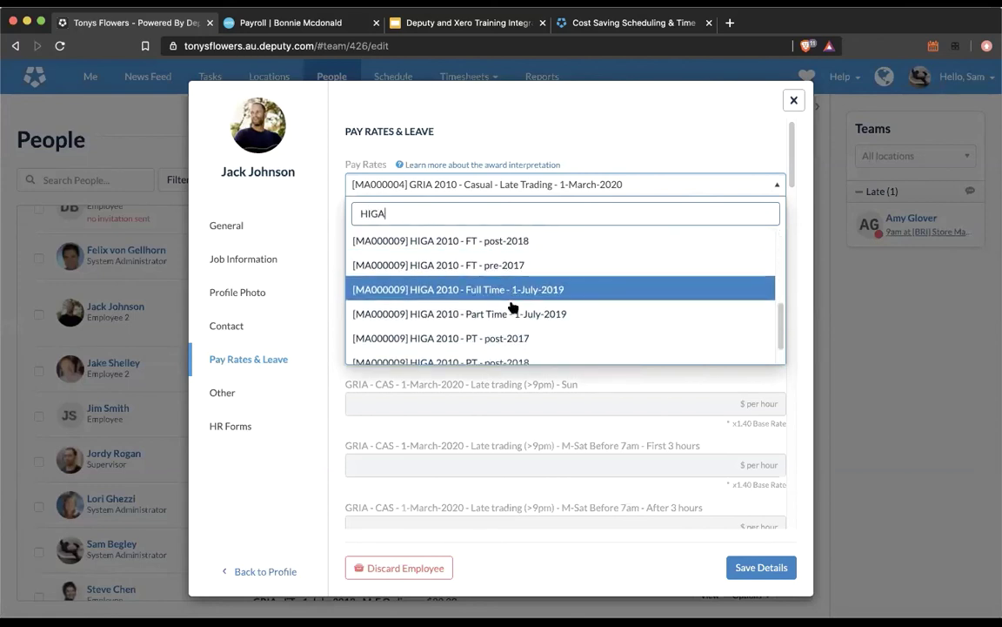
{"action": "scroll", "coordinate": [513, 306], "scroll_direction": "down", "scroll_amount": 1}
{"action": "scroll", "coordinate": [512, 306], "scroll_direction": "up", "scroll_amount": 3}
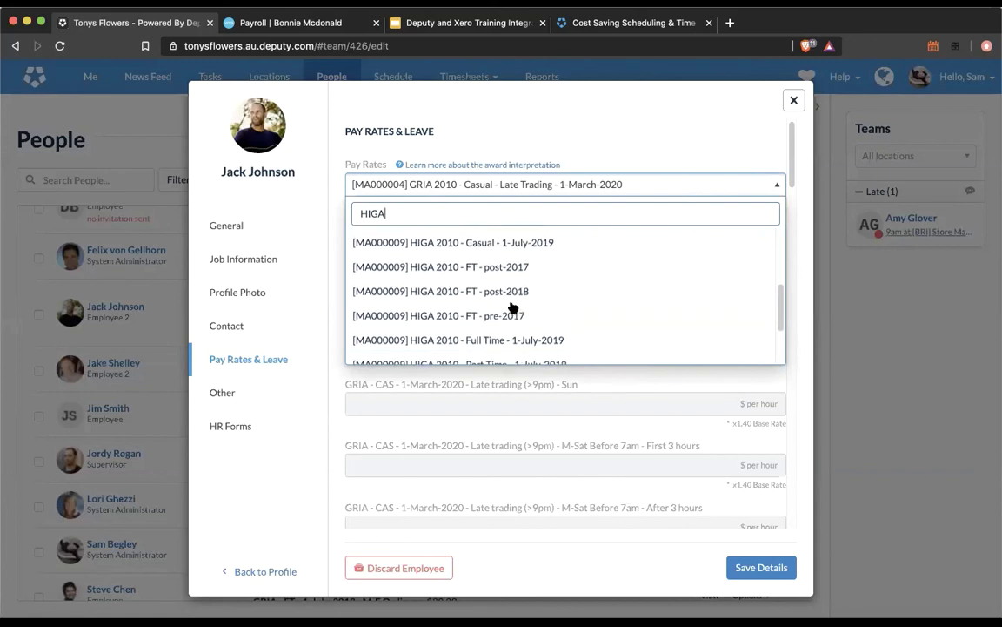
{"action": "scroll", "coordinate": [513, 307], "scroll_direction": "up", "scroll_amount": 3}
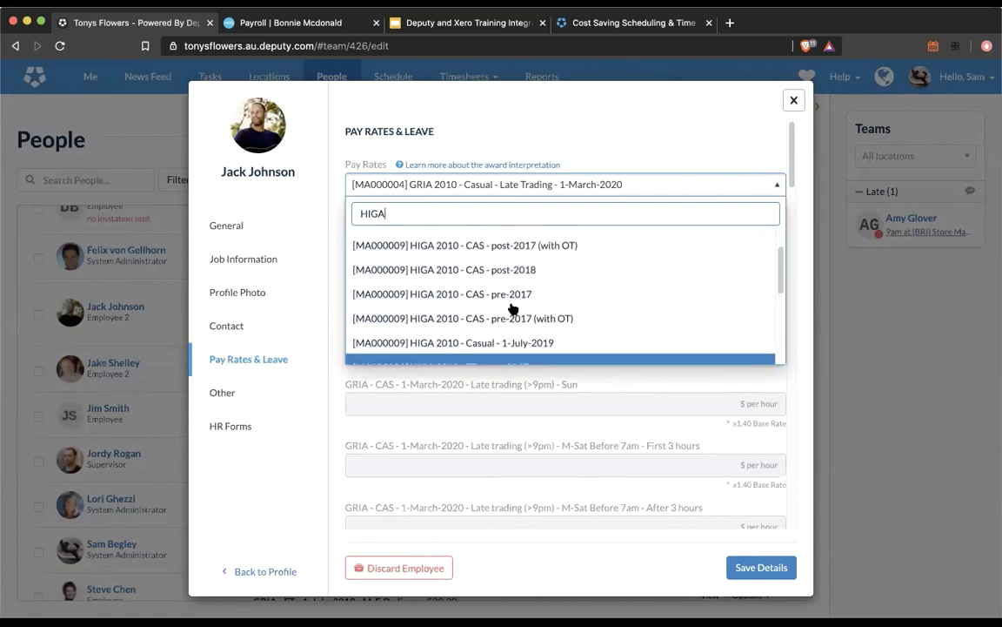
{"action": "scroll", "coordinate": [512, 309], "scroll_direction": "up", "scroll_amount": 3}
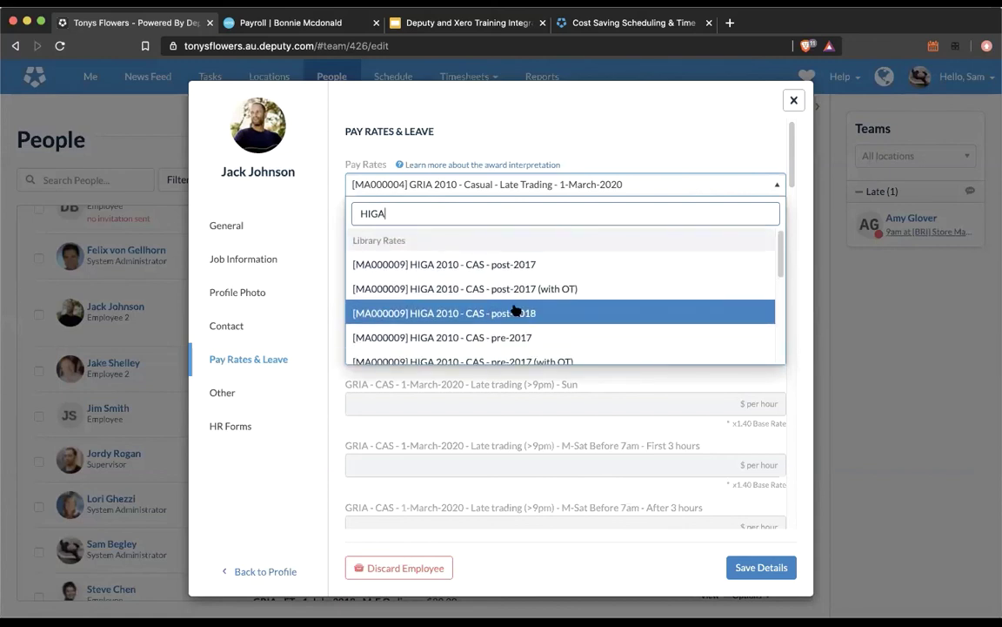
{"action": "key", "text": "BackSpace"}
{"action": "key", "text": "BackSpace"}
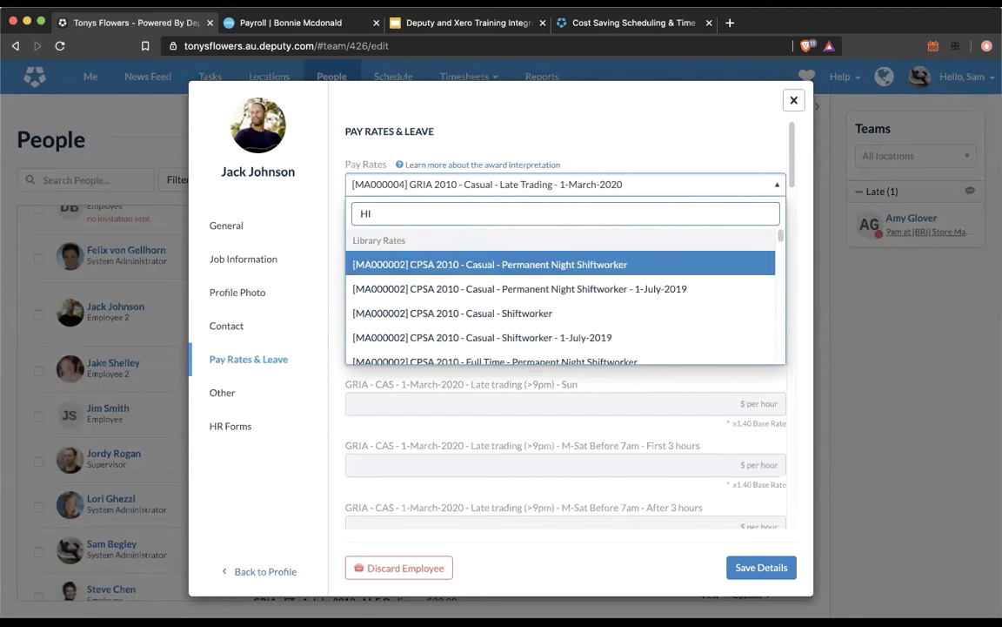
Step: Search pay rates for 'level' and pick NursesA 2010 - Full Time - Registered Nurses Levels 4 and 5
{"action": "key", "text": "BackSpace"}
{"action": "key", "text": "BackSpace"}
{"action": "type", "text": "lev"}
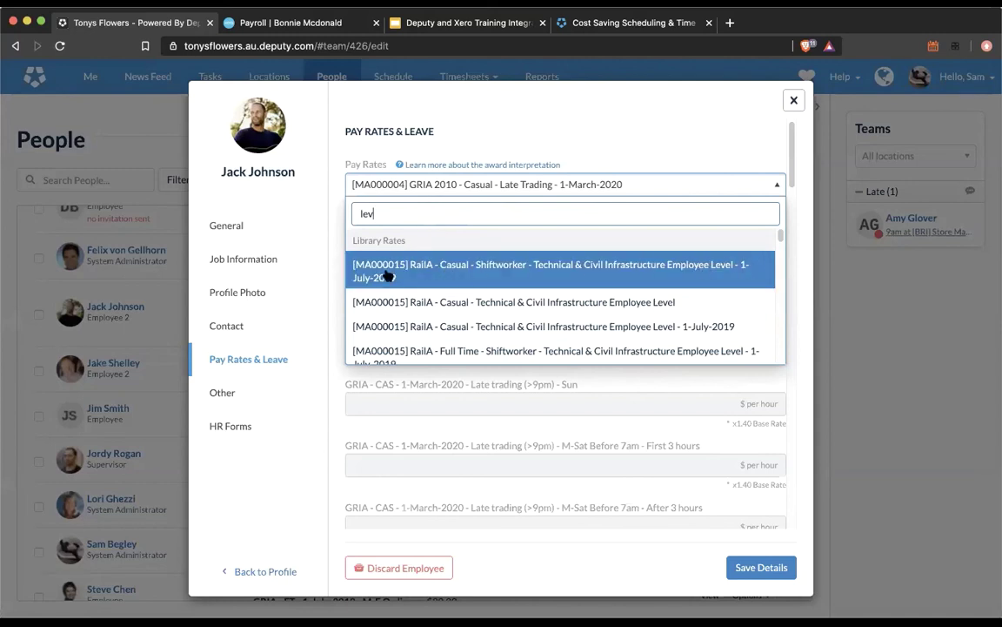
{"action": "scroll", "coordinate": [575, 326], "scroll_direction": "down", "scroll_amount": 1}
{"action": "type", "text": "el"}
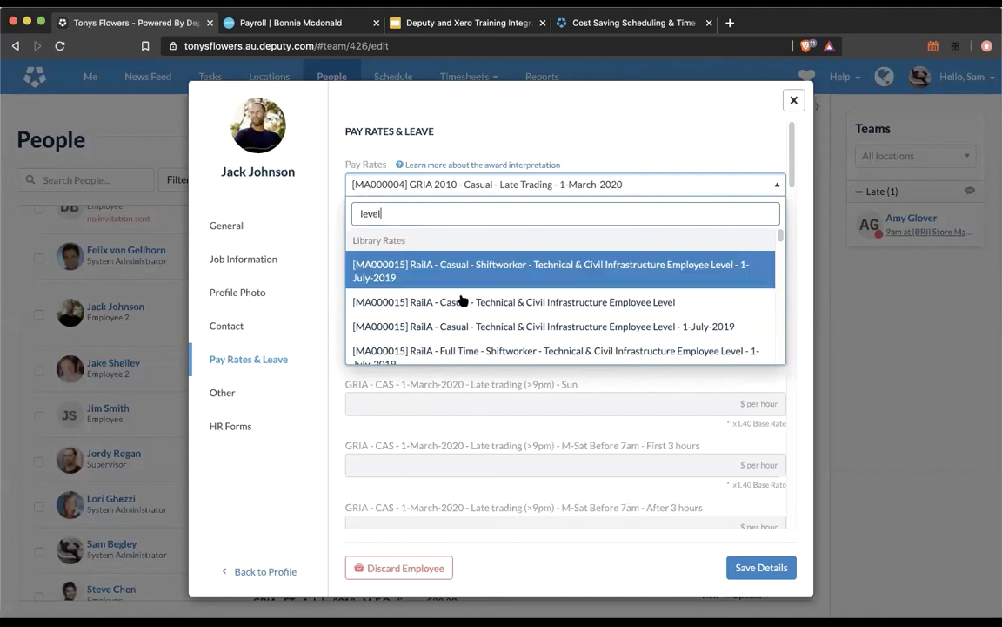
{"action": "scroll", "coordinate": [463, 300], "scroll_direction": "down", "scroll_amount": 1}
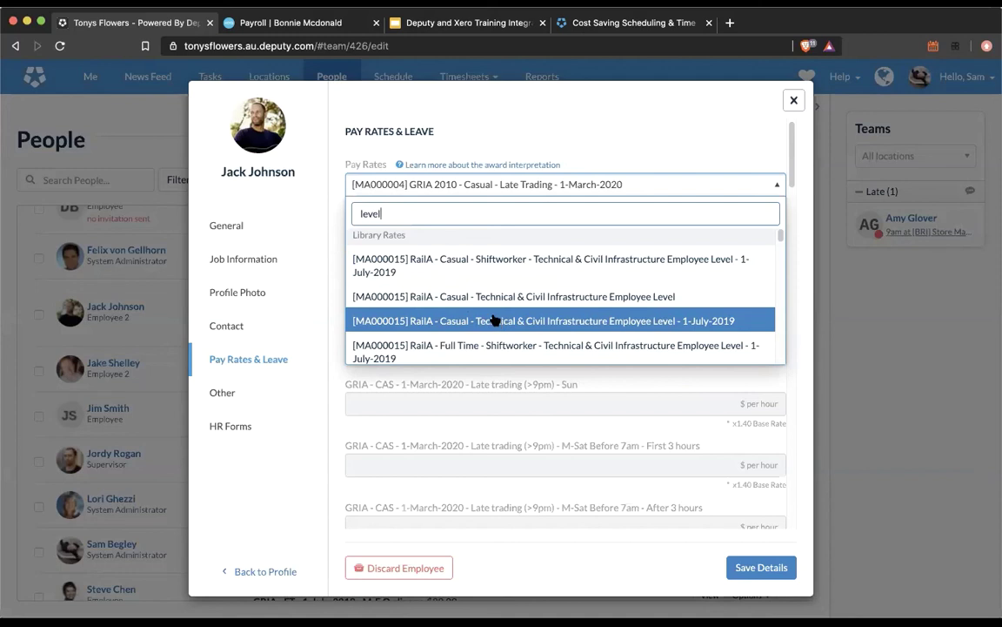
{"action": "scroll", "coordinate": [495, 320], "scroll_direction": "down", "scroll_amount": 1}
{"action": "scroll", "coordinate": [494, 321], "scroll_direction": "down", "scroll_amount": 2}
{"action": "scroll", "coordinate": [494, 320], "scroll_direction": "down", "scroll_amount": 1}
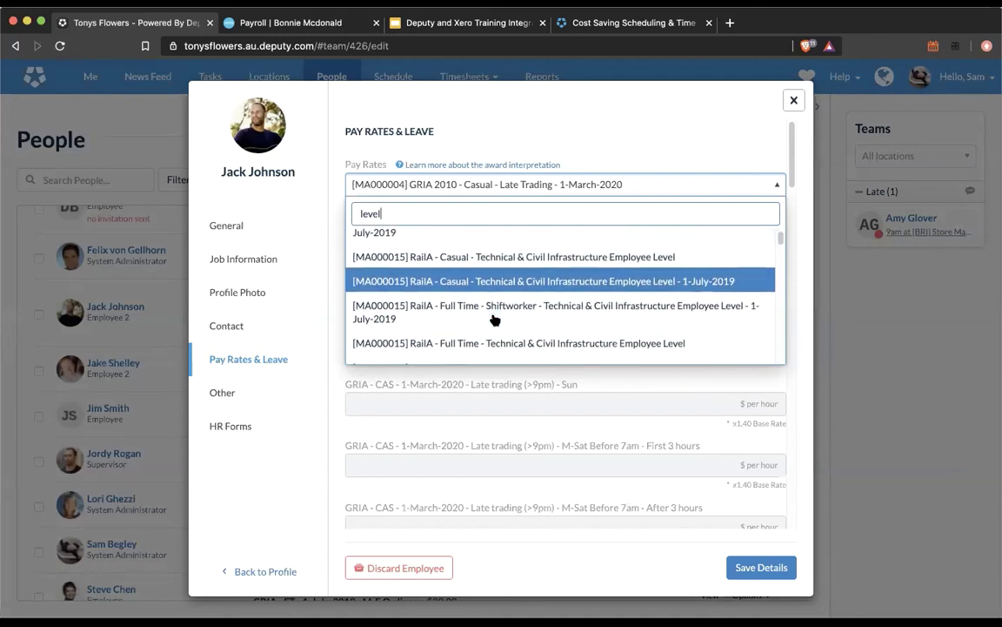
{"action": "scroll", "coordinate": [495, 320], "scroll_direction": "down", "scroll_amount": 2}
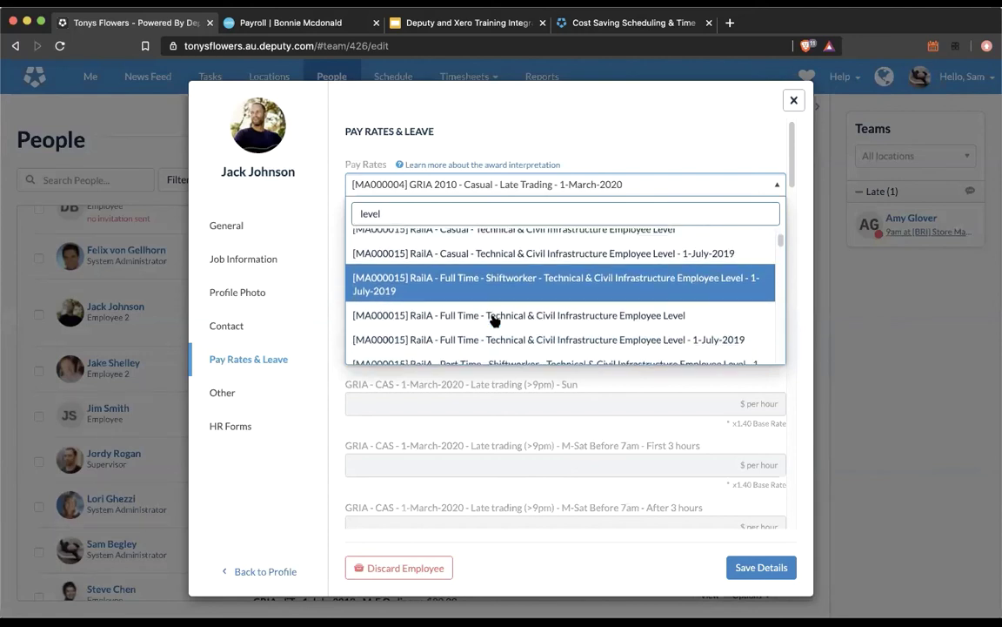
{"action": "scroll", "coordinate": [494, 320], "scroll_direction": "down", "scroll_amount": 5}
{"action": "scroll", "coordinate": [494, 322], "scroll_direction": "down", "scroll_amount": 1}
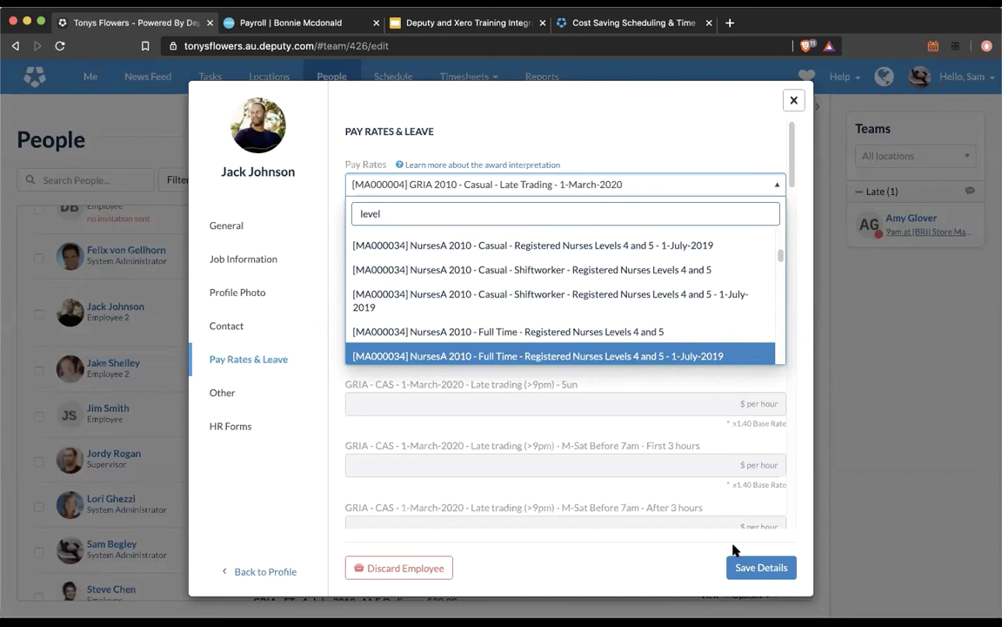
{"action": "scroll", "coordinate": [522, 253], "scroll_direction": "up", "scroll_amount": 1}
{"action": "scroll", "coordinate": [609, 348], "scroll_direction": "down", "scroll_amount": 1}
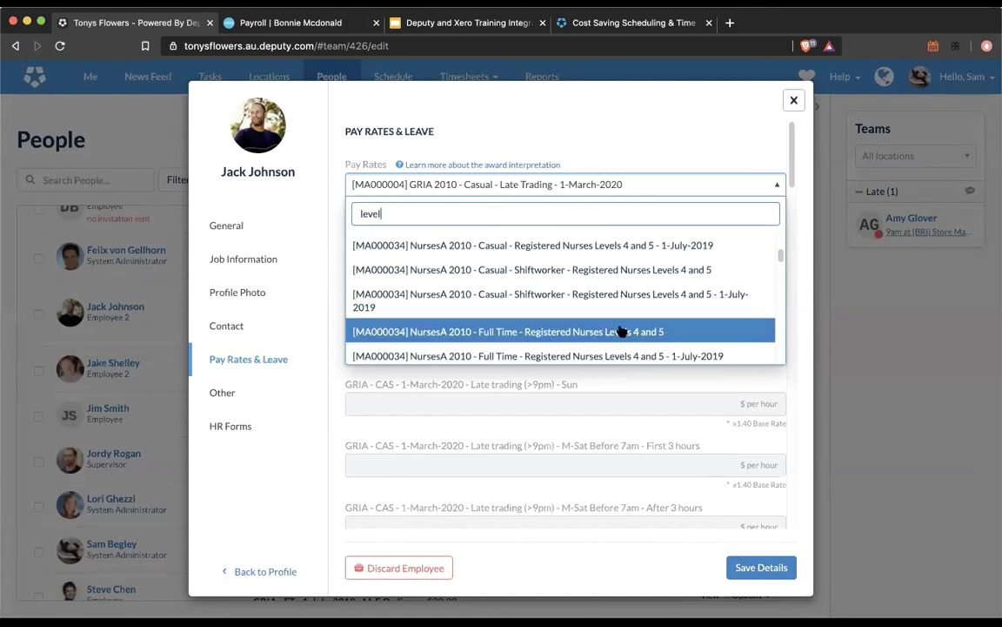
{"action": "left_click", "coordinate": [620, 329]}
Step: Enter 25 as the M-Sun Ordinary rate and save the employee's details
{"action": "left_click", "coordinate": [542, 243]}
{"action": "type", "text": "25"}
{"action": "left_click", "coordinate": [761, 568]}
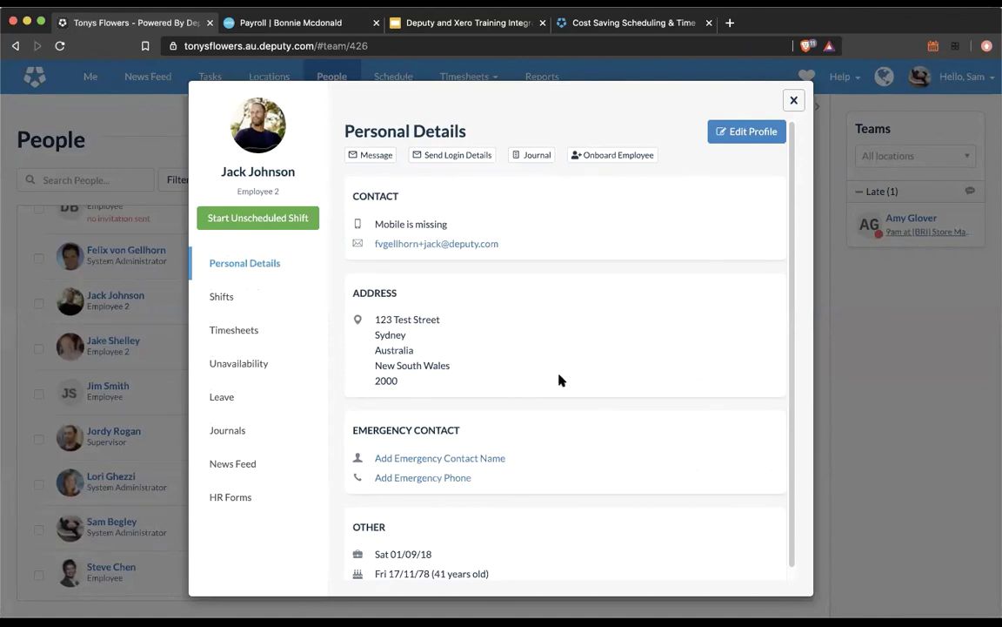
Step: Close the profile and go to Timesheets > Approve Timesheets
{"action": "left_click", "coordinate": [796, 102]}
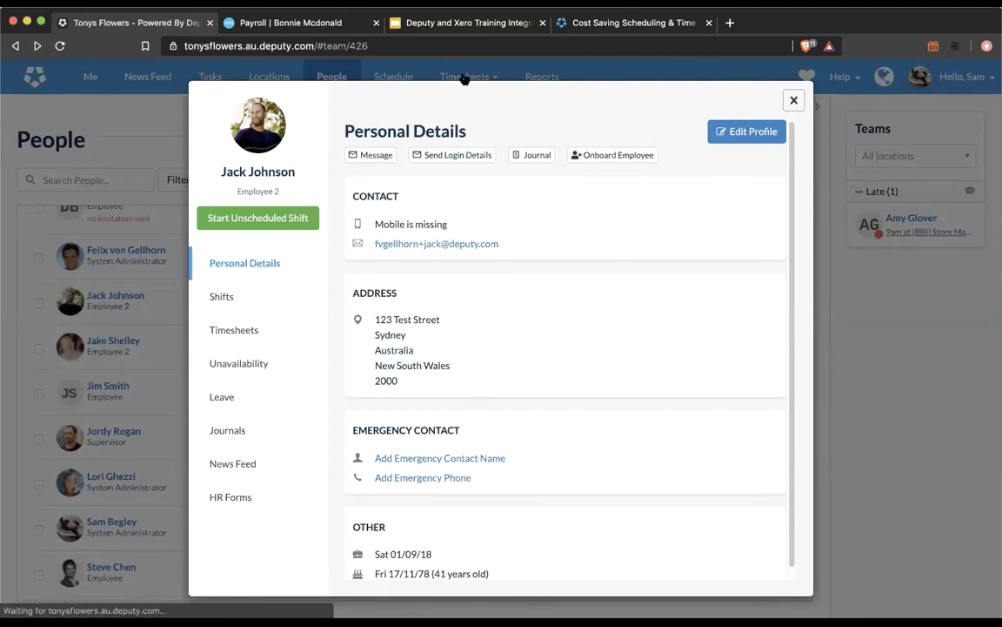
{"action": "left_click", "coordinate": [465, 77]}
{"action": "left_click", "coordinate": [426, 126]}
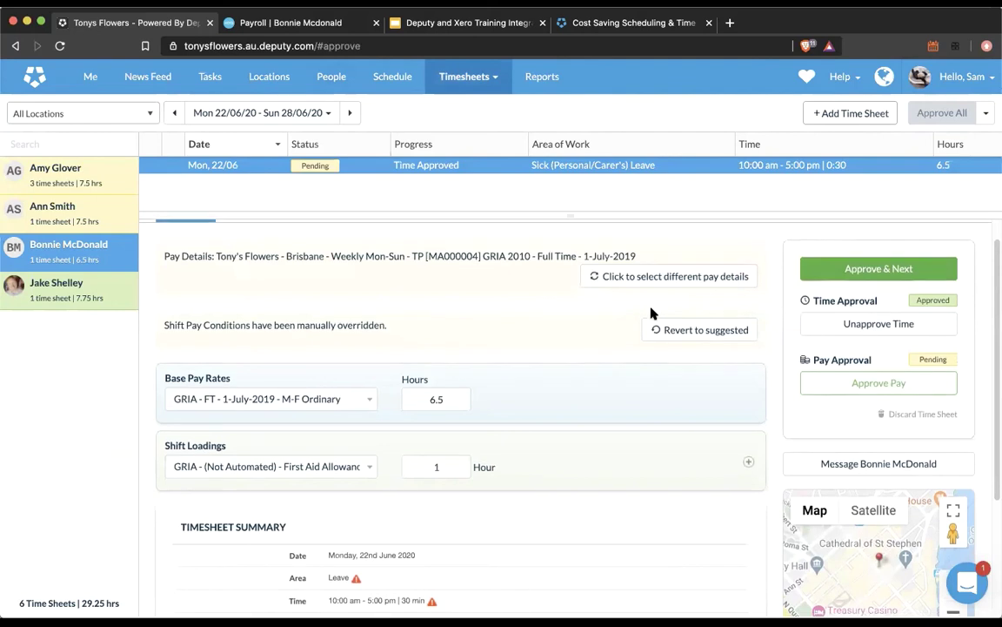
Step: Review the pending timesheet's Pay Details, then open Export Timesheets for 22–28 June 2020
{"action": "scroll", "coordinate": [651, 313], "scroll_direction": "up", "scroll_amount": 1}
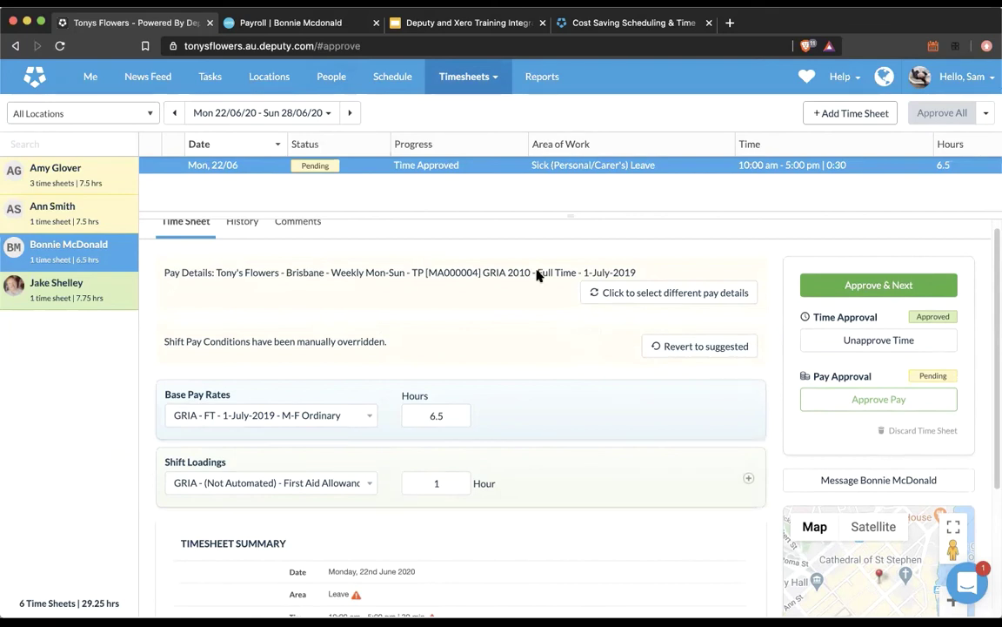
{"action": "left_click", "coordinate": [439, 80]}
{"action": "left_click", "coordinate": [453, 166]}
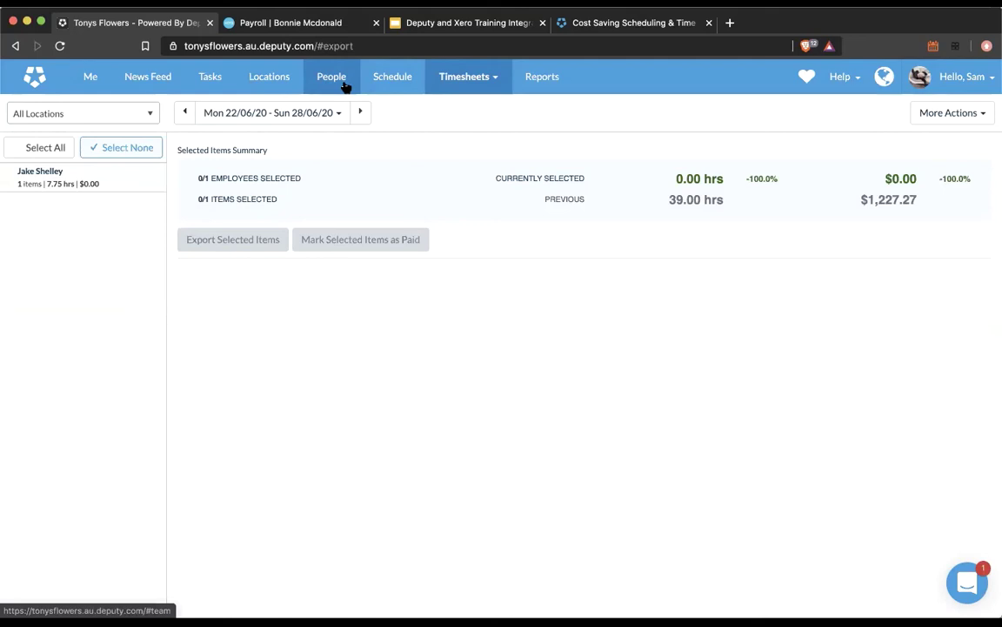
Step: Check staff pay rates on People, then present the training slides full screen and advance a slide
{"action": "left_click", "coordinate": [345, 85]}
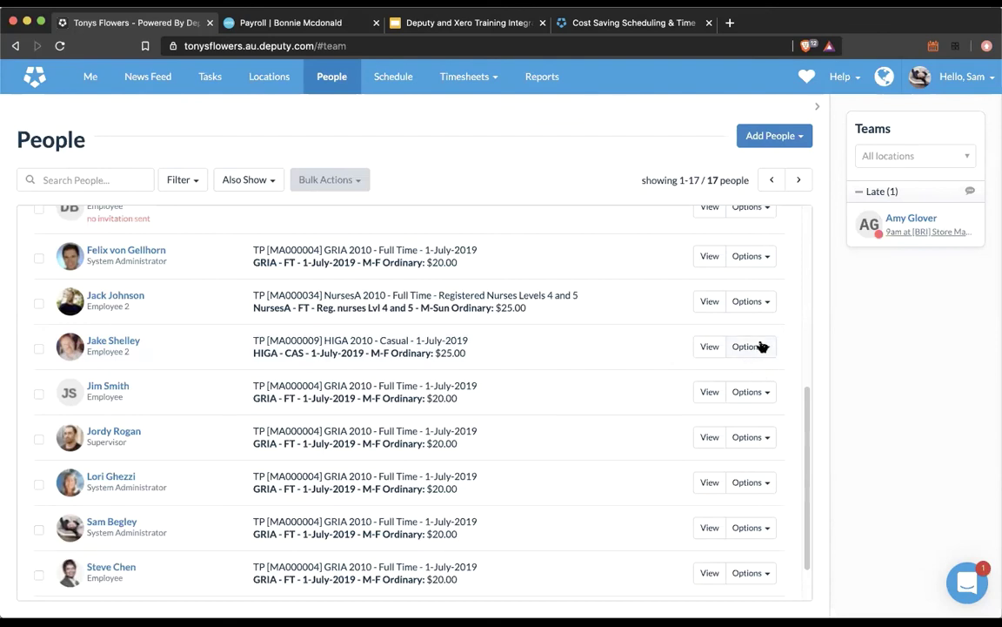
{"action": "left_click", "coordinate": [433, 26]}
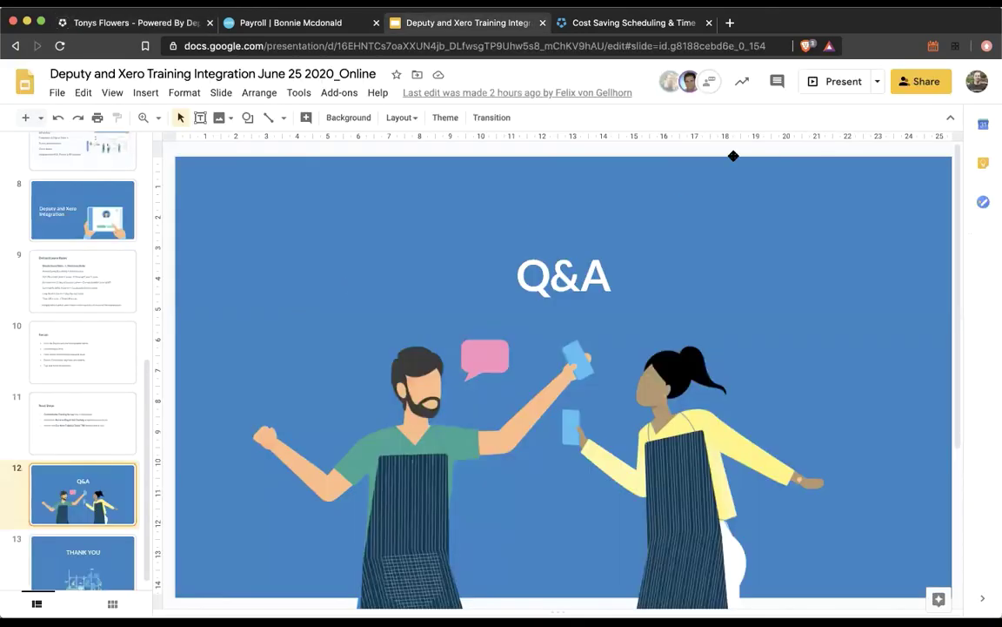
{"action": "left_click", "coordinate": [818, 81]}
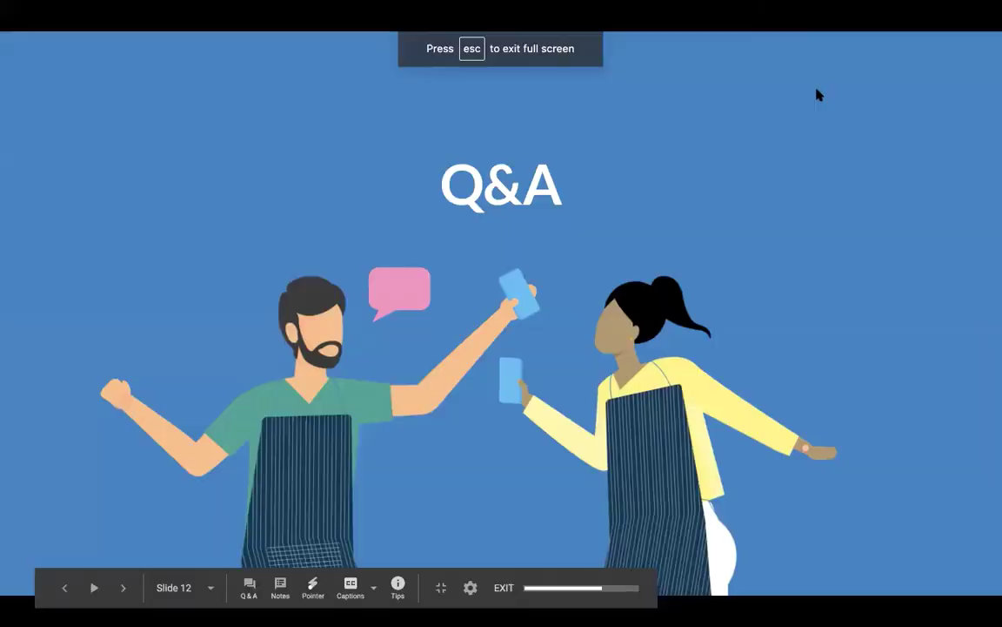
{"action": "key", "text": "Right"}
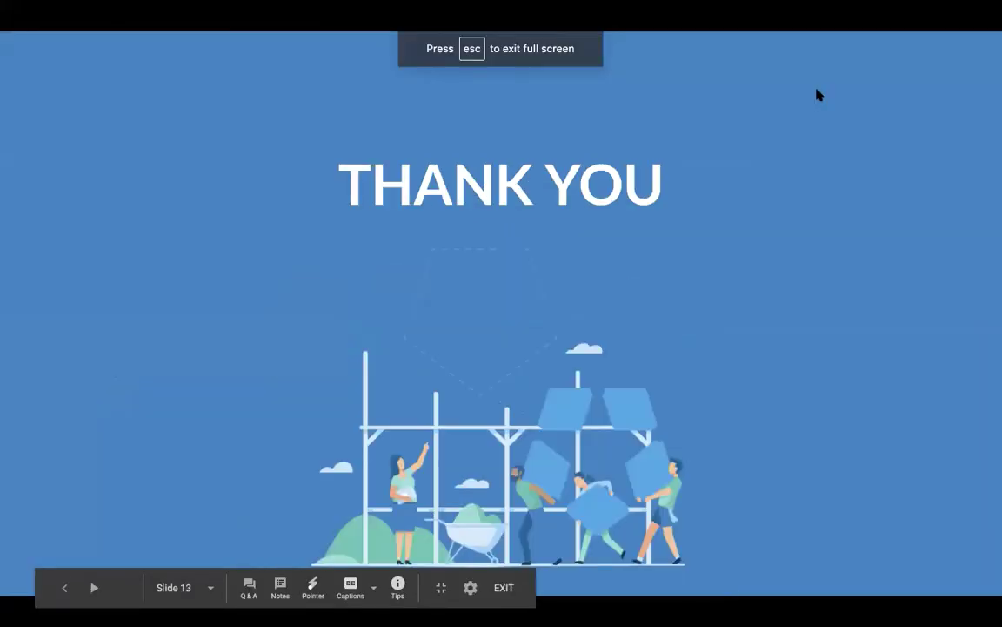